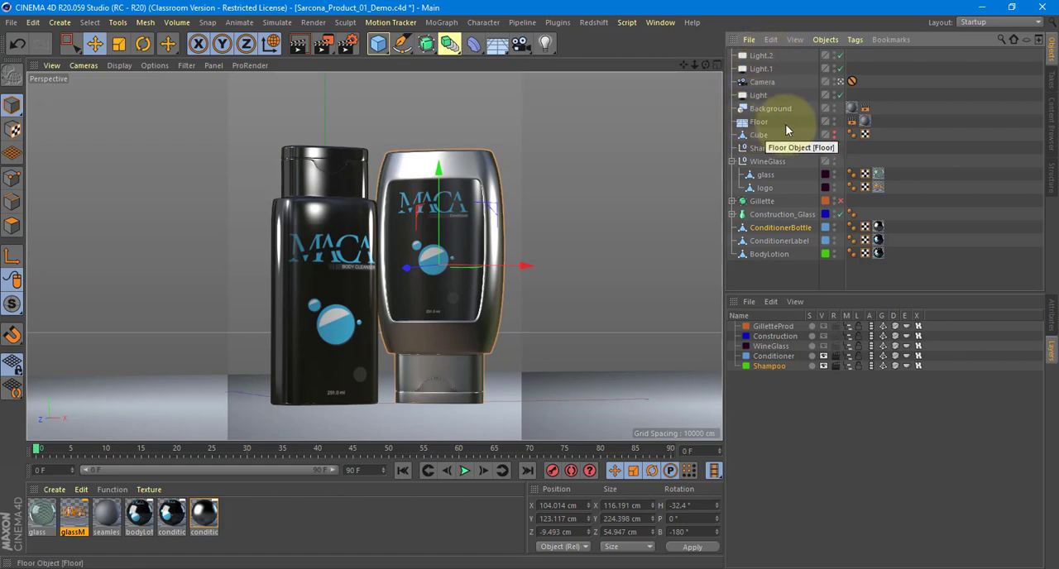
Select the ConditionerBottle, ConditionerLabel and BodyLotion objects together in the scene's object list.
drag(787, 126, 744, 39)
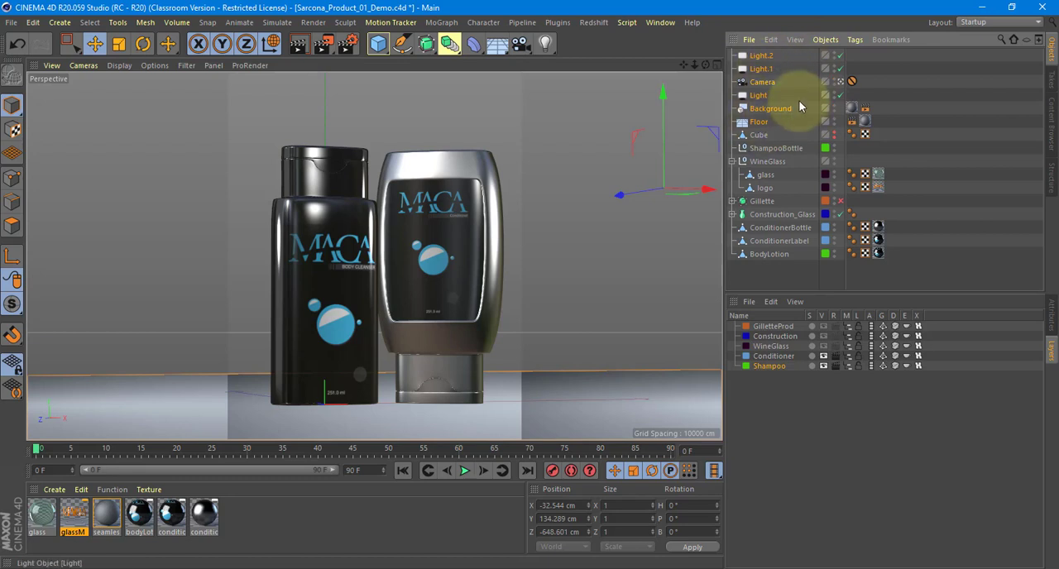
click(784, 228)
click(776, 241)
click(773, 256)
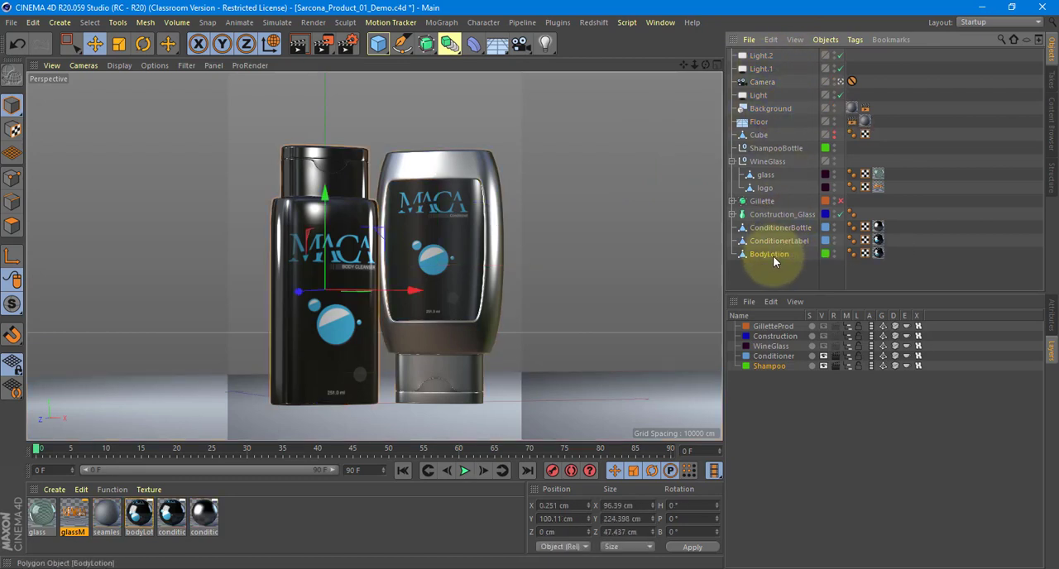
click(769, 228)
shift+click(770, 241)
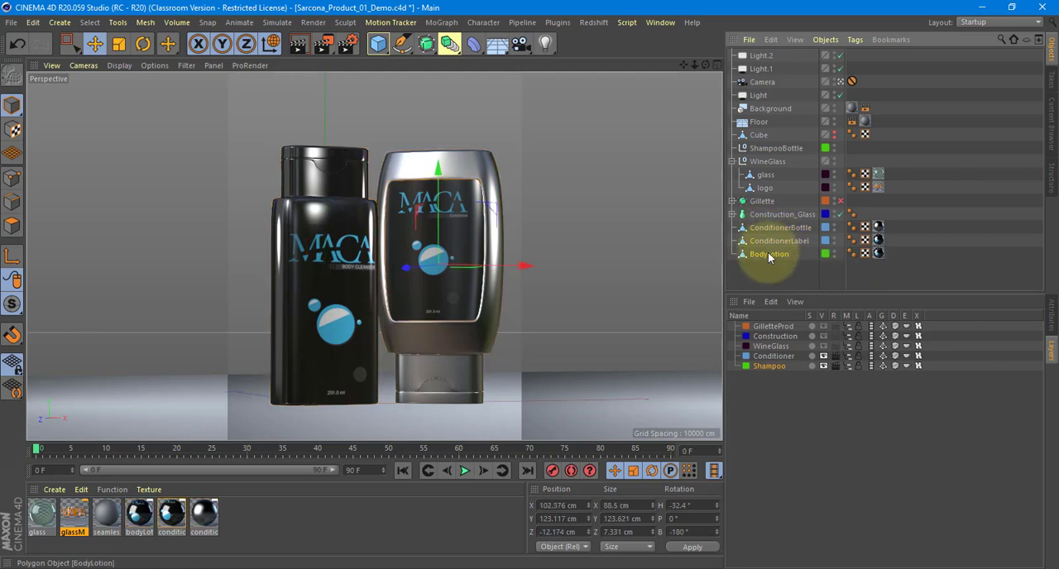
shift+click(768, 253)
shift+click(769, 229)
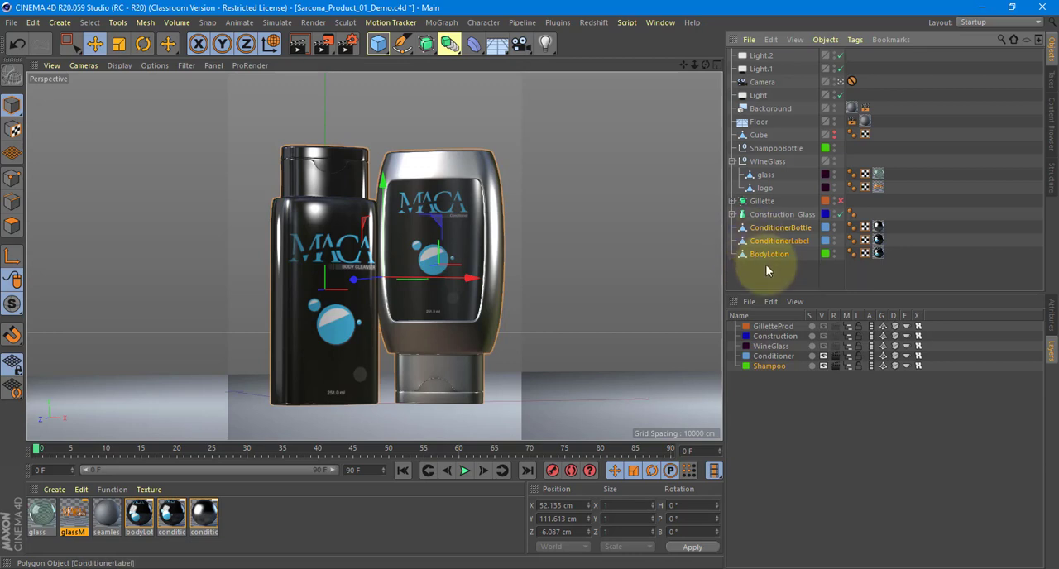
Export only the selected bottle objects to the Scenes folder as an FBX file named ProductExport_Demo, with textures and materials embedded.
click(13, 24)
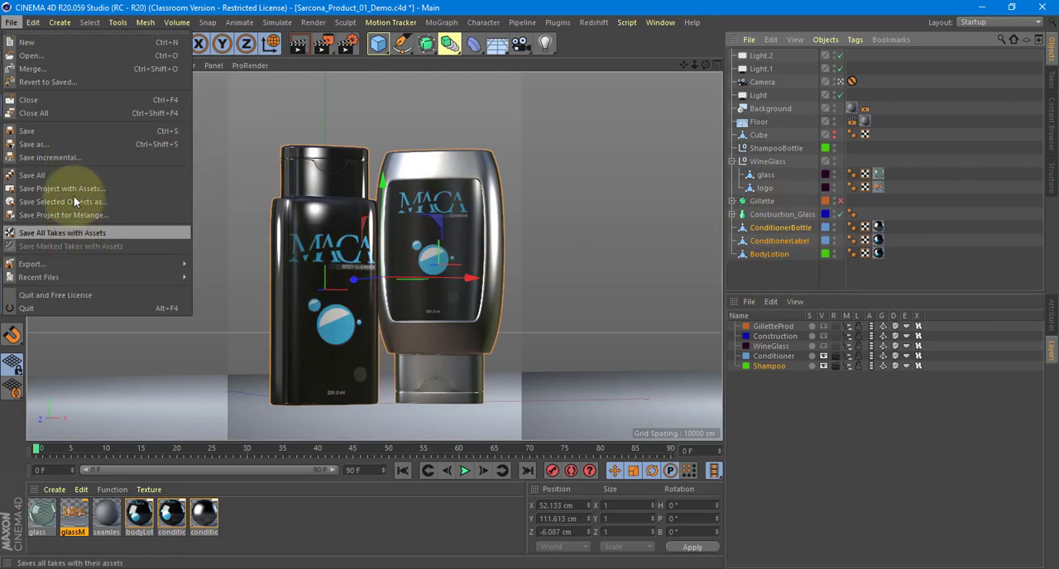
mouse_move(126, 264)
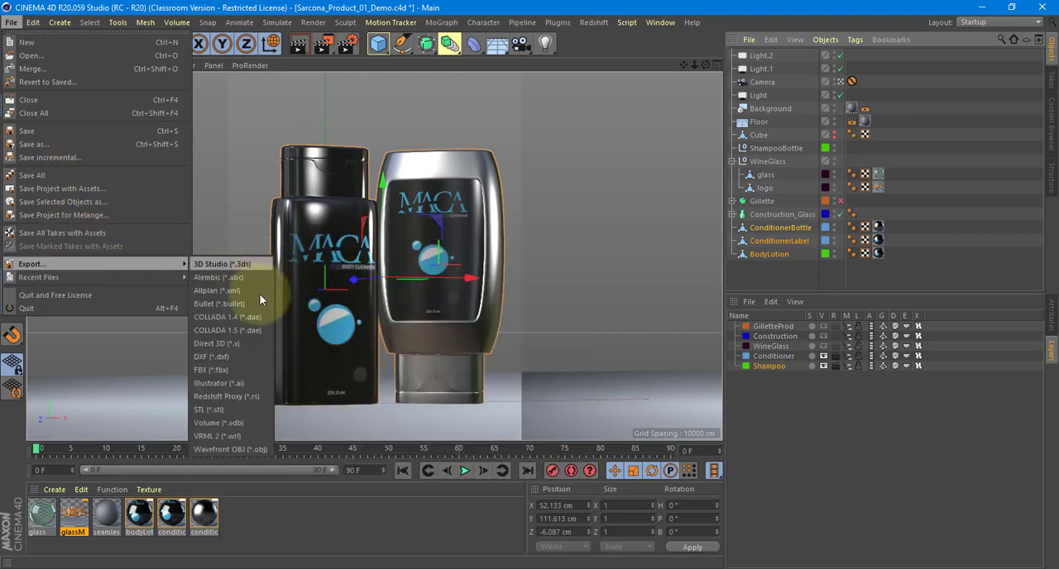
click(247, 372)
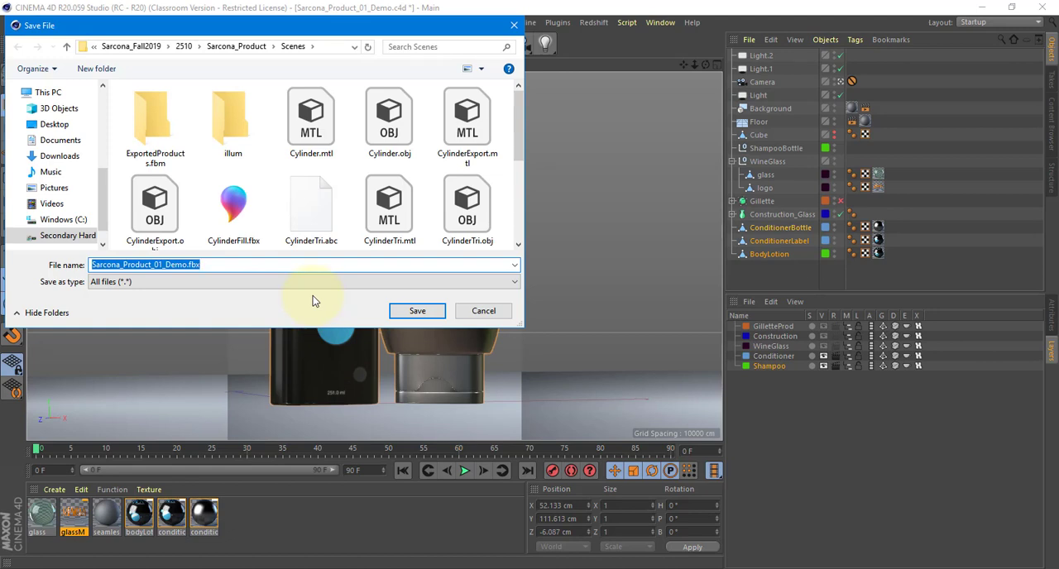
text(Produ)
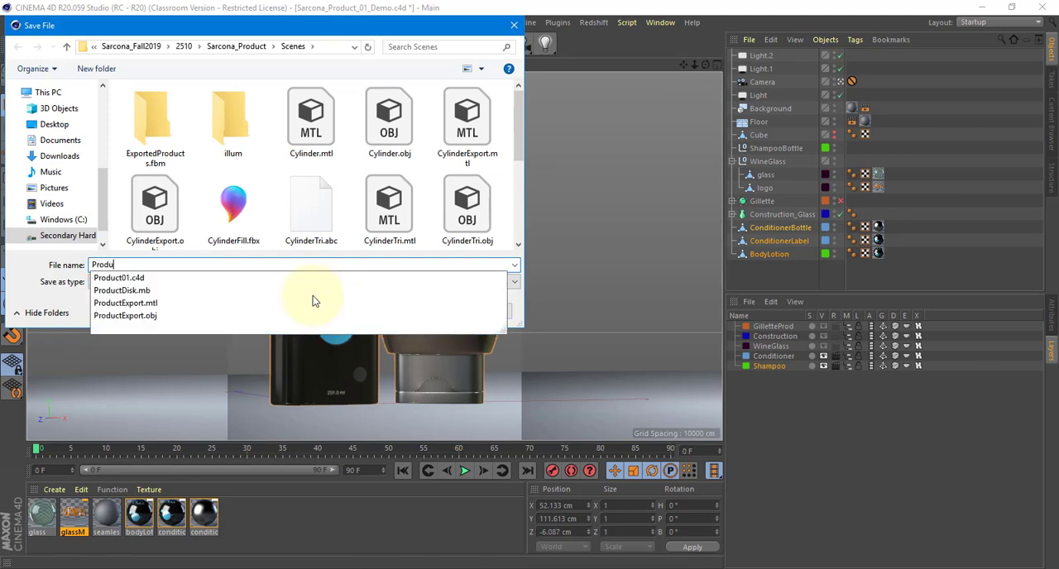
text(ctExpoo)
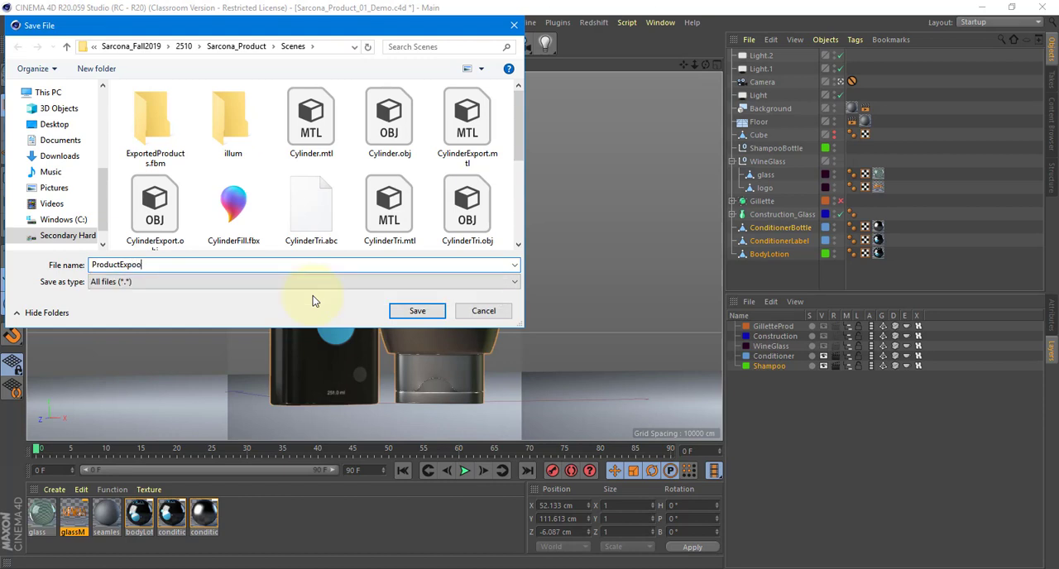
key(BackSpace)
text(r)
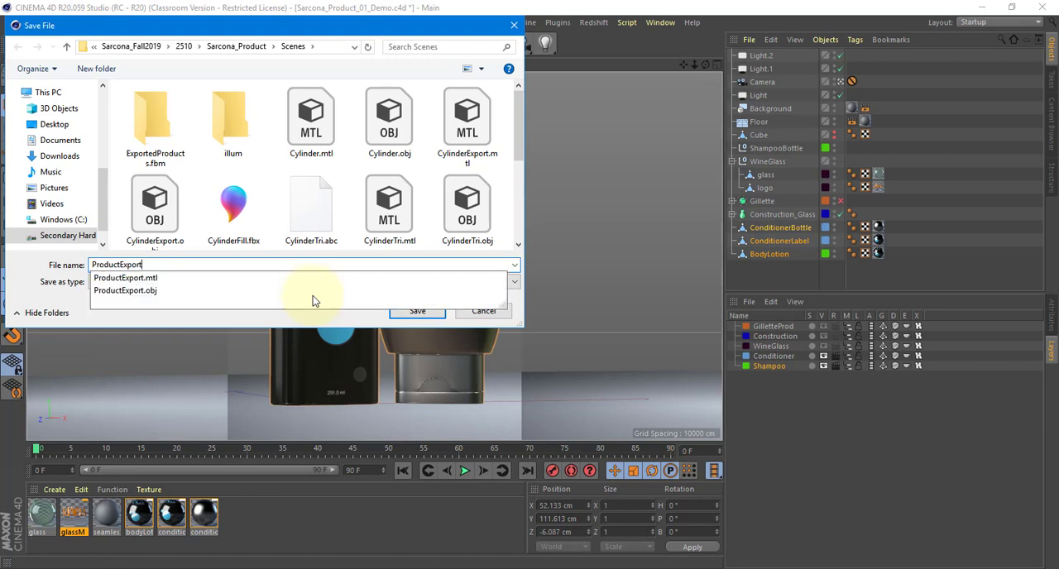
text(t_De)
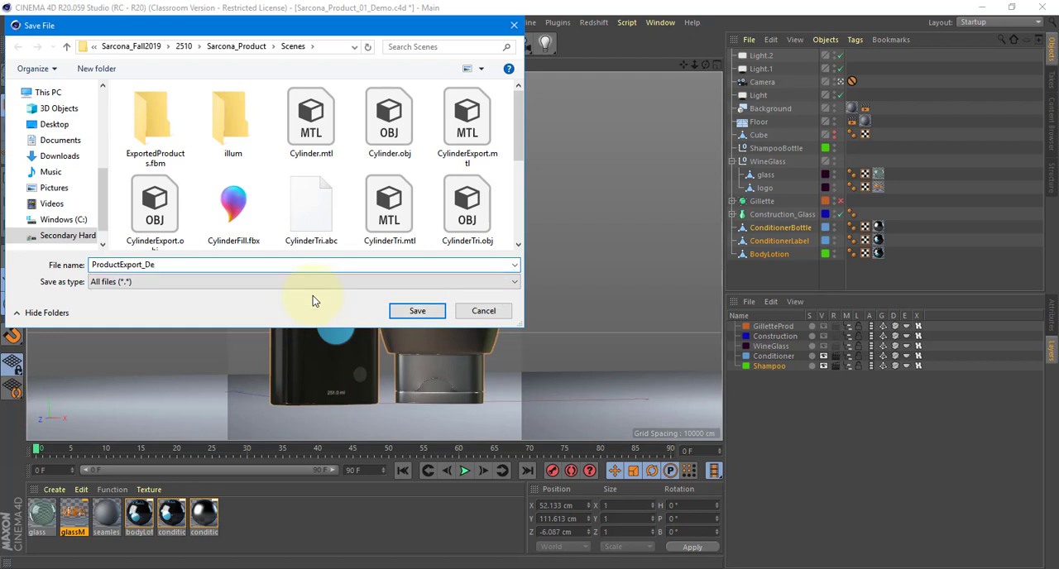
text(mo)
scroll(446, 216, down, 3)
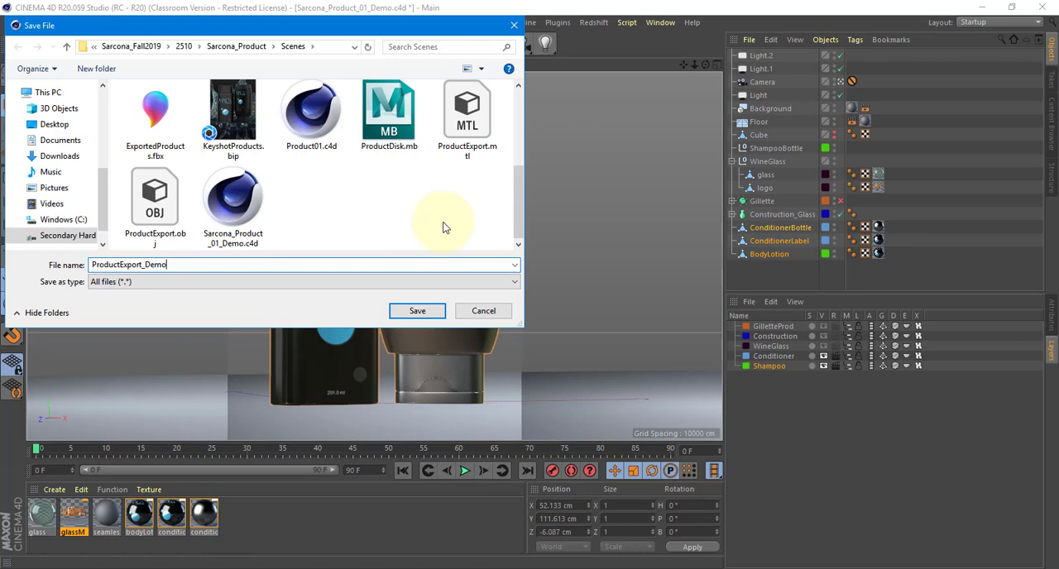
scroll(447, 215, up, 3)
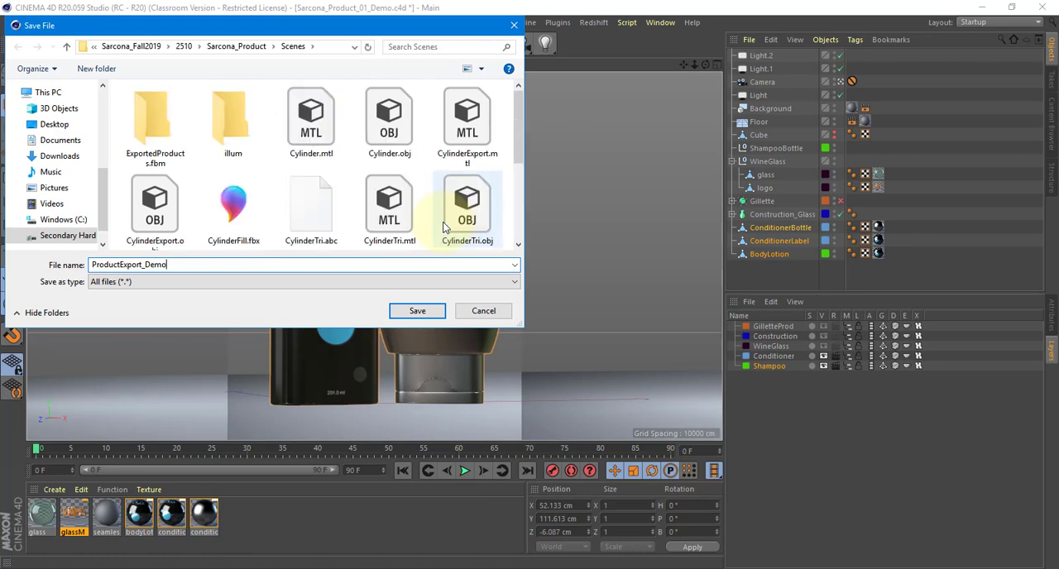
click(433, 312)
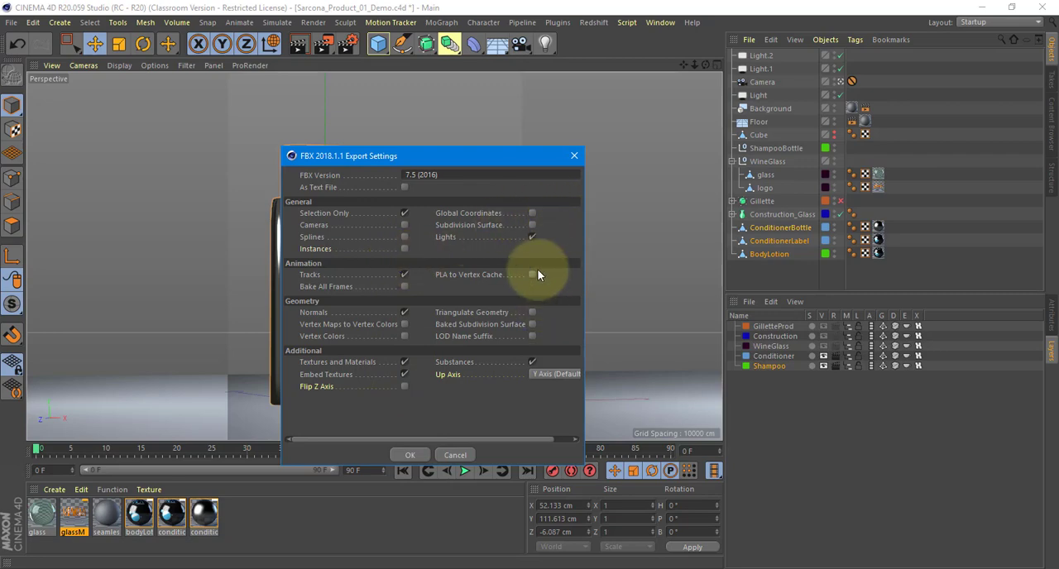
click(409, 455)
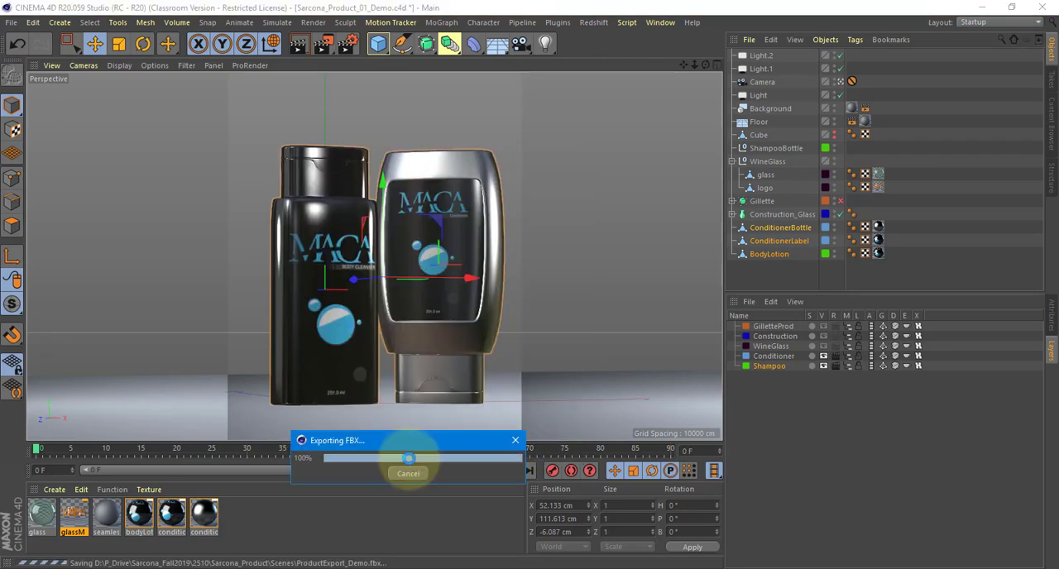
Launch KeyShot 8, accept the prefilled floating license server and bring its window forward.
key(super)
text(kes)
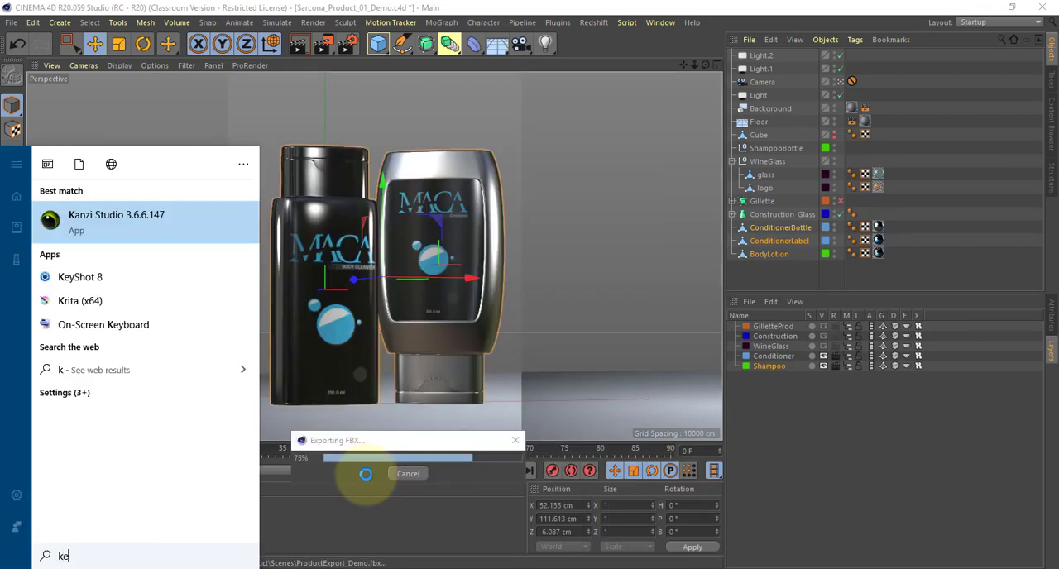
key(BackSpace)
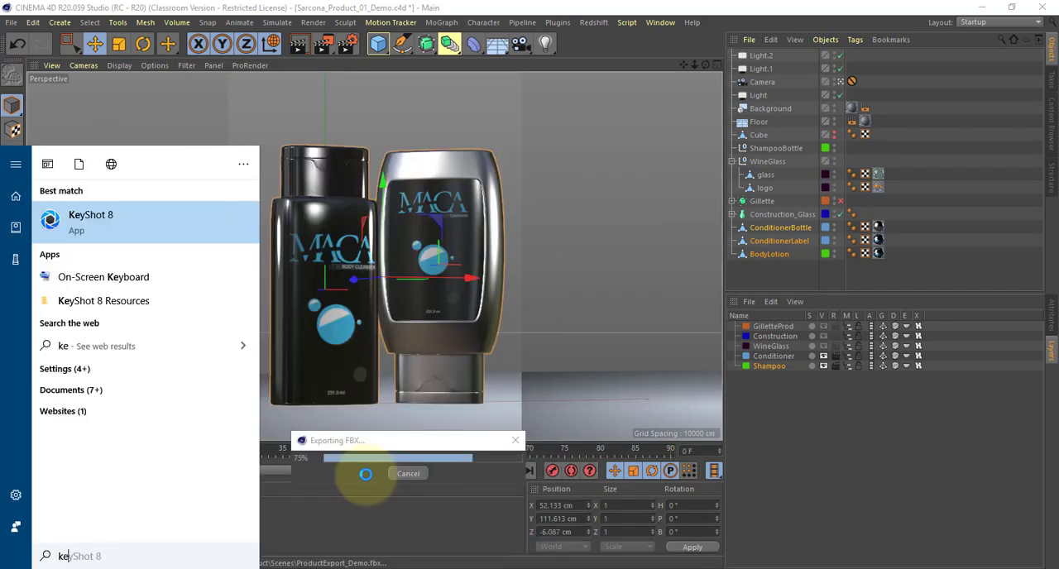
text(y)
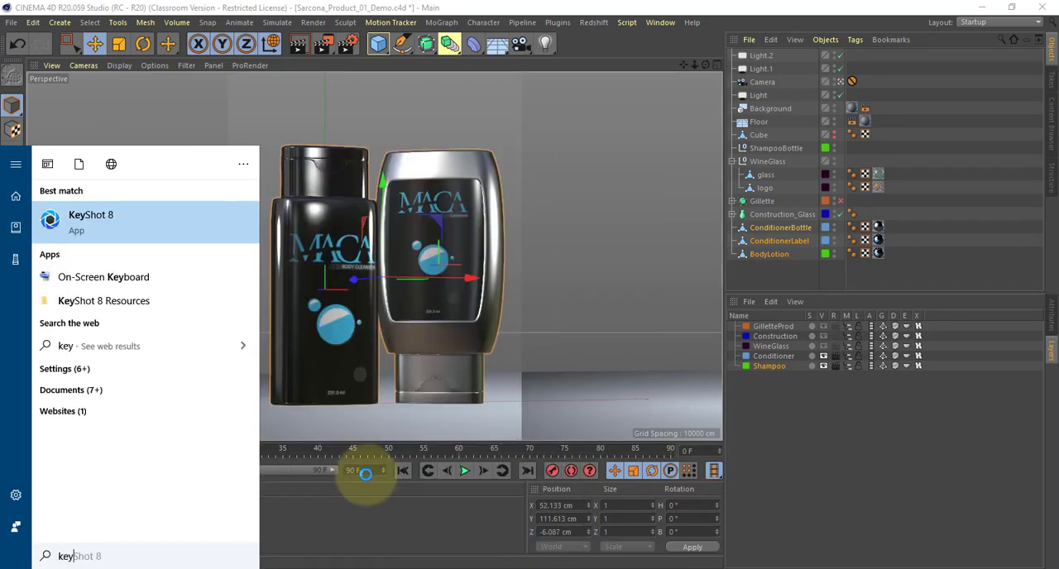
key(Return)
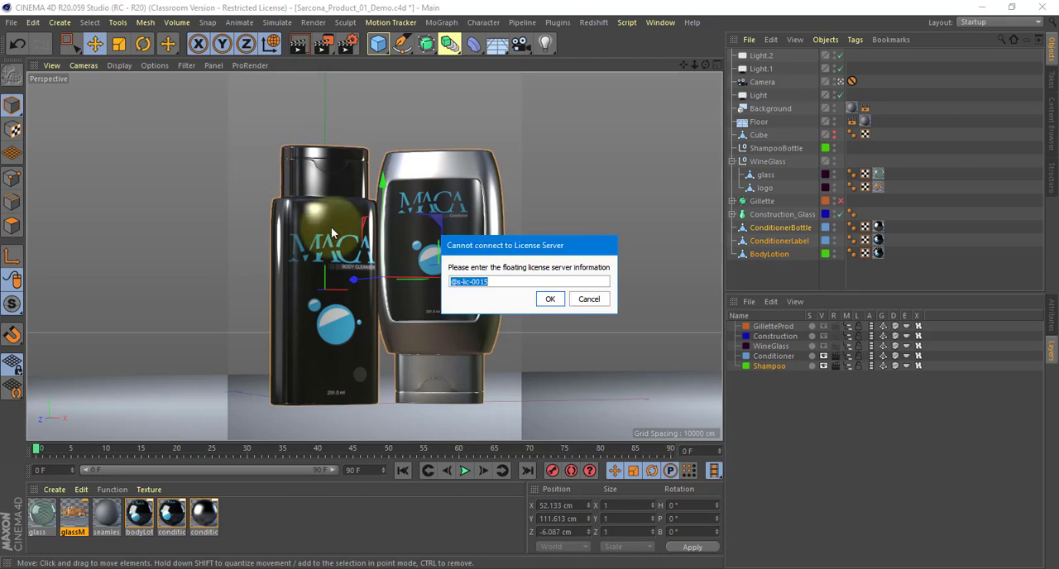
click(549, 300)
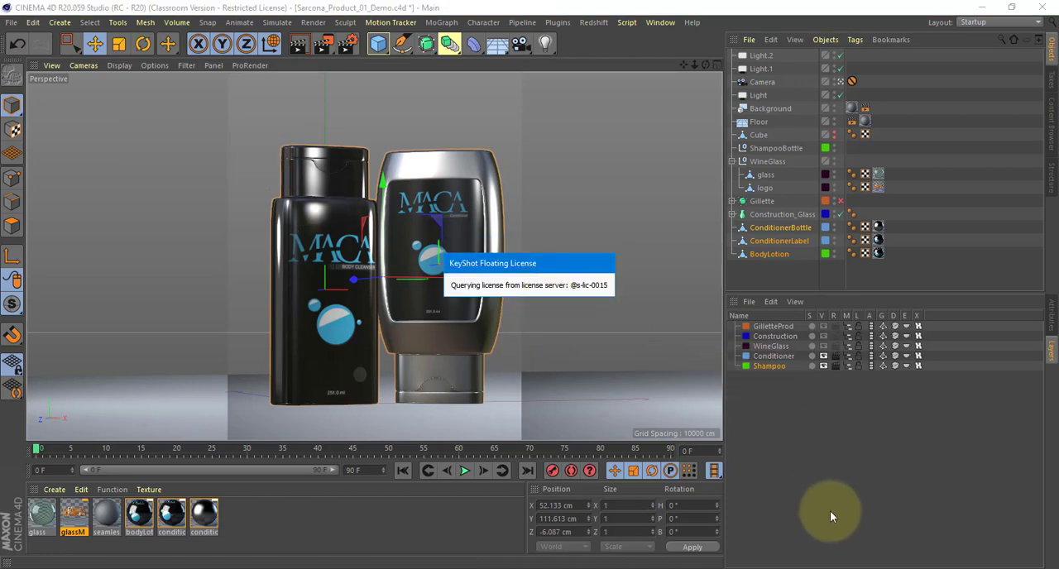
click(870, 568)
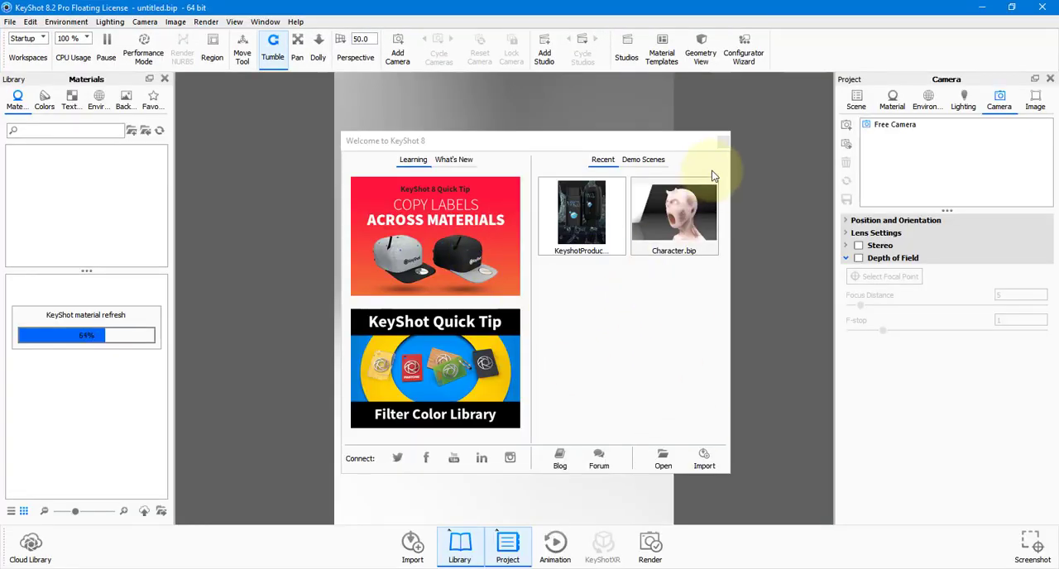
Dismiss the welcome window and hide the Library and Project panels.
click(724, 144)
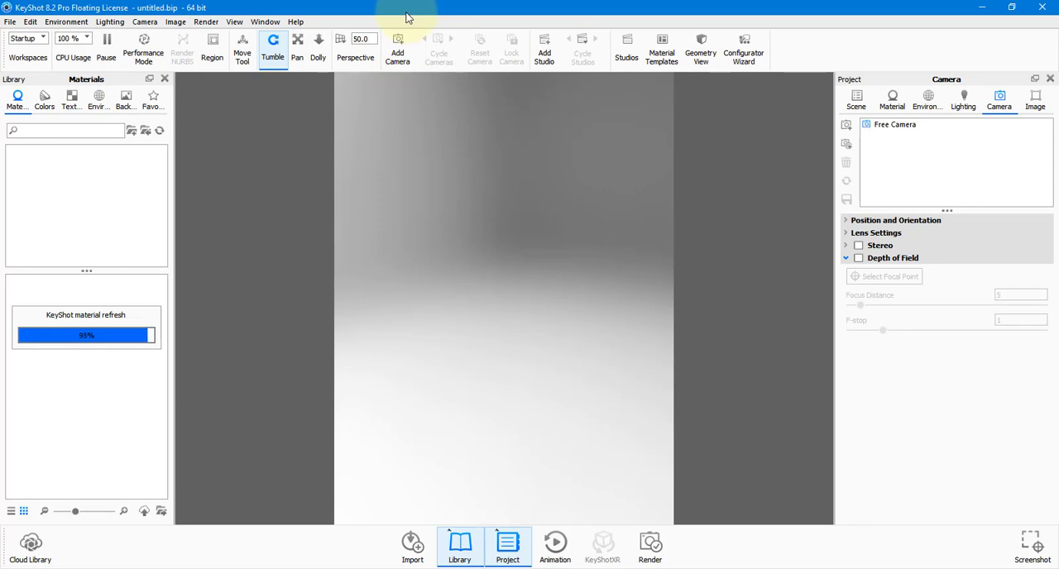
drag(163, 182, 164, 156)
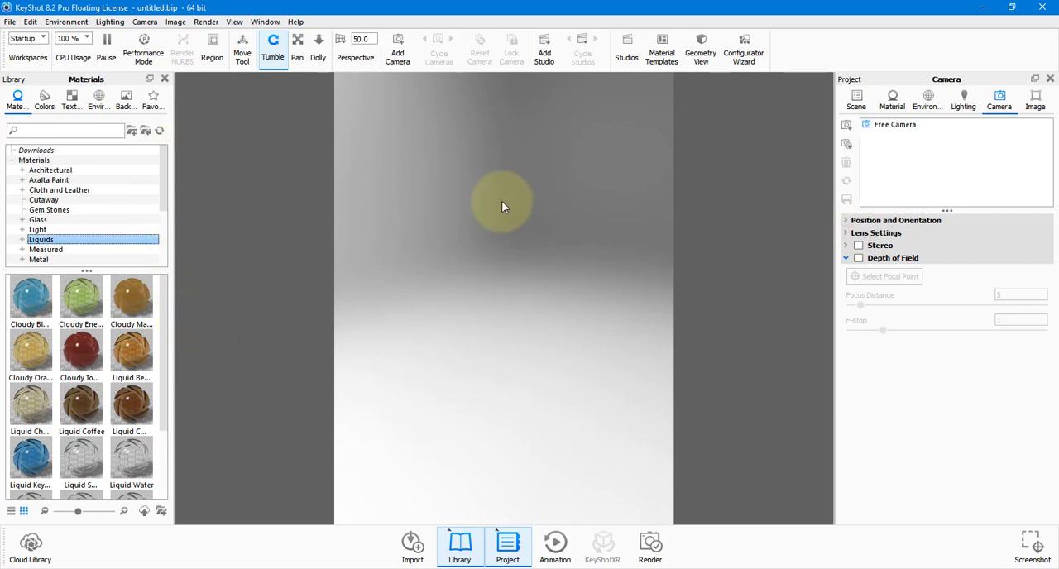
click(163, 79)
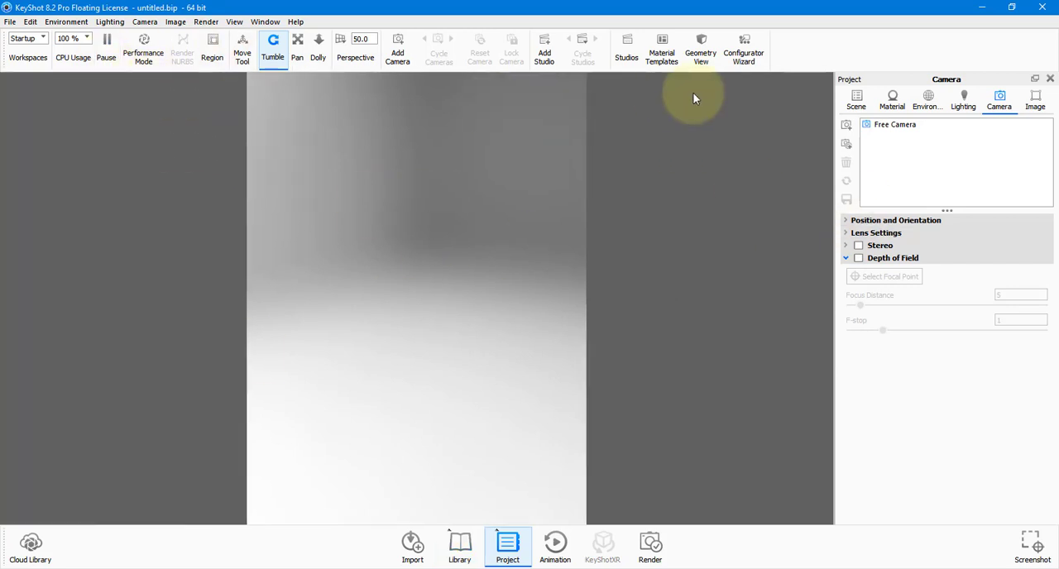
click(1050, 78)
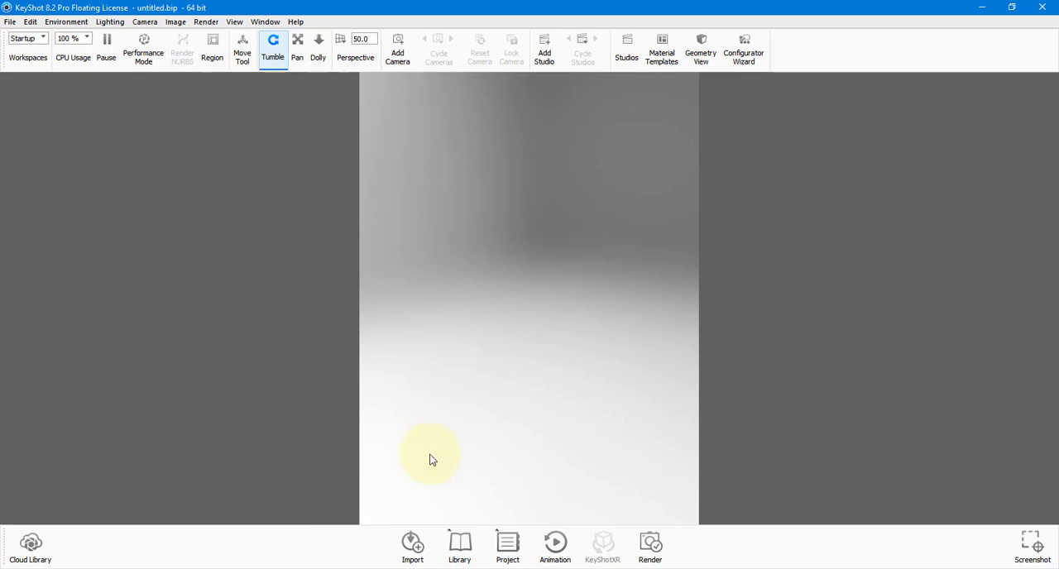
Import ProductExport_Demo.fbx from the product project's Scenes folder with Center Geometry and Snap to Ground enabled.
click(414, 546)
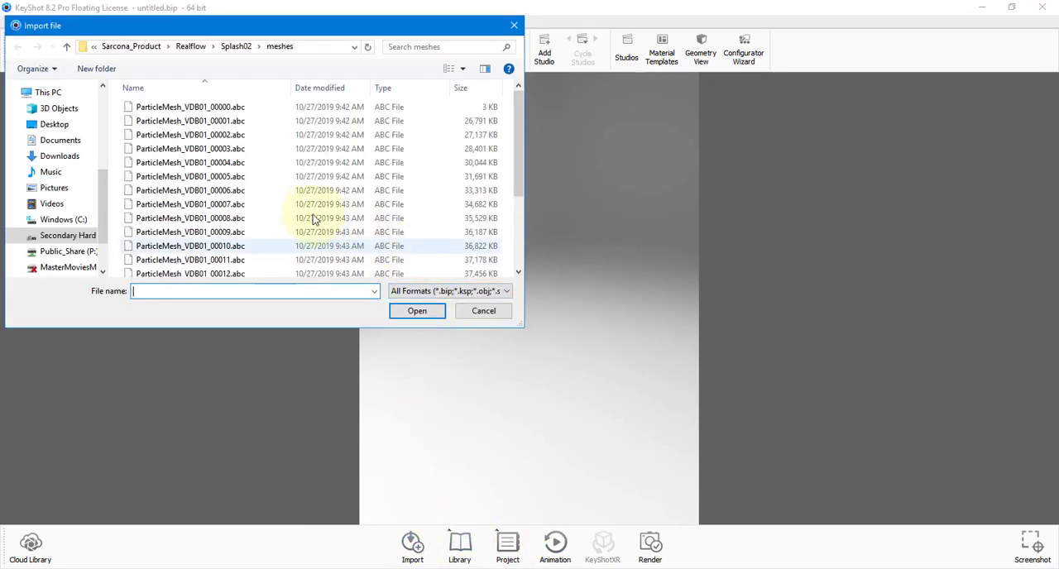
click(137, 47)
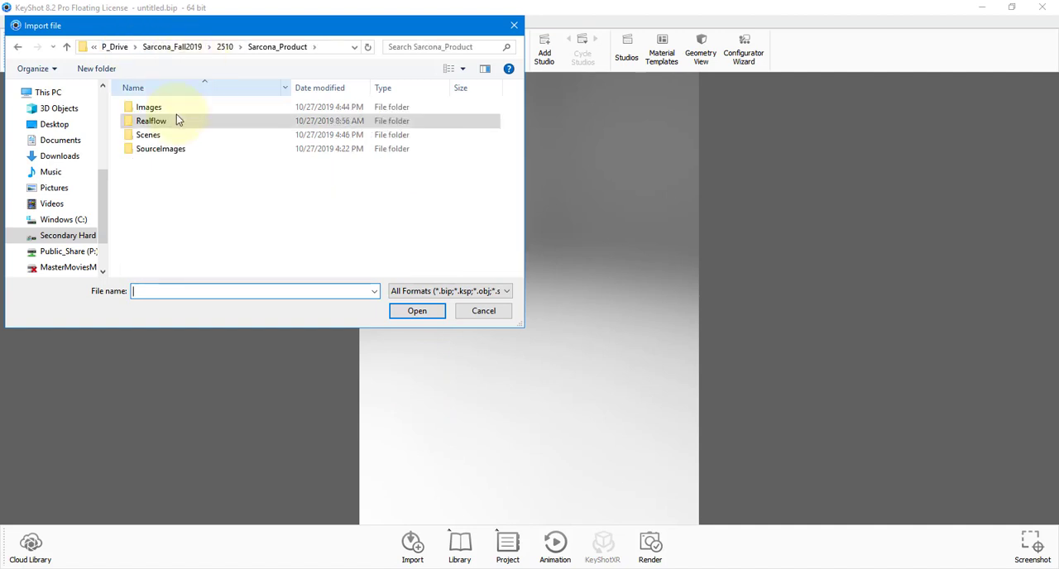
double_click(161, 134)
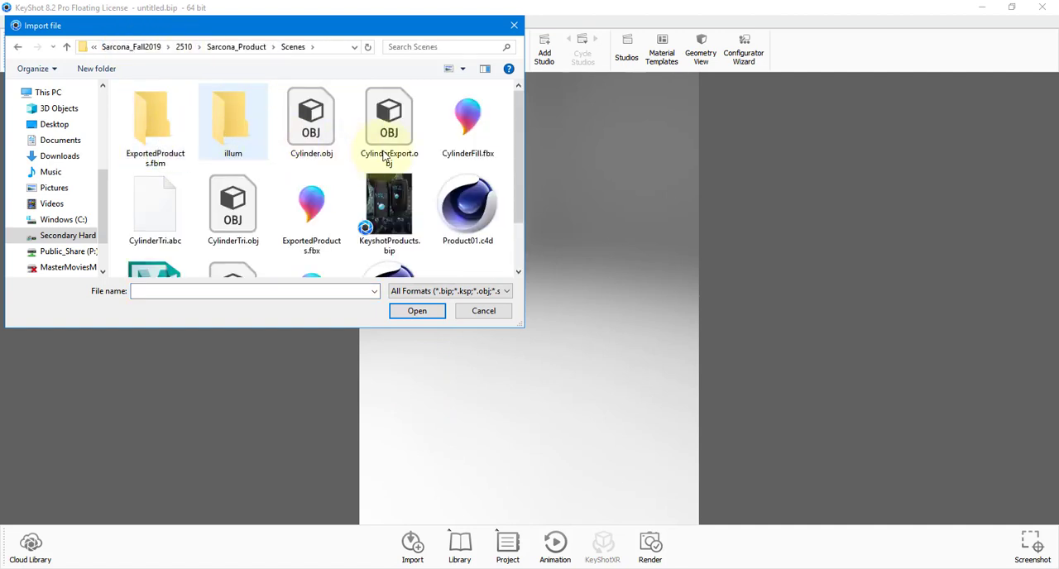
scroll(387, 161, down, 1)
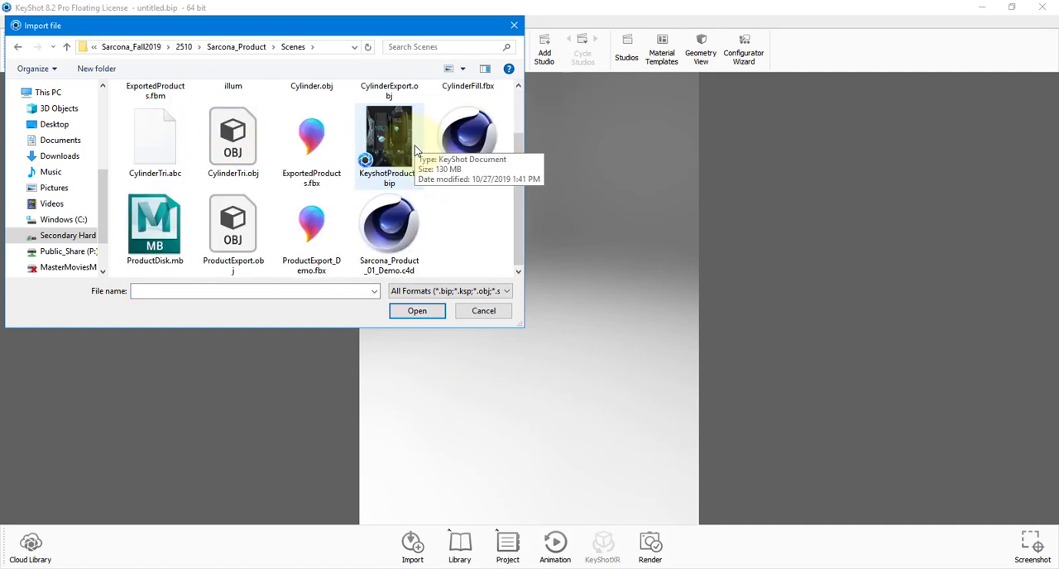
click(317, 228)
click(415, 311)
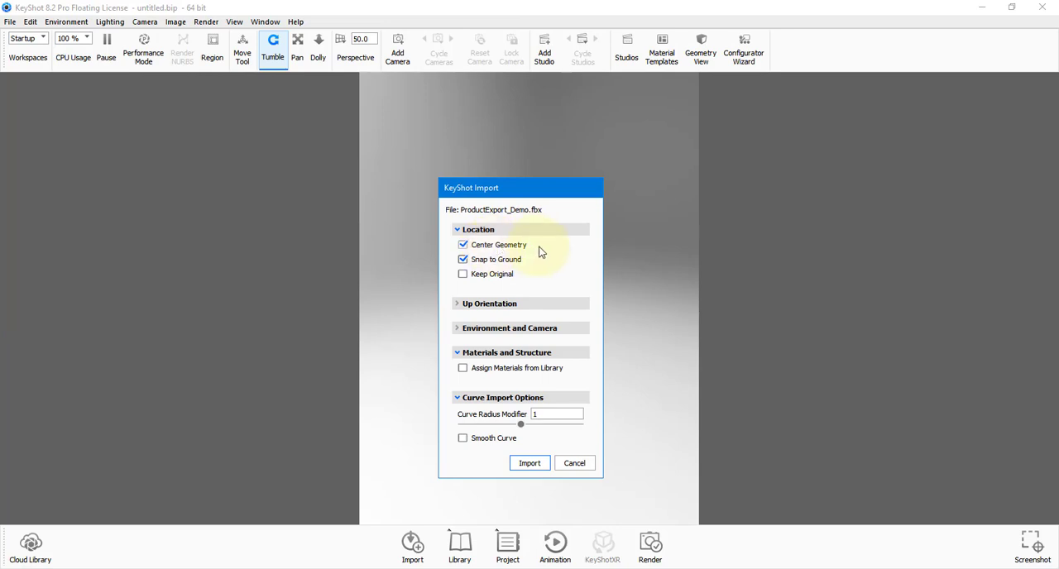
click(501, 331)
click(501, 330)
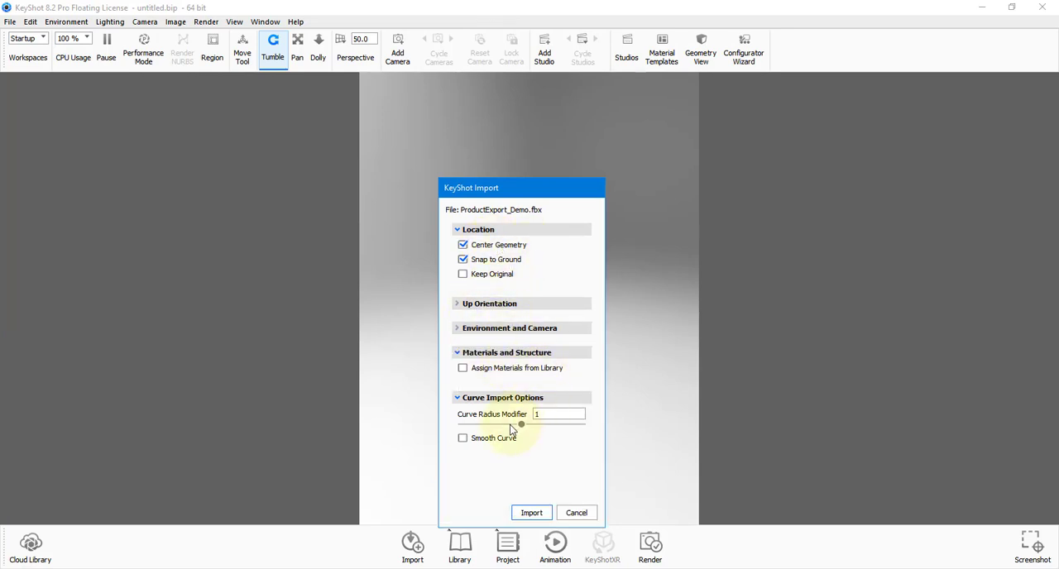
click(533, 512)
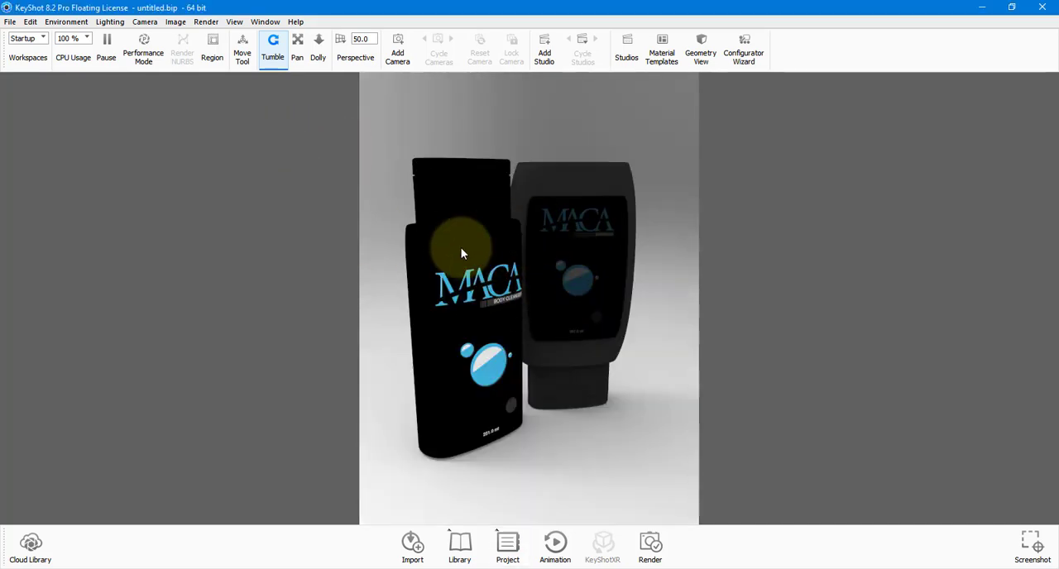
Show the Library and Project panels again and display the scene tree with its model sets and cameras.
click(461, 543)
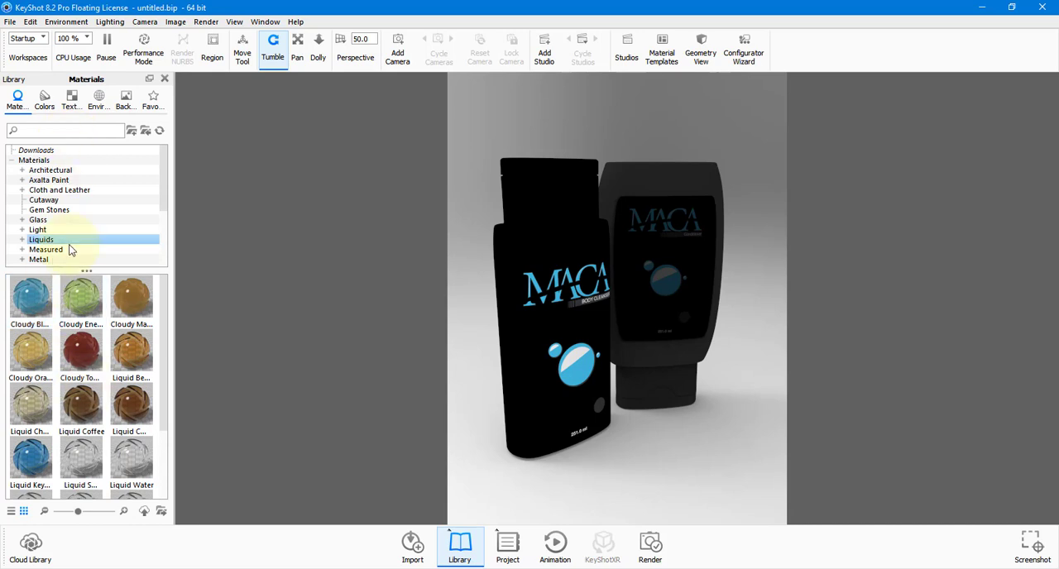
click(132, 406)
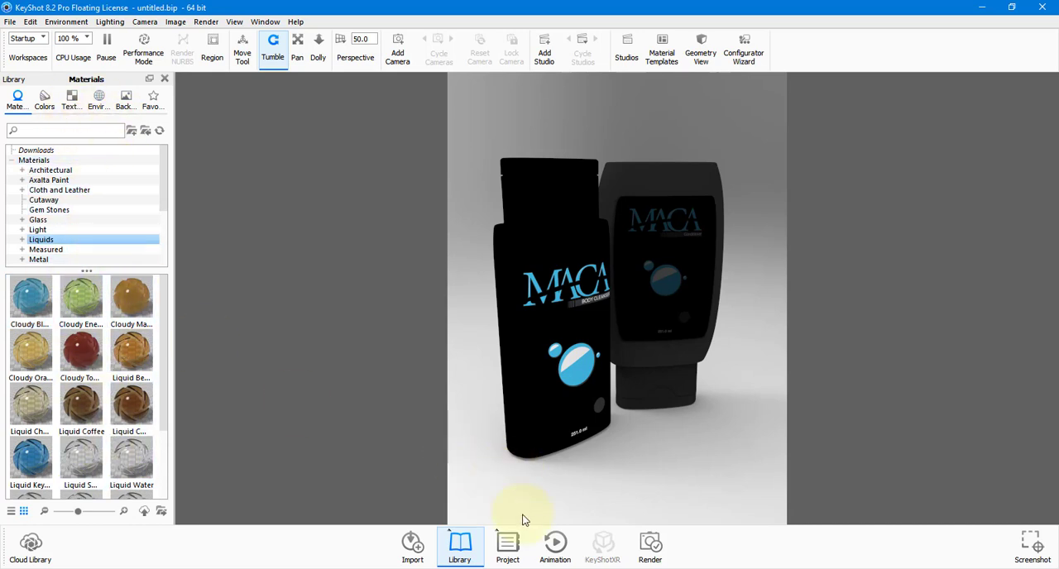
click(508, 546)
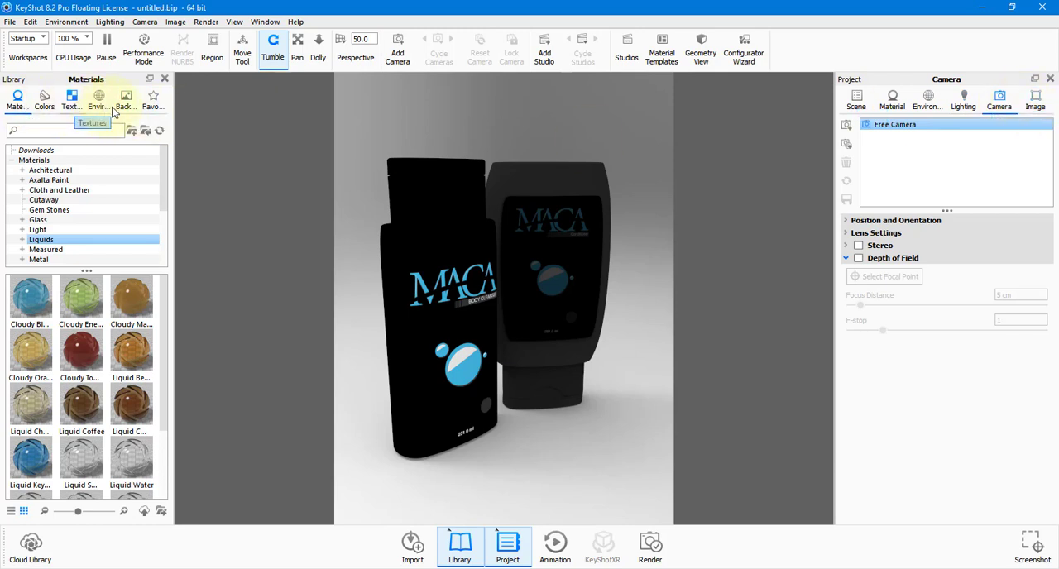
click(856, 101)
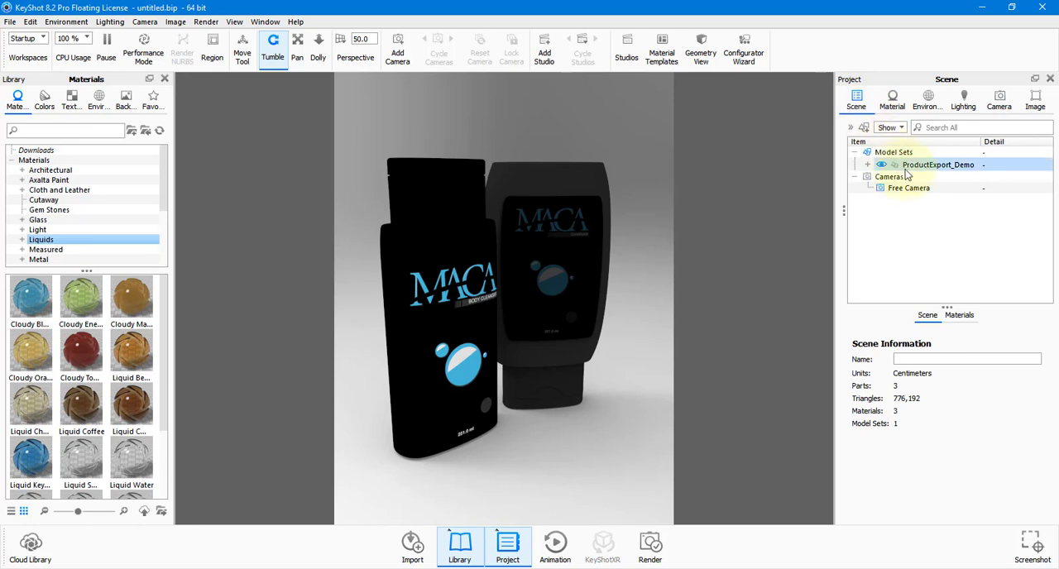
Expand ProductExport_Demo and its RootNode in the scene tree and toggle the visibility of each of the three parts off and on.
click(867, 165)
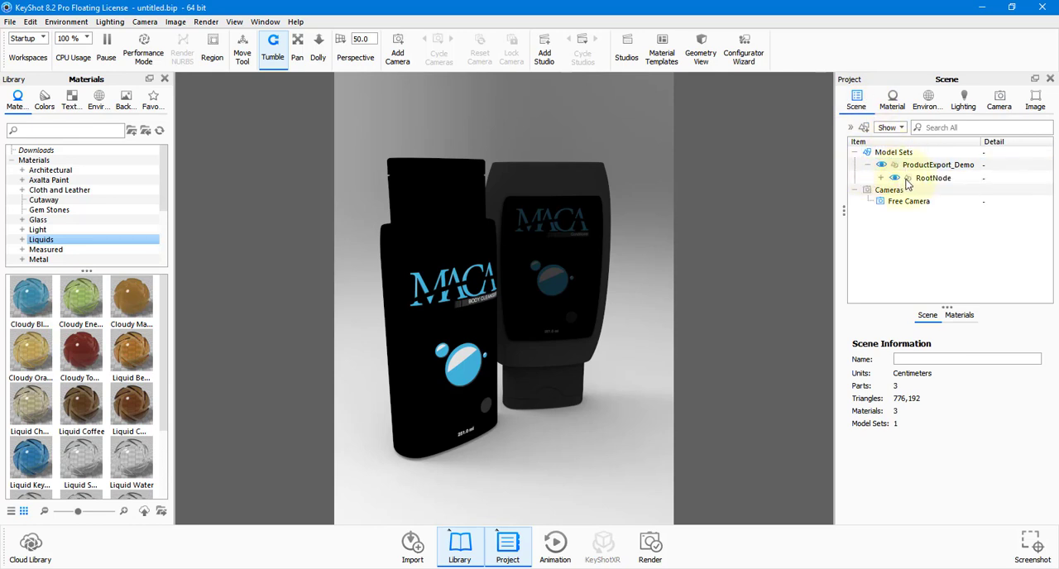
click(881, 178)
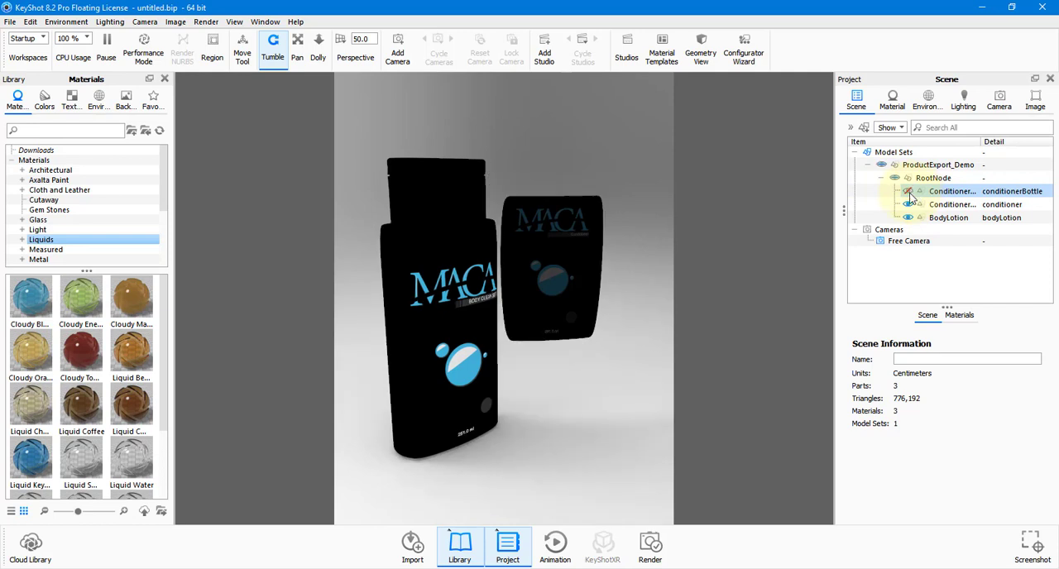
click(910, 204)
click(910, 218)
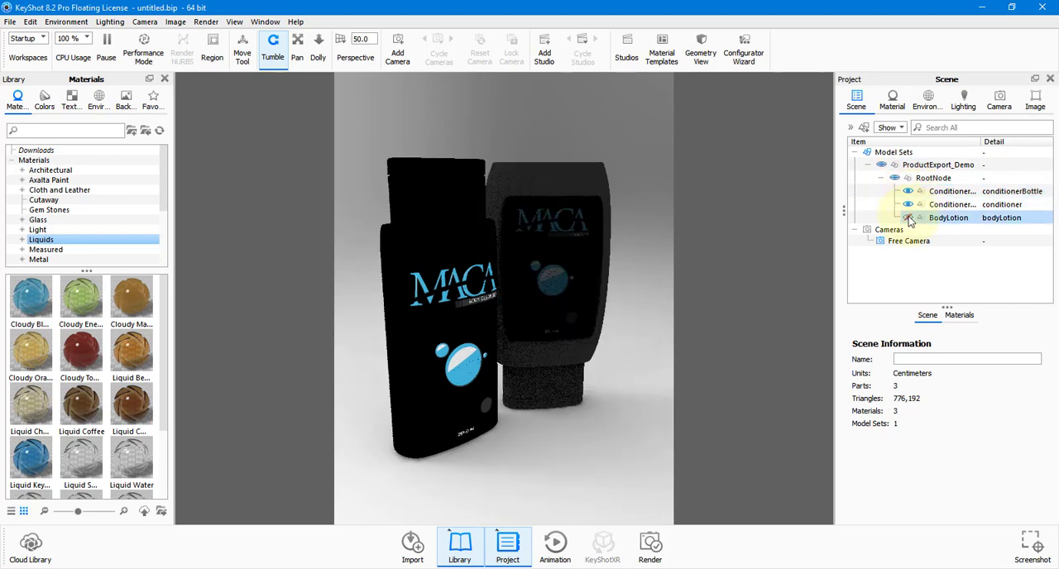
click(907, 218)
click(908, 218)
click(907, 242)
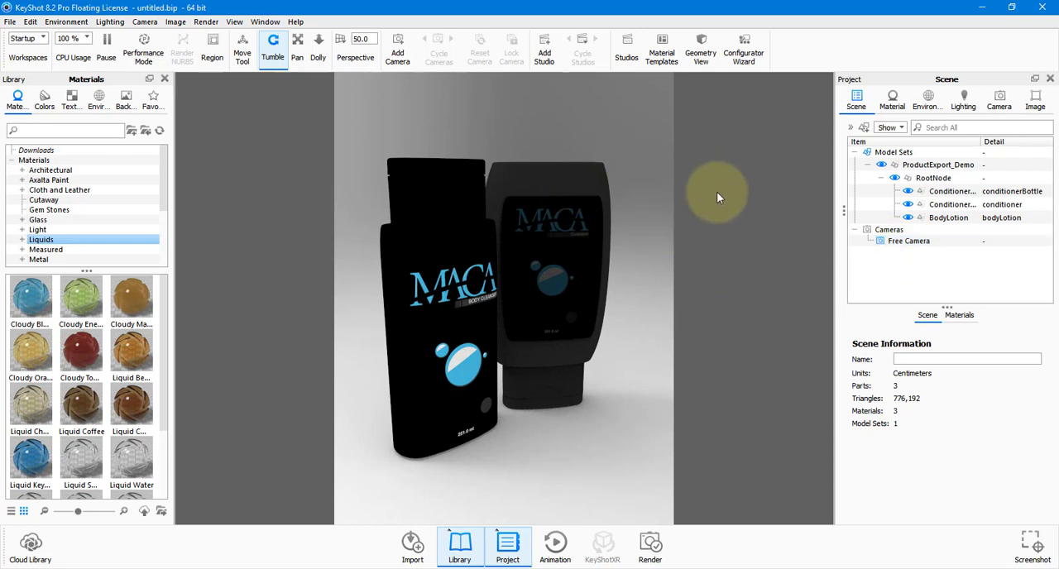
Tumble and zoom the camera to view both bottles more from the front.
drag(650, 205, 627, 264)
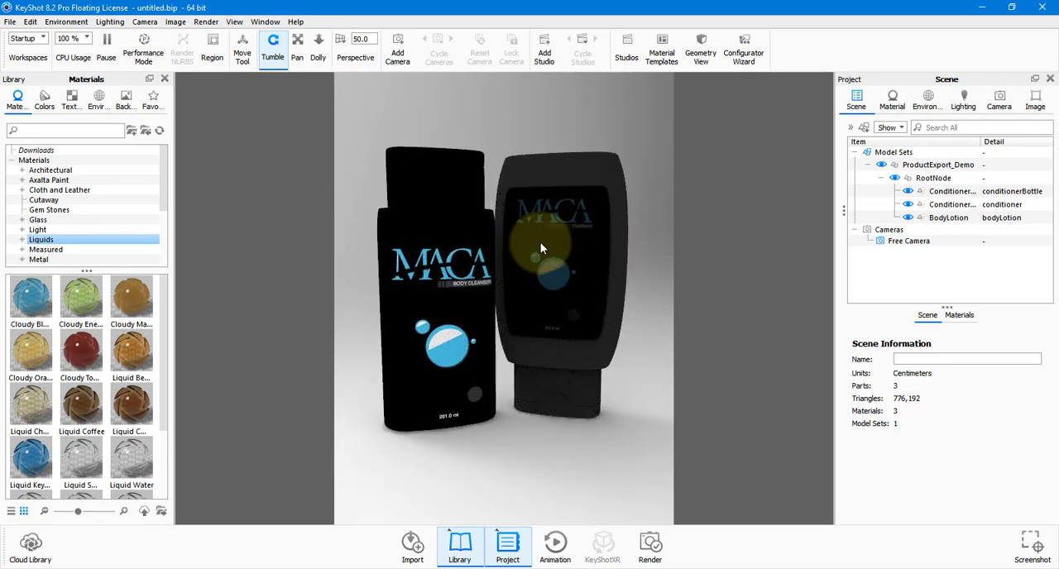
right_click(644, 177)
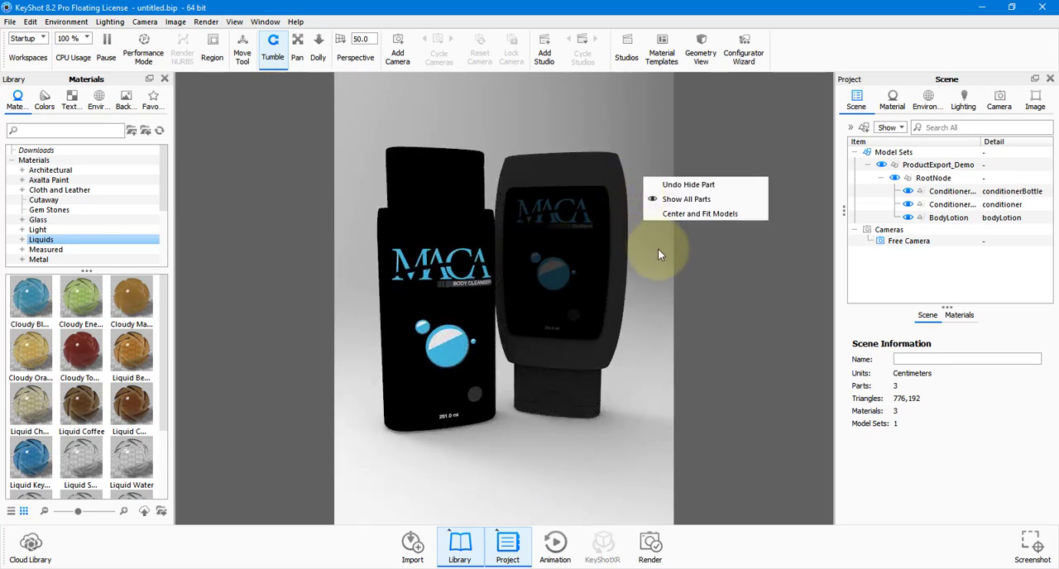
click(649, 271)
scroll(629, 267, down, 5)
scroll(628, 266, up, 5)
scroll(629, 267, down, 3)
scroll(629, 270, up, 3)
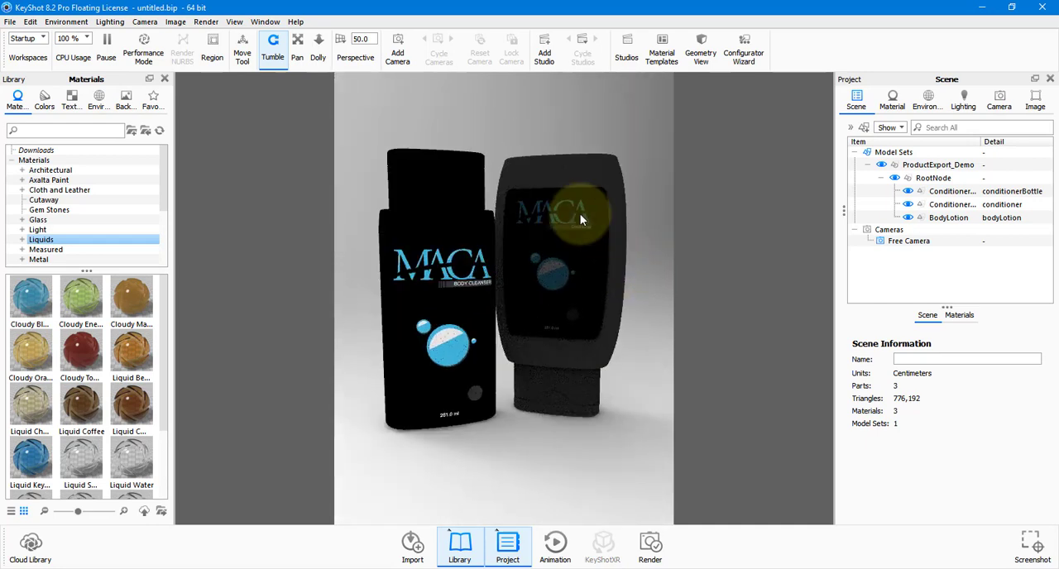
Isolate the conditioner label part with Show Only and restore the other parts with Show All Parts.
right_click(580, 220)
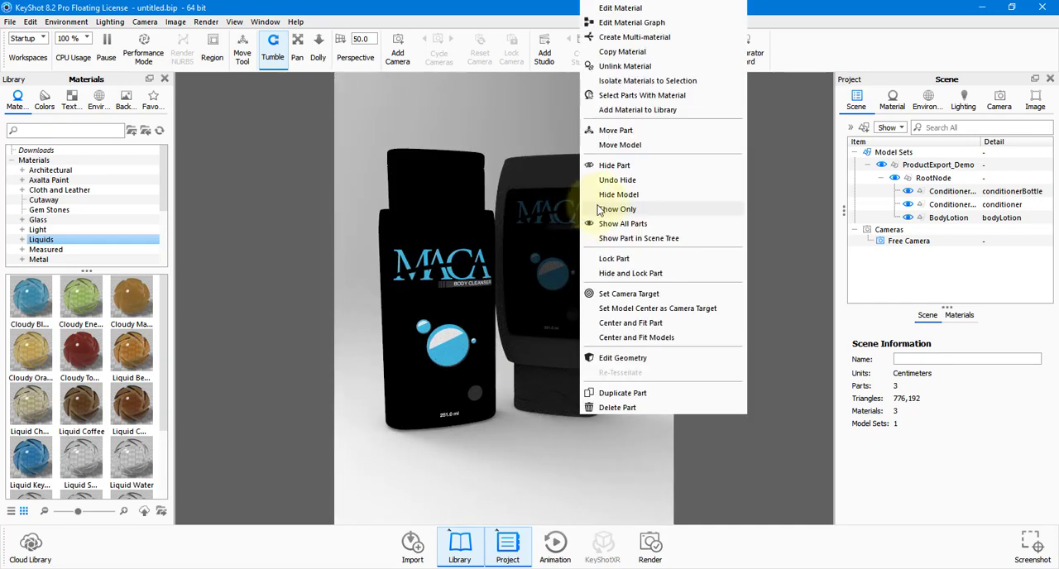
click(600, 211)
drag(720, 201, 575, 239)
right_click(575, 239)
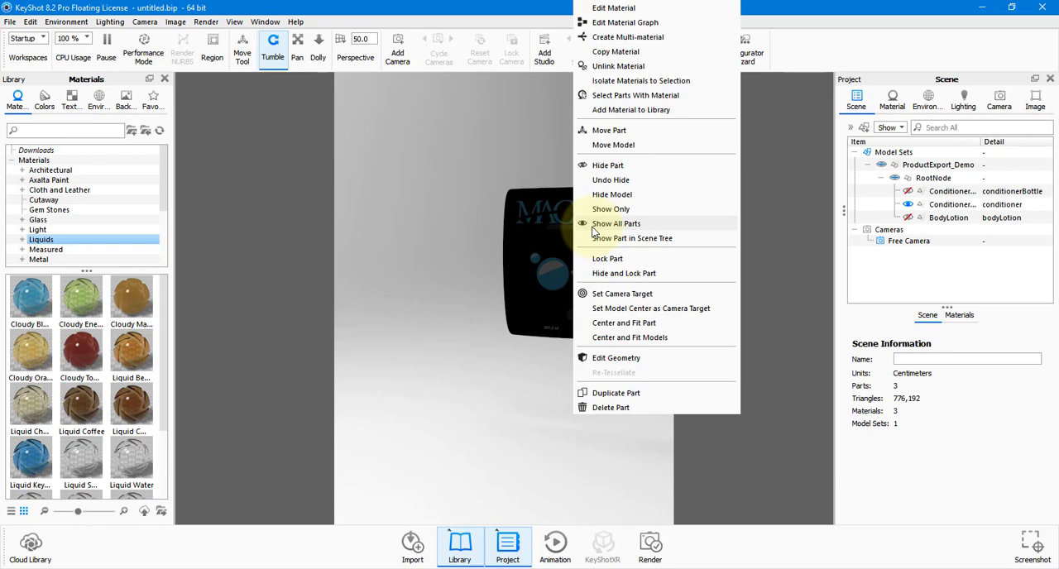
click(594, 227)
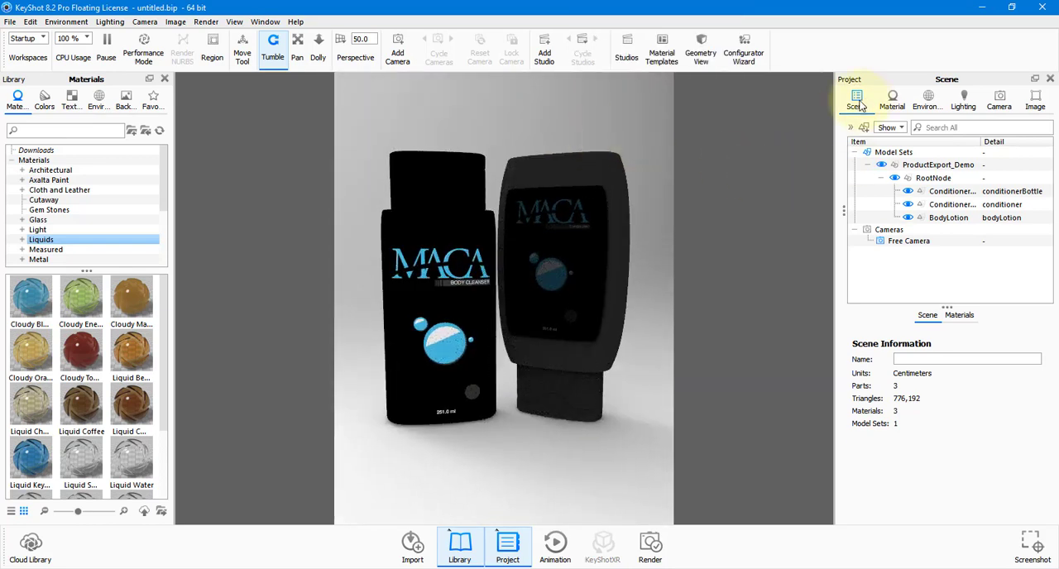
Change the conditionerBottle material's type to Plastic.
click(893, 101)
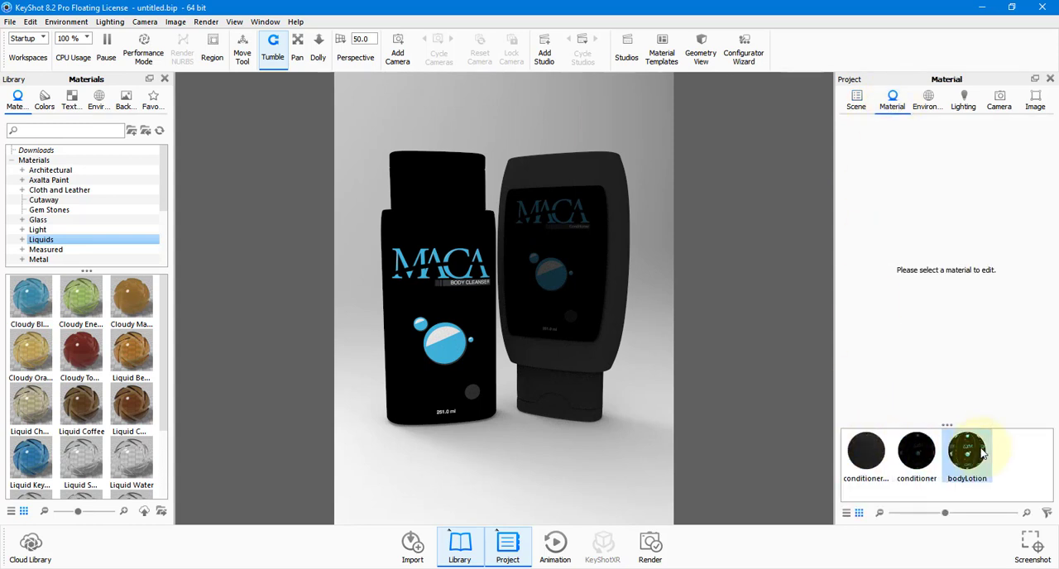
mouse_move(983, 453)
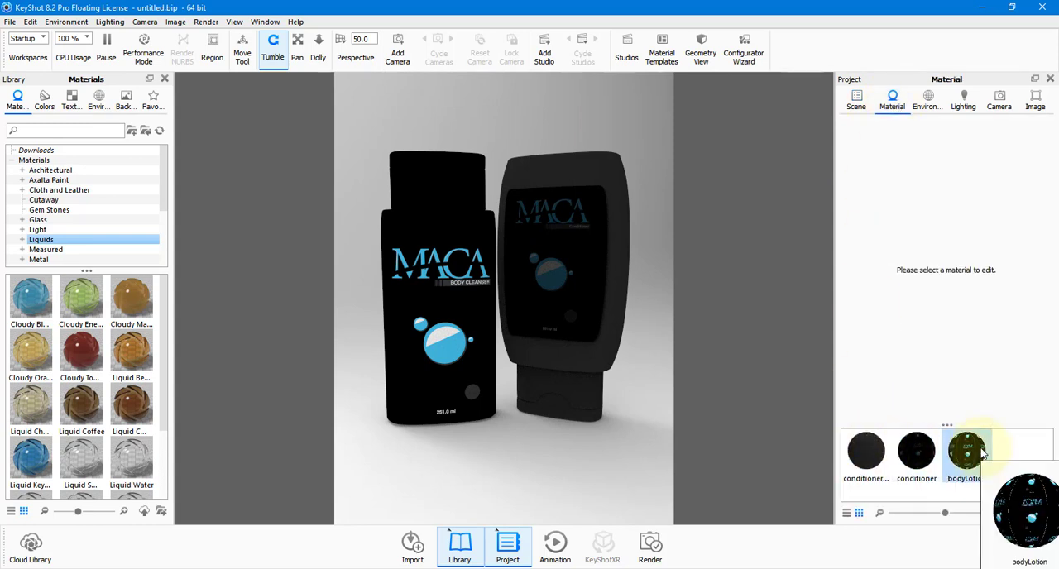
click(868, 455)
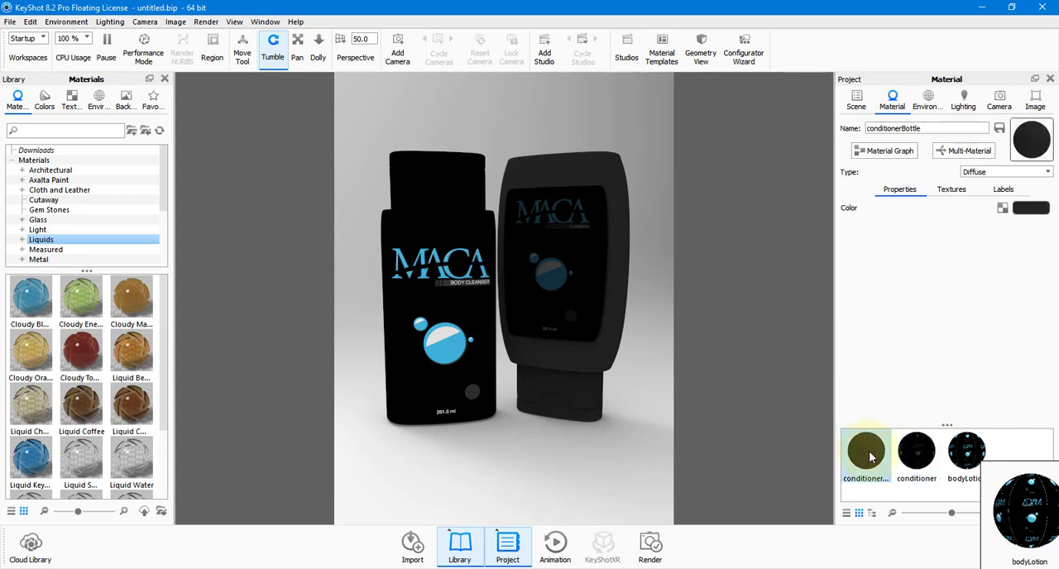
click(1017, 171)
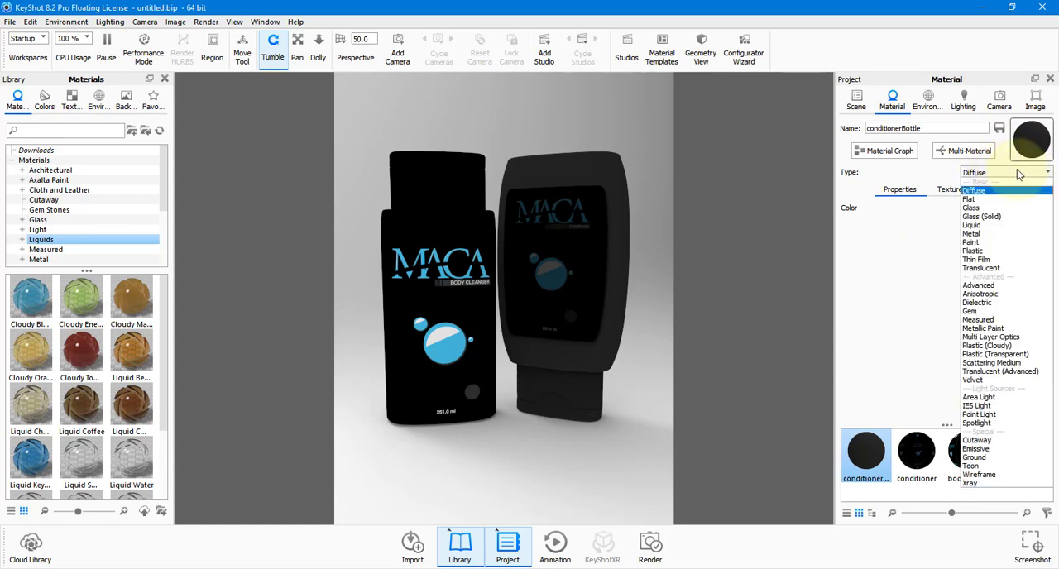
click(995, 252)
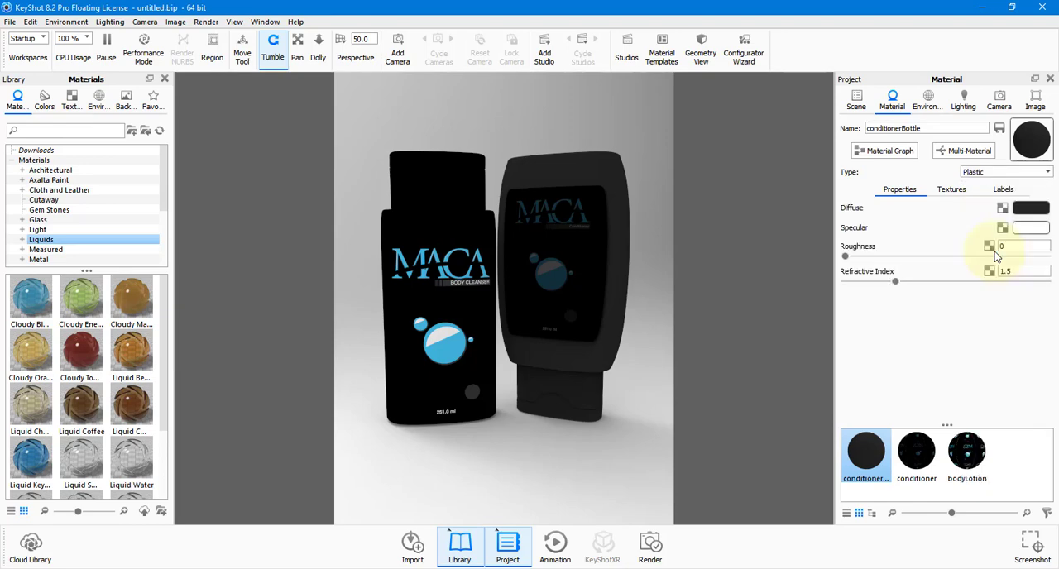
mouse_move(575, 425)
mouse_down()
mouse_move(604, 382)
mouse_move(511, 399)
mouse_move(574, 411)
mouse_up()
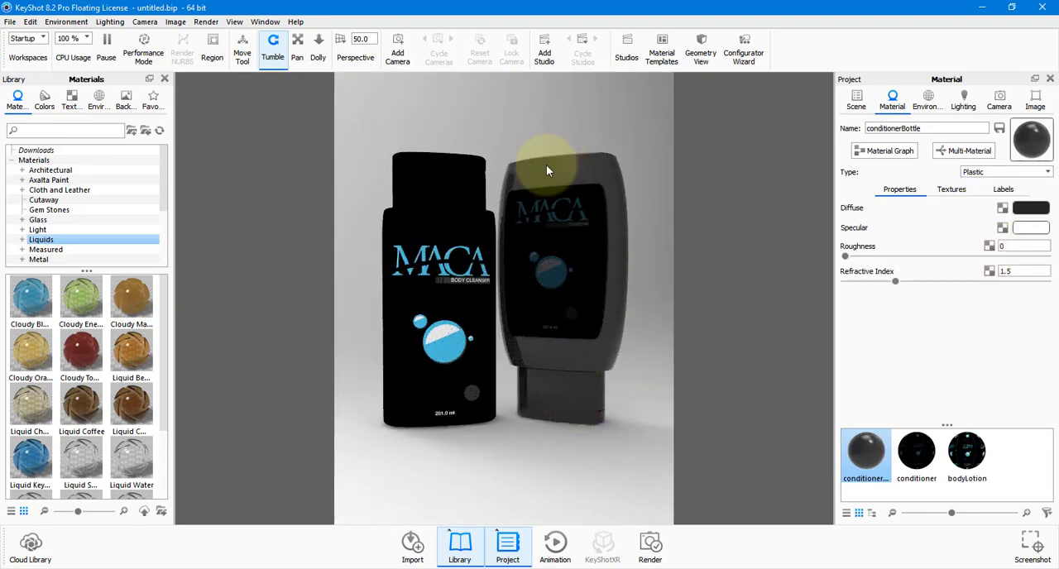
Change the type of the conditioner and bodyLotion materials to Plastic.
click(916, 450)
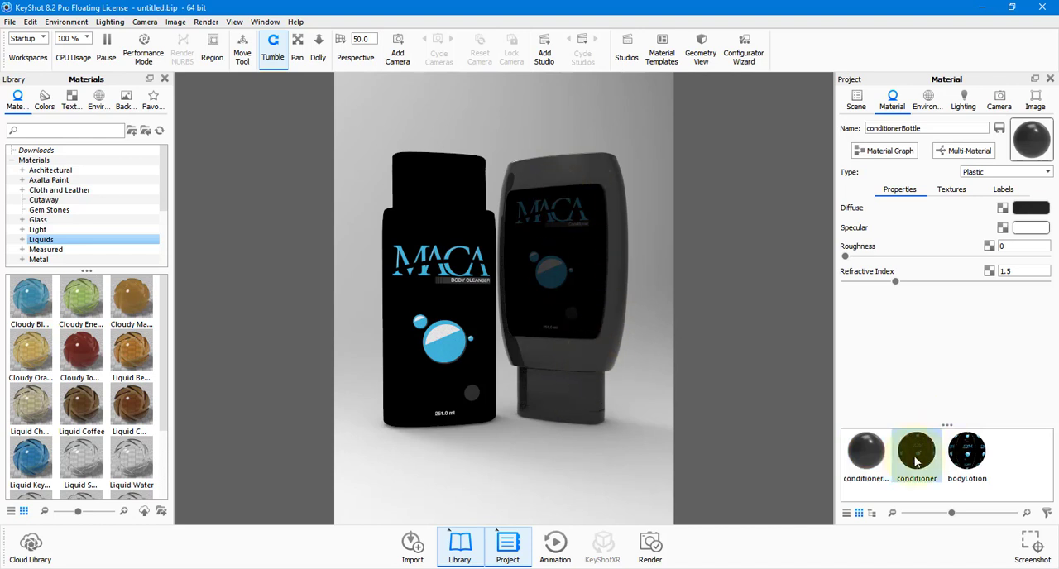
click(988, 171)
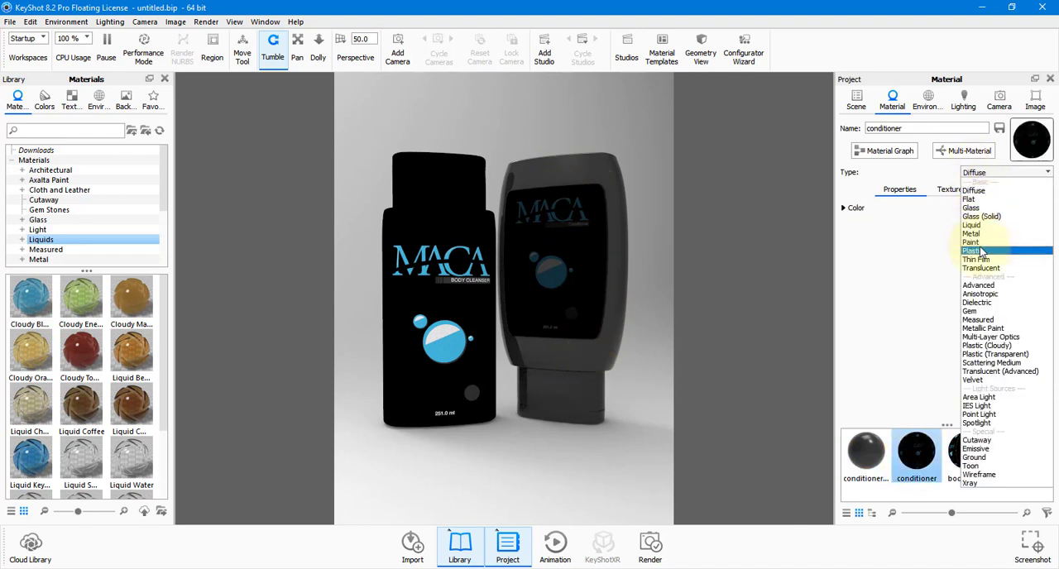
click(994, 253)
click(966, 449)
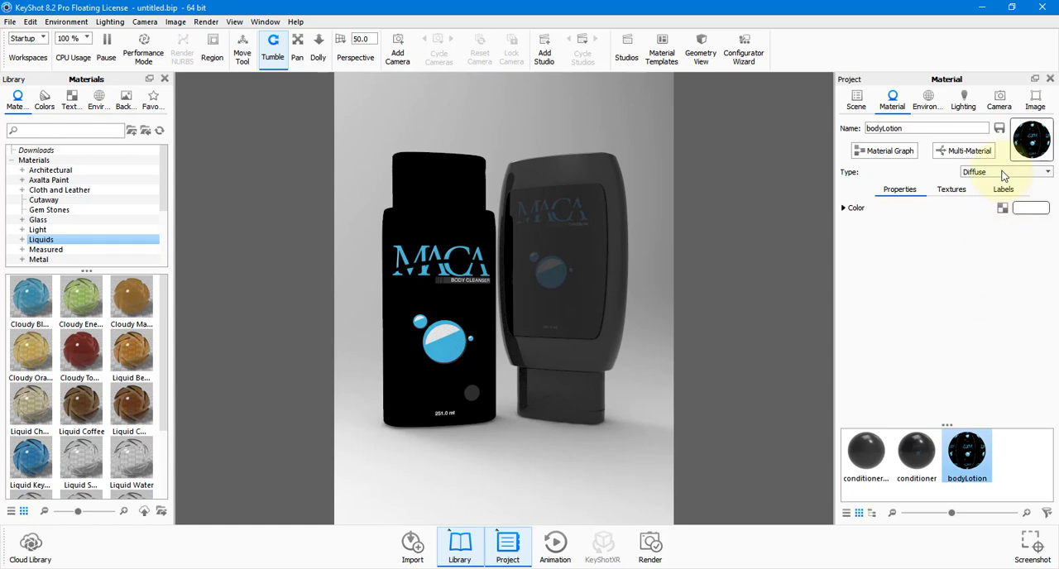
click(1004, 172)
click(992, 251)
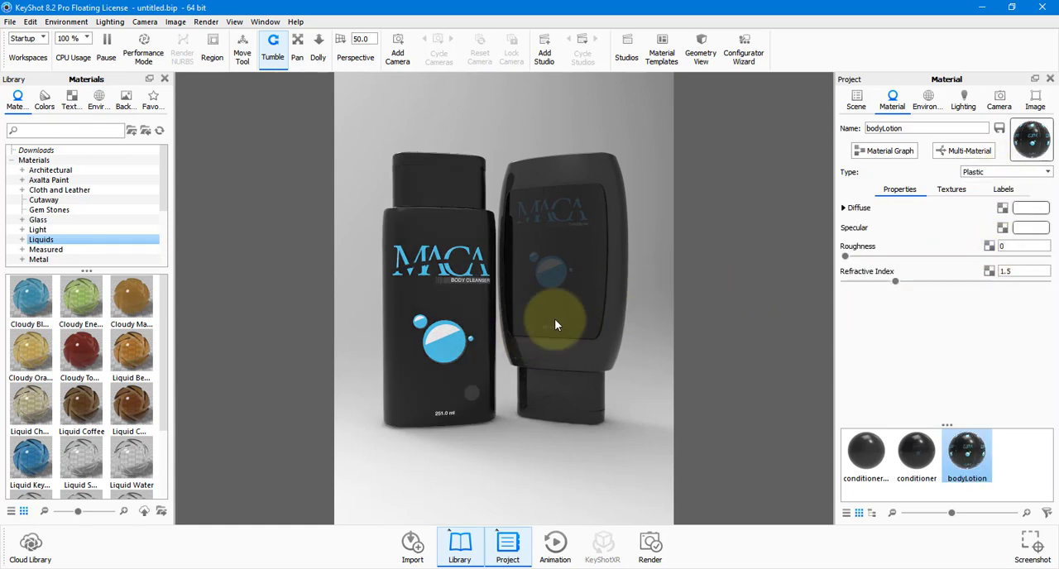
mouse_move(554, 324)
mouse_down()
mouse_move(560, 315)
mouse_move(643, 312)
mouse_move(431, 322)
mouse_move(531, 464)
mouse_move(557, 310)
mouse_up()
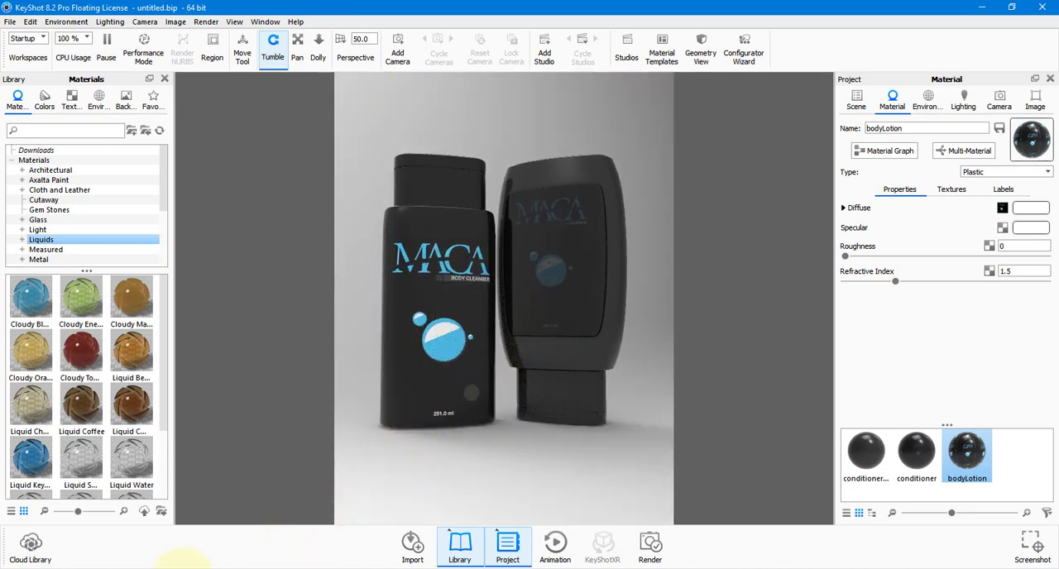
Try Blend with Color with a red tint on the bodyLotion diffuse texture, and turn the blend off again.
mouse_move(178, 563)
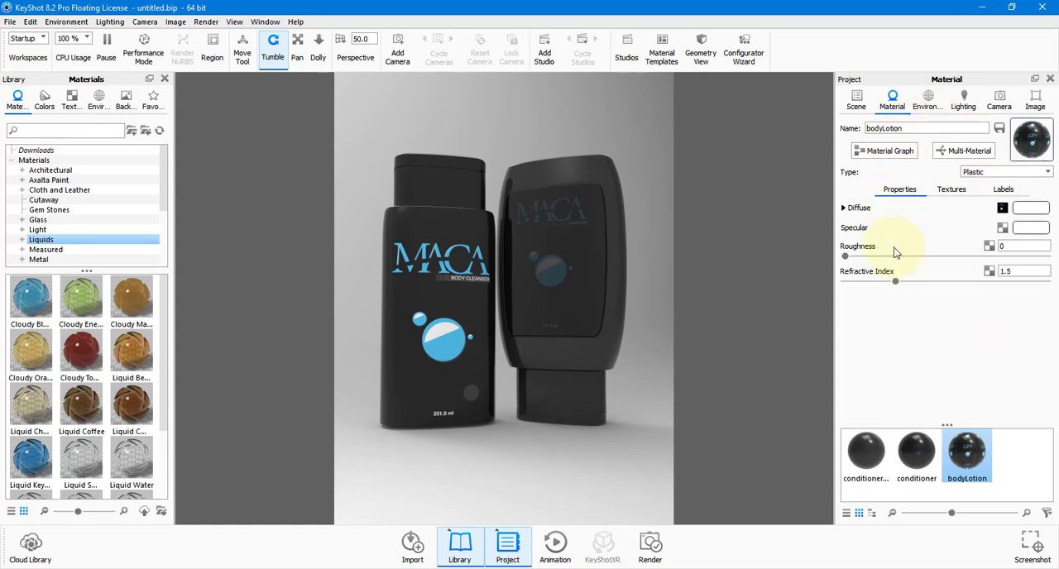
click(843, 208)
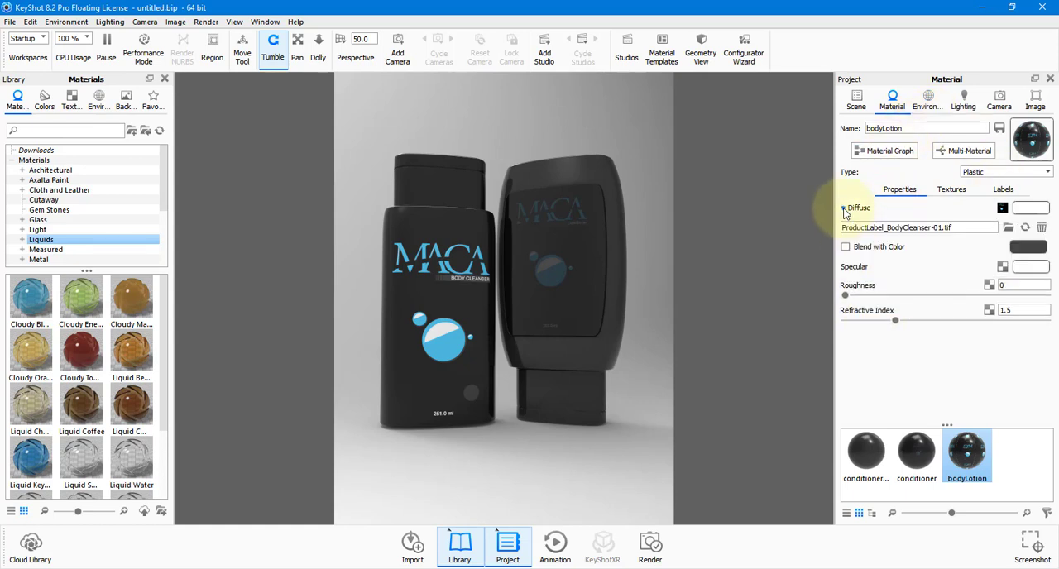
click(845, 247)
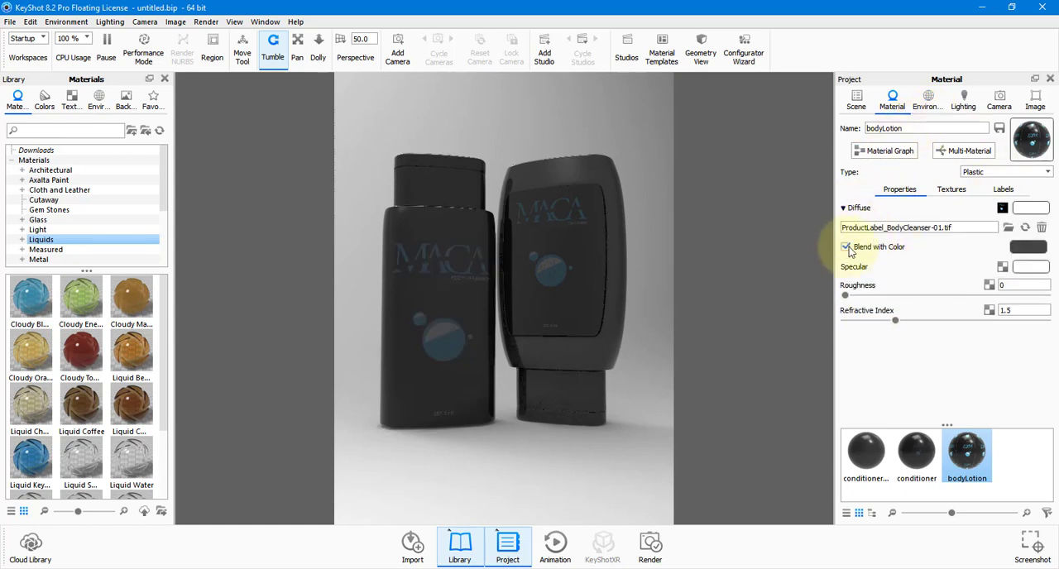
click(1033, 251)
drag(985, 151, 1017, 98)
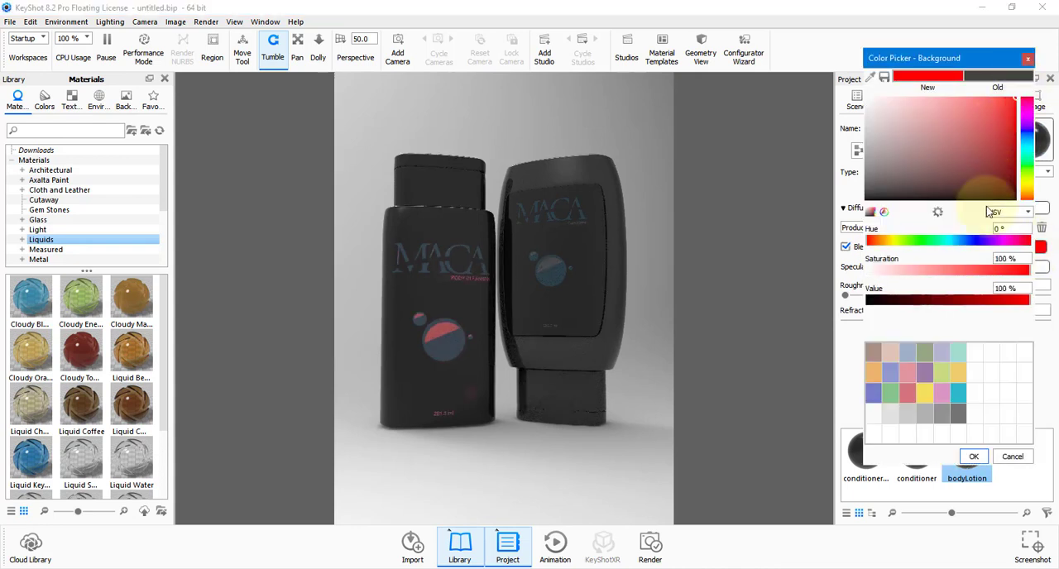
click(1013, 456)
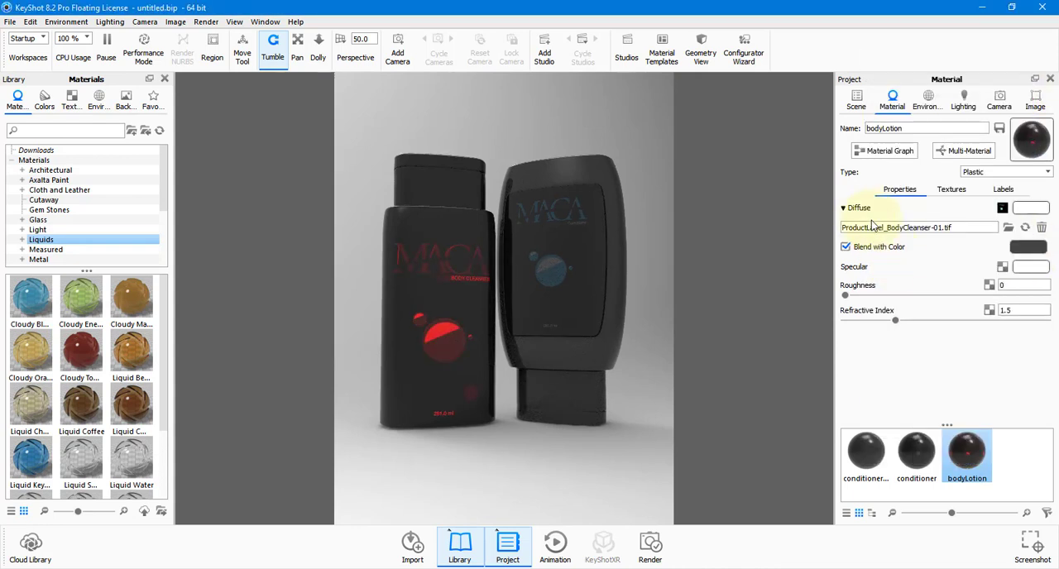
click(845, 247)
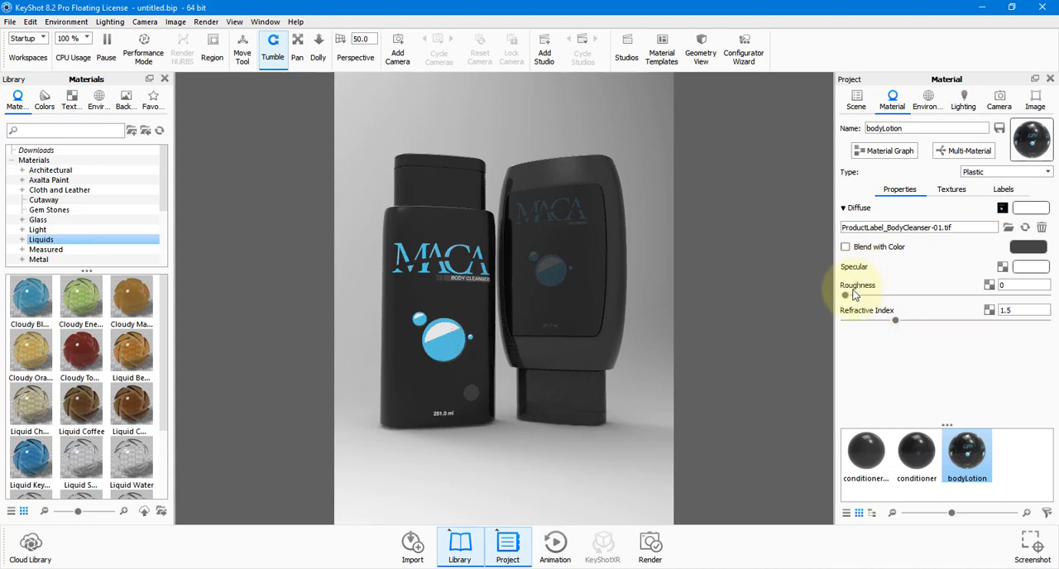
Raise the roughness to about 0.0216 on bodyLotion, 0.0375 on conditionerBottle, and slightly on the conditioner label material.
mouse_move(845, 295)
mouse_down()
mouse_move(940, 295)
mouse_move(860, 299)
mouse_up()
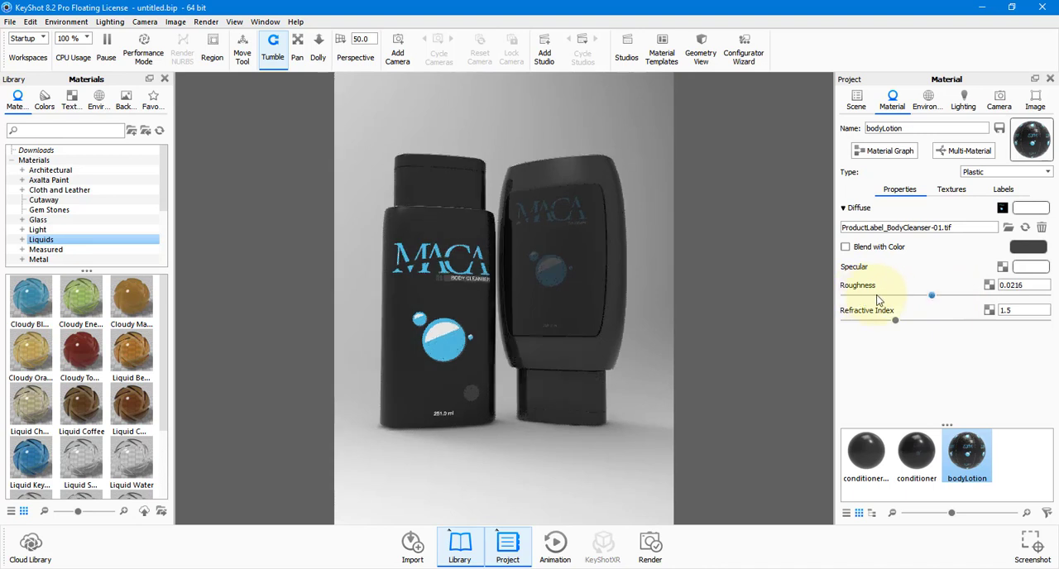
double_click(603, 194)
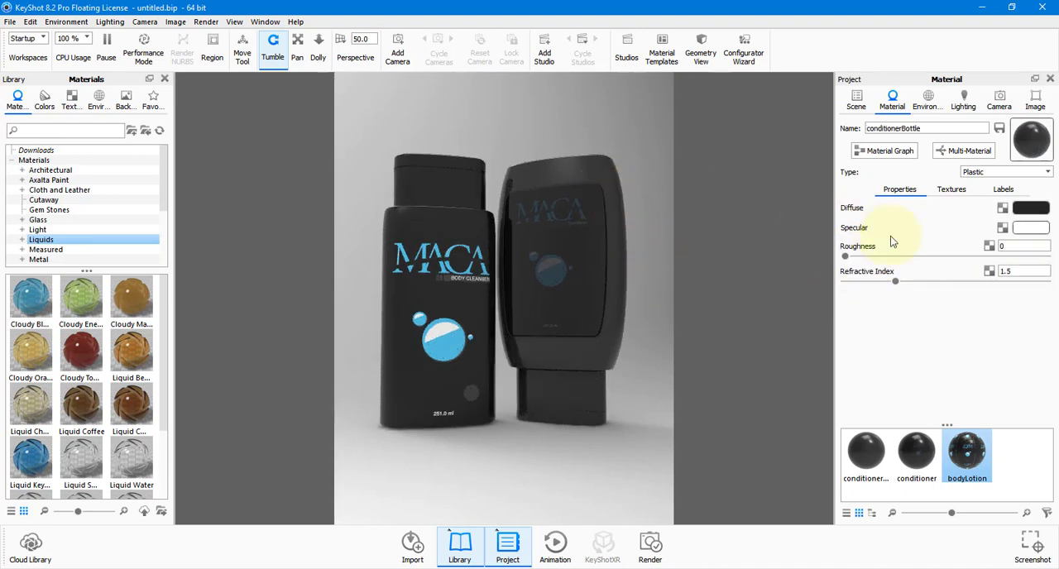
drag(847, 258, 873, 260)
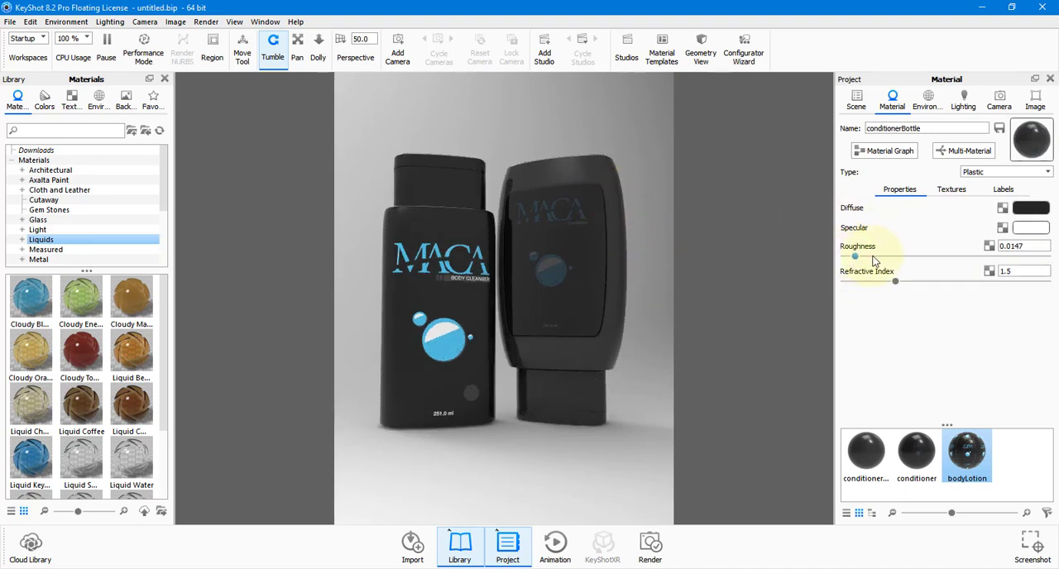
double_click(584, 249)
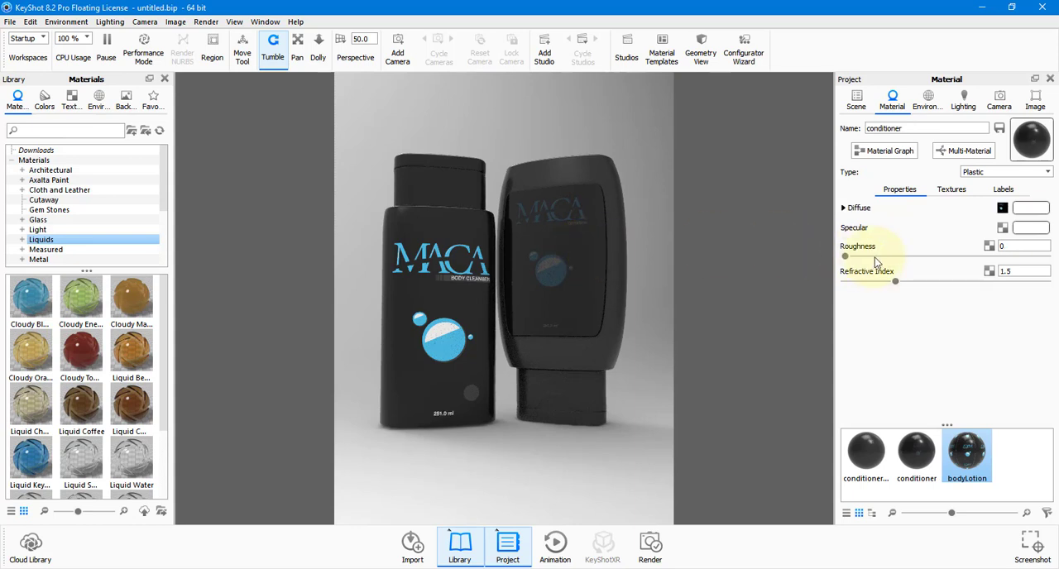
drag(865, 258, 876, 258)
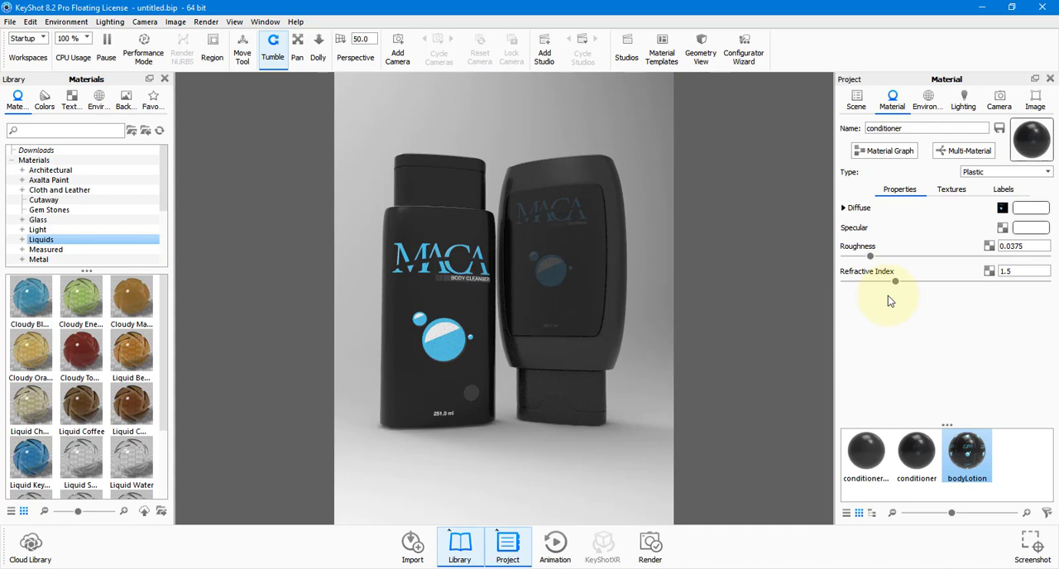
Display the scene's environment settings and select its HDR file name.
click(927, 109)
click(903, 126)
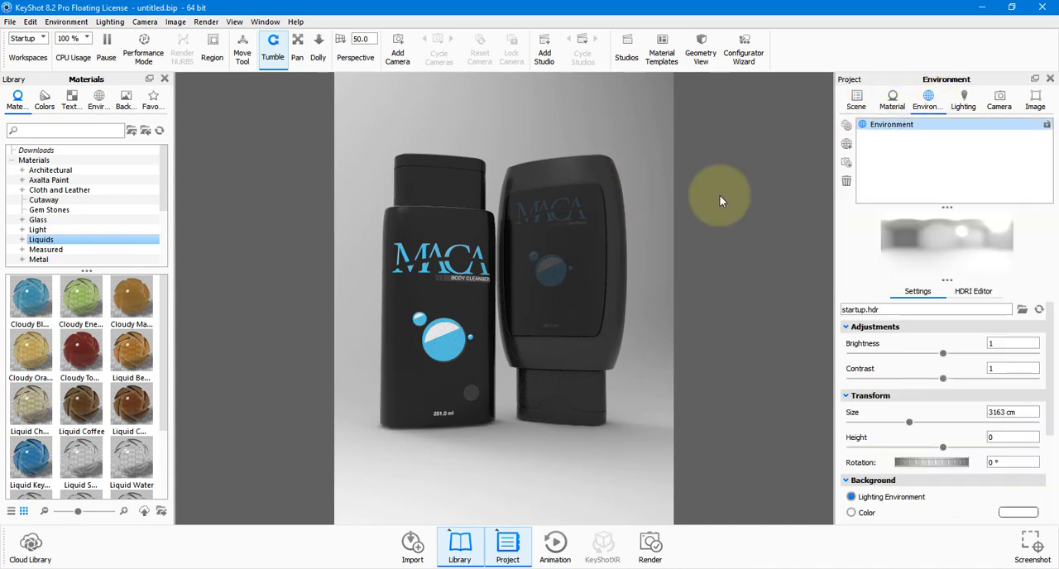
drag(484, 291, 476, 318)
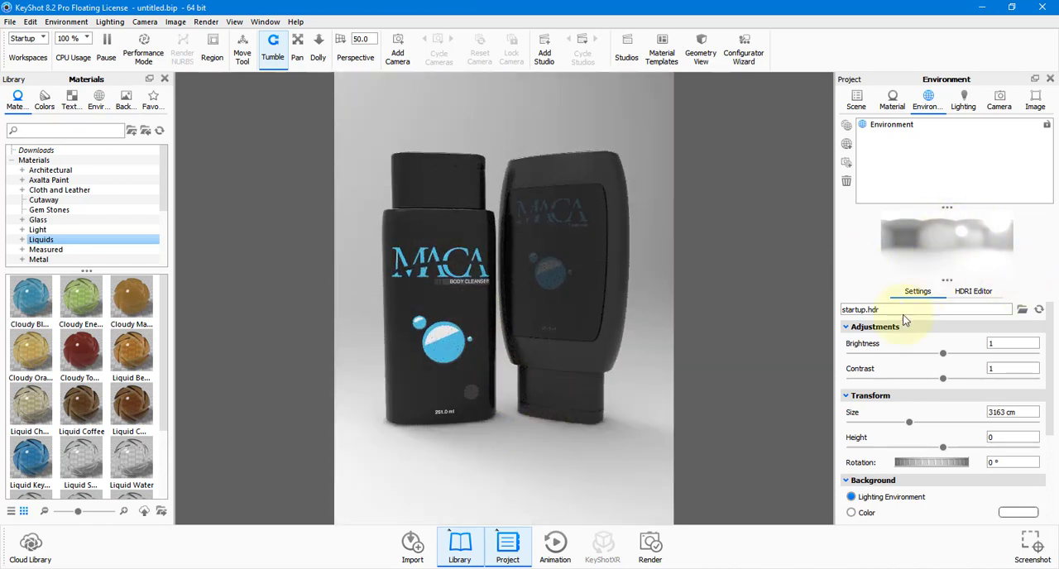
drag(894, 312, 838, 310)
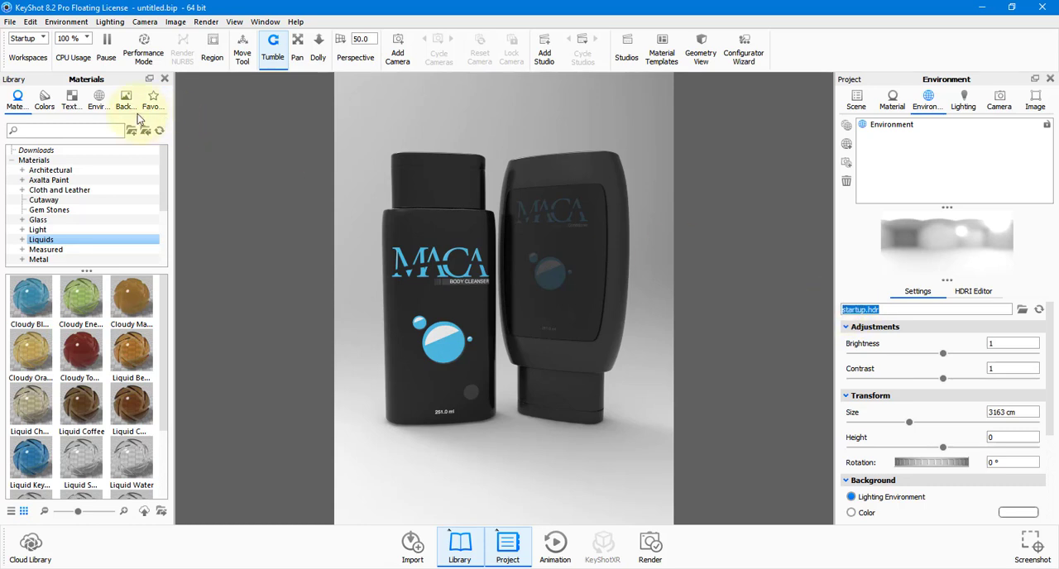
Browse the library's environments and try the 3 Point Medium 4K environment on the scene.
click(99, 99)
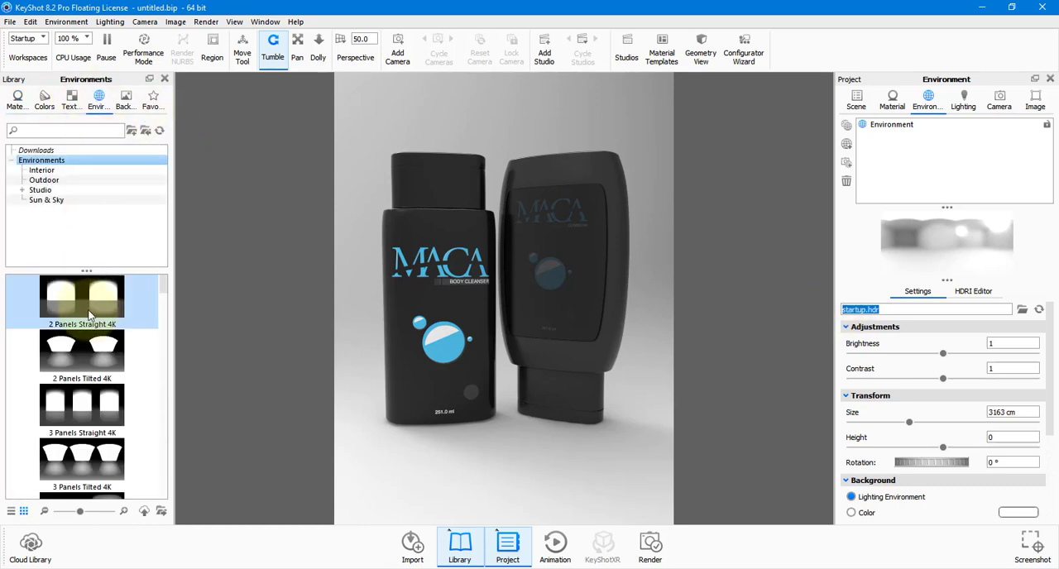
scroll(83, 404, down, 5)
scroll(83, 404, down, 10)
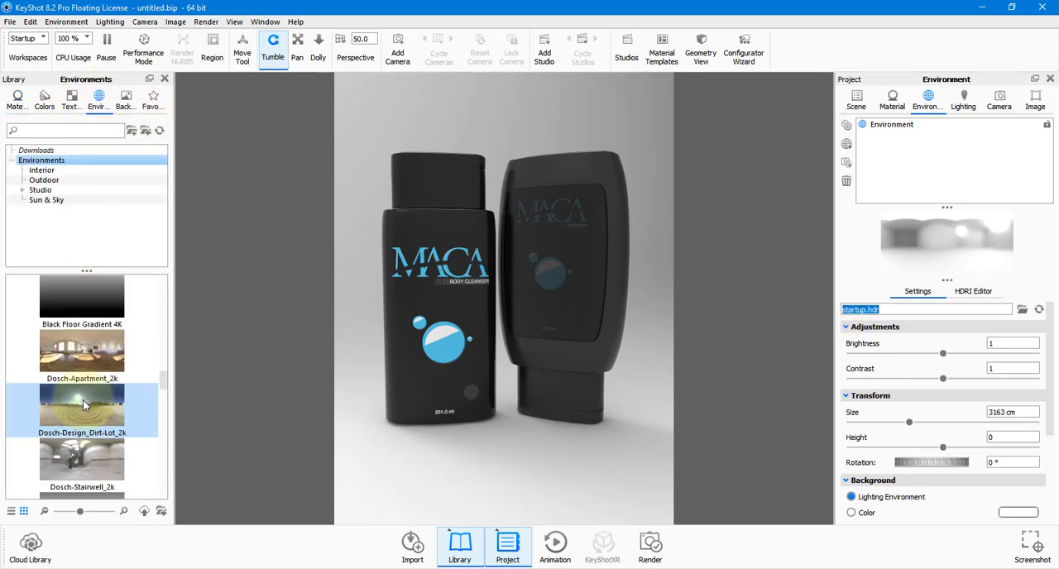
scroll(83, 403, up, 10)
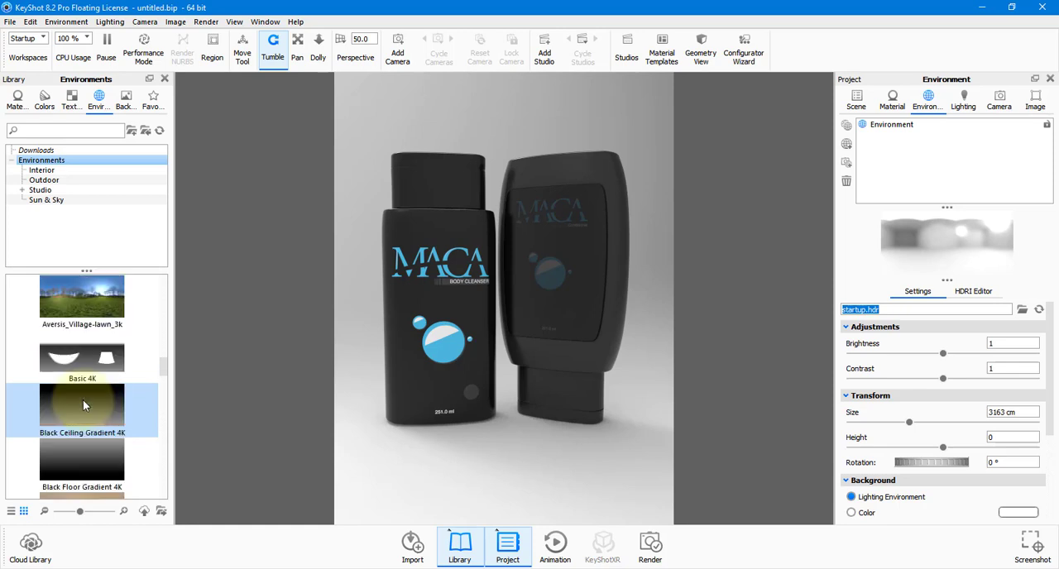
scroll(83, 399, up, 10)
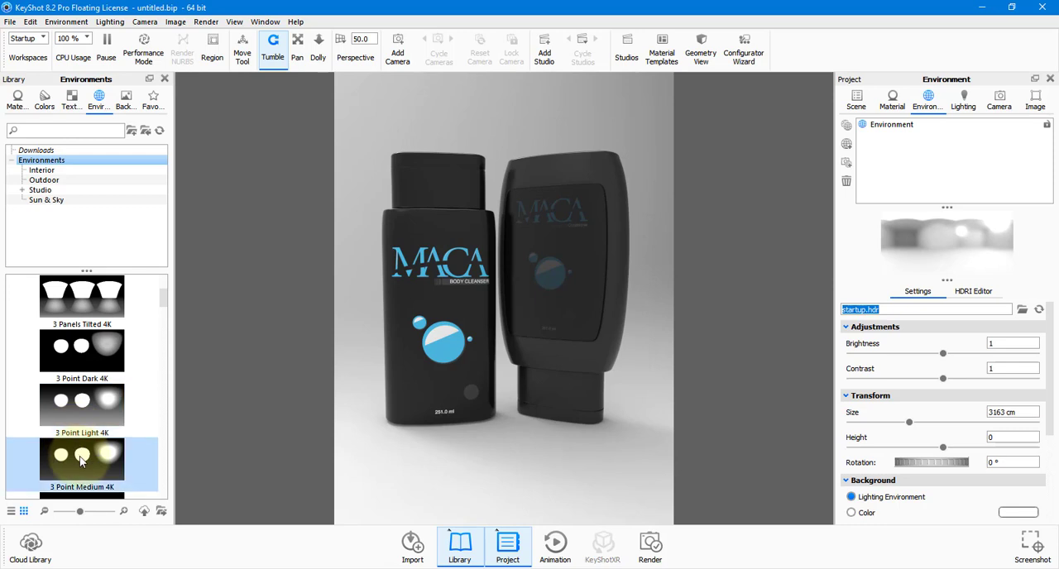
drag(82, 465, 352, 388)
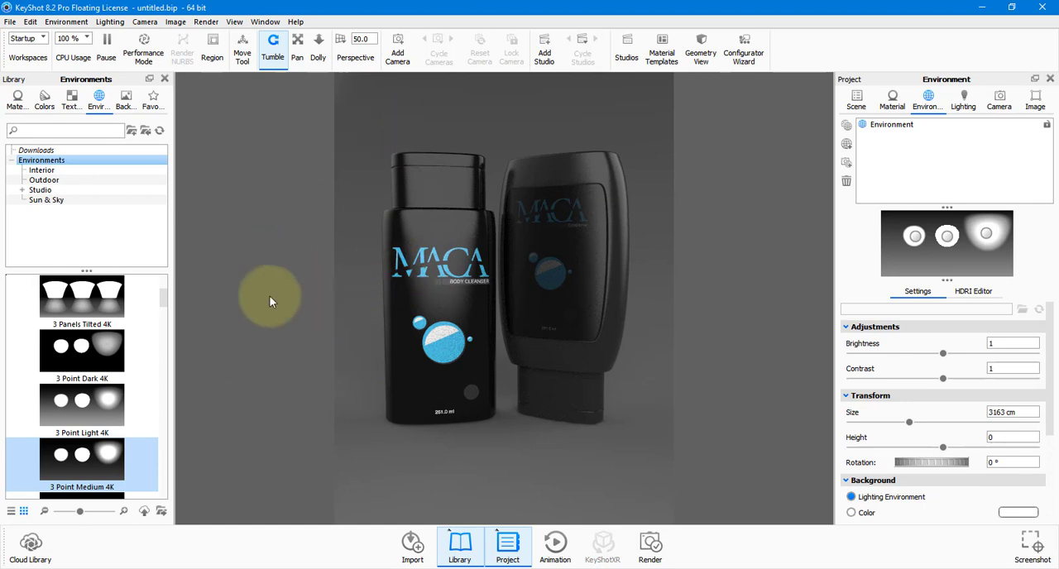
Light the scene with the 3 Panels Tilted 4K environment and turn the camera slightly around the bottles.
scroll(73, 303, up, 3)
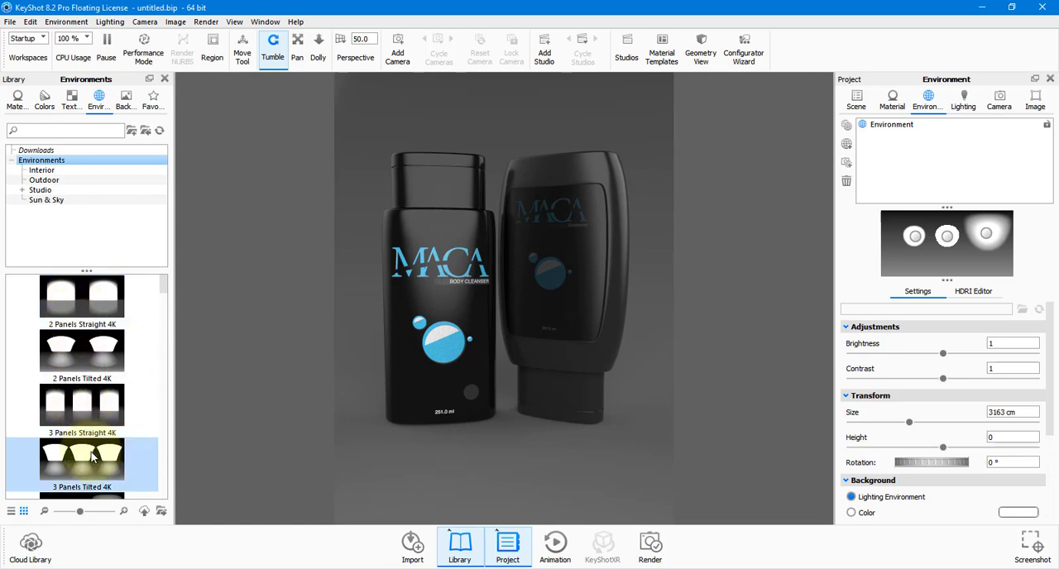
drag(93, 457, 371, 424)
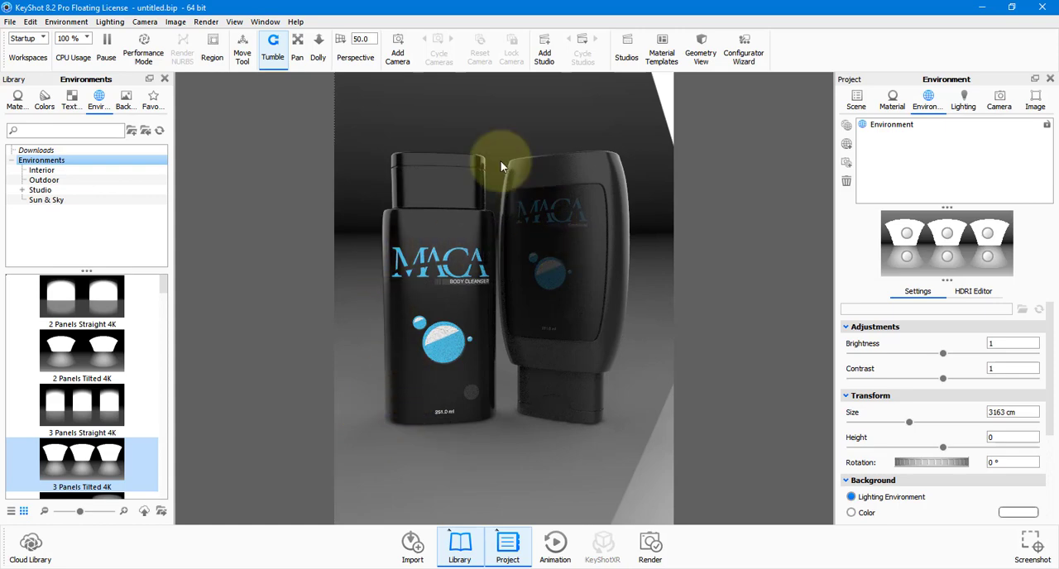
drag(372, 300, 610, 327)
drag(544, 424, 486, 407)
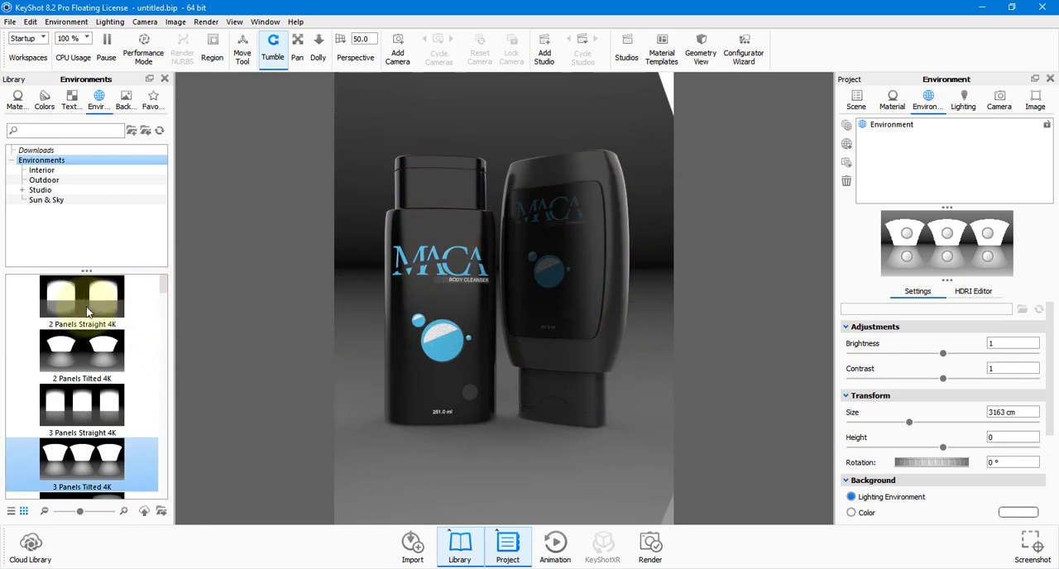
Try the 2 Panels Straight, 2 Panels Tilted and 3 Panels Straight 4K environments, and return to 3 Panels Tilted 4K.
drag(66, 298, 367, 404)
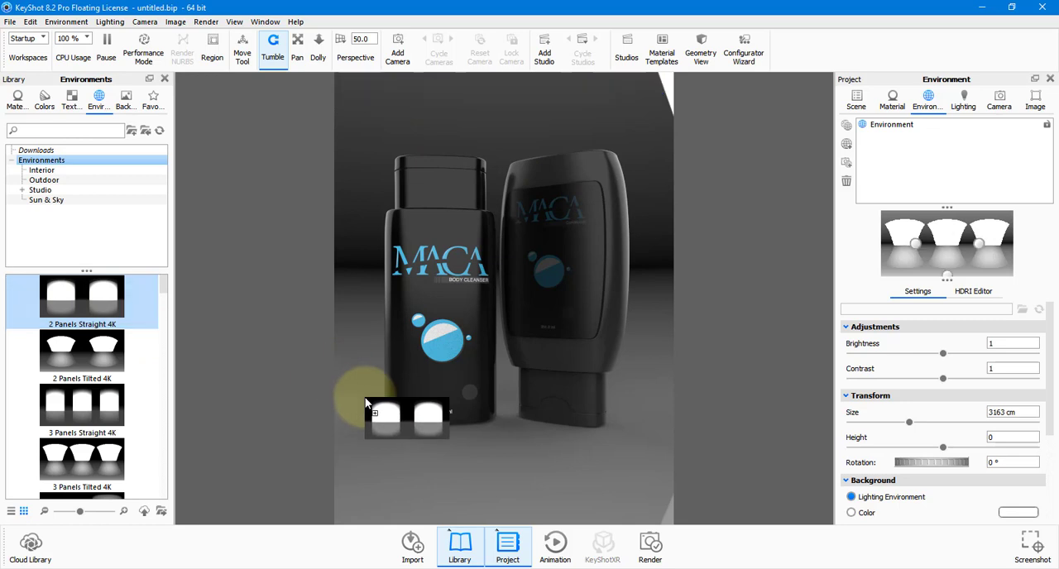
drag(171, 357, 405, 451)
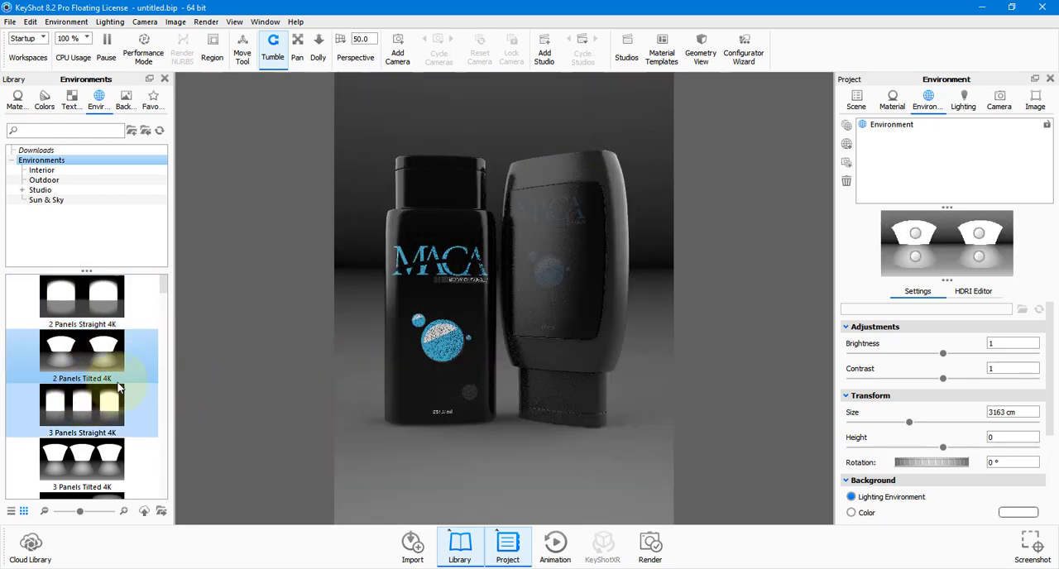
drag(86, 398, 399, 478)
drag(119, 467, 422, 471)
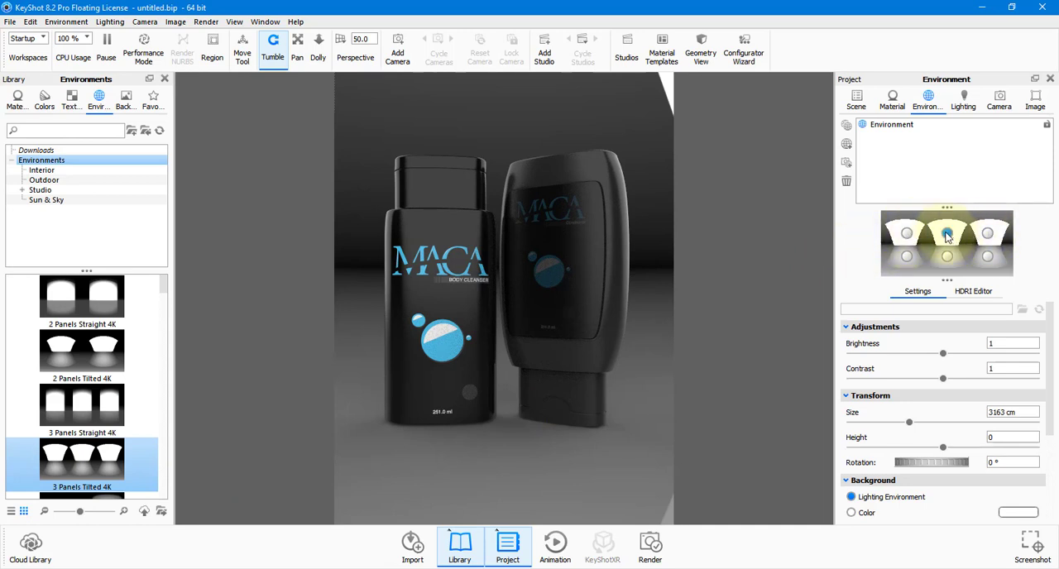
Shift the upper middle light panel slightly within the environment and select the lower light beneath the first panel.
mouse_move(947, 237)
mouse_down()
mouse_move(925, 237)
mouse_move(959, 238)
mouse_up()
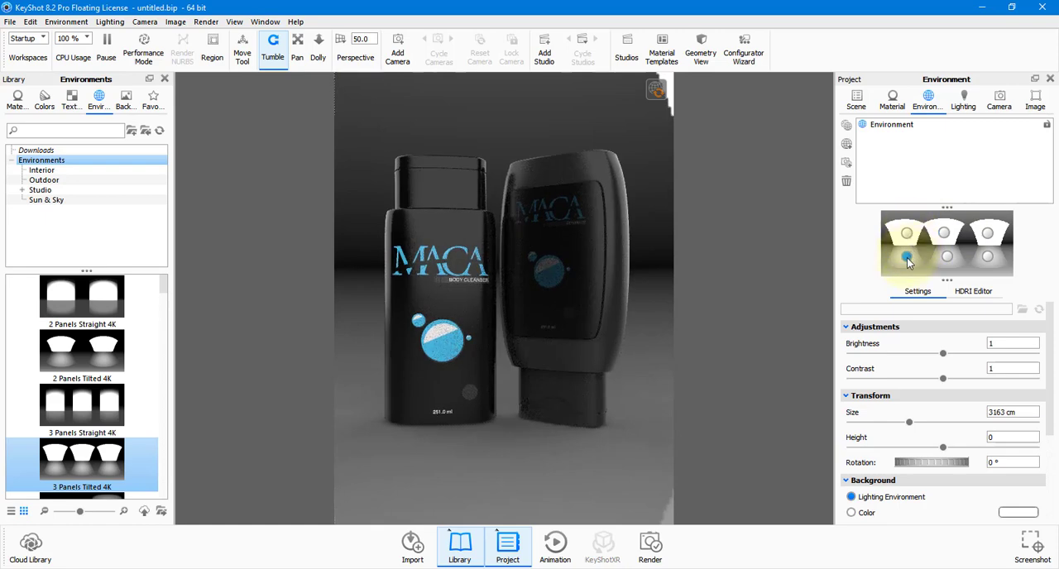
mouse_move(907, 257)
mouse_down()
mouse_move(908, 272)
mouse_move(908, 253)
mouse_up()
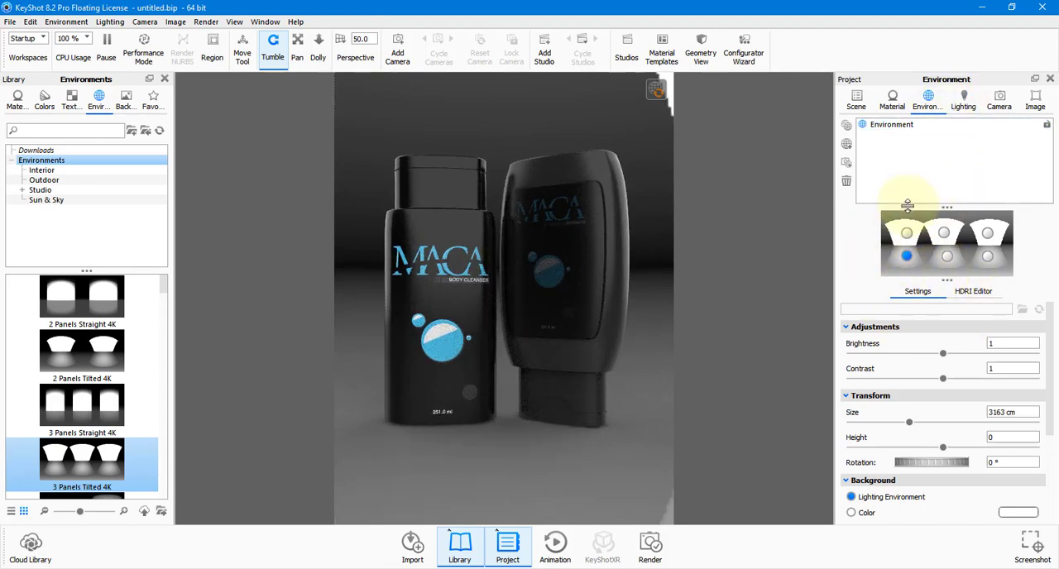
Try environment rotations of 113.5° and 72°, and set the rotation back to 0°.
scroll(903, 397, down, 1)
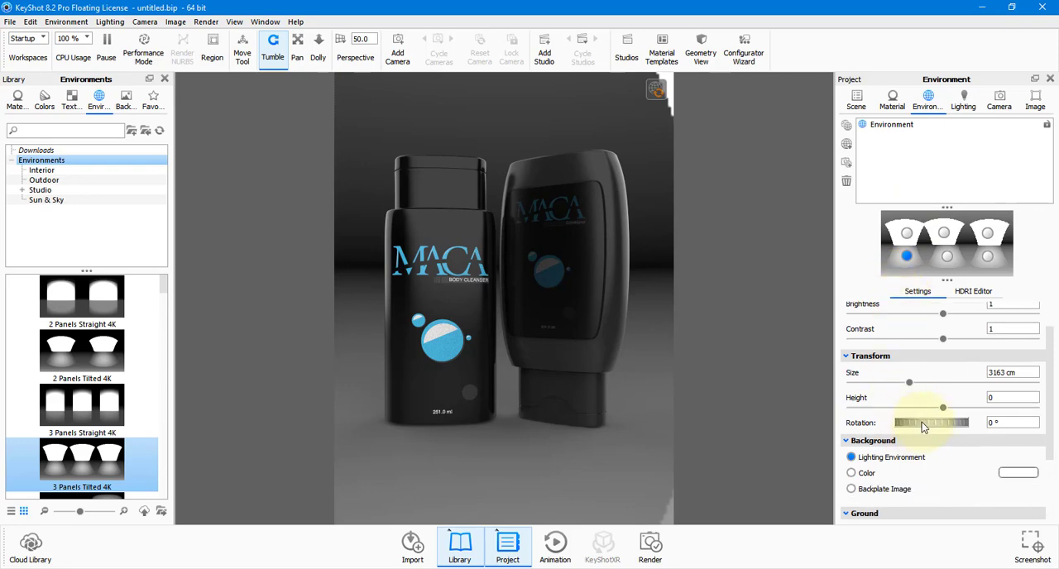
drag(922, 422, 834, 418)
drag(809, 412, 724, 404)
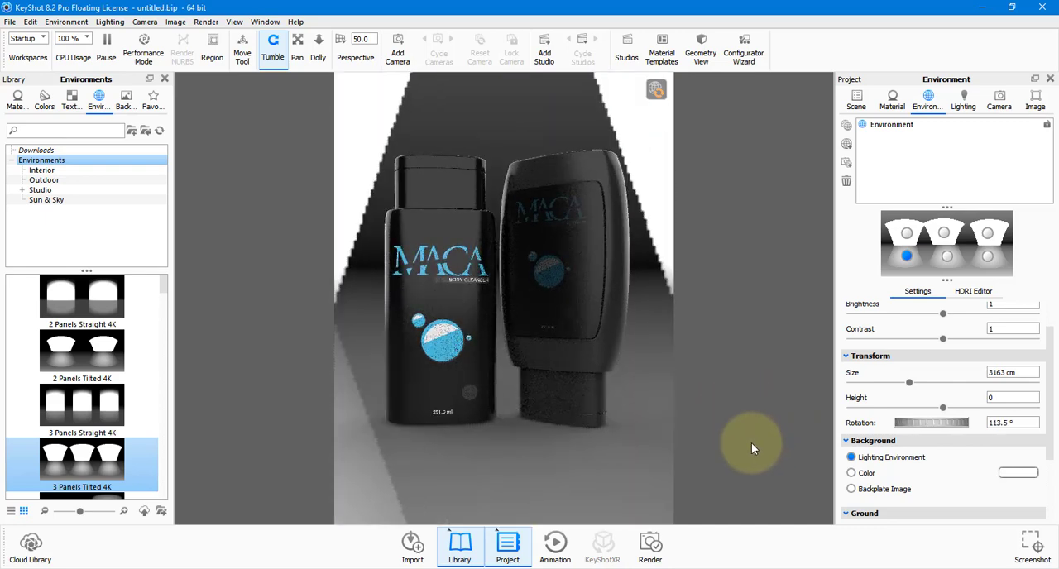
drag(940, 427, 924, 413)
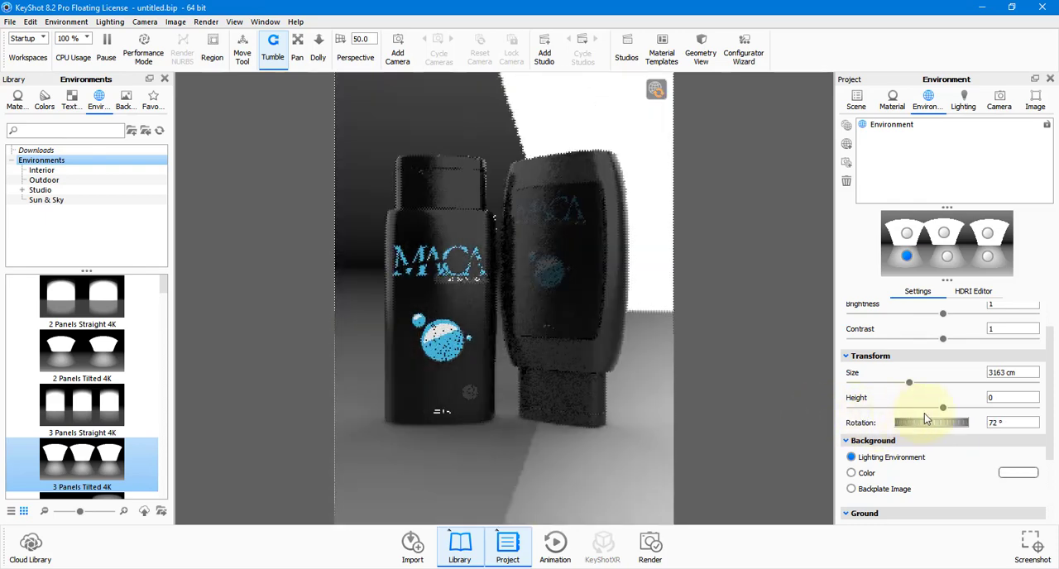
double_click(993, 422)
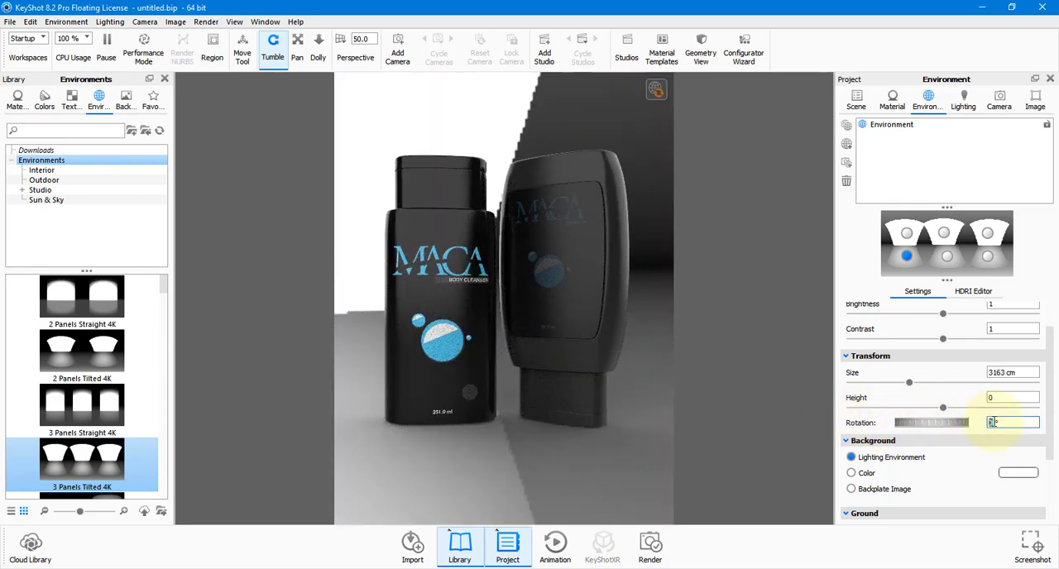
text(0)
key(Return)
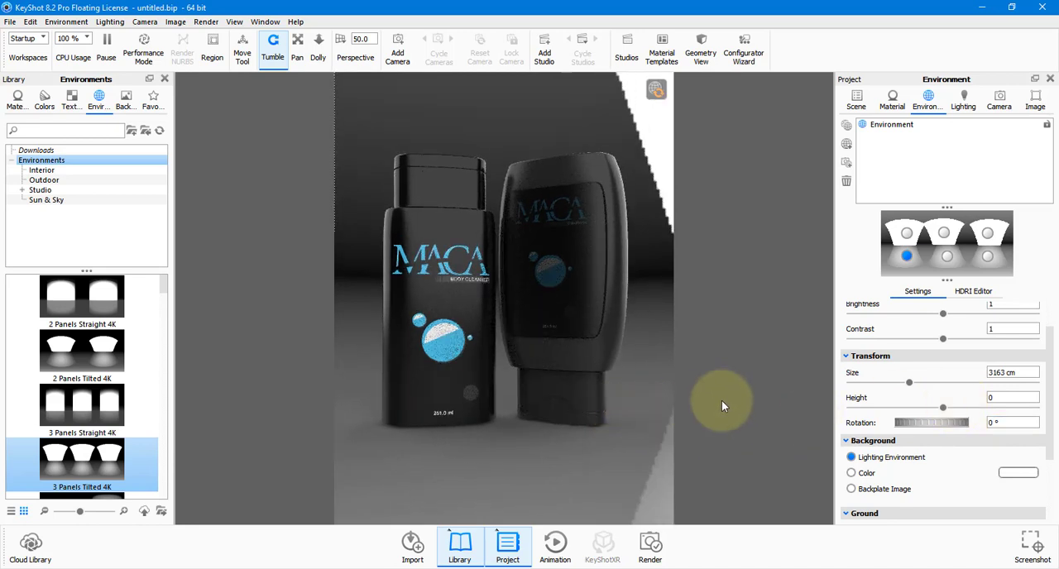
Try an environment brightness of 1.5, and raise it to 2.
click(1005, 305)
text(1.5)
key(Return)
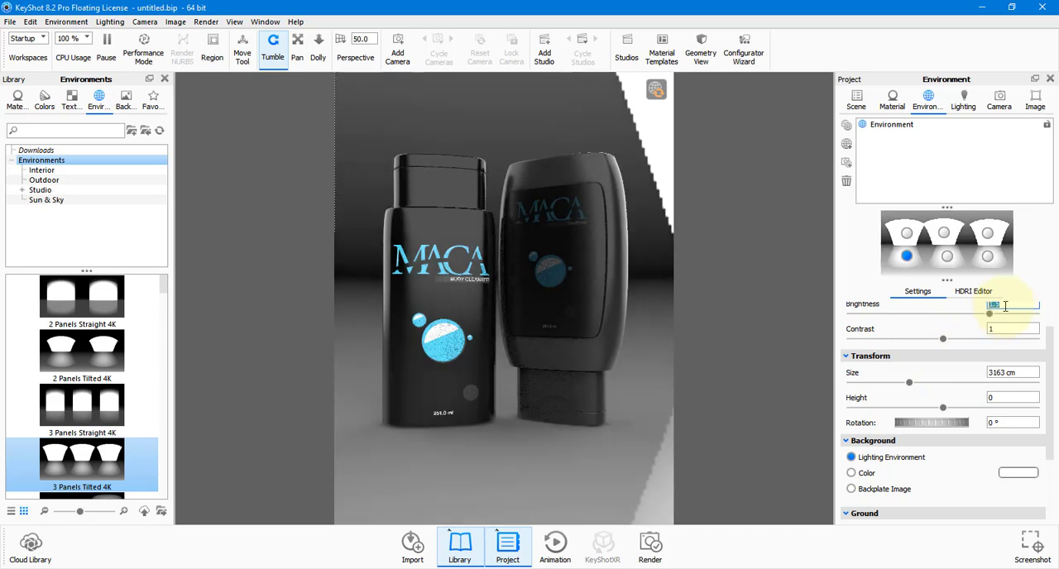
text(2)
key(Return)
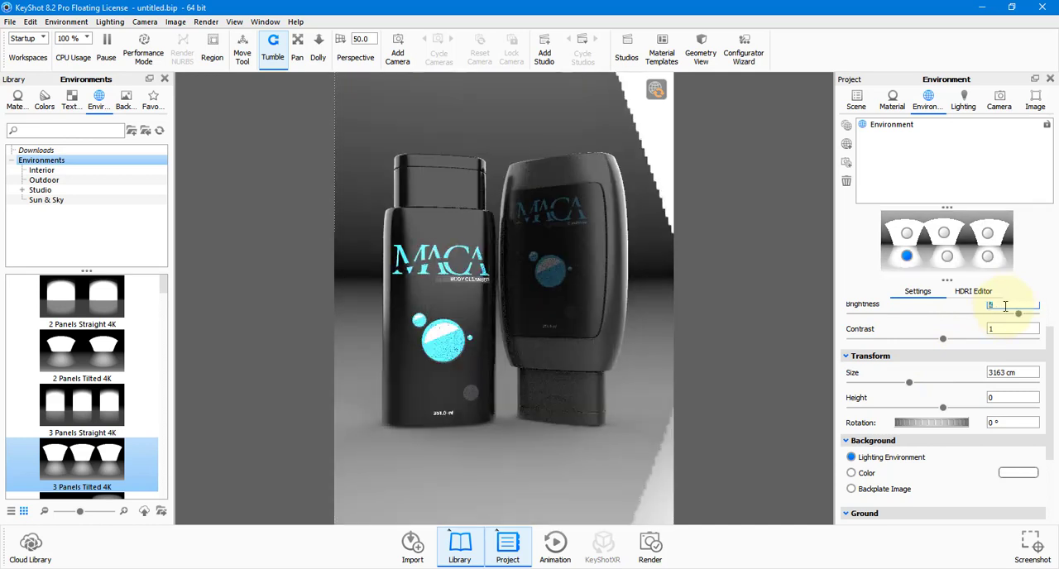
Switch the scene background from the lighting environment to a solid color and make it black.
scroll(920, 397, up, 1)
scroll(925, 402, down, 4)
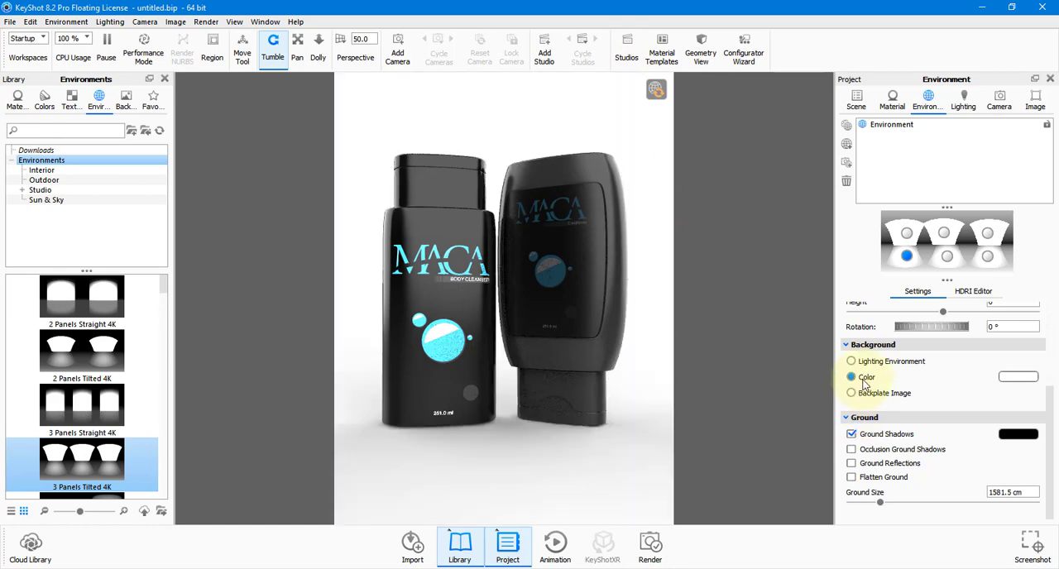
scroll(864, 384, up, 2)
click(1016, 416)
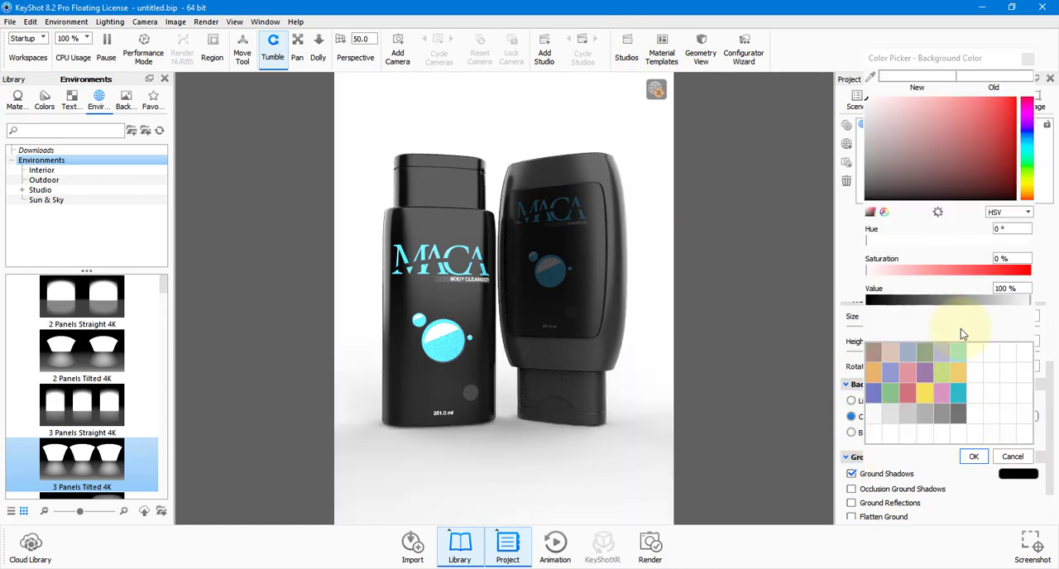
click(873, 199)
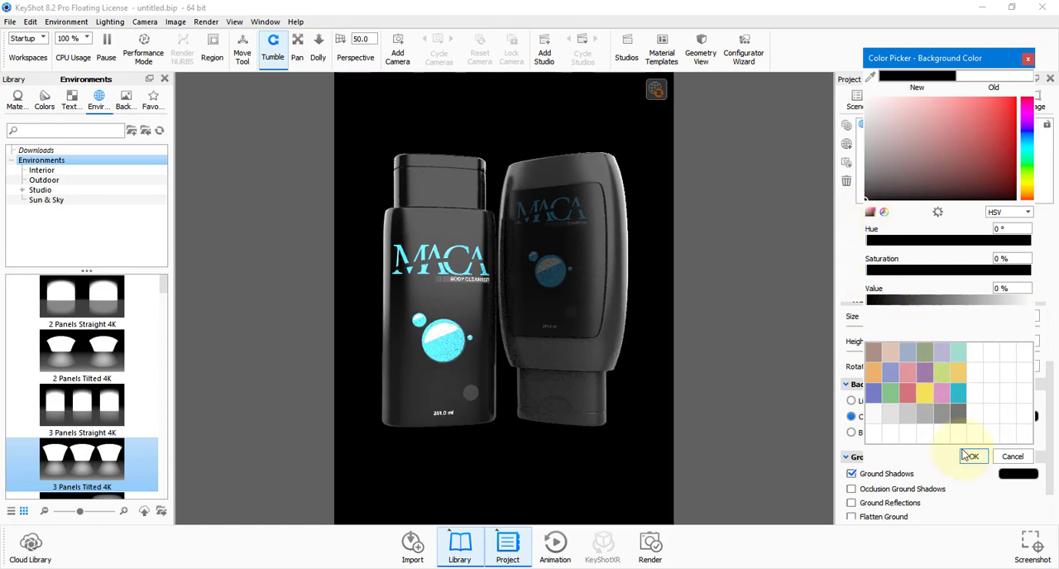
click(971, 456)
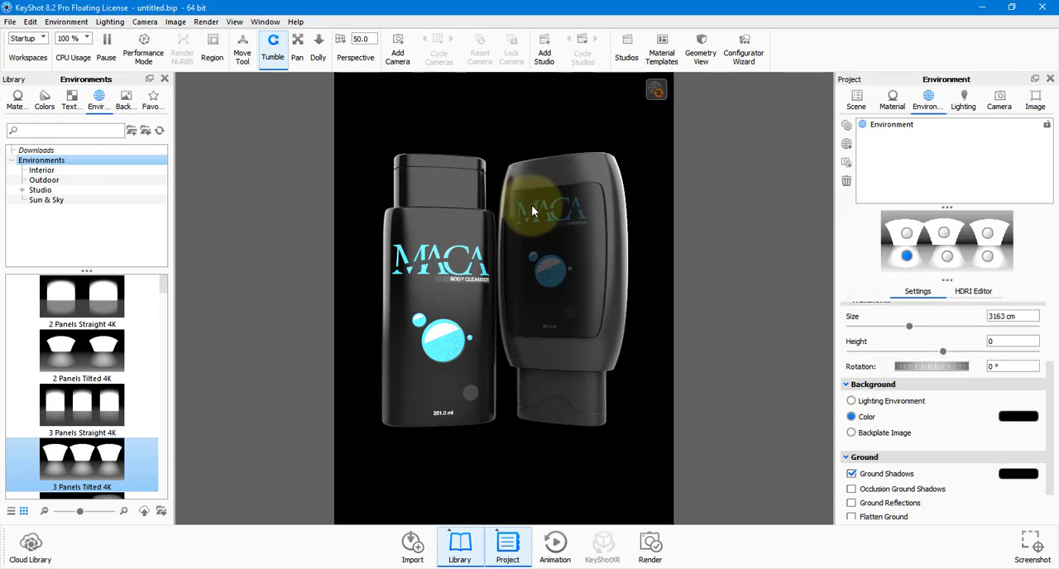
Add a ground plane to the scene beneath the bottles.
click(29, 21)
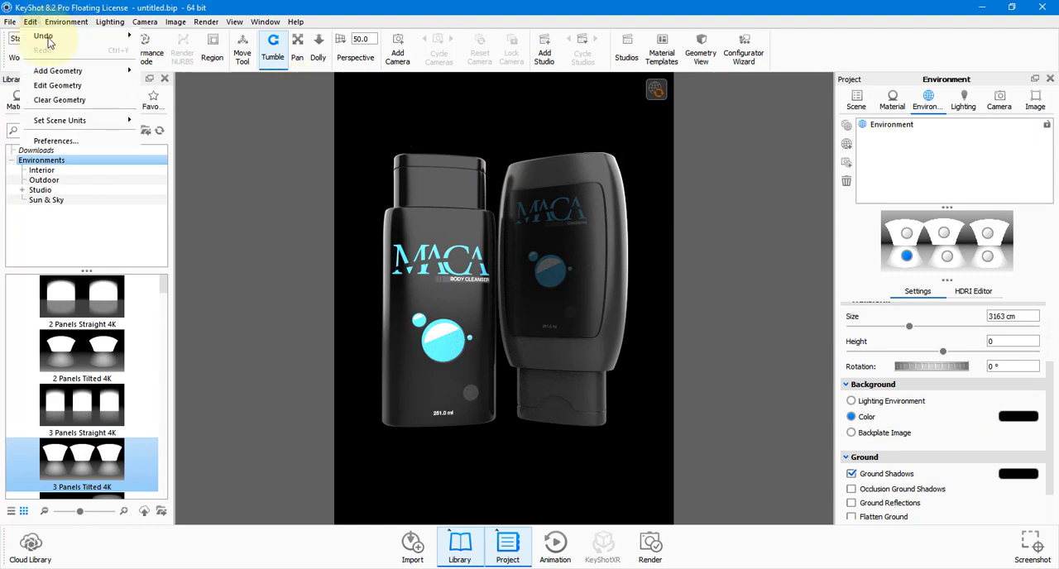
mouse_move(70, 73)
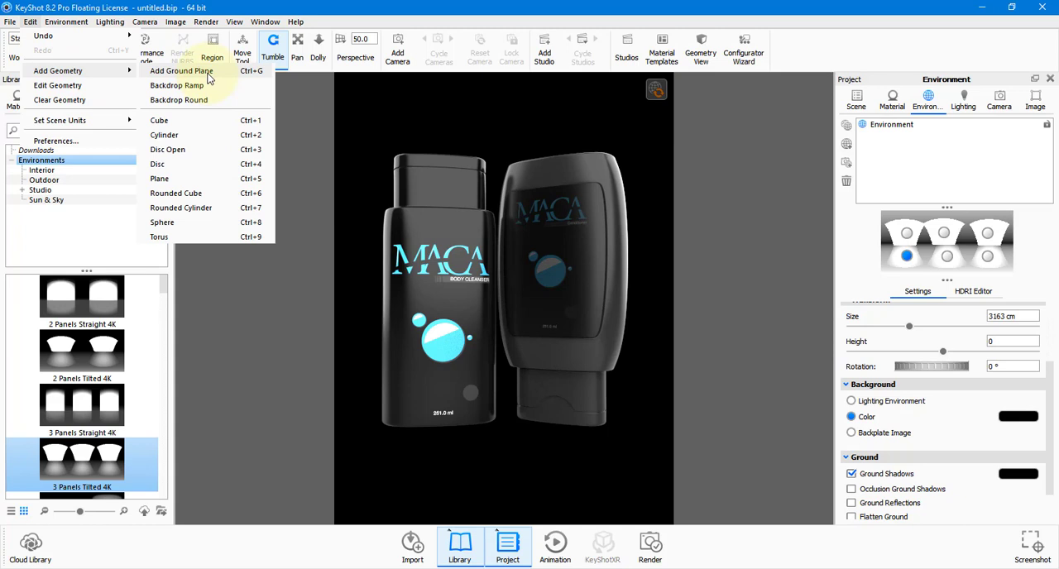
click(209, 76)
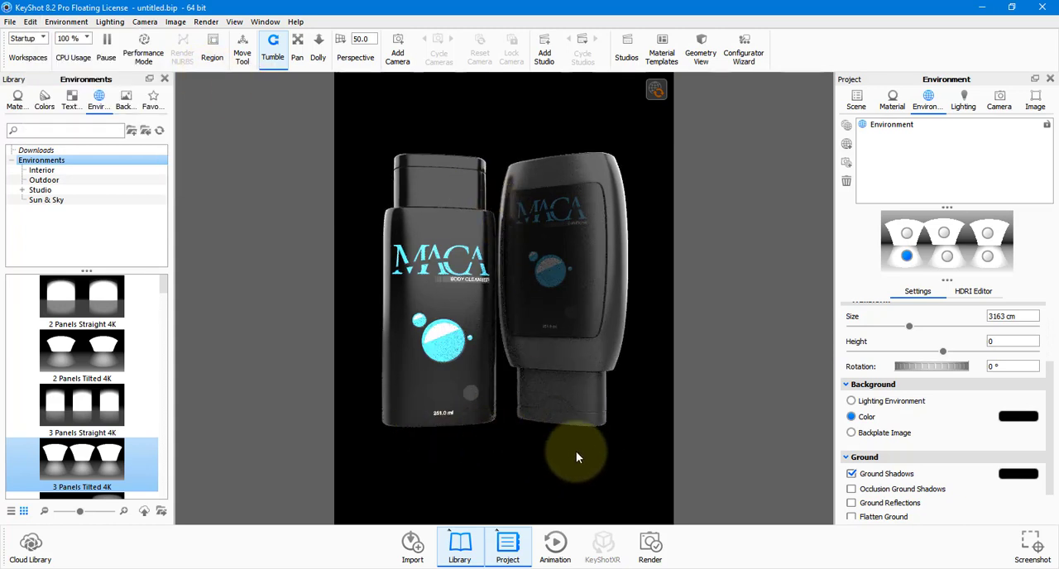
Give the Ground Material a white specular color and a roughness of about 0.0414.
click(891, 106)
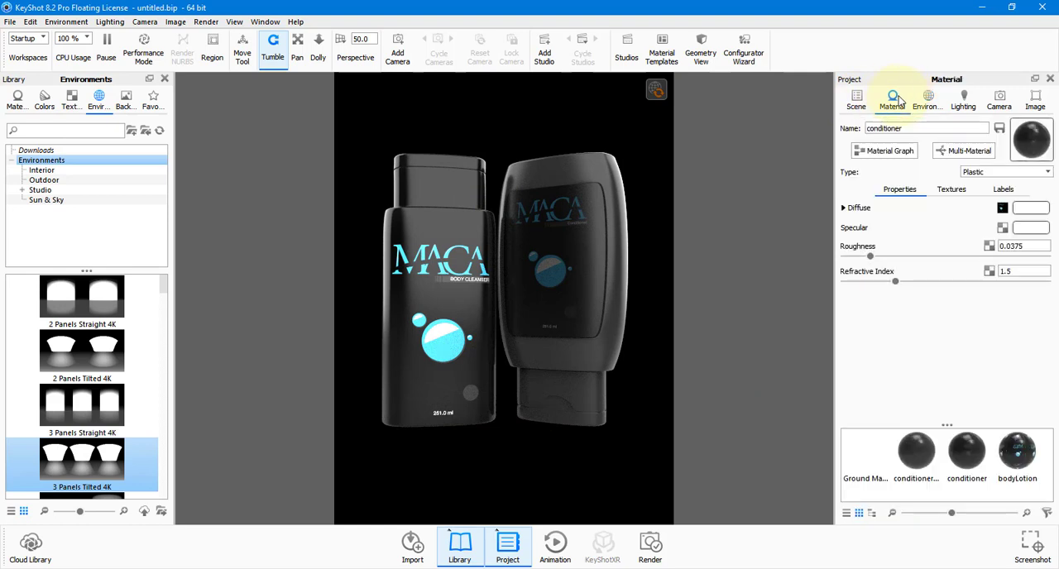
click(877, 457)
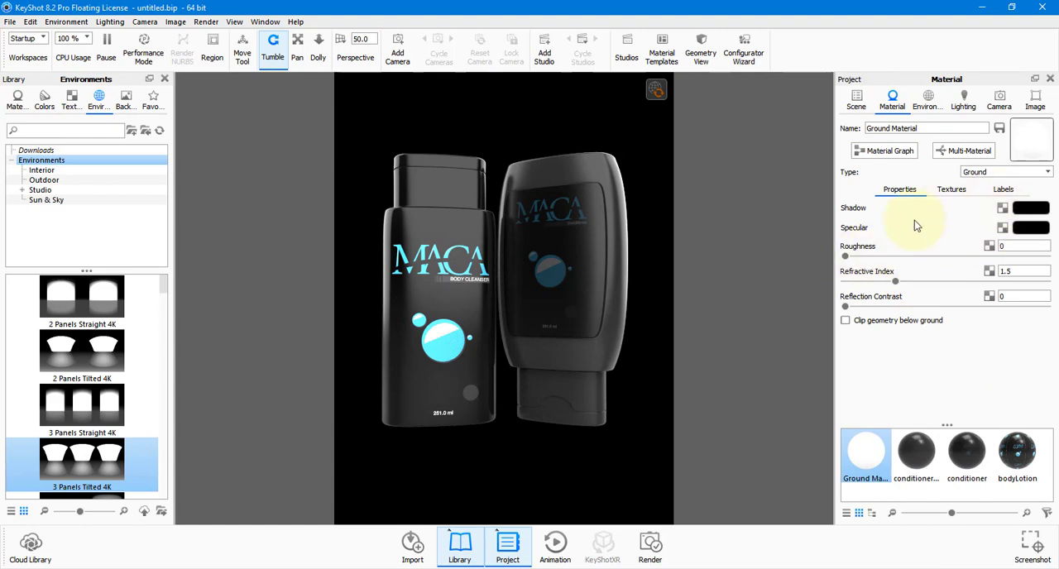
drag(856, 259, 890, 258)
click(1044, 231)
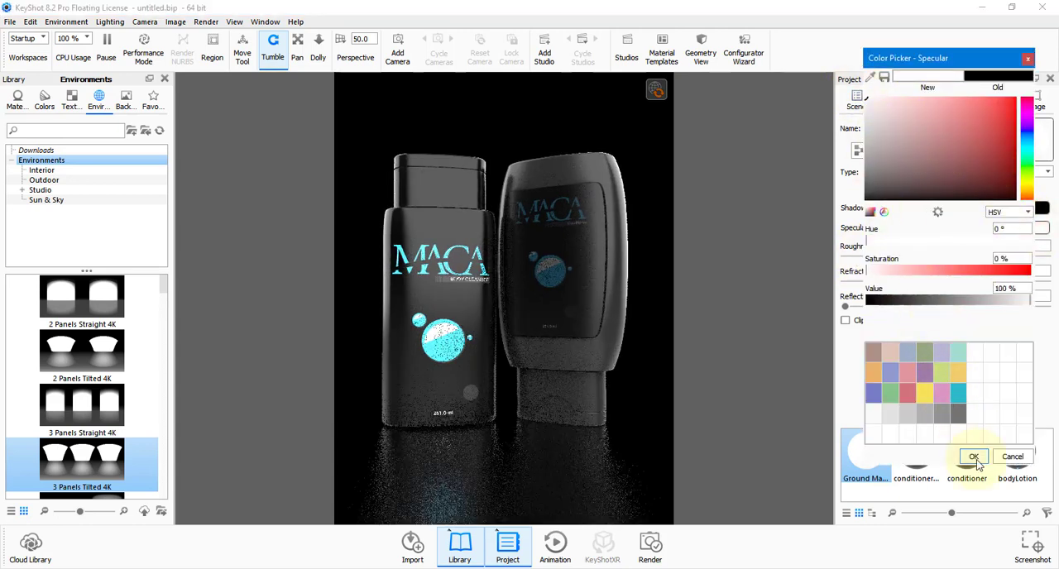
click(972, 456)
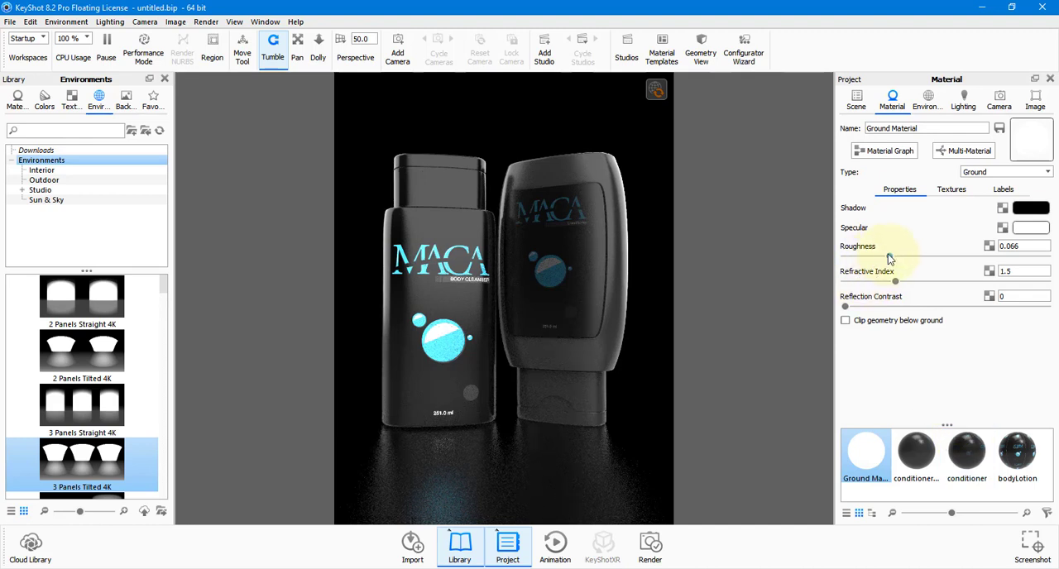
drag(890, 259, 871, 256)
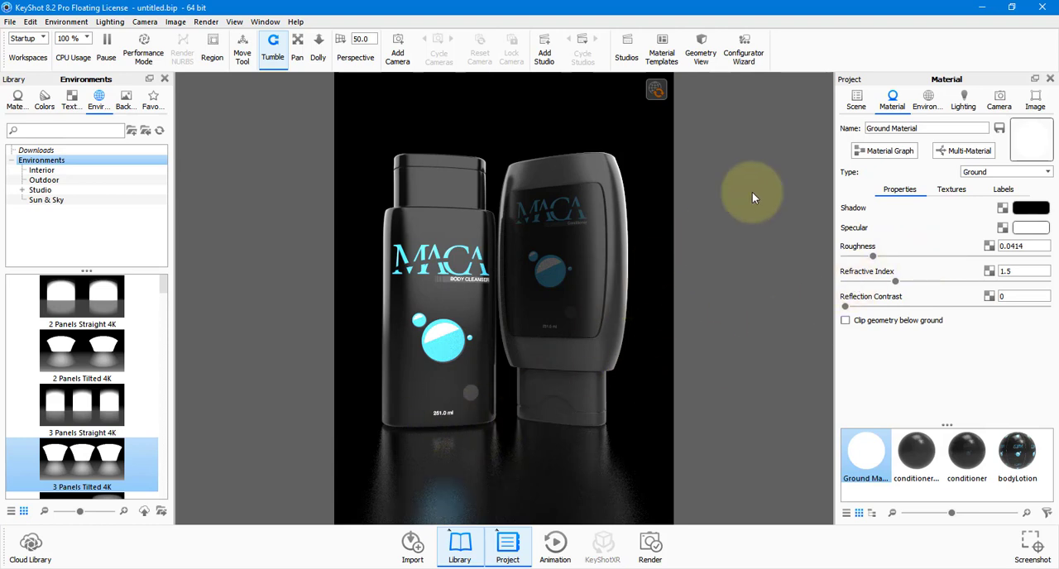
Move the BodyLotion bottle down about 2.06 cm along Y so it sits on the ground plane.
click(859, 106)
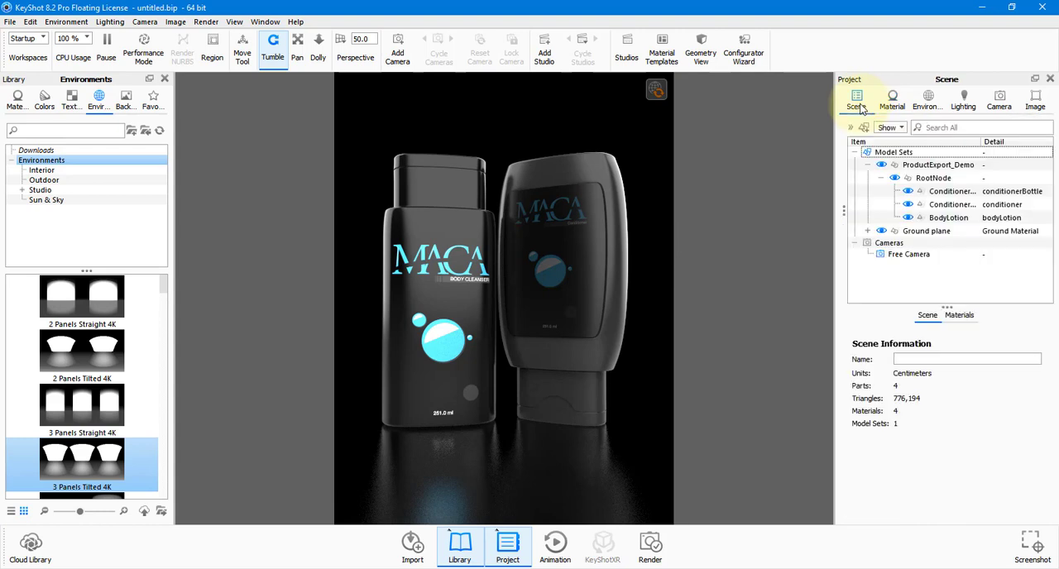
click(947, 220)
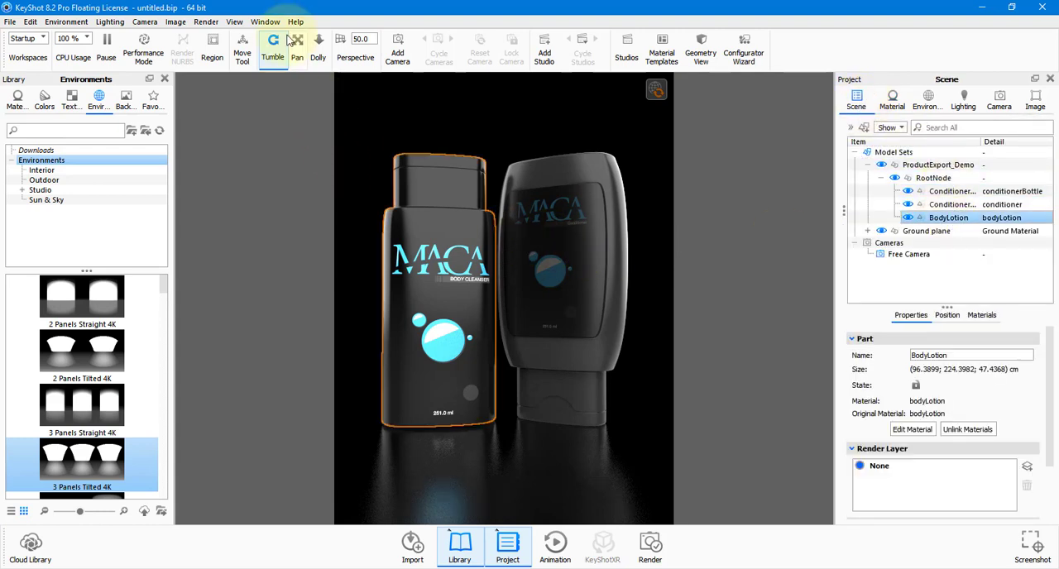
click(243, 51)
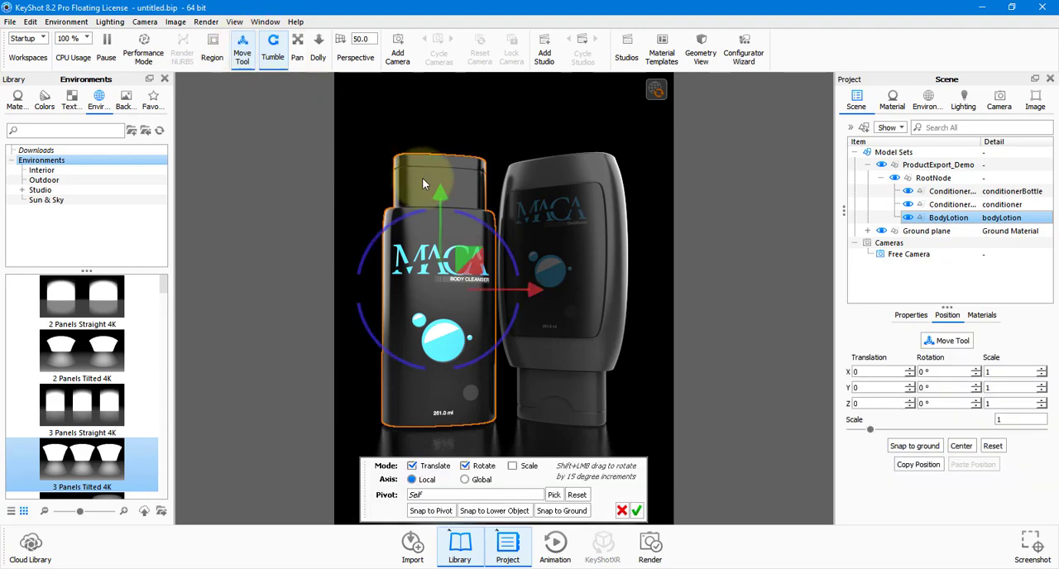
drag(440, 195, 441, 196)
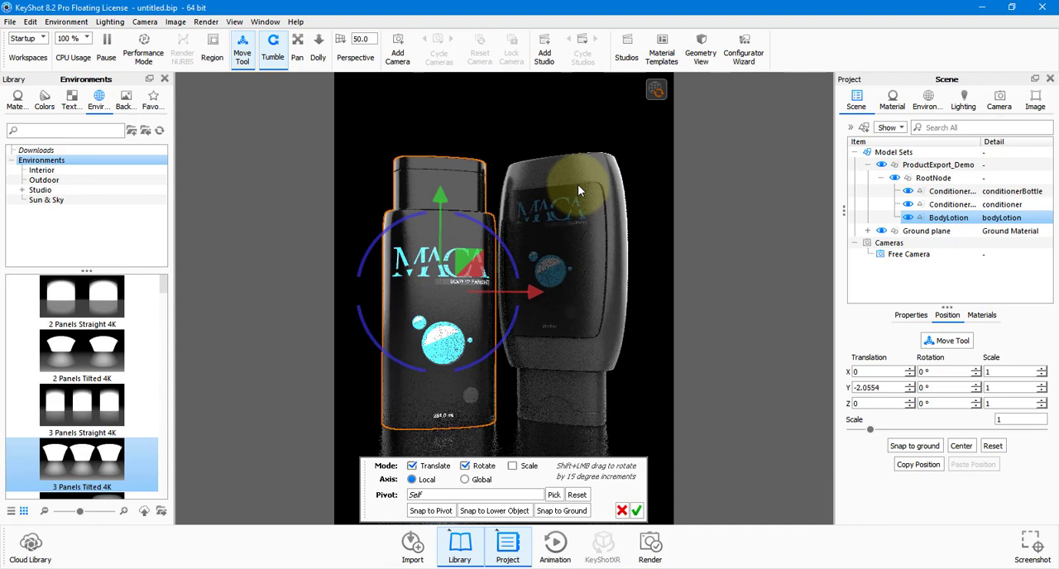
click(636, 510)
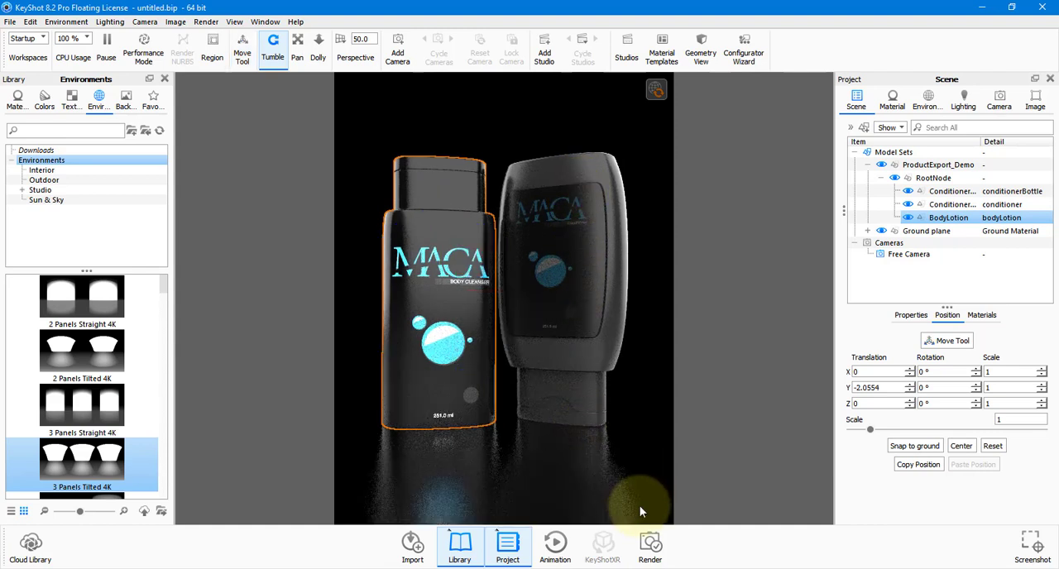
Turn the environment's ground shadows off and back on to compare the effect.
click(919, 104)
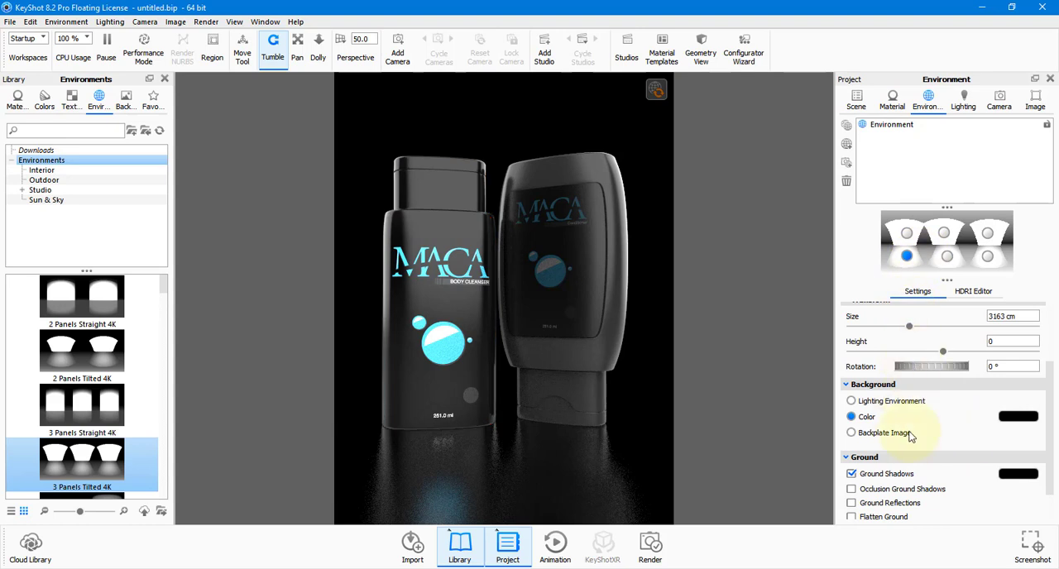
scroll(875, 404, down, 1)
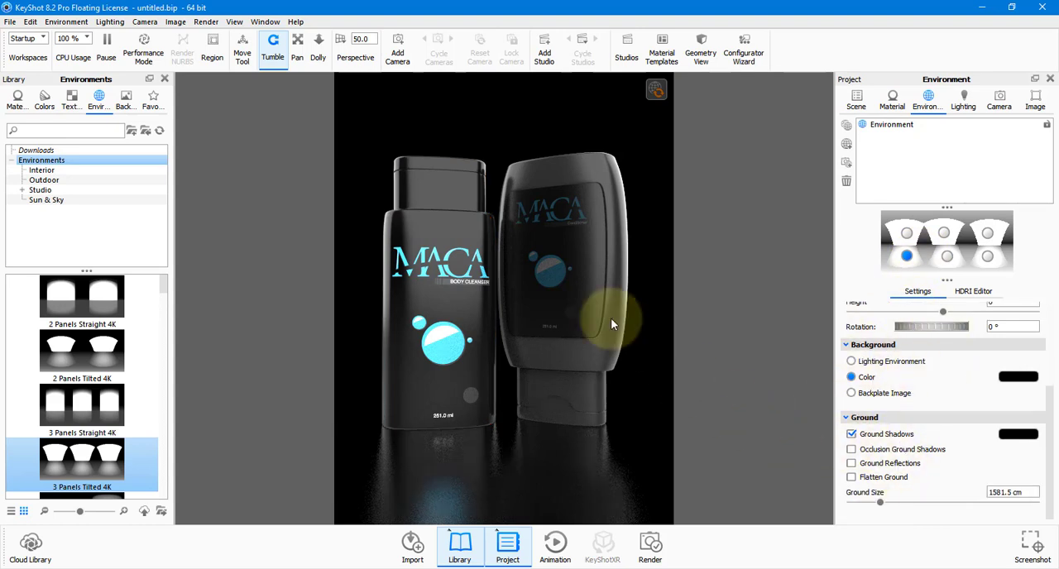
click(880, 436)
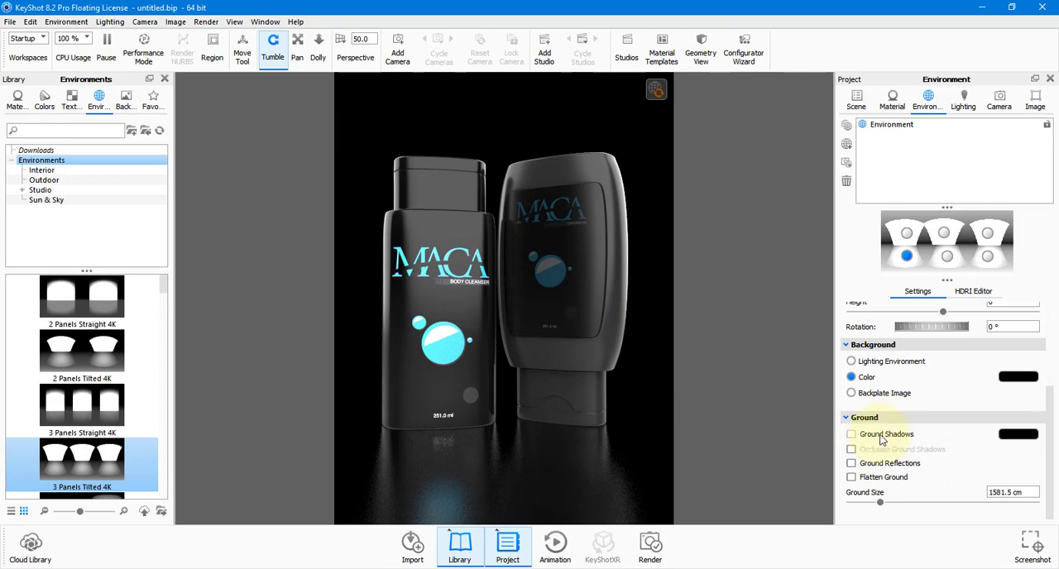
click(880, 435)
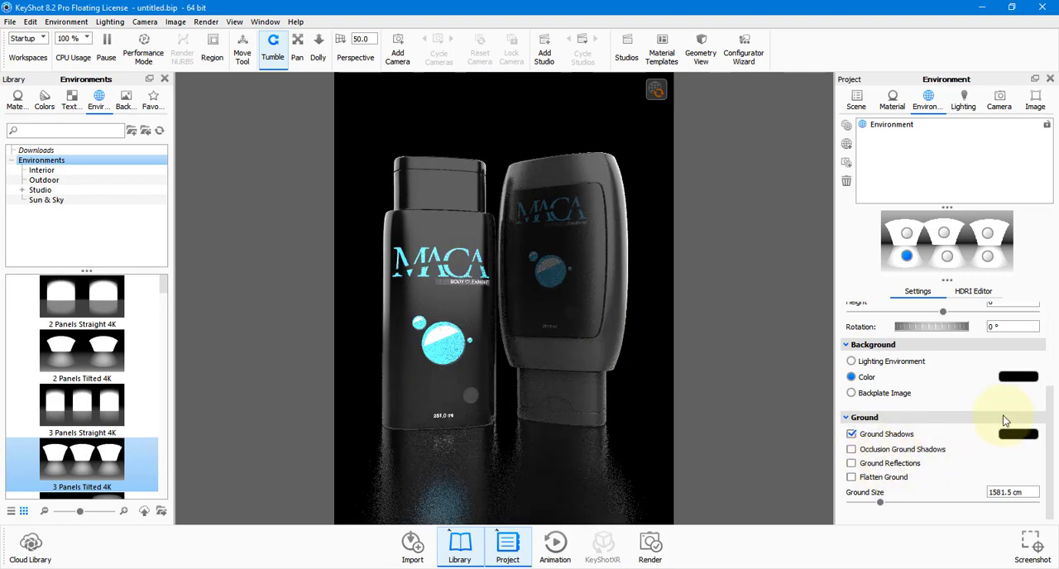
Try the Performance Mode and Basic lighting presets, and choose the Product preset for the scene.
click(962, 99)
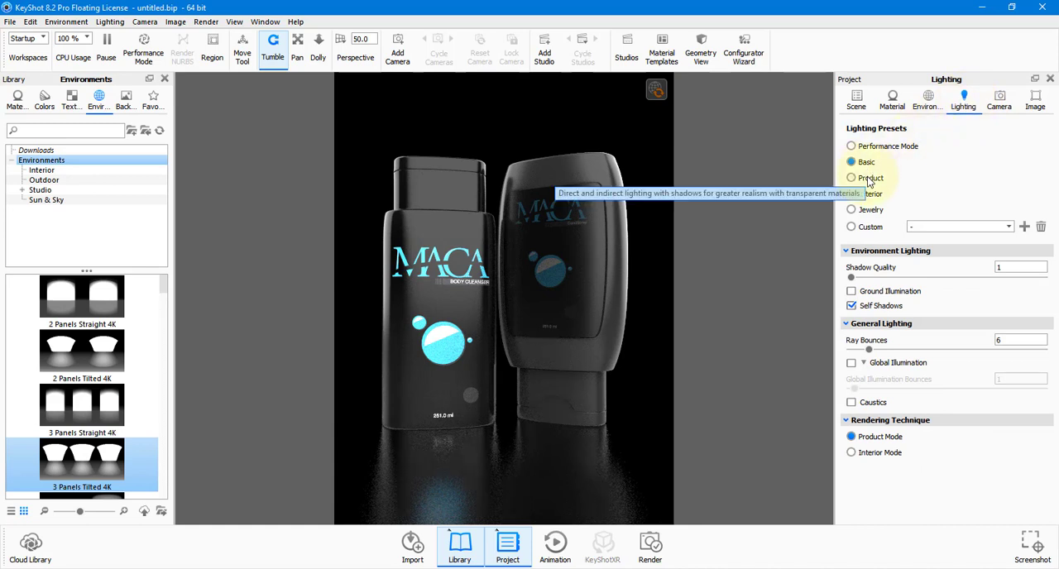
click(864, 146)
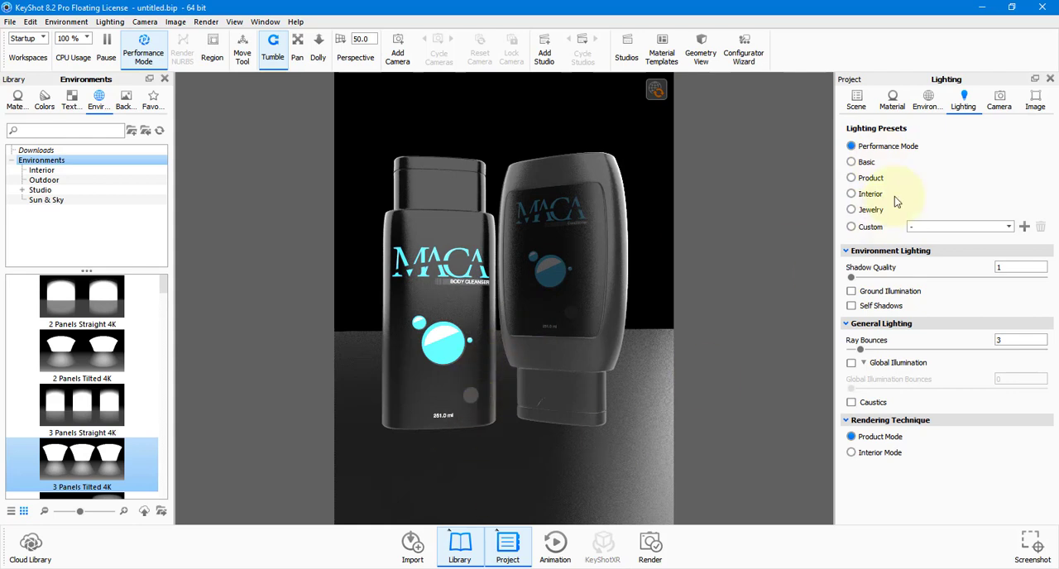
click(866, 164)
click(877, 179)
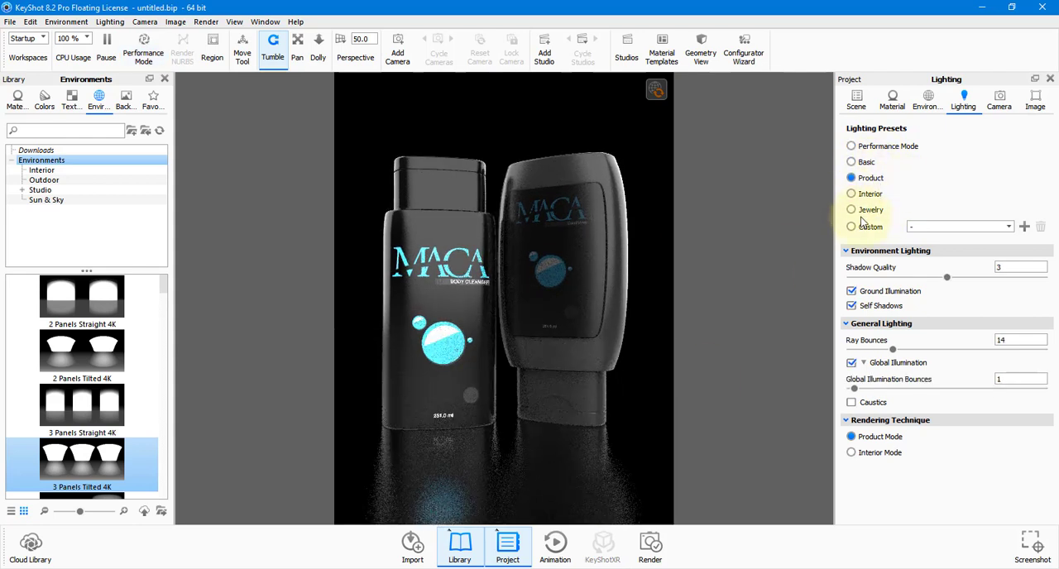
Look over the position and orientation settings of the Free Camera.
click(998, 106)
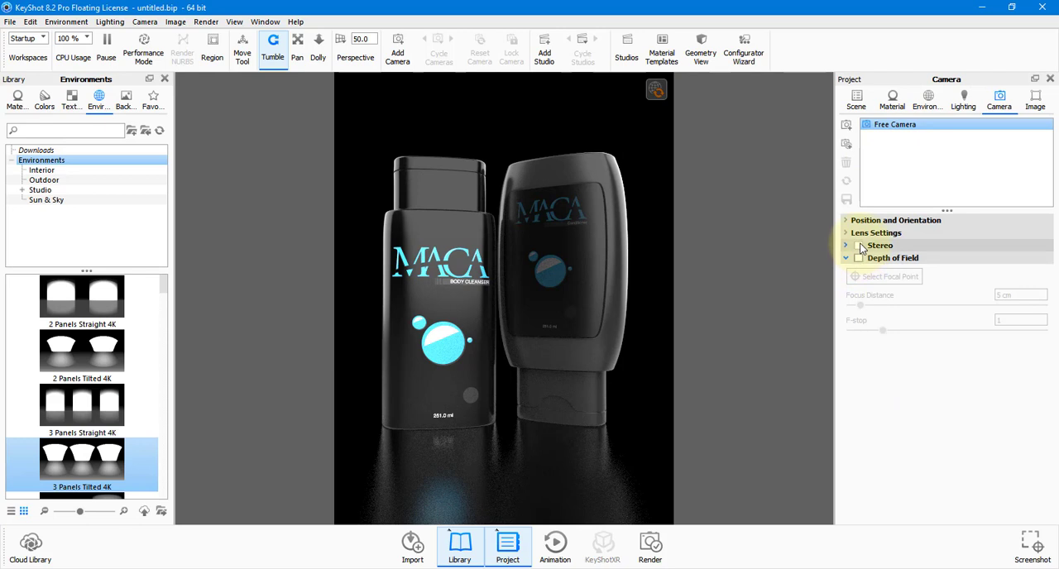
click(847, 221)
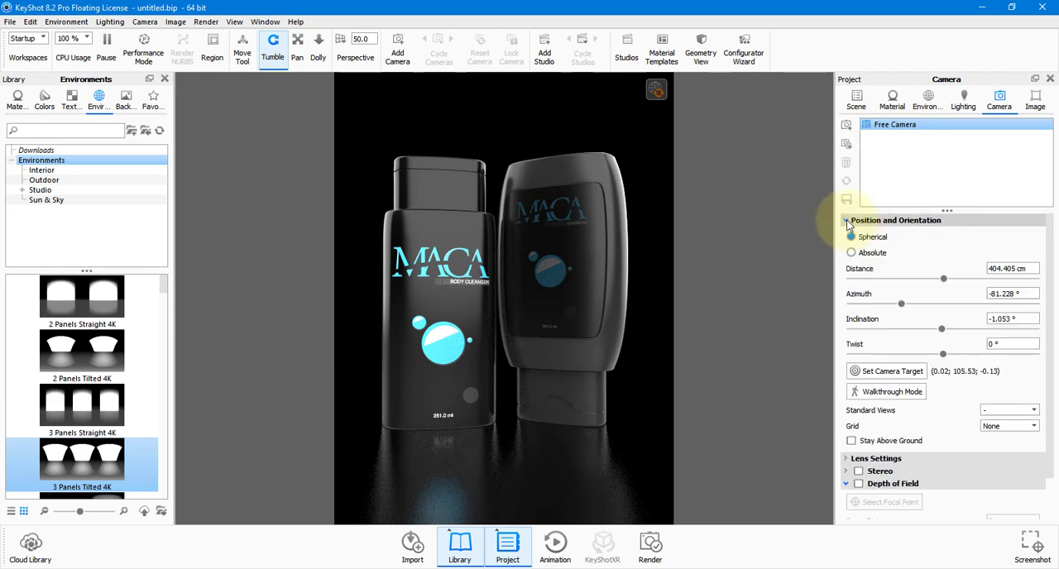
click(847, 221)
Open the image resolution settings, and switch to a new blank WordPad document for size notes.
click(1035, 101)
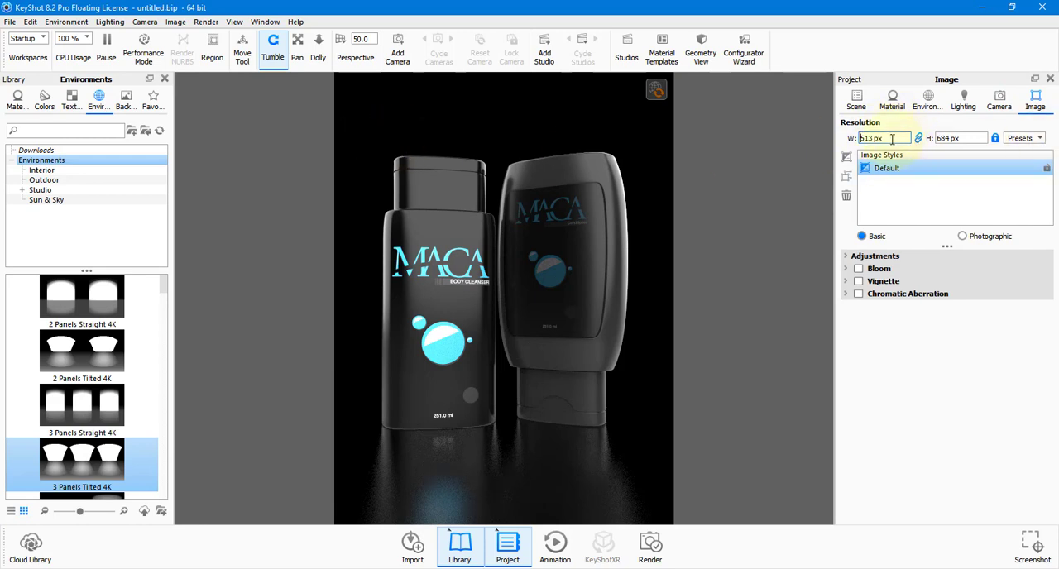
drag(902, 139, 799, 143)
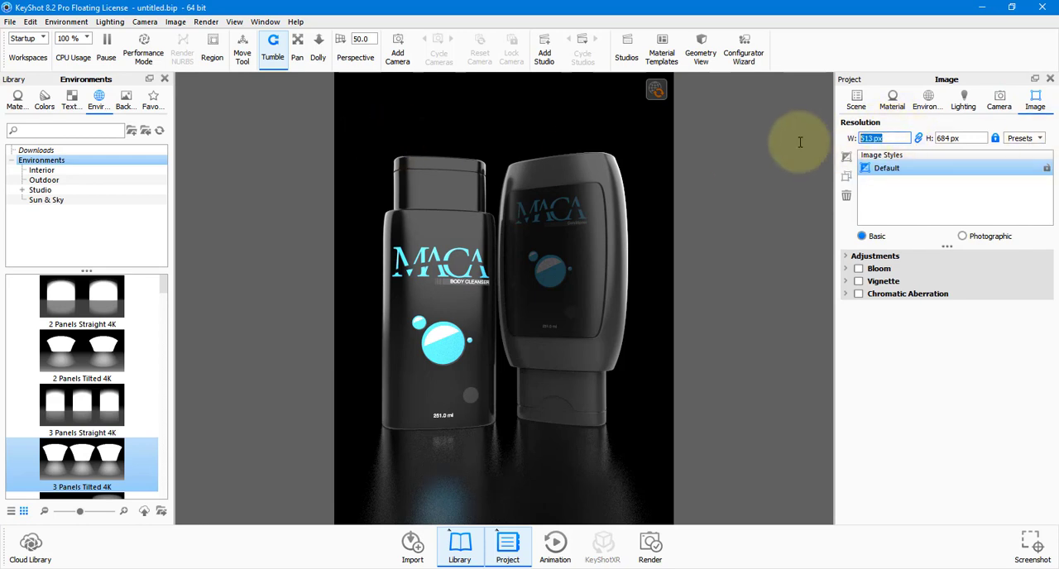
key(super)
text(worp)
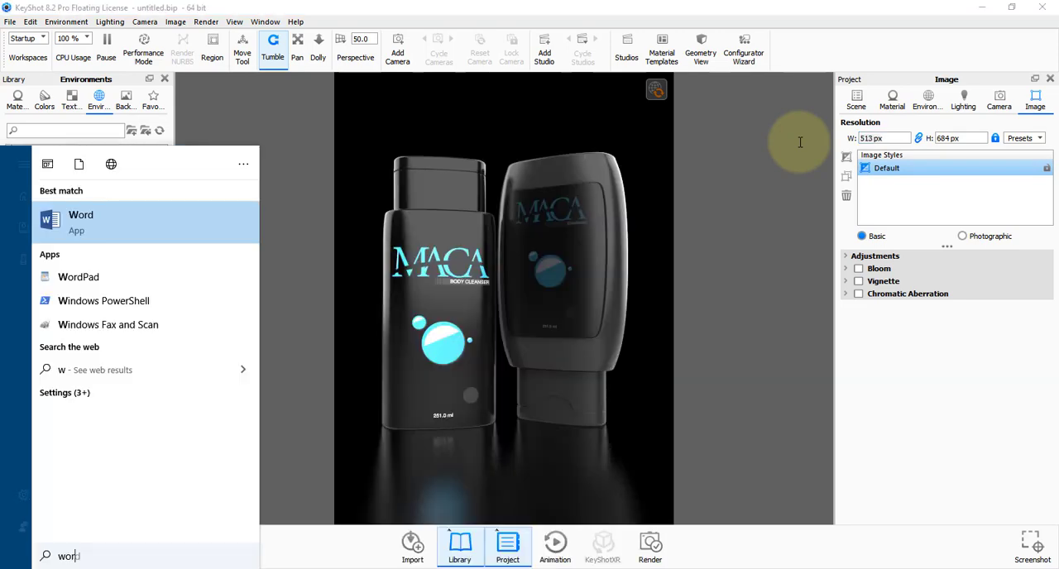
key(Down)
key(Down)
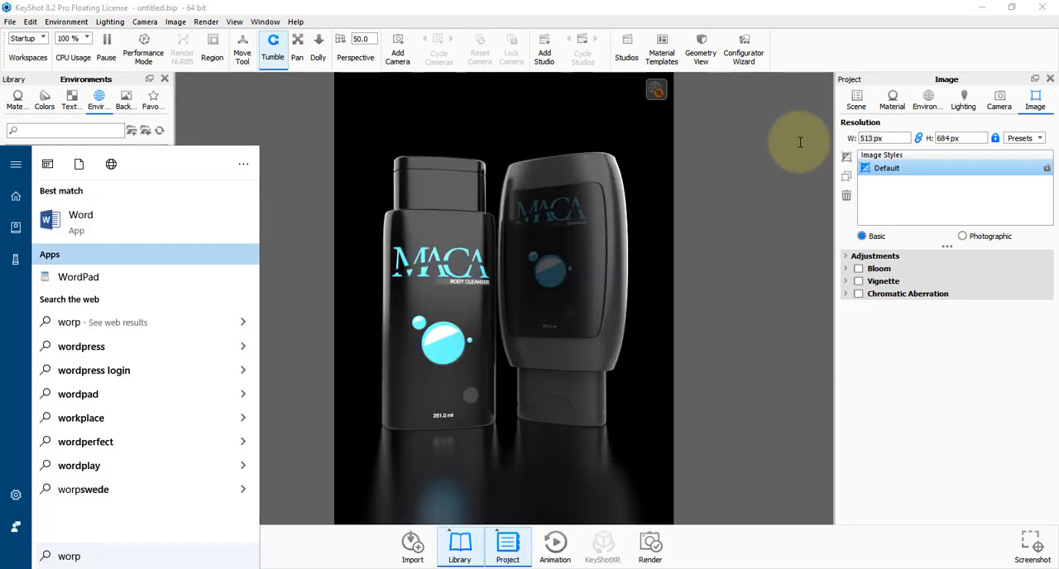
key(Return)
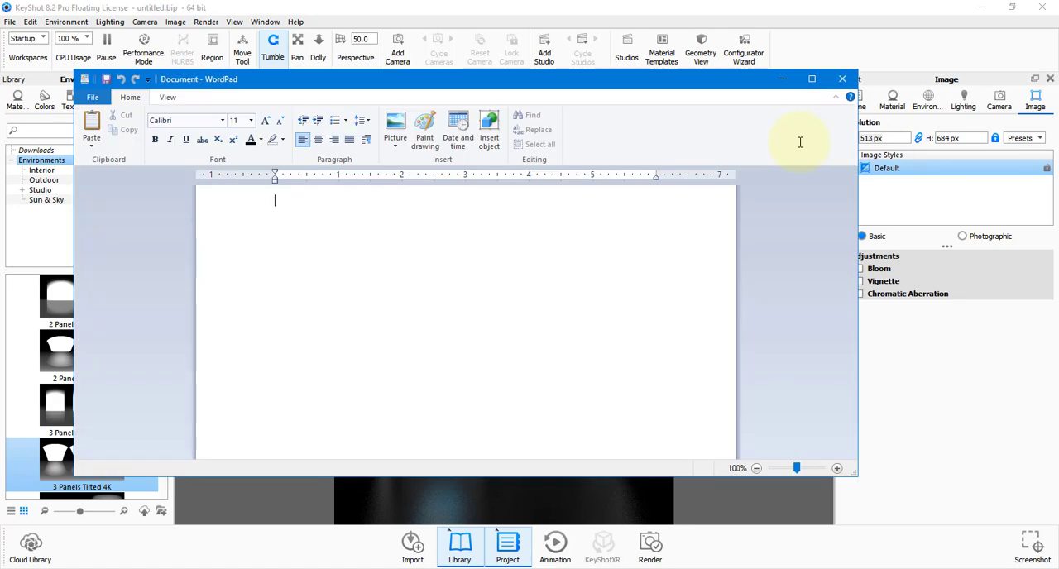
ctrl+scroll(351, 288, up, 7)
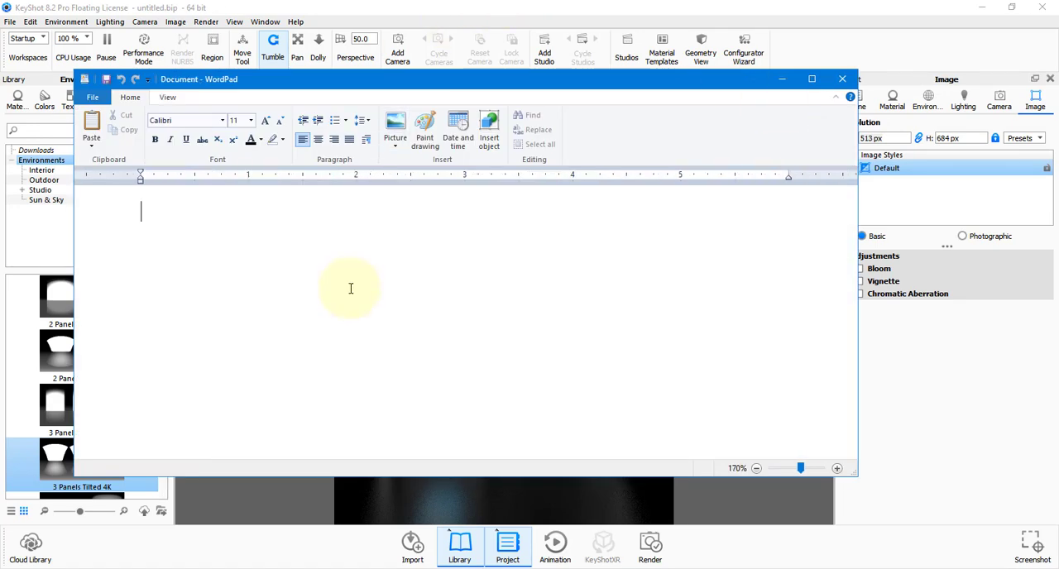
Note the print size "8 x 10 @ 300dpi" and its pixel size "2400 x 3000" in the WordPad document.
text(8 x 10)
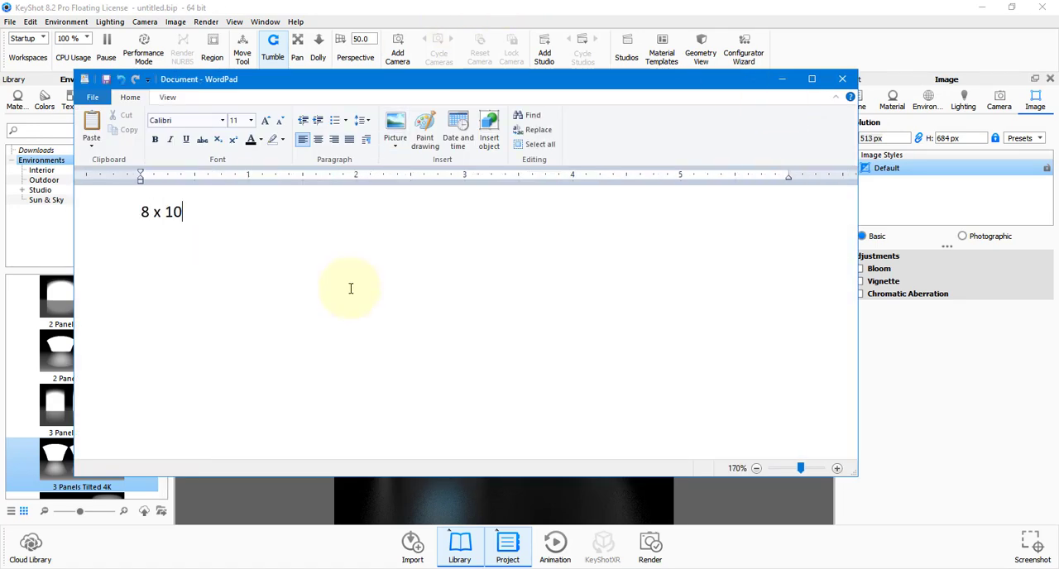
text( @ 30)
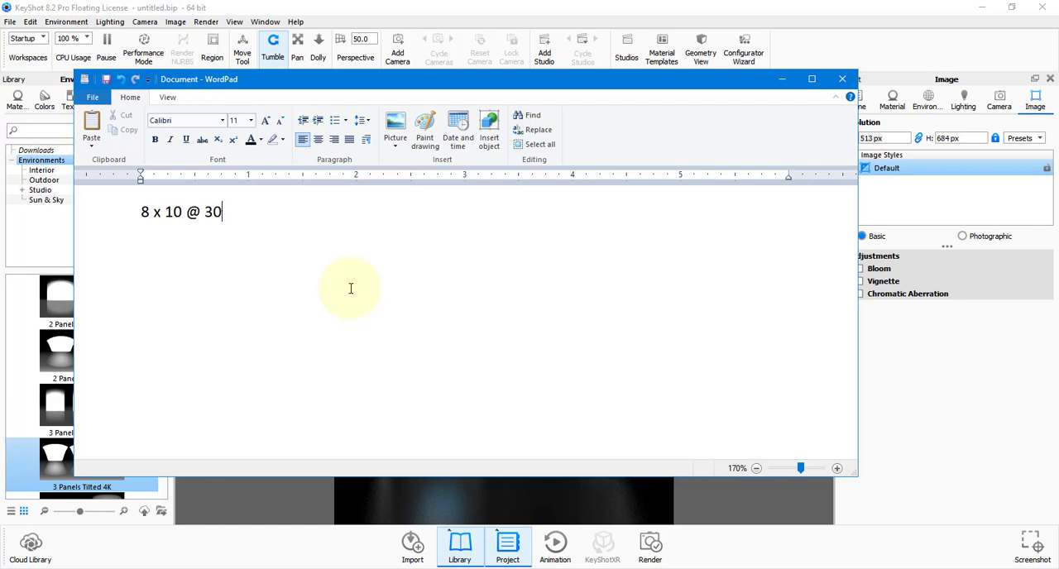
text(0dpi)
key(Return)
text(2400 )
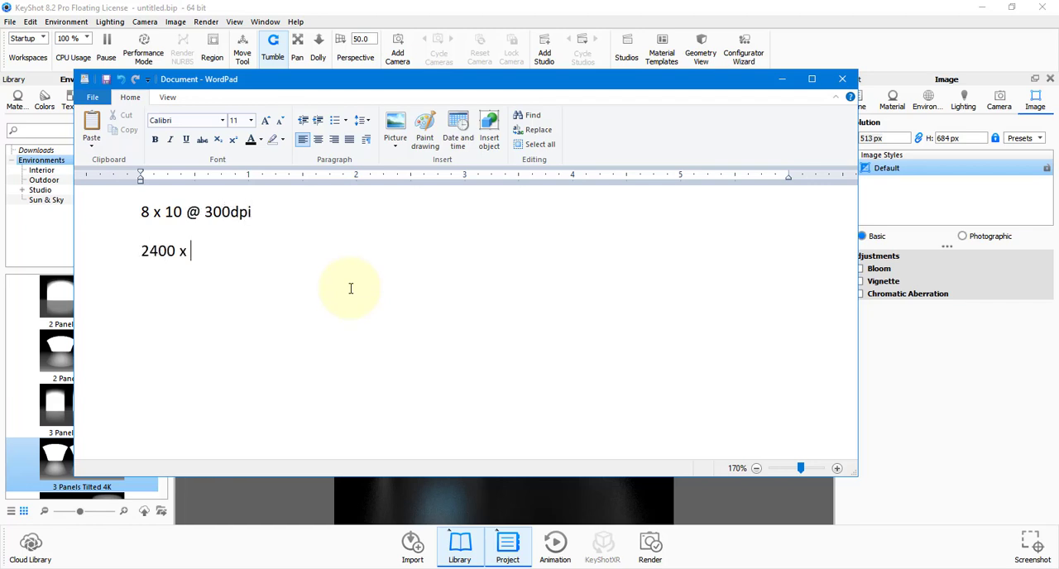
text(x 3000)
text(240)
text( x 300)
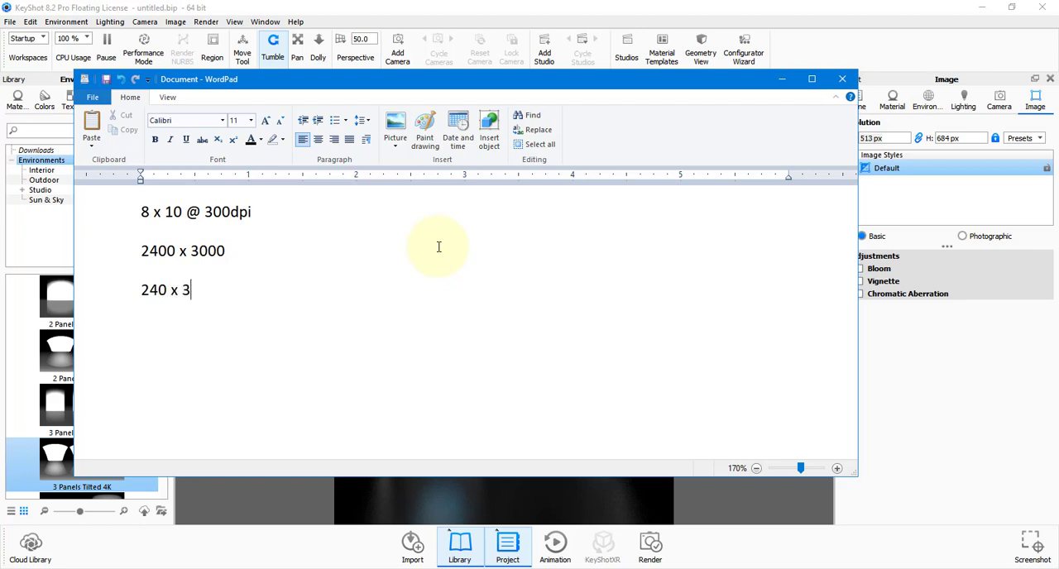
Add the scaled-down sizes "240 x 300" and "480 x 600" on separate lines below the existing notes.
click(130, 249)
double_click(162, 294)
triple_click(166, 302)
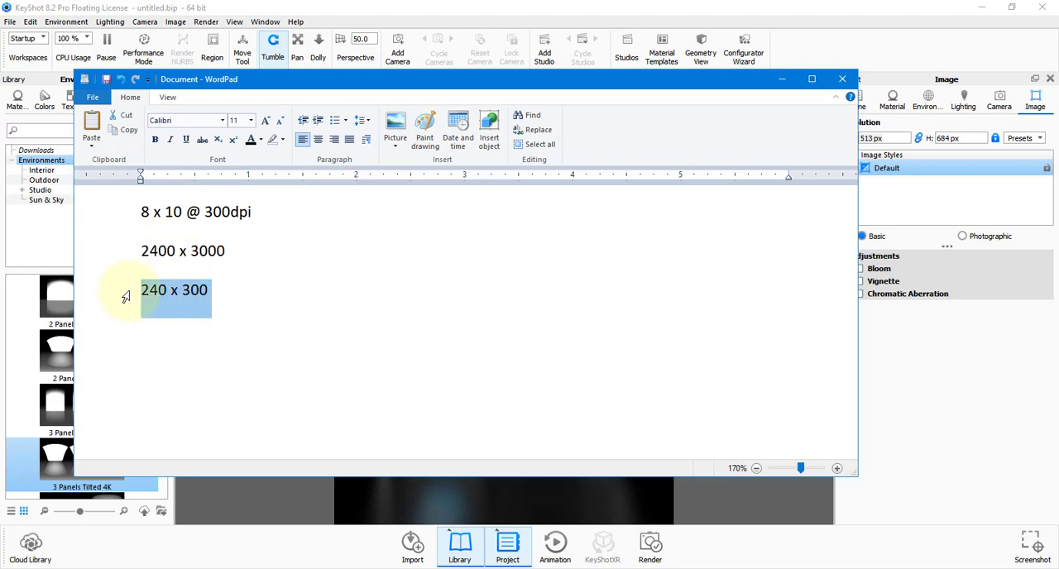
click(236, 348)
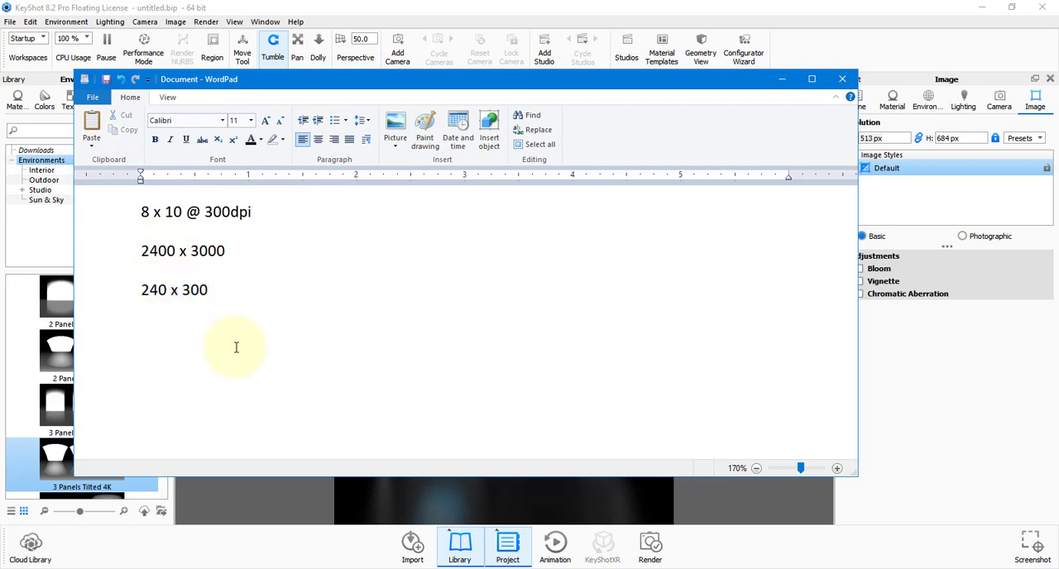
text(480 x 600)
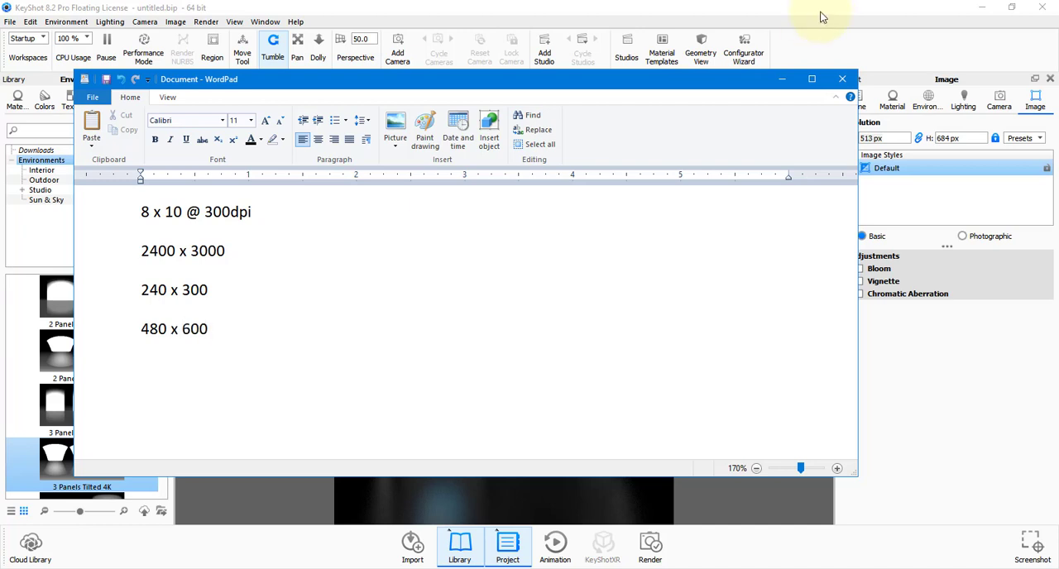
Back in KeyShot, unlock the image resolution, set it to 480 px wide by 600 px high, and lock it again.
triple_click(893, 139)
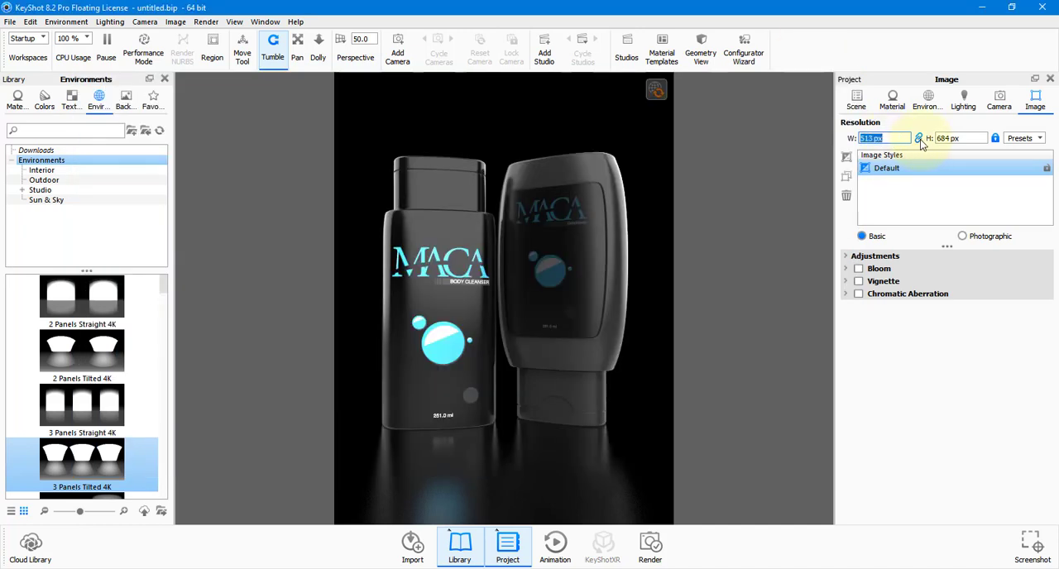
double_click(877, 140)
text(480)
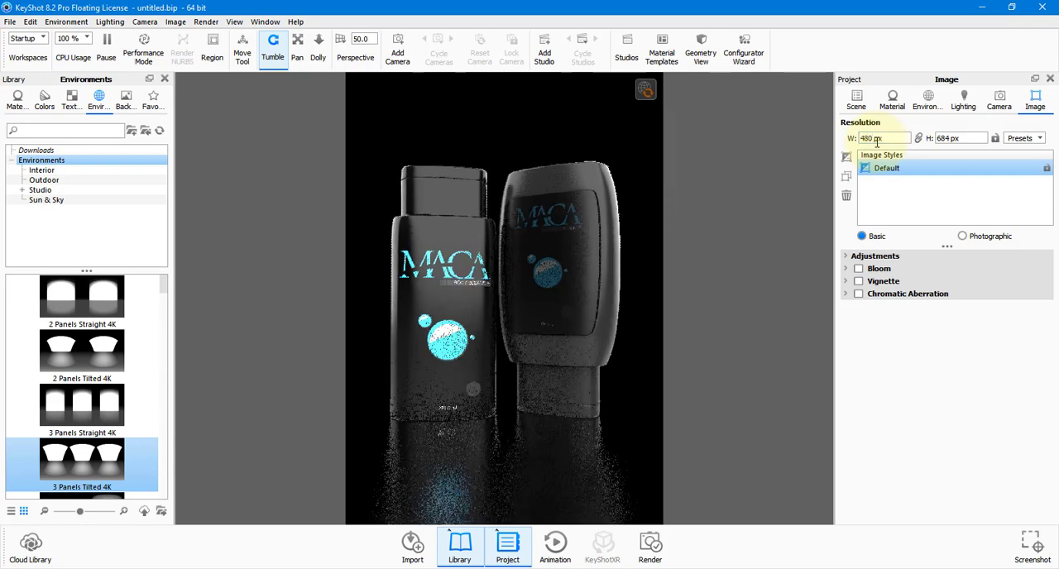
key(Tab)
key(alt+Tab)
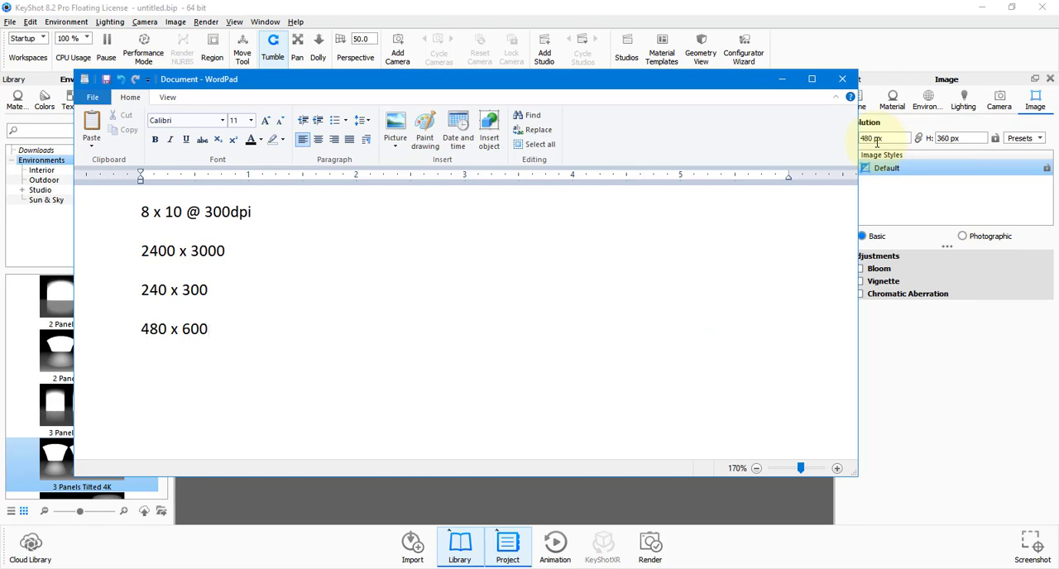
key(alt+Tab)
drag(981, 138, 919, 142)
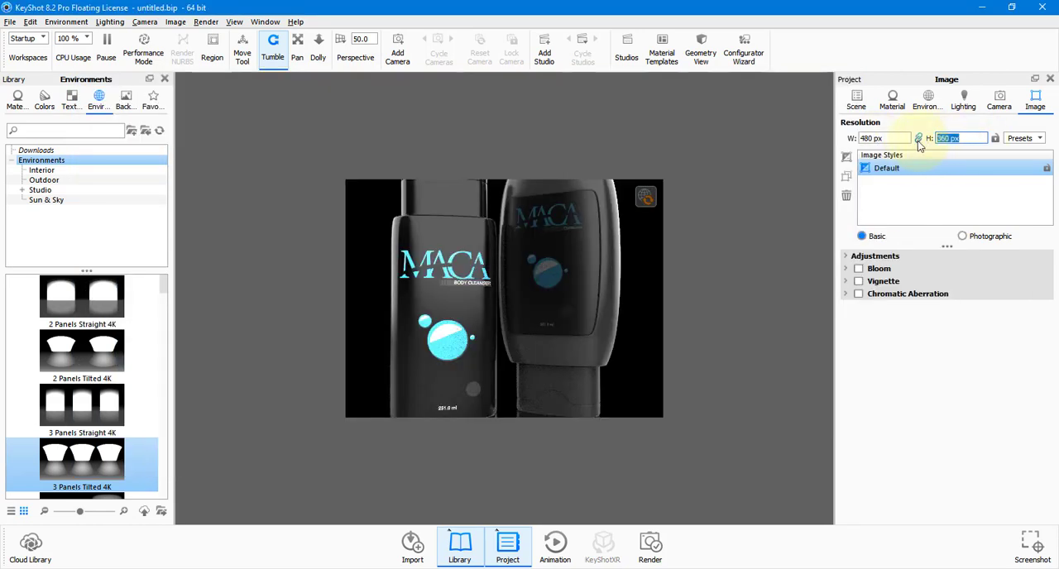
text(600)
key(Return)
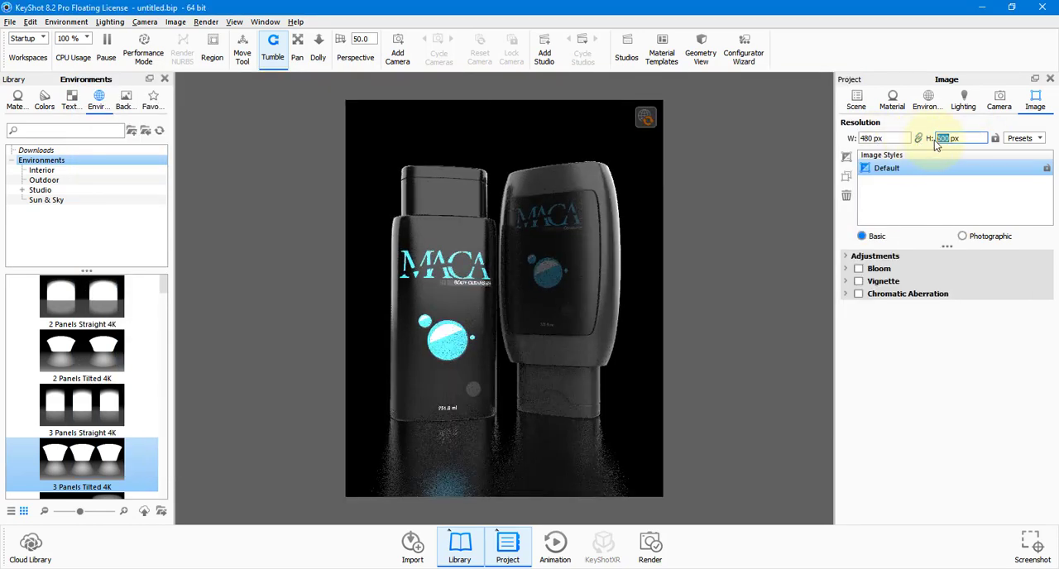
click(919, 138)
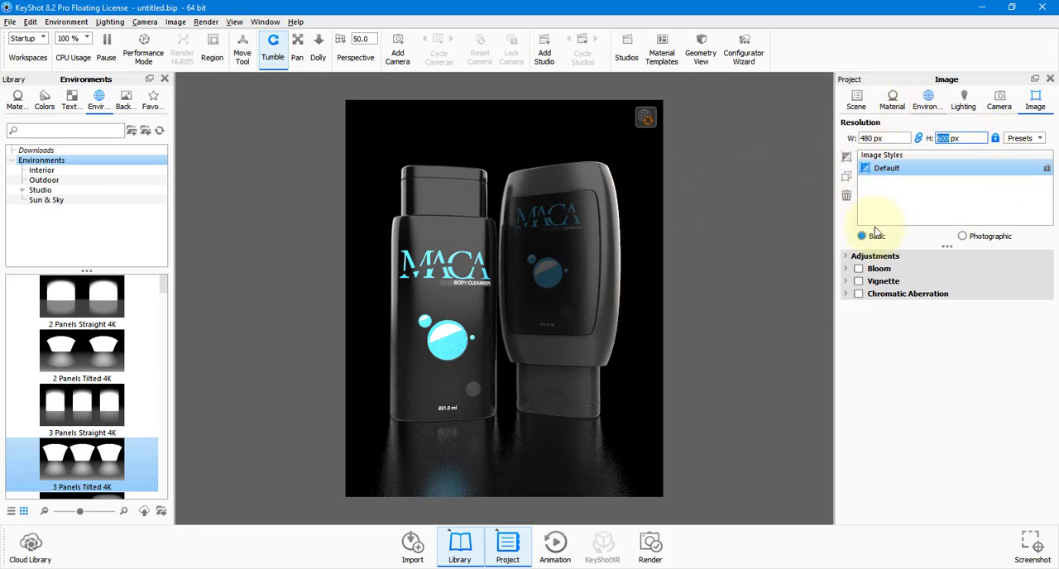
Enable Bloom on the Default image style with intensity 0.925, radius 4.648 px and threshold 0.41.
click(858, 269)
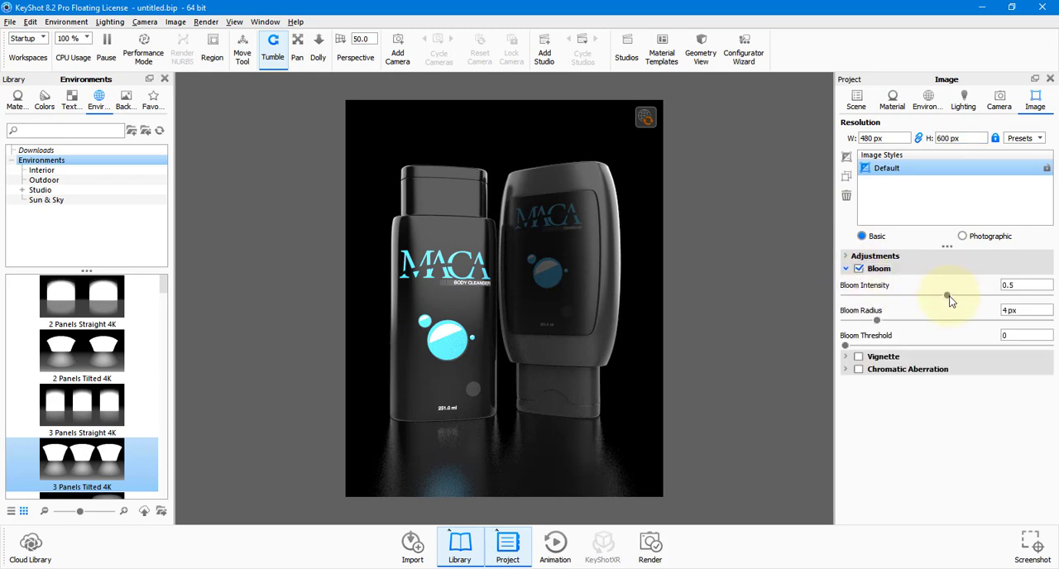
drag(946, 295, 1017, 304)
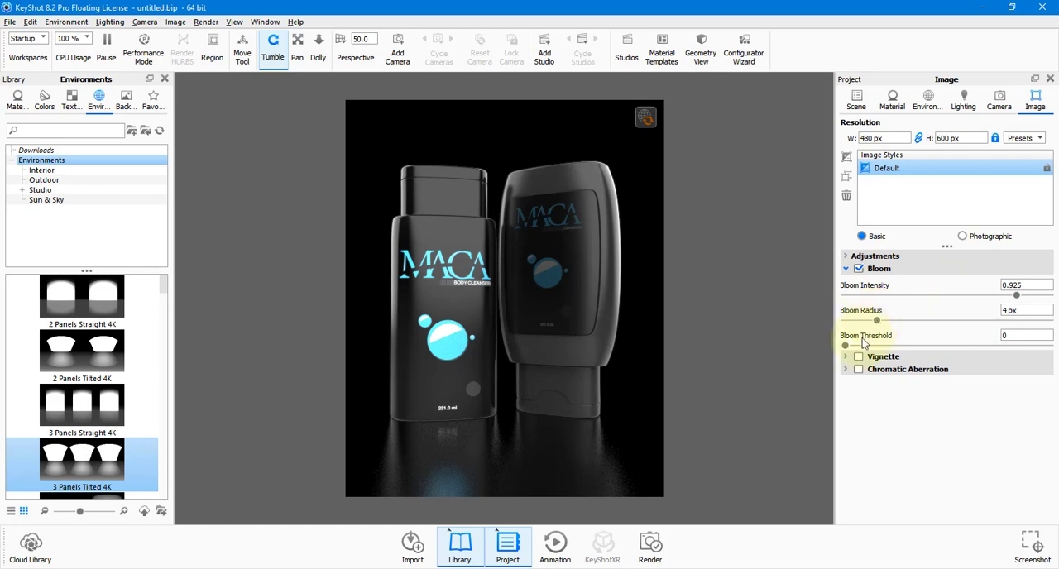
drag(845, 346, 886, 346)
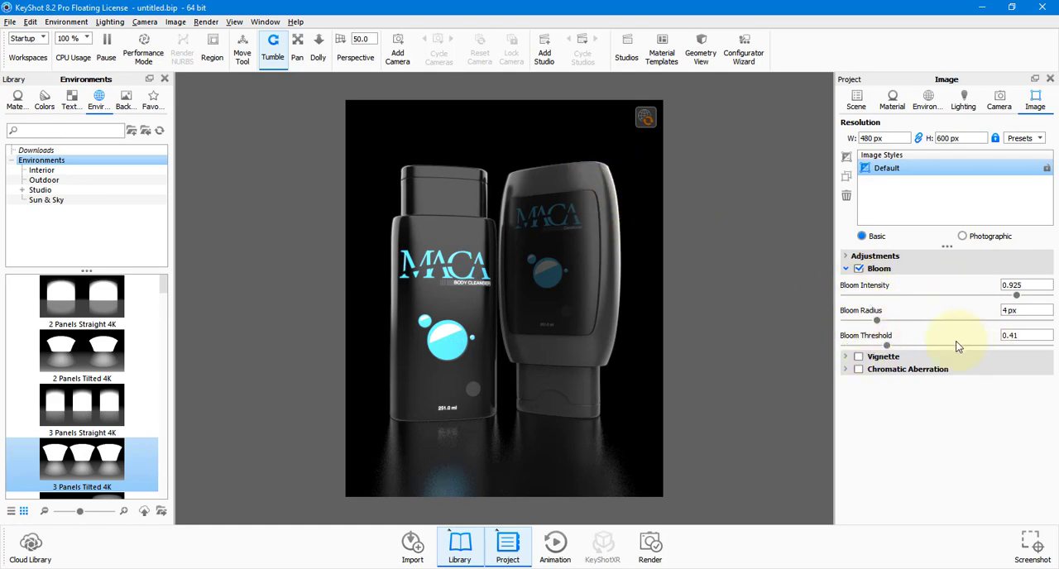
mouse_move(877, 321)
mouse_down()
mouse_move(987, 323)
mouse_move(874, 326)
mouse_move(897, 327)
mouse_move(884, 325)
mouse_up()
Compare the render with Bloom off and on, and raise the bloom threshold to 2.
click(858, 271)
click(858, 270)
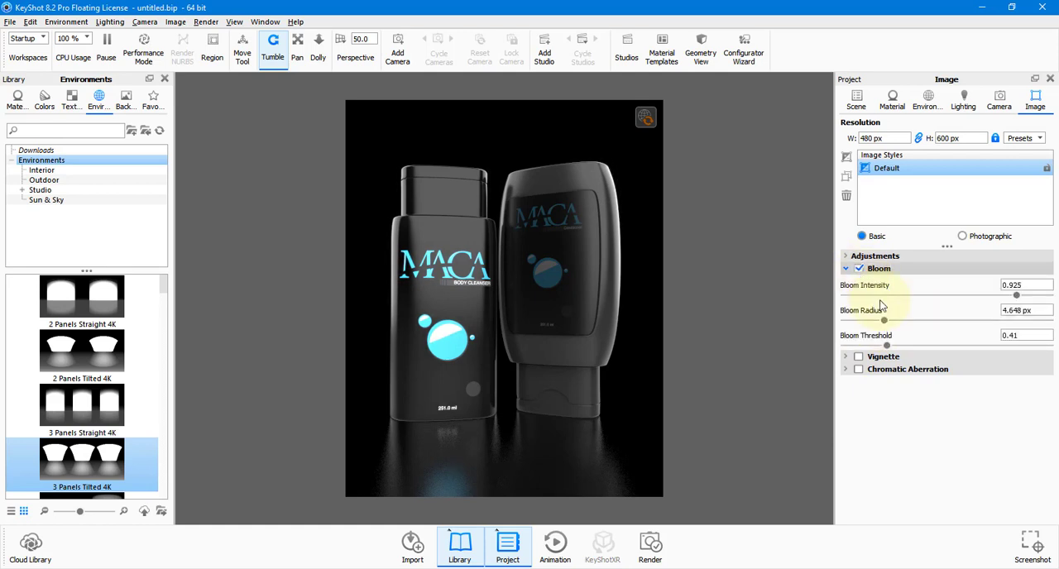
drag(884, 347, 1057, 348)
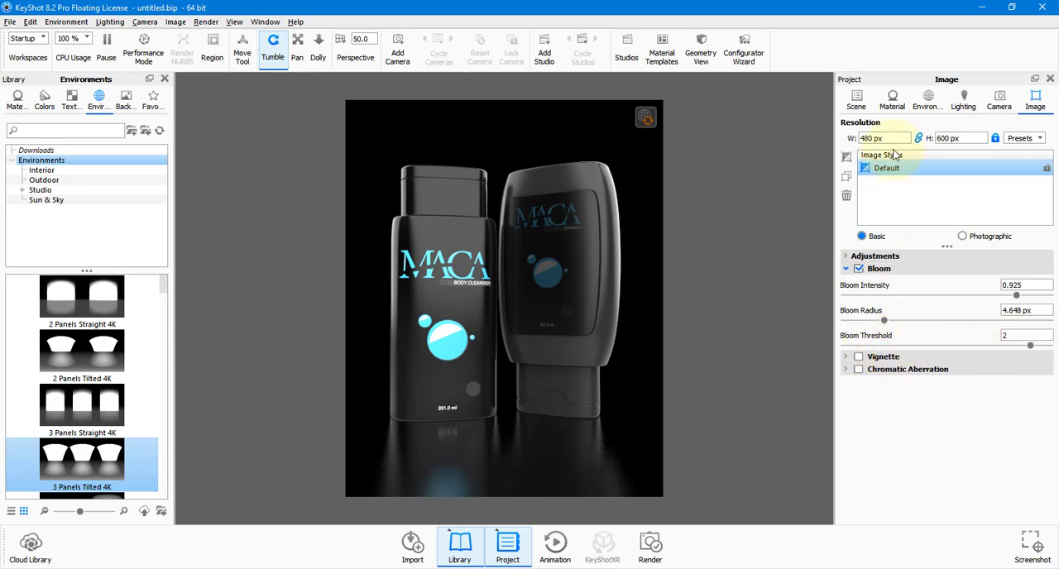
Raise the environment lighting brightness to 20.
click(962, 106)
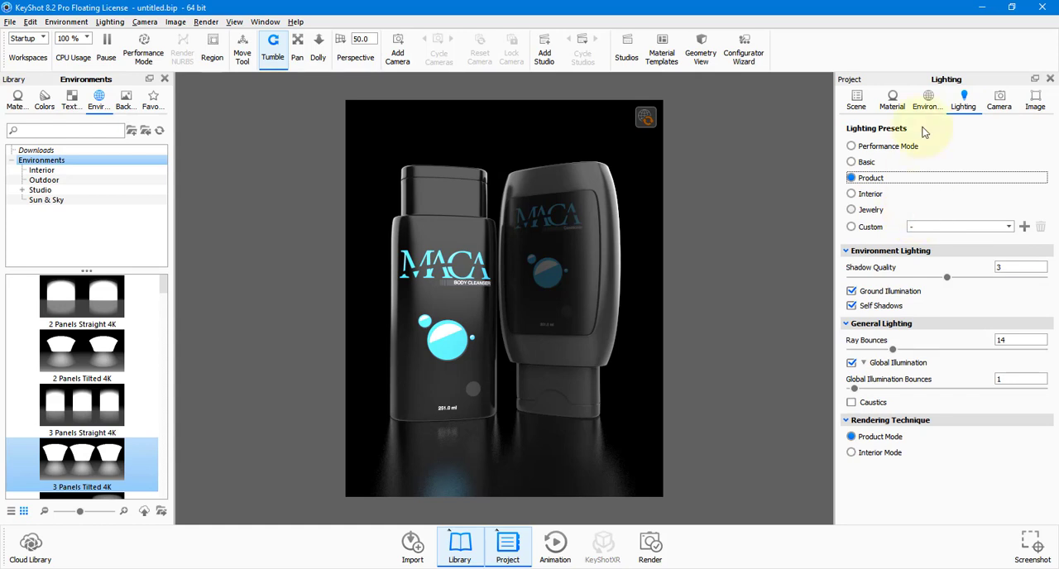
click(928, 108)
scroll(996, 312, up, 5)
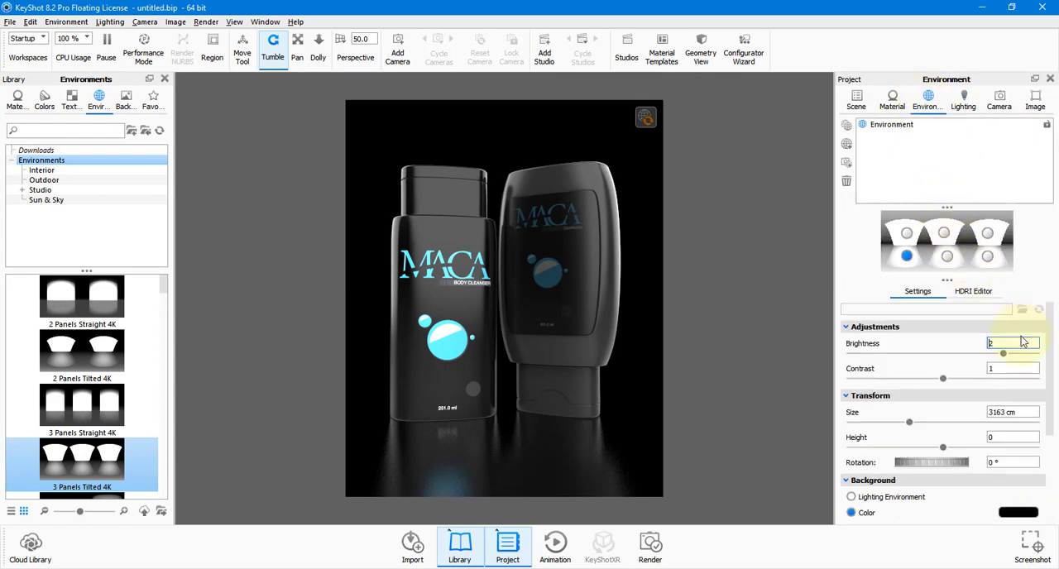
click(1027, 343)
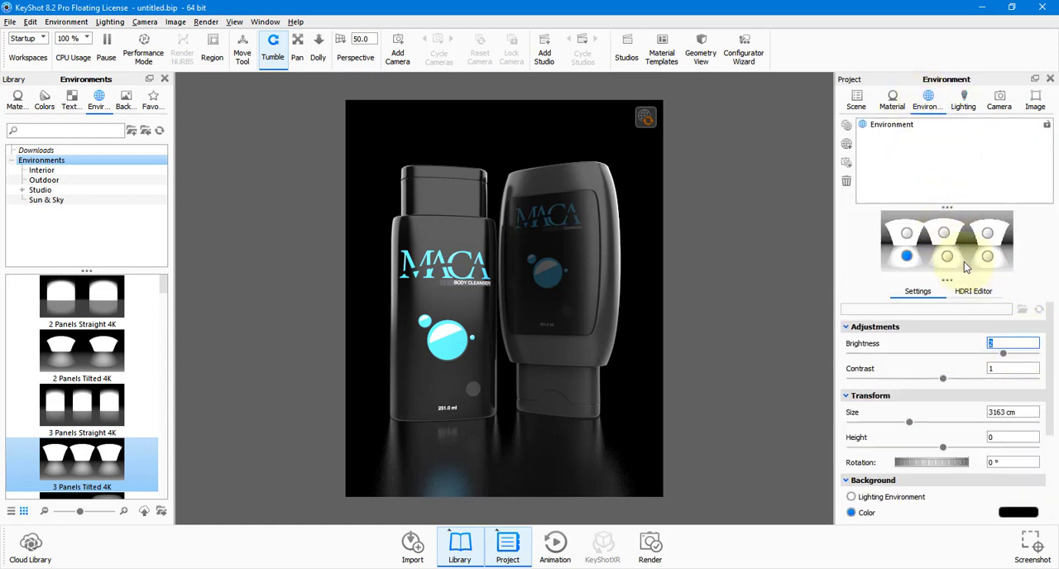
text(0)
key(Return)
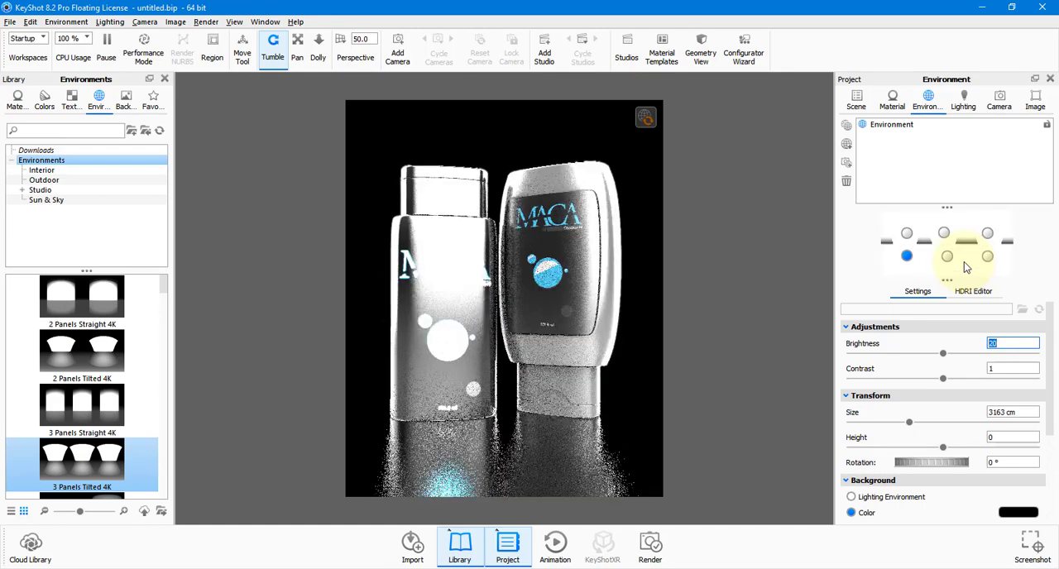
Try Bloom at intensity 1.1, radius 20 px and threshold 0.346, and disable the effect.
click(1034, 99)
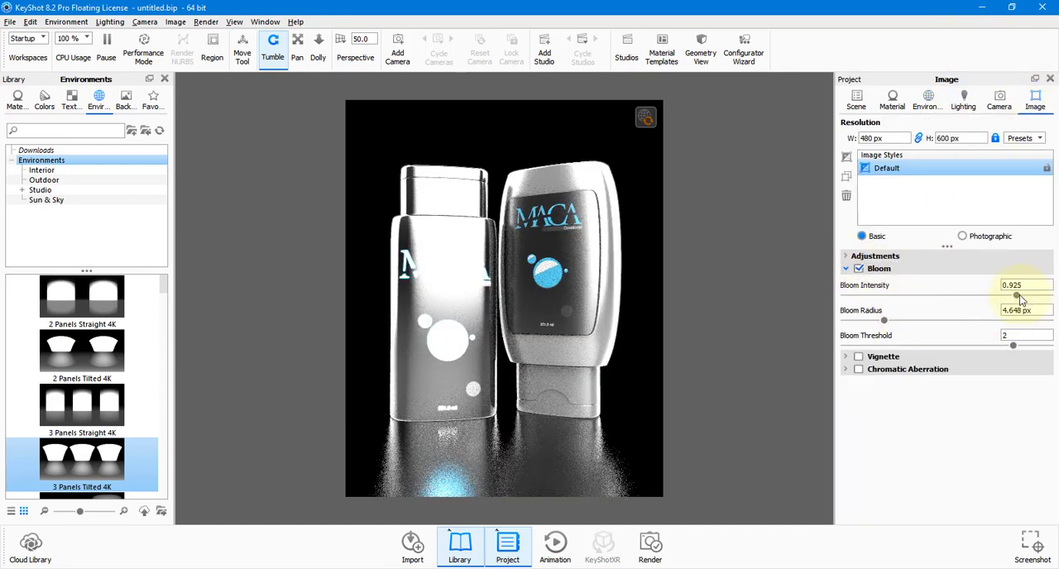
mouse_move(1019, 296)
mouse_down()
mouse_move(1047, 296)
mouse_move(1030, 295)
mouse_up()
drag(884, 322, 801, 346)
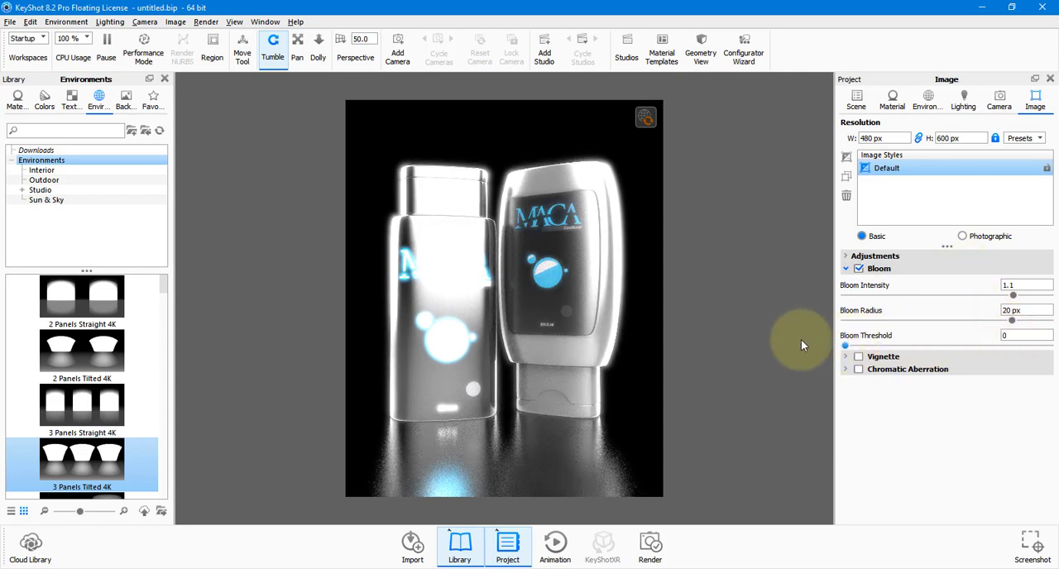
click(858, 268)
Set the environment brightness back to 2.
click(927, 100)
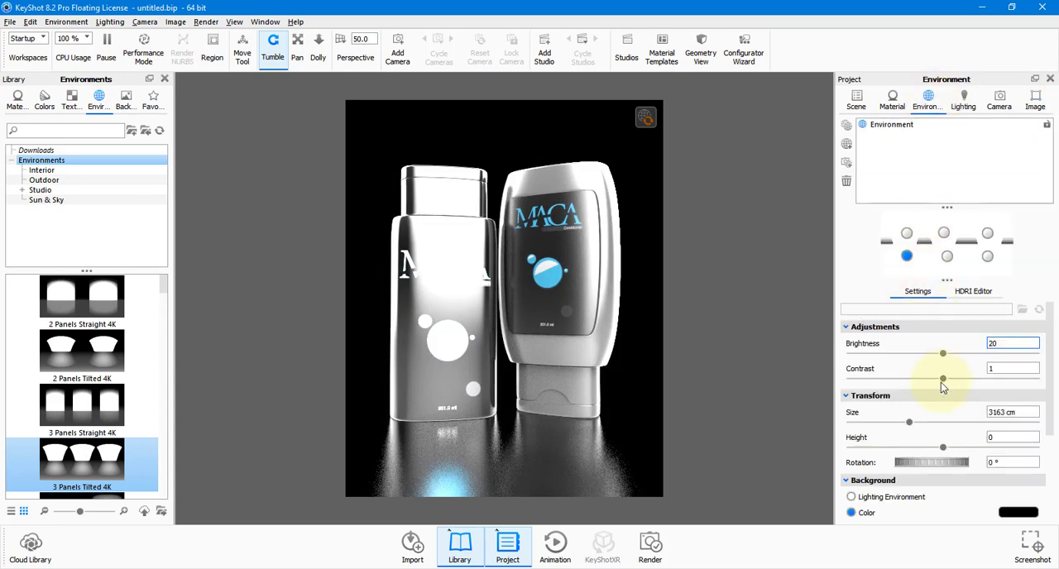
click(1009, 354)
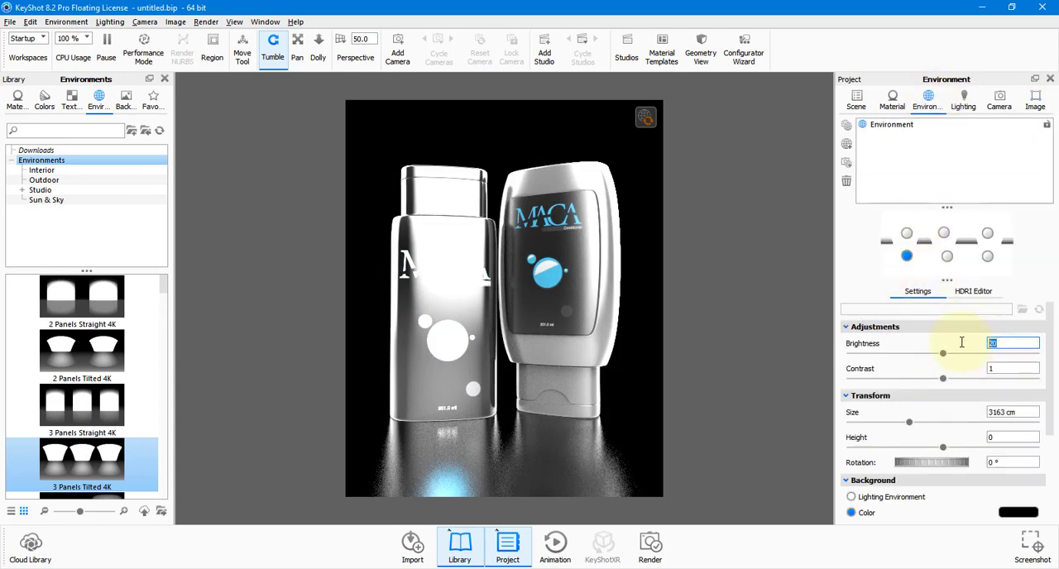
text(2)
key(Return)
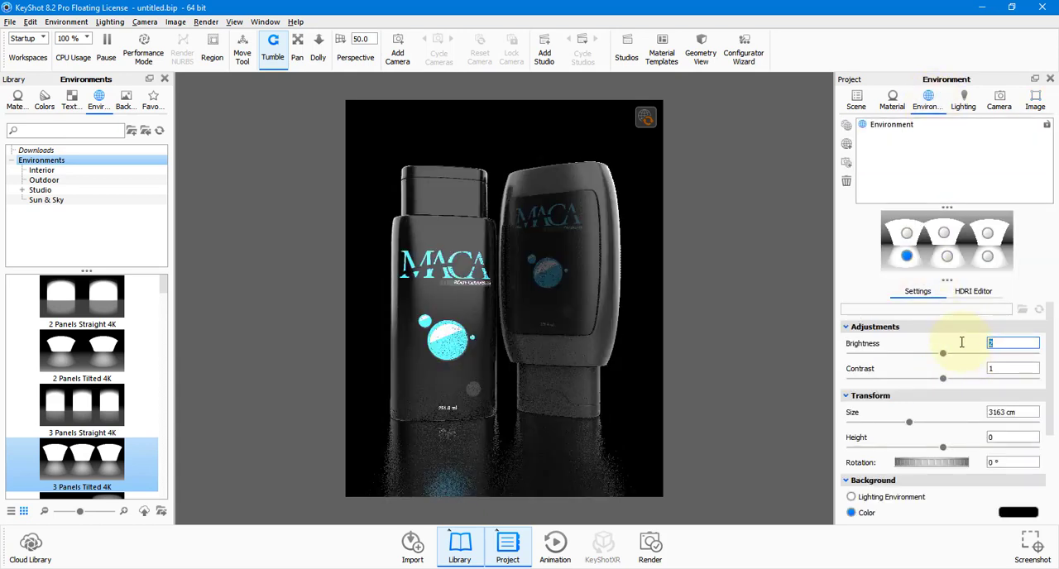
Try the Vignette effect on the Default image style, turn it off again, and show the exposure and gamma adjustments.
click(1034, 99)
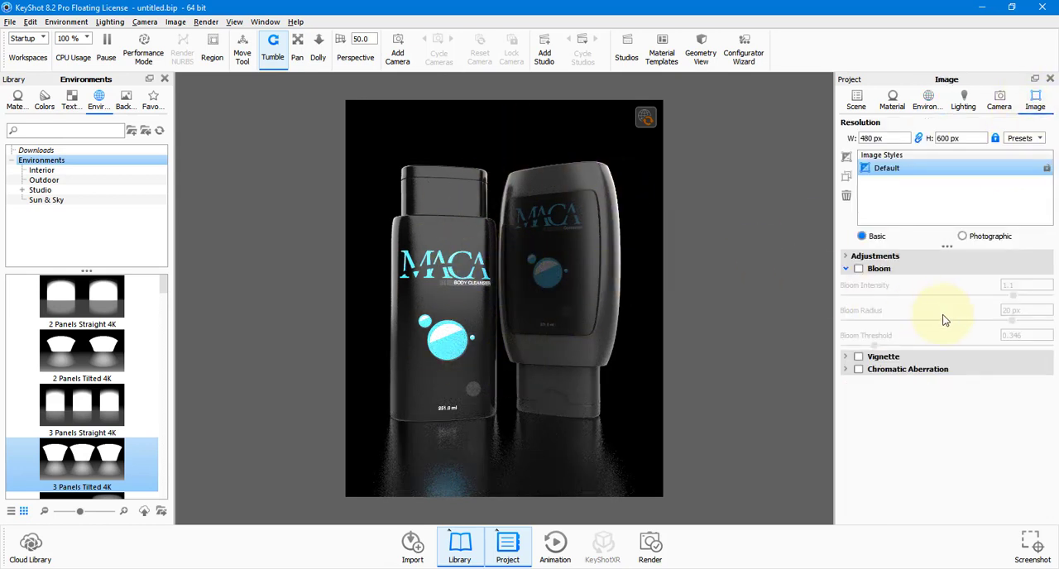
click(859, 358)
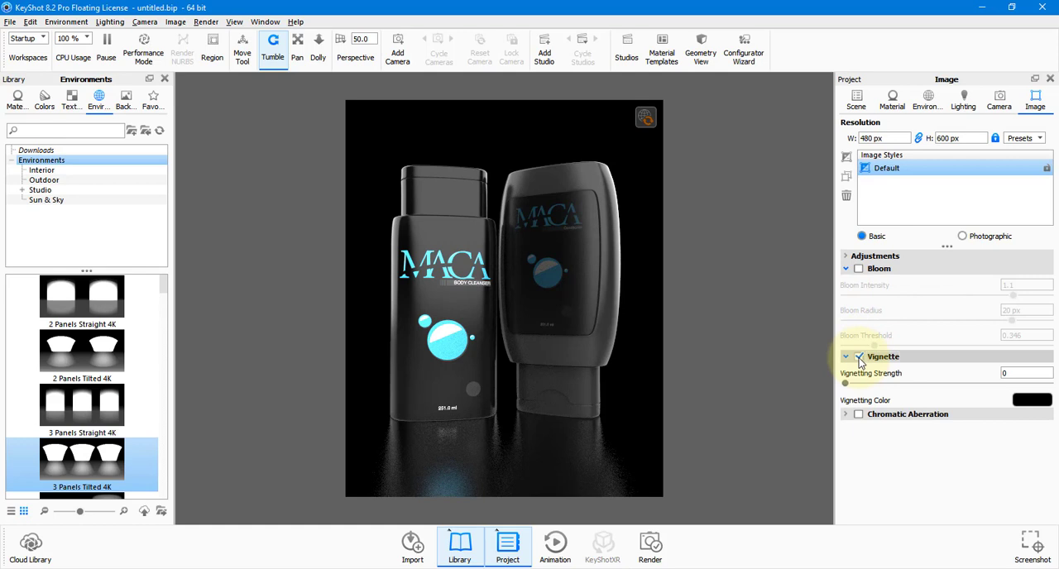
click(858, 358)
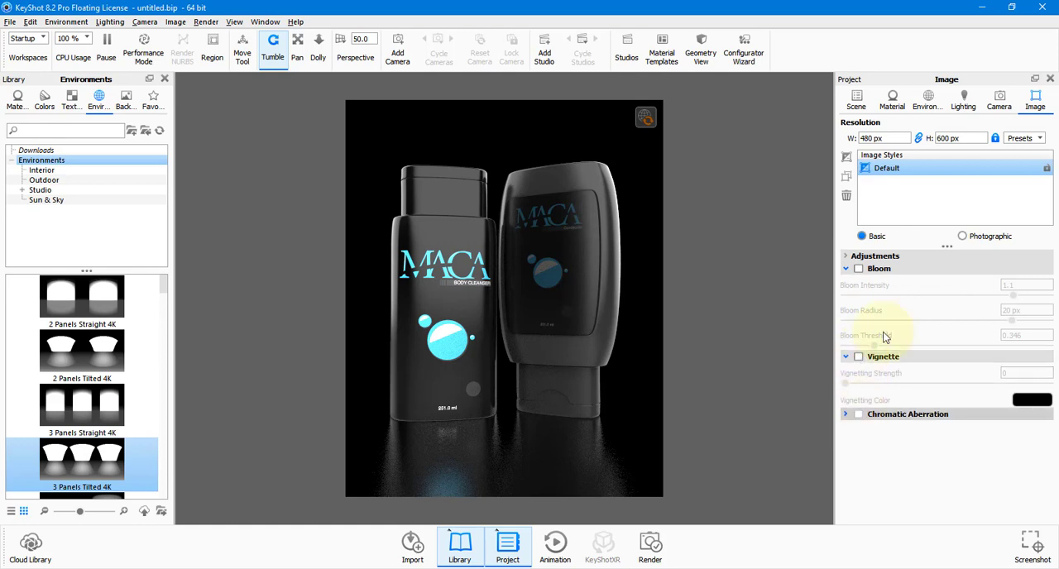
click(847, 255)
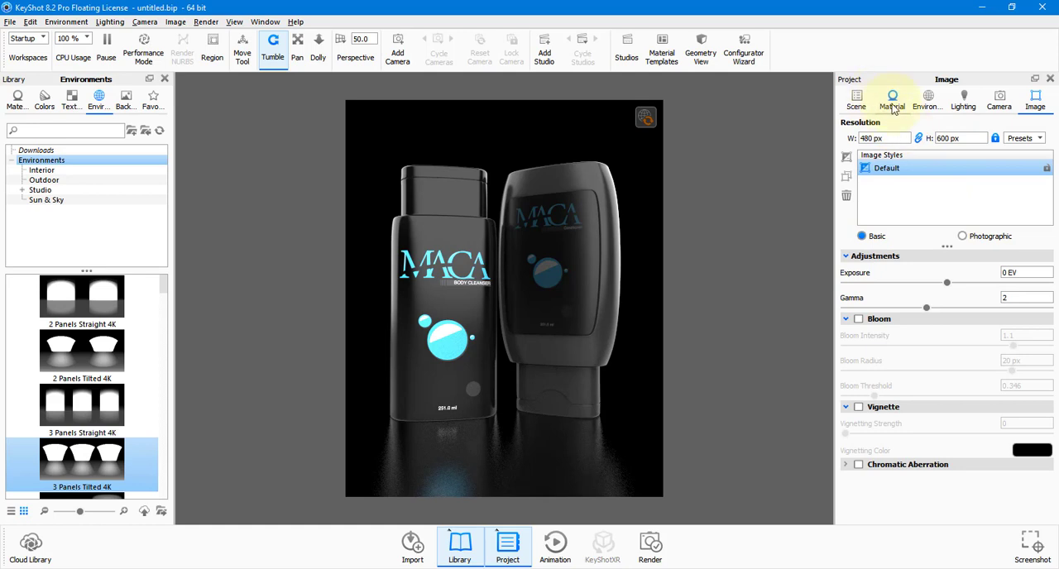
Browse the library backplates and apply the black Studio_Backdrop_Black.jpg from the Studio folder to the scene.
click(124, 101)
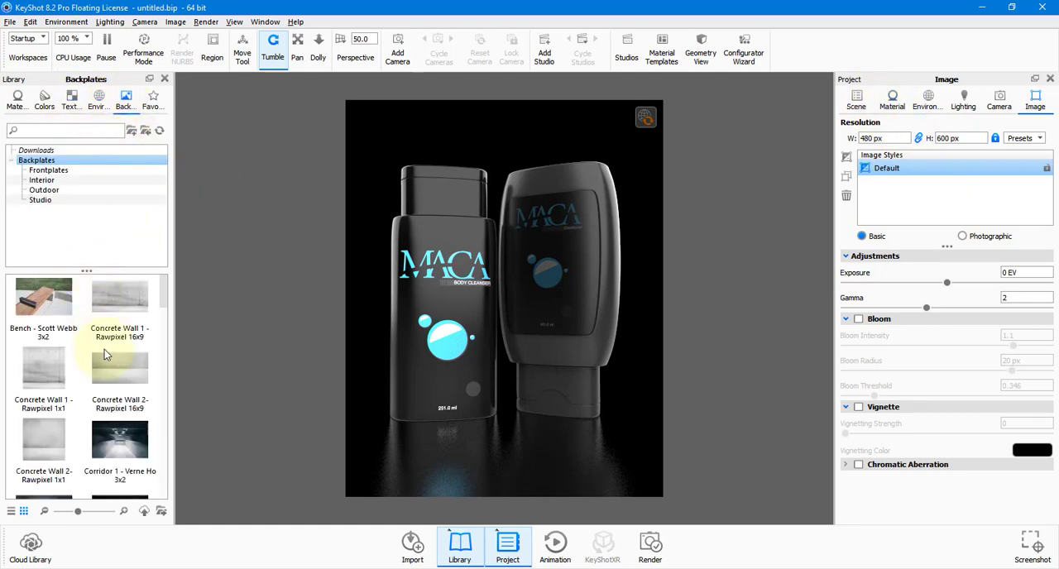
scroll(105, 371, down, 8)
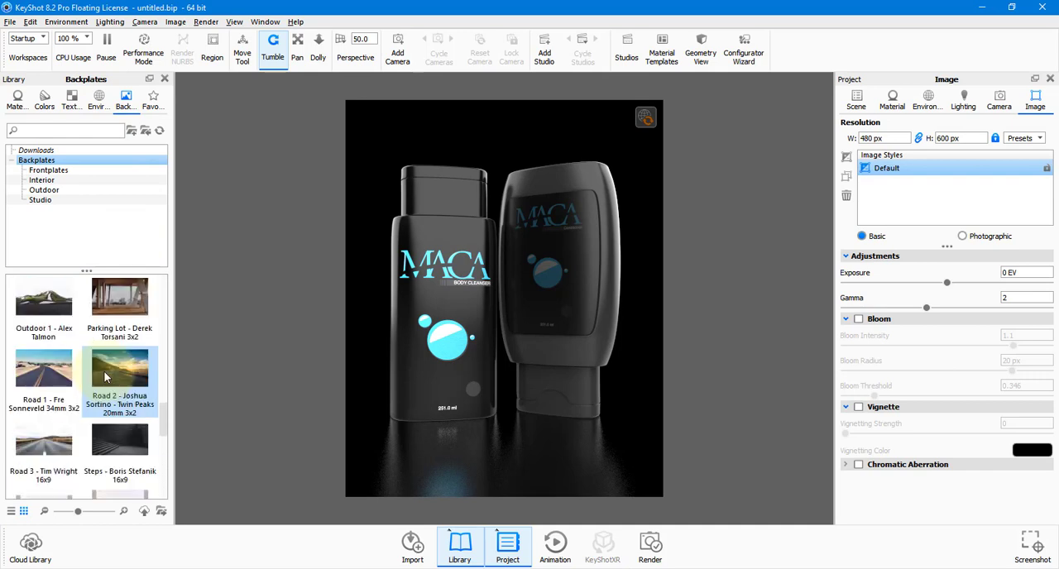
scroll(90, 374, down, 5)
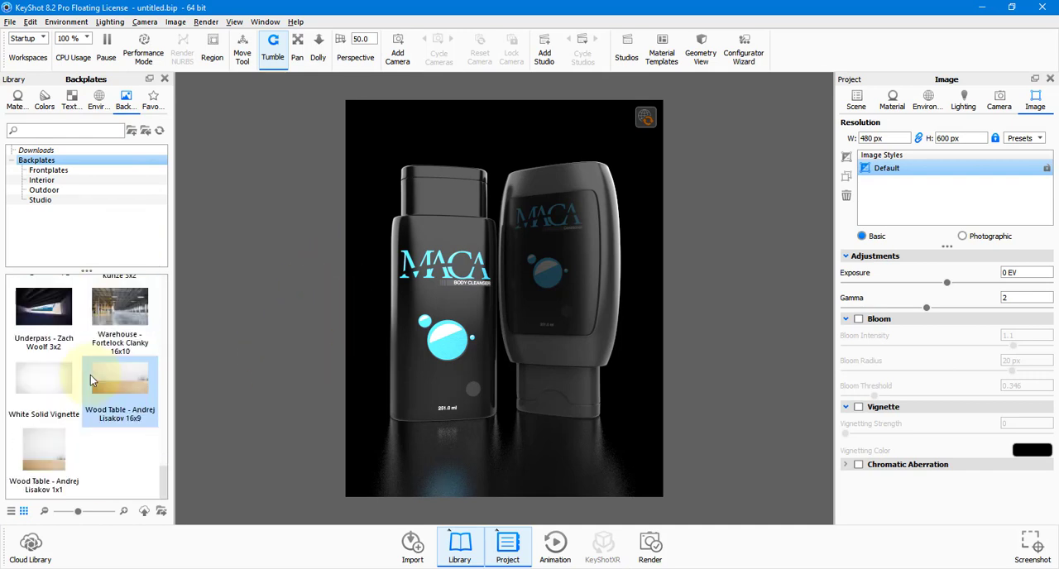
scroll(90, 375, up, 8)
scroll(90, 374, up, 6)
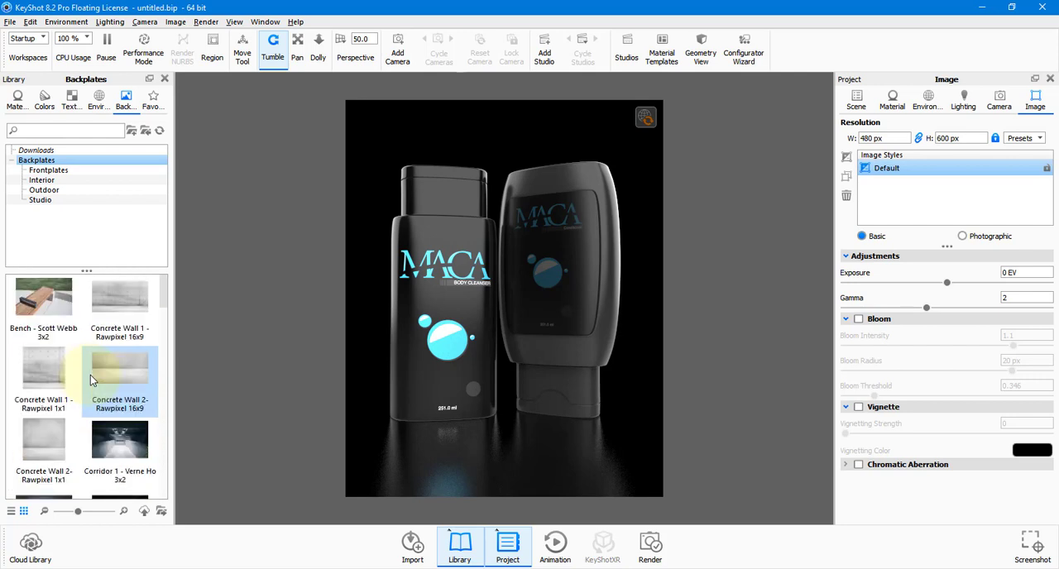
scroll(90, 374, down, 5)
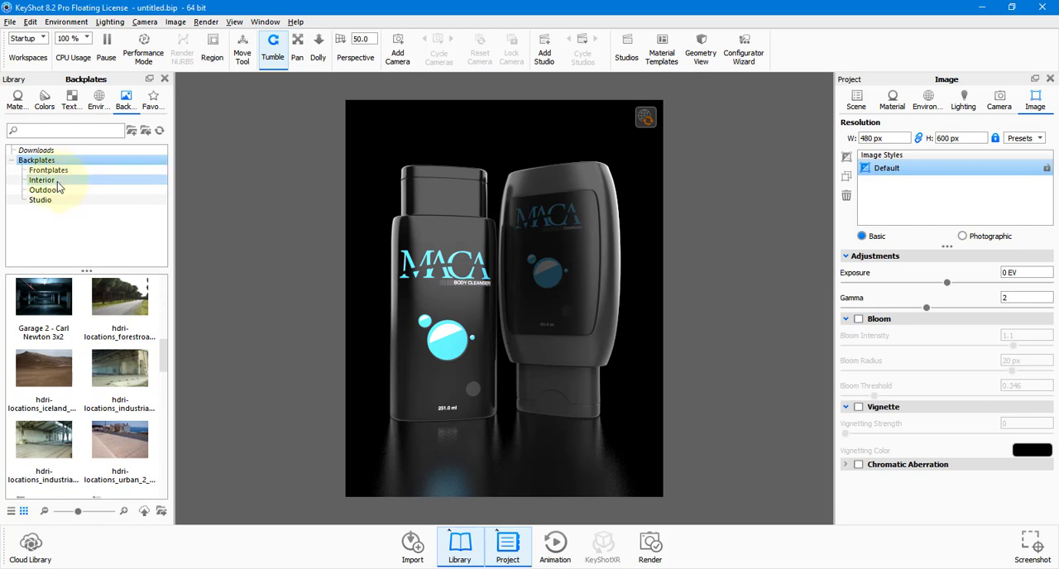
click(40, 200)
drag(42, 367, 355, 320)
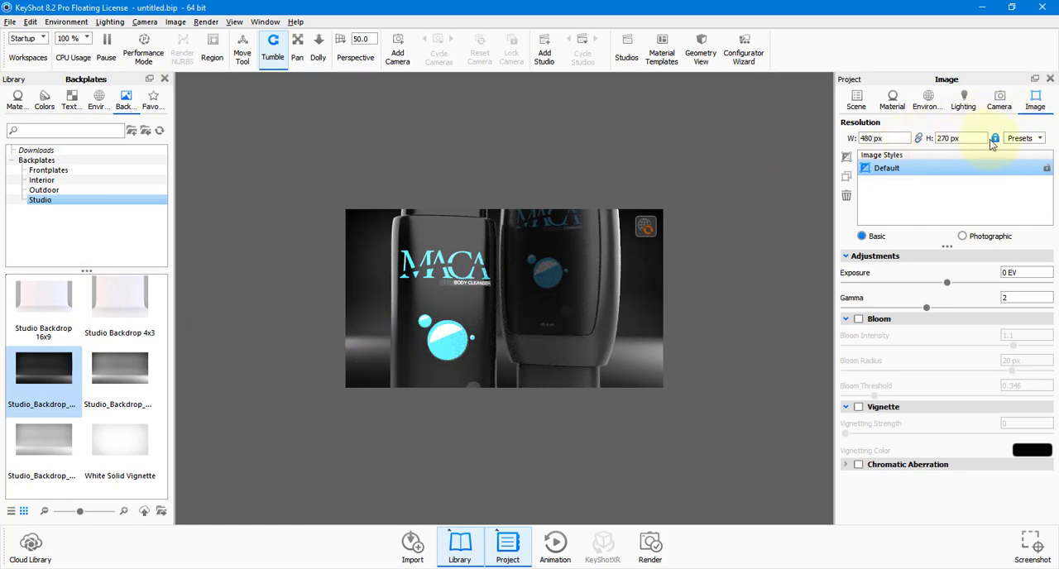
Unlock the image resolution, set the height to 600 px, and switch the Default image style to Photographic.
drag(889, 138, 834, 148)
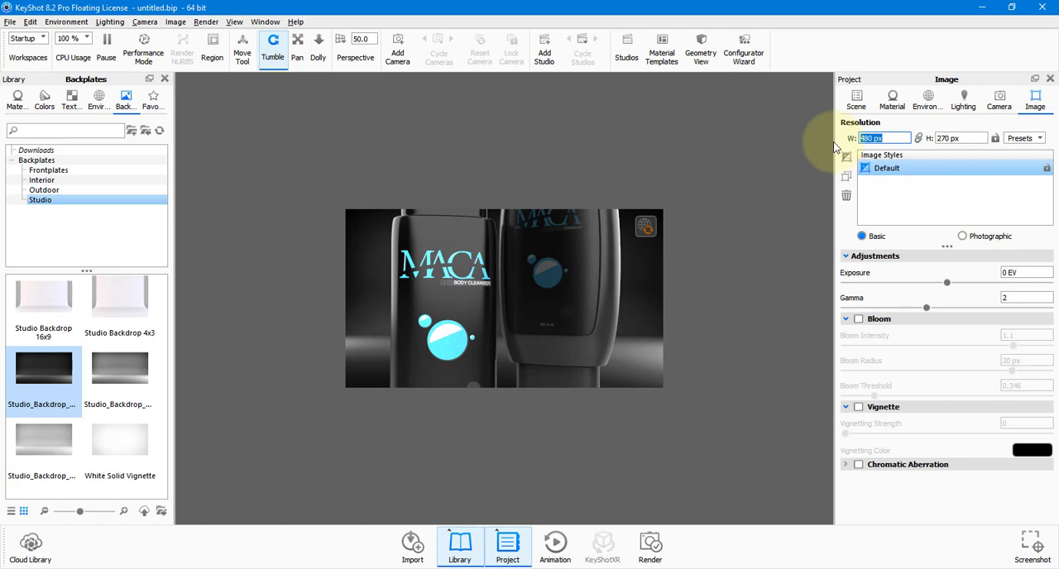
key(Tab)
text(600)
key(Return)
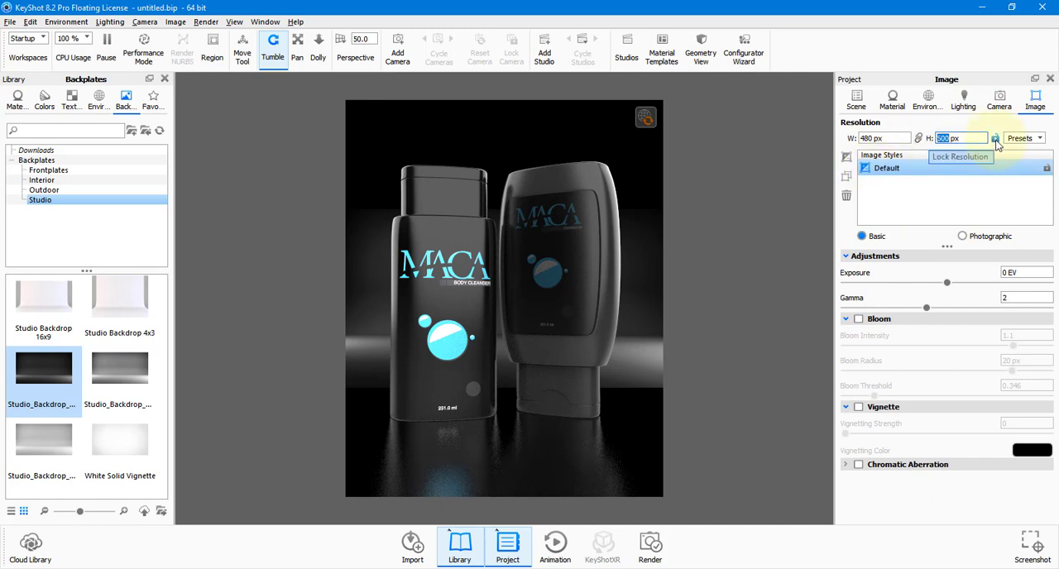
click(963, 237)
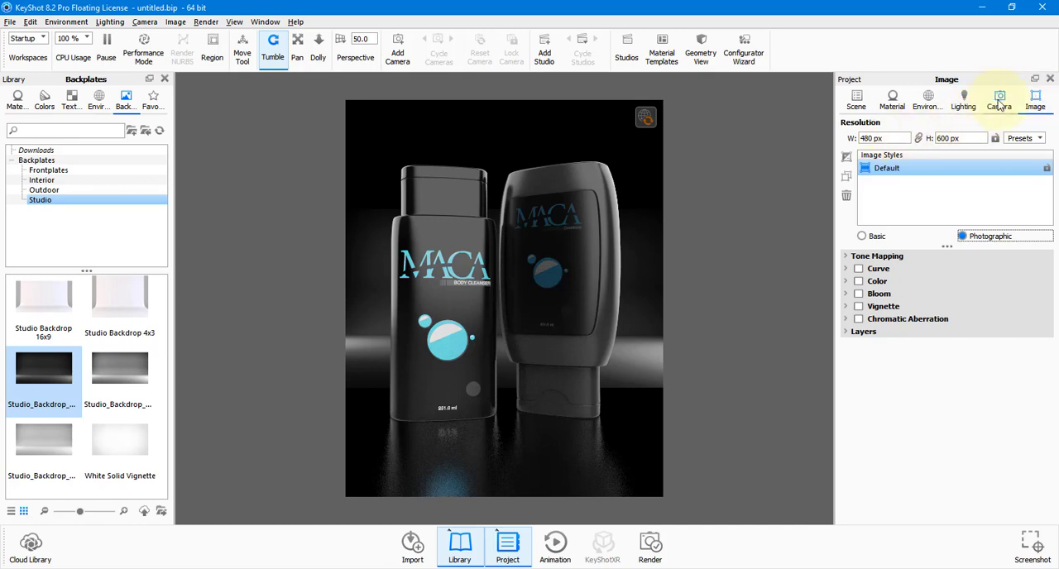
Set the environment background to the black Color option instead of the backplate image.
click(926, 98)
scroll(910, 372, down, 5)
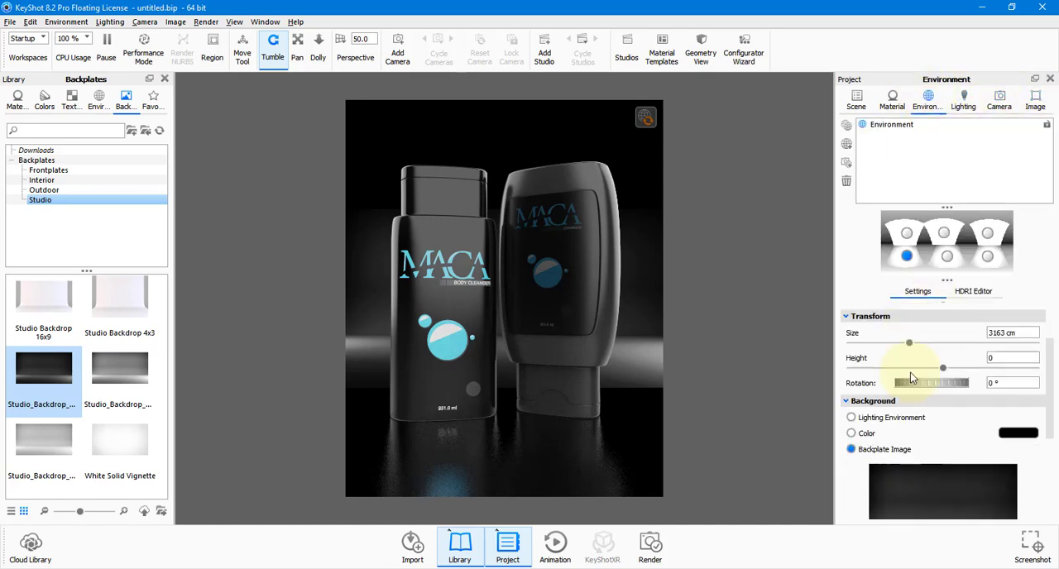
scroll(951, 368, down, 5)
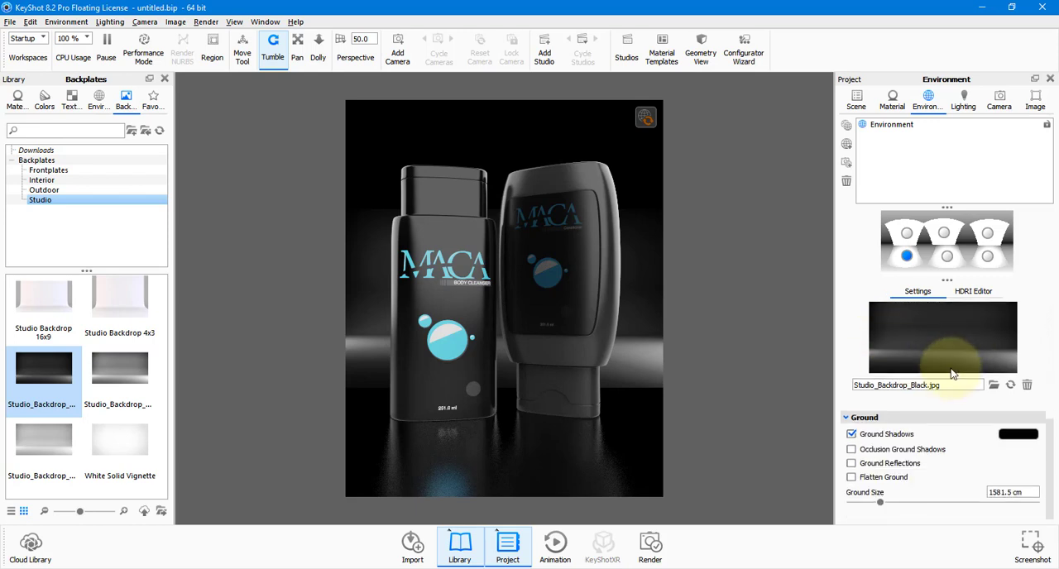
scroll(949, 405, down, 2)
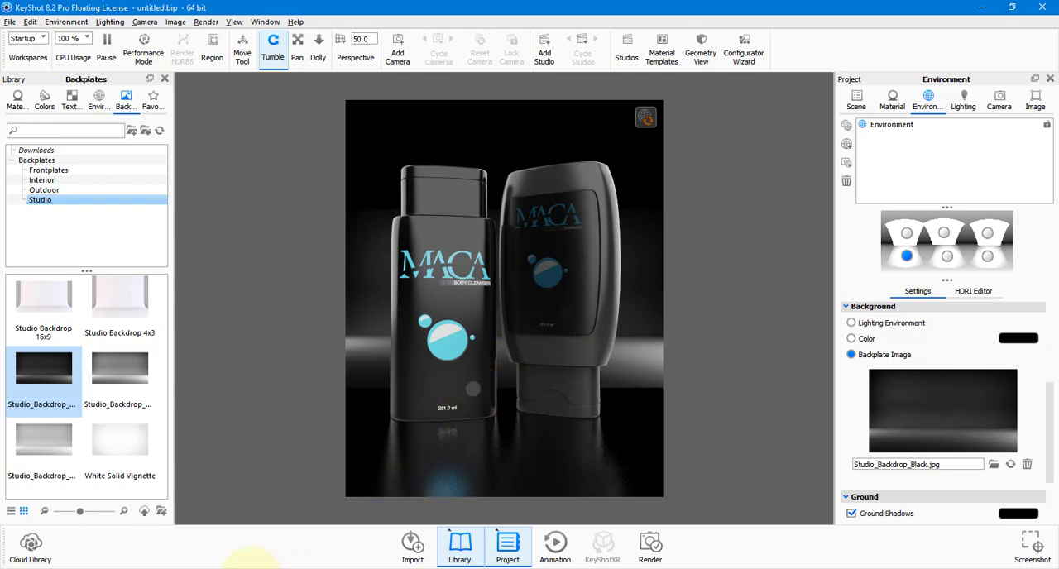
click(250, 568)
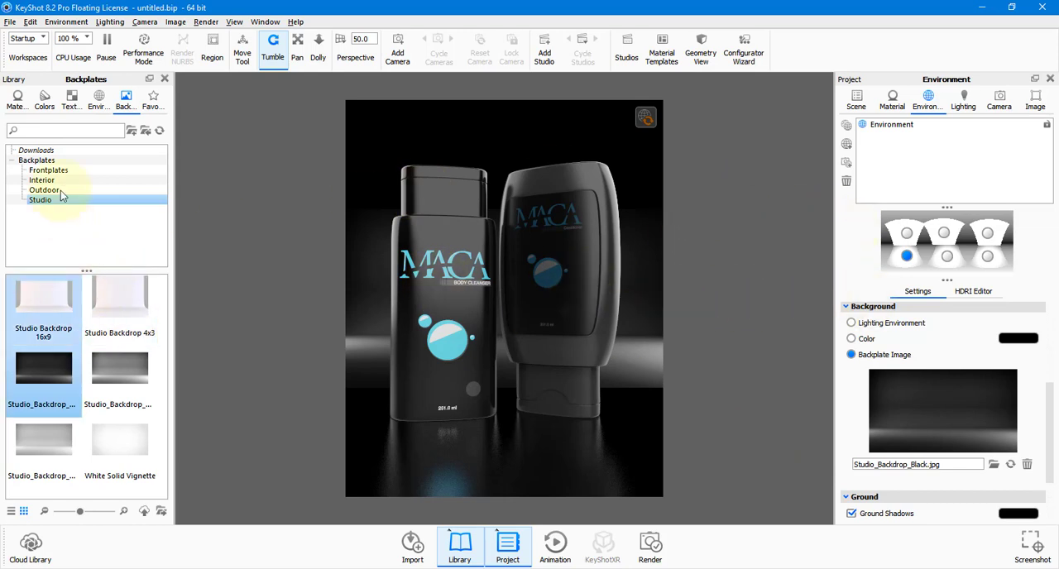
click(865, 340)
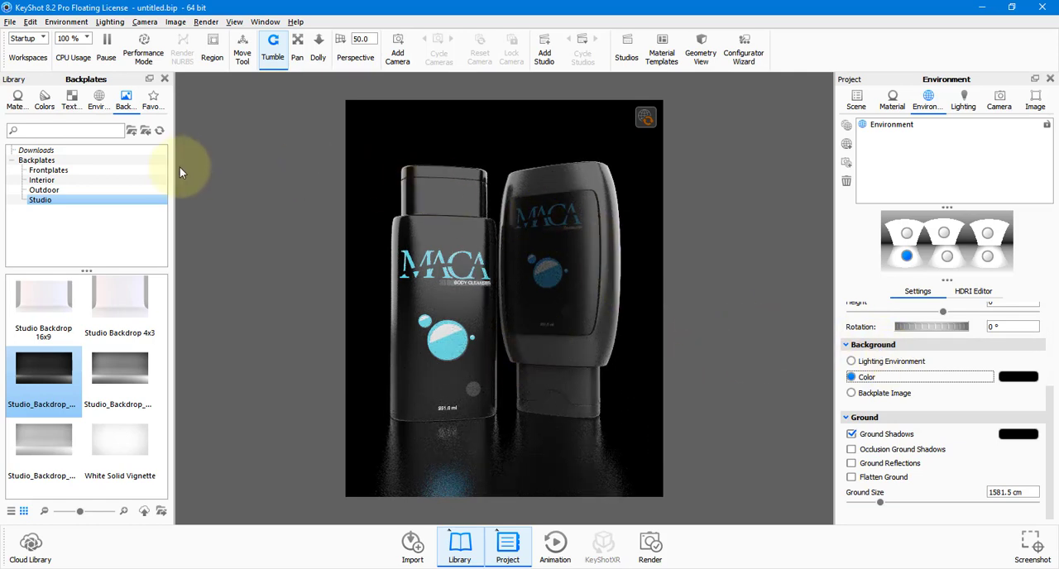
Change the front bottle's bodyLotion material to Glass (Solid) and make its color white.
click(891, 100)
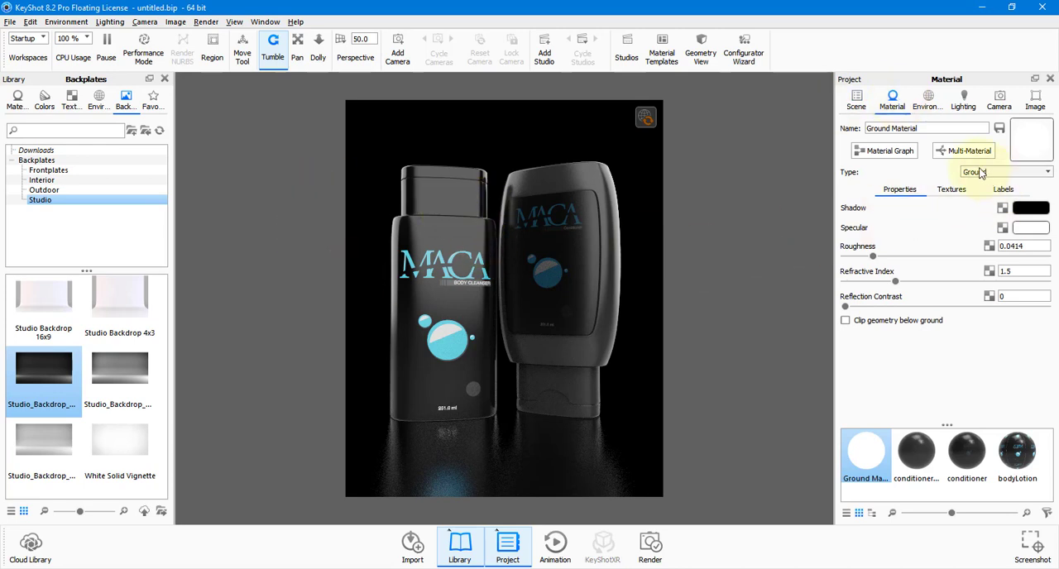
double_click(458, 199)
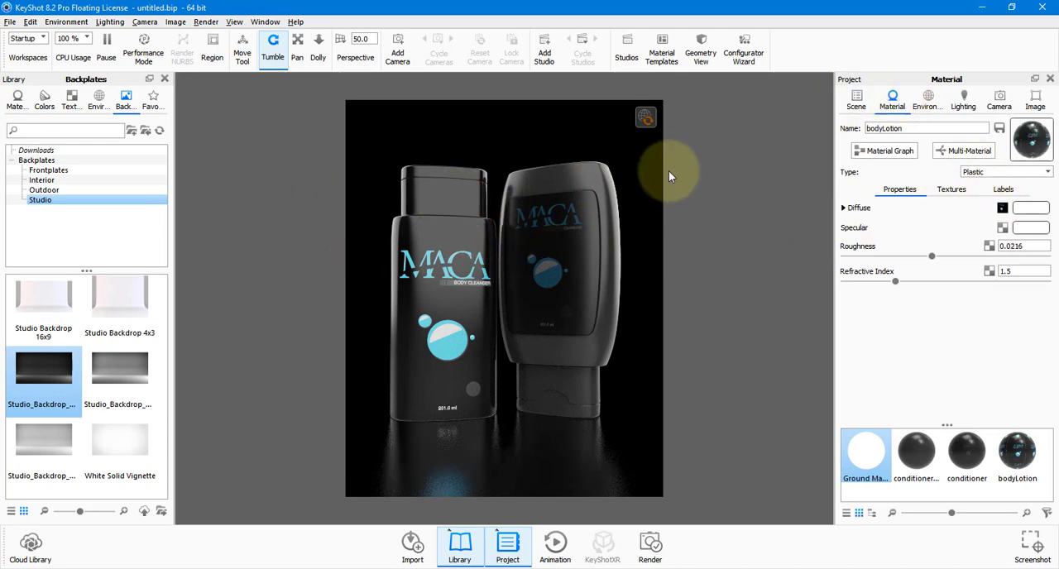
click(1018, 175)
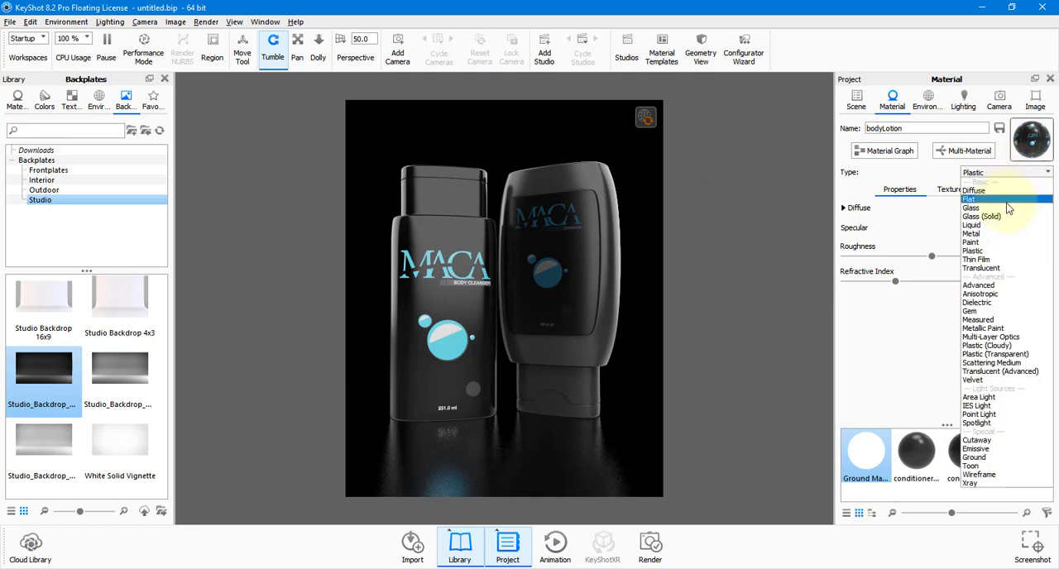
click(1008, 208)
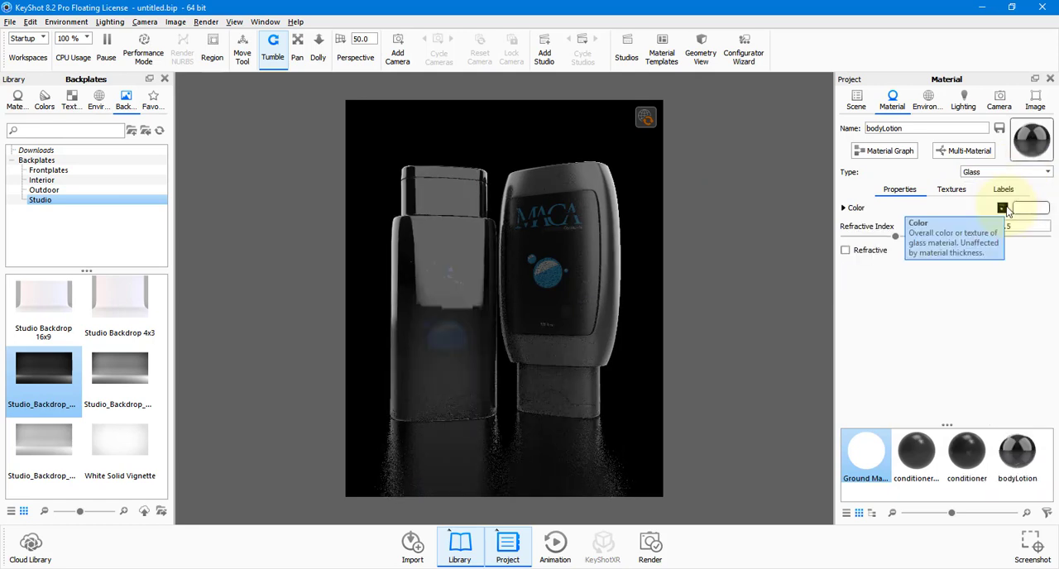
click(1010, 172)
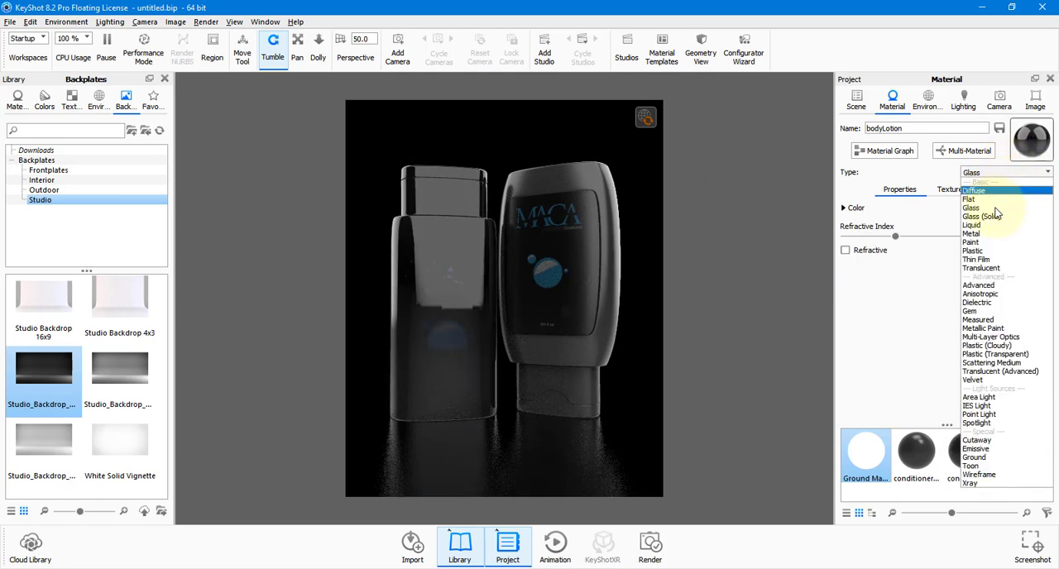
click(992, 212)
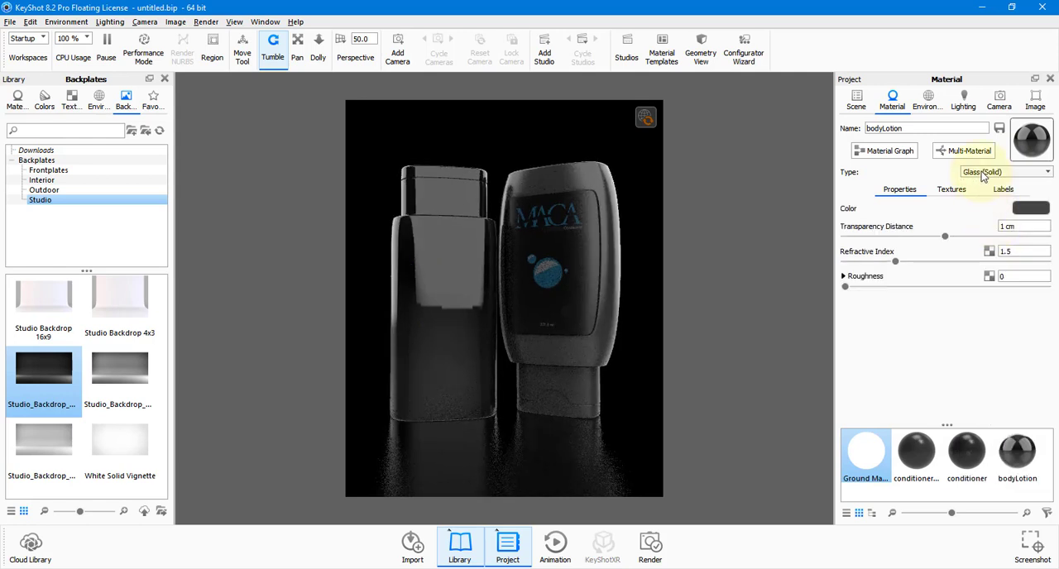
click(1027, 210)
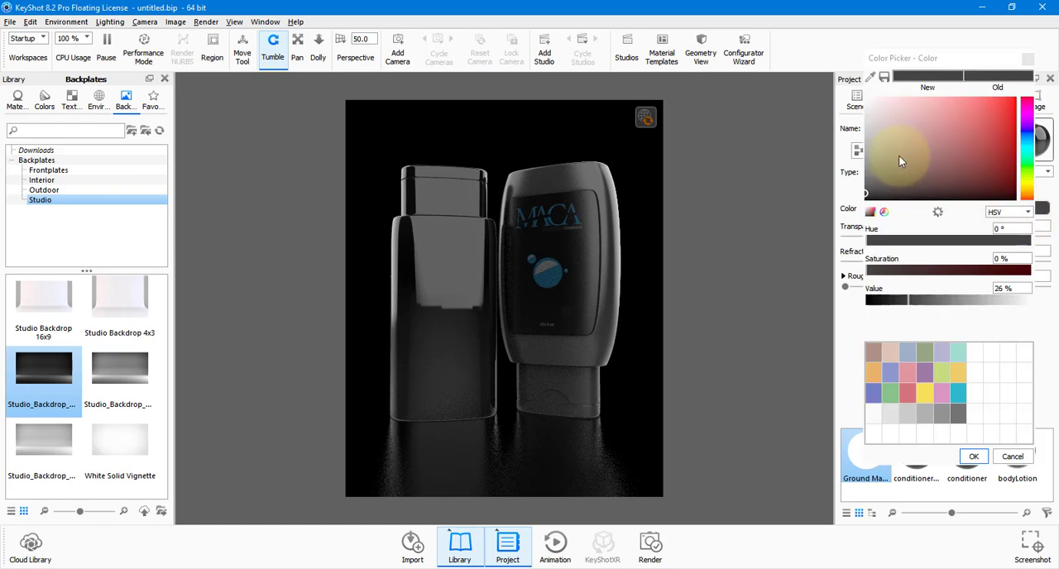
click(972, 456)
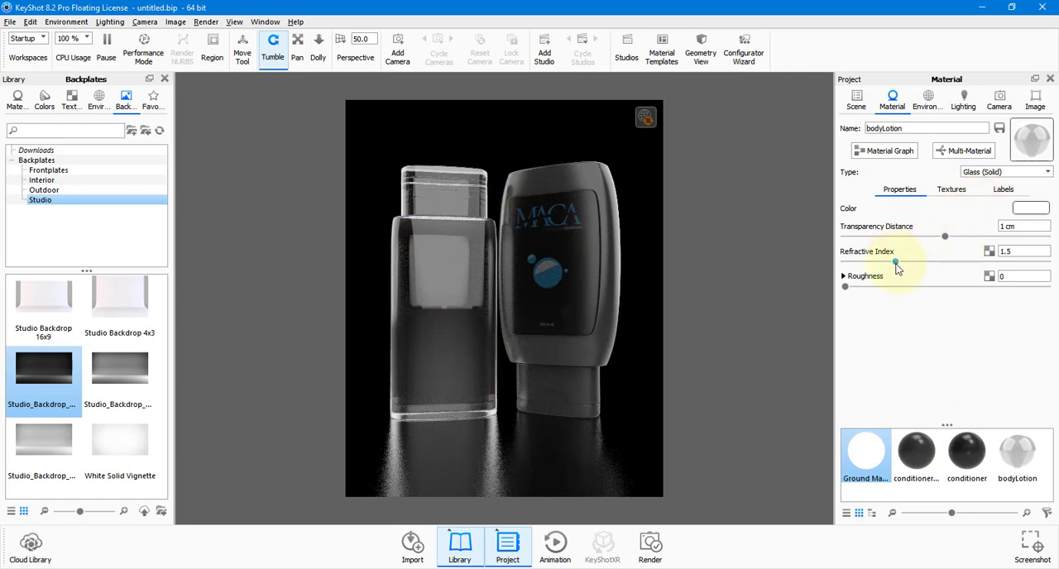
Try a refractive index of 2.006 on the front bottle's glass and undo the glass changes back to its labelled Plastic material.
drag(897, 268, 949, 268)
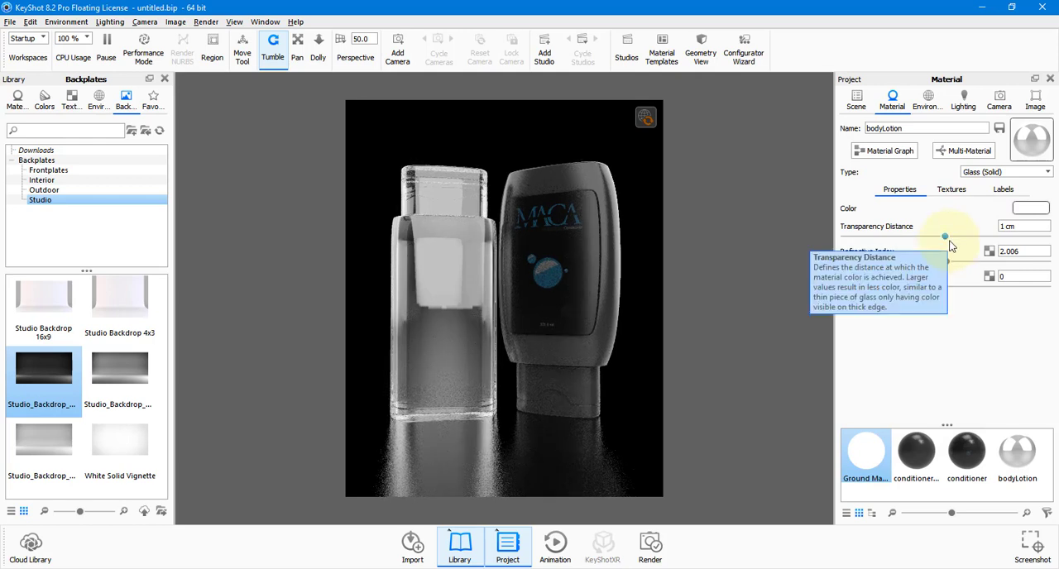
key(ctrl+z)
key(ctrl+z)
key(ctrl+z)
key(ctrl+z)
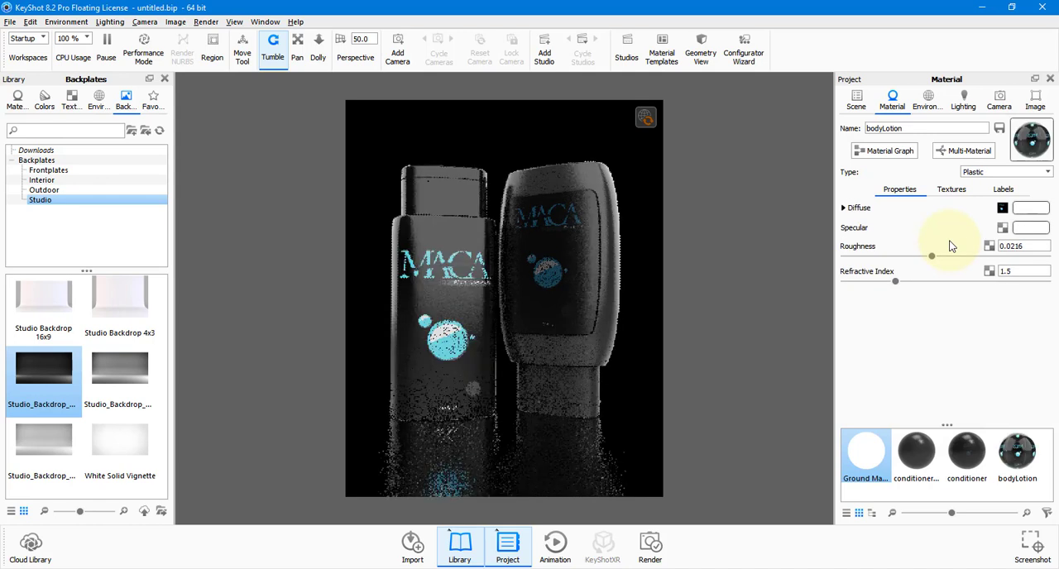
Set the diffuse label texture's brightness to 0.48 on the front bottle and 3.68 on the rear conditioner bottle.
click(951, 190)
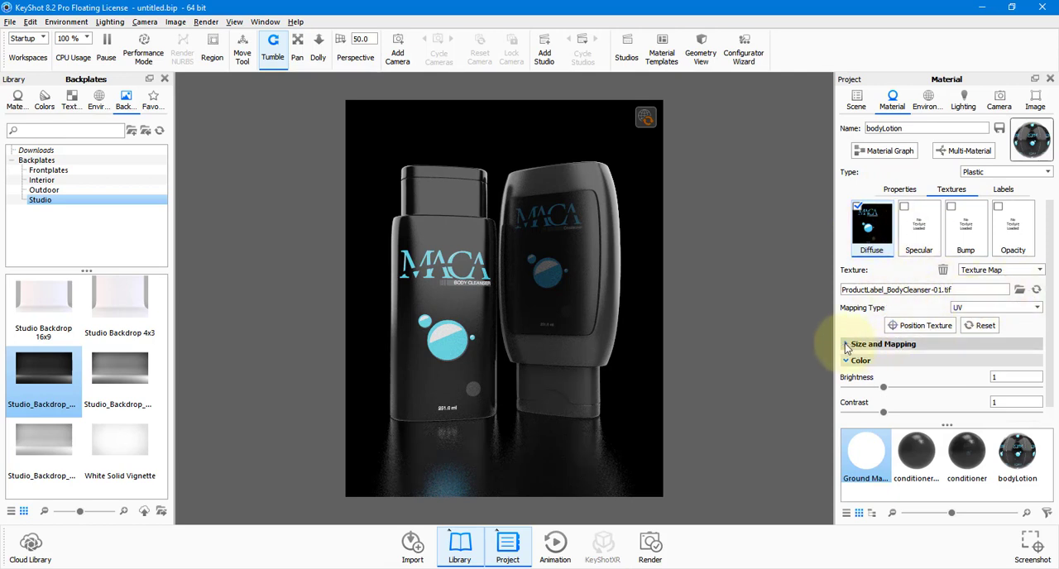
mouse_move(883, 392)
mouse_down()
mouse_move(855, 393)
mouse_move(946, 392)
mouse_move(865, 394)
mouse_up()
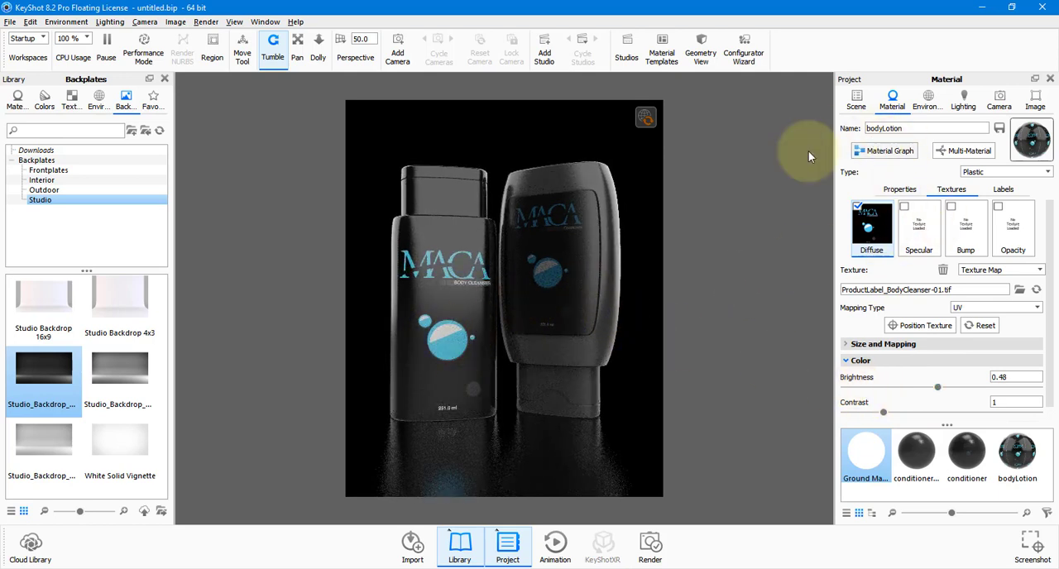
double_click(581, 302)
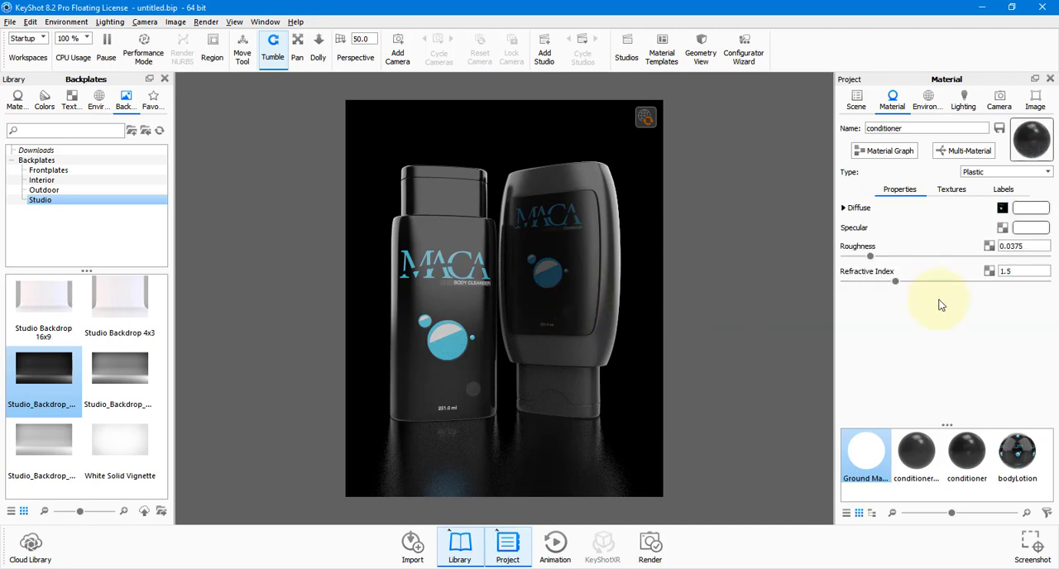
click(952, 189)
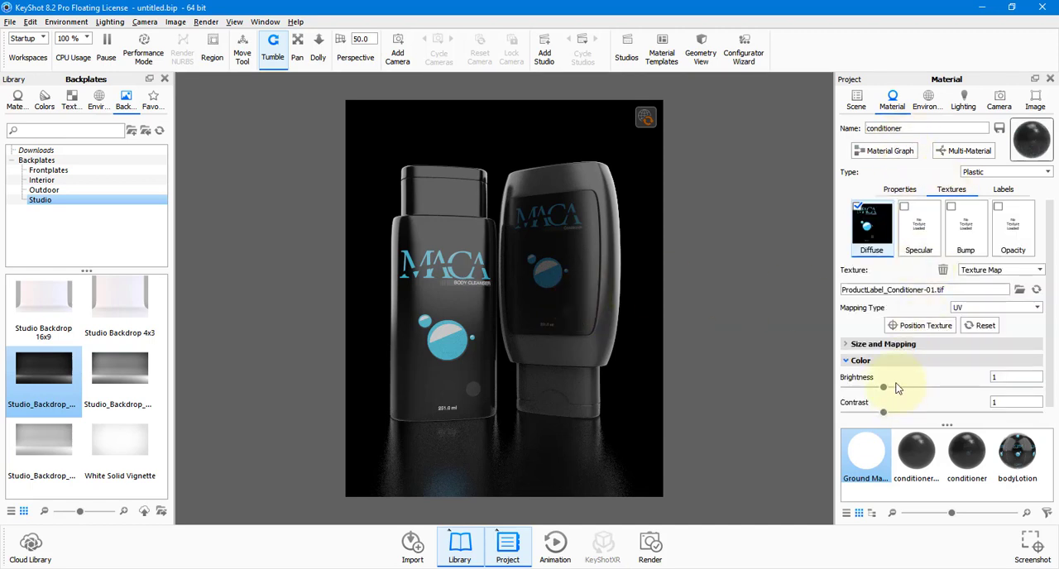
drag(882, 392, 986, 390)
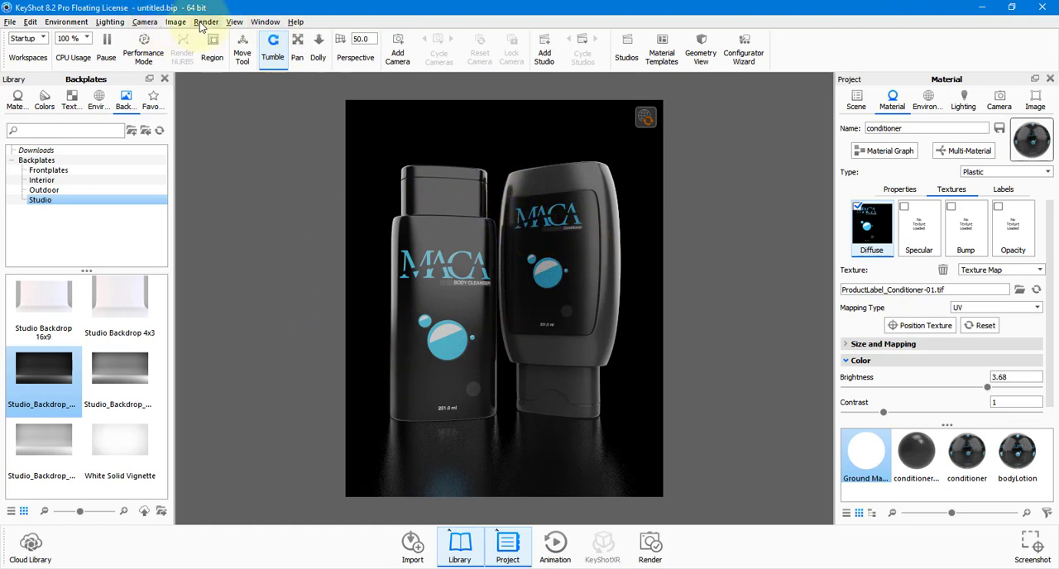
Open the render settings and name the still image output with the artist's surname followed by _render.
click(175, 22)
mouse_move(206, 23)
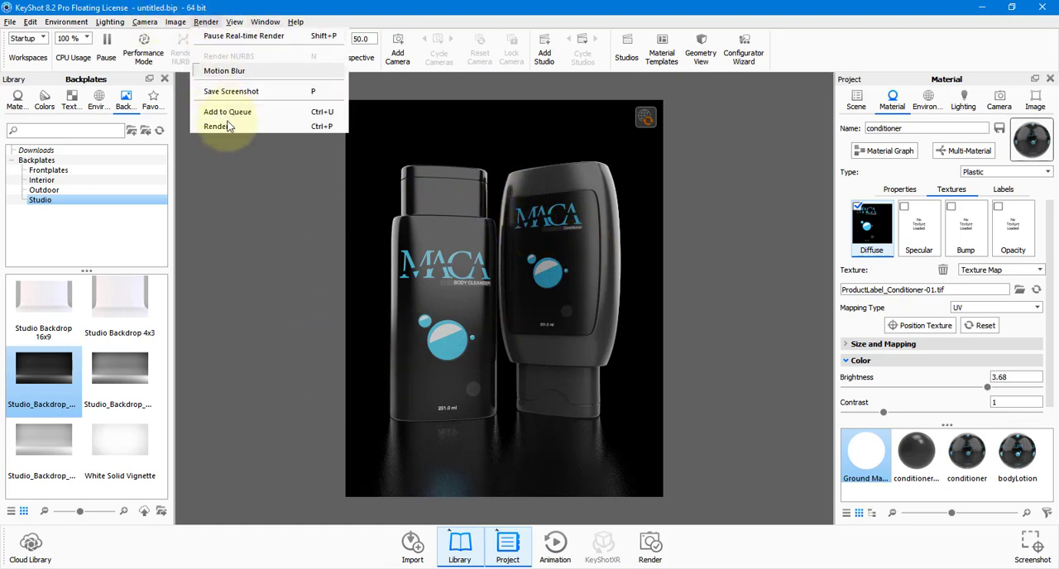
click(272, 128)
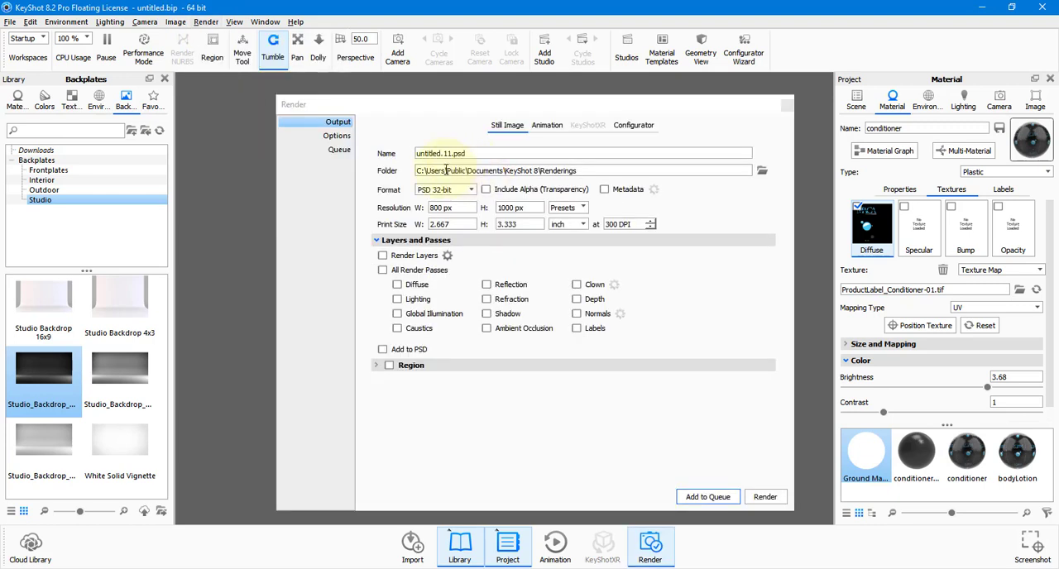
drag(477, 153, 386, 155)
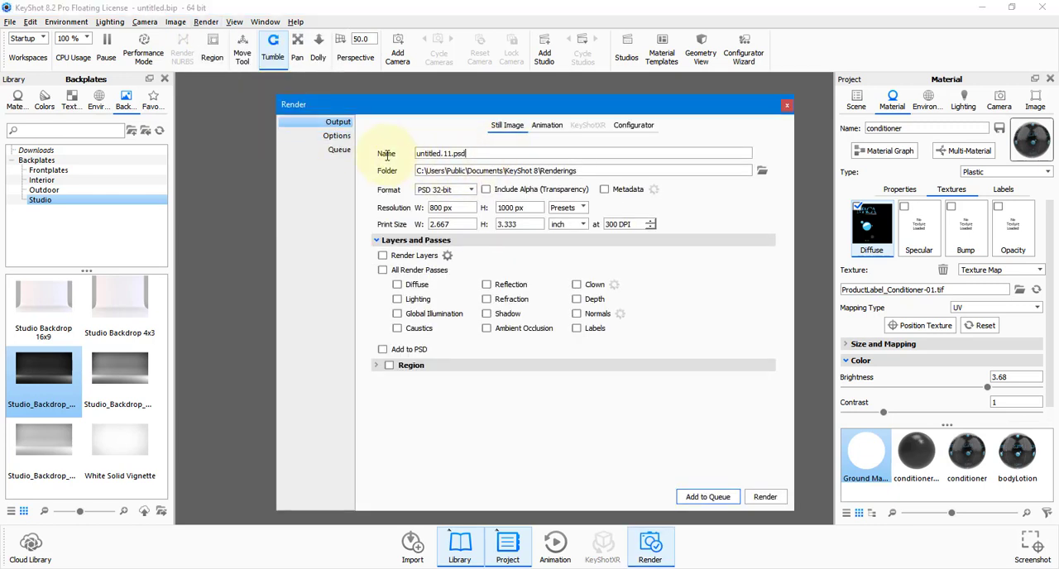
text(Sarcona_render)
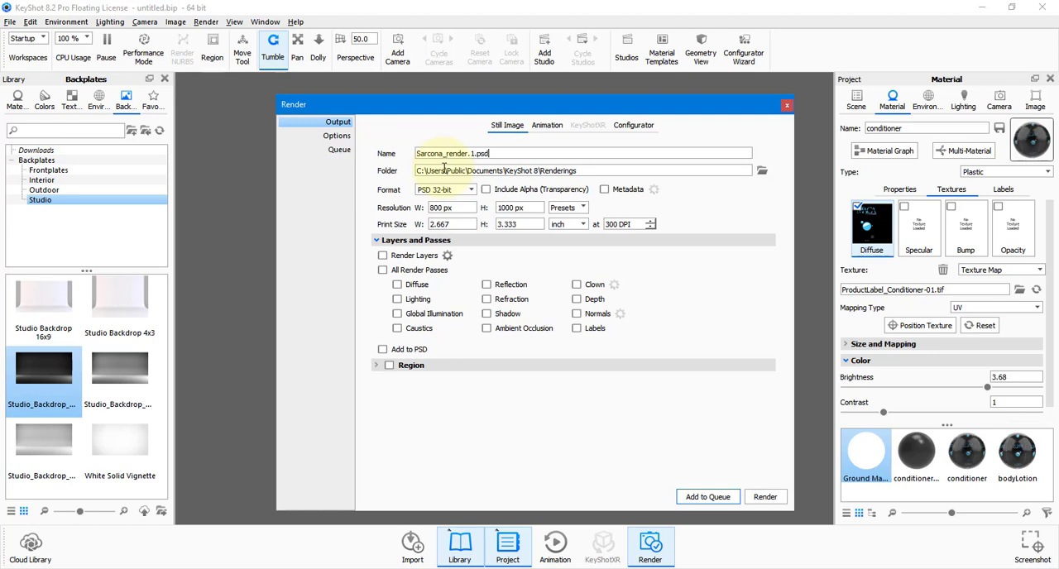
Set the render output folder to the Images folder of the product project, inside the 2510 folder of P_Drive on drive D.
click(762, 171)
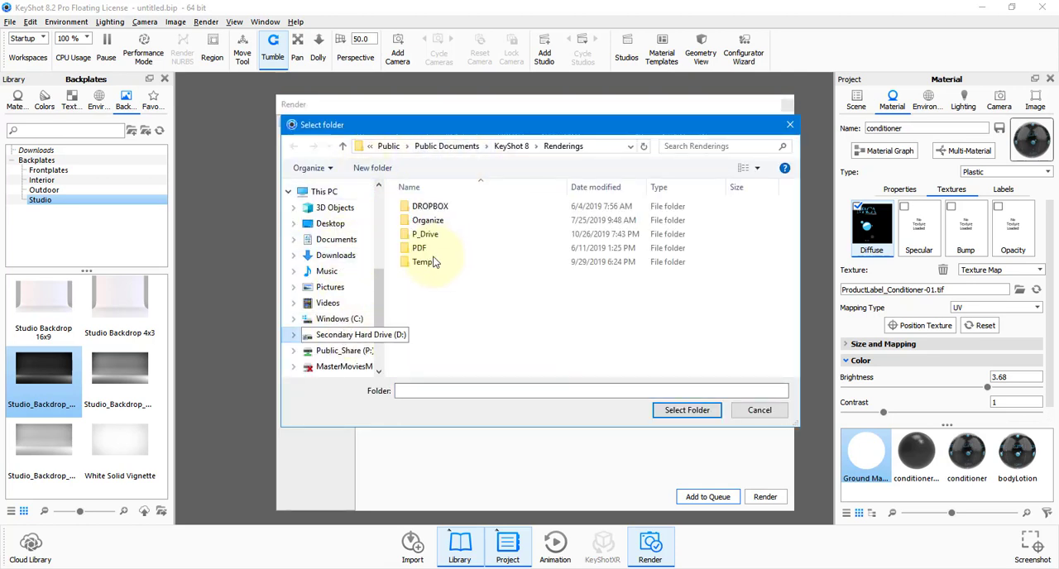
double_click(425, 236)
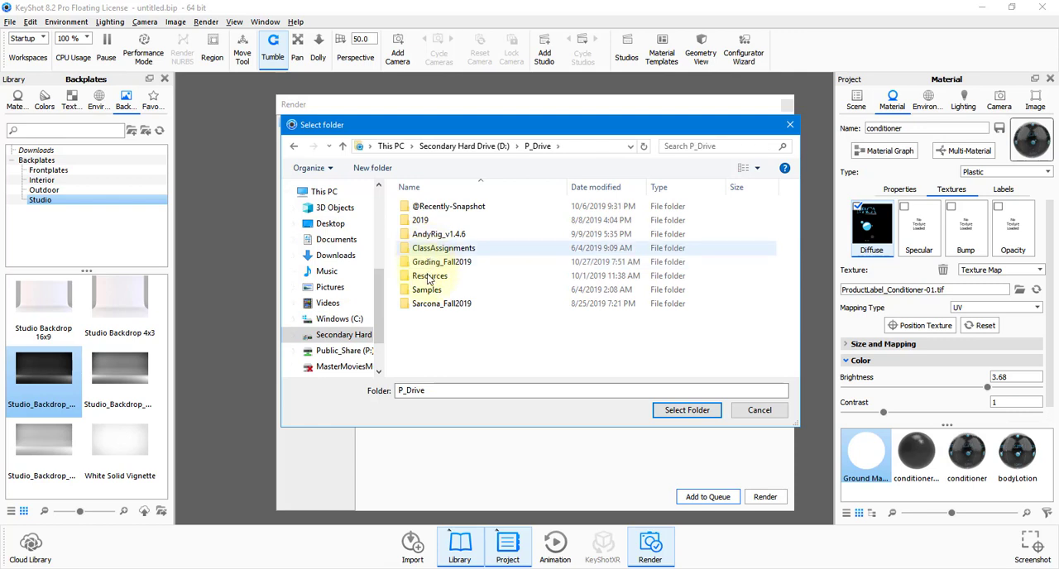
double_click(430, 304)
click(431, 222)
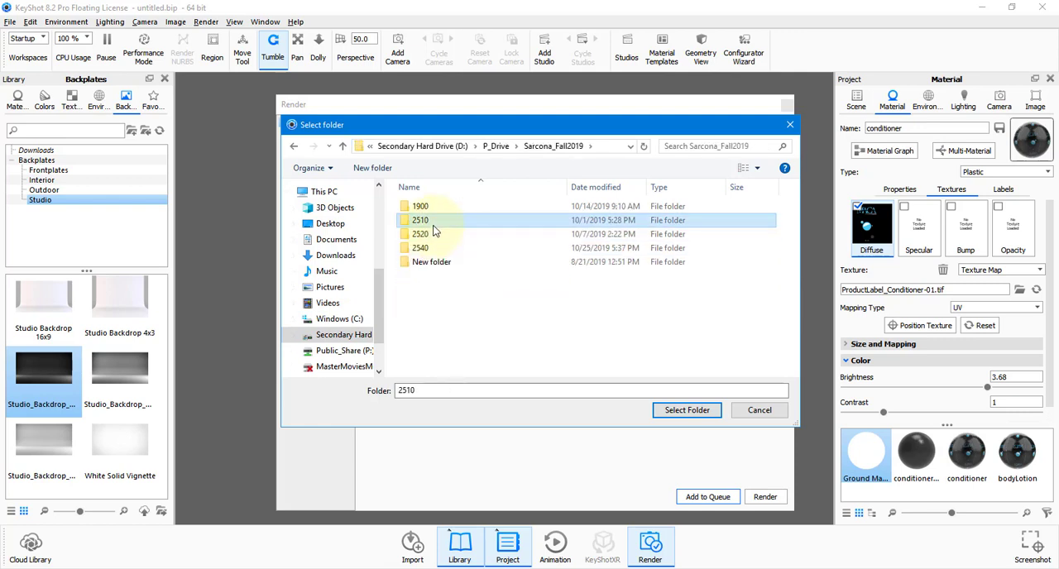
double_click(432, 221)
click(440, 236)
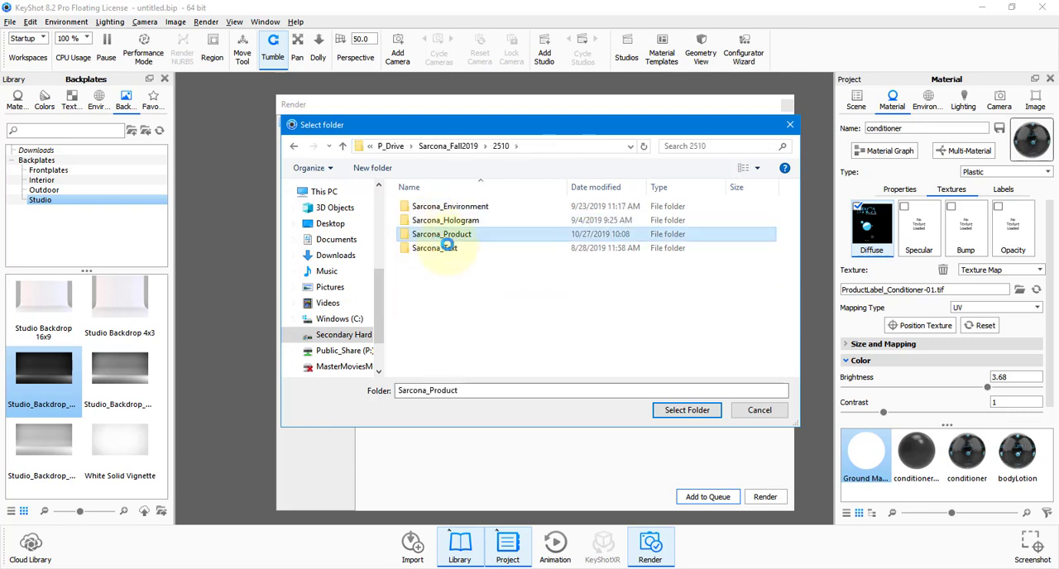
double_click(427, 207)
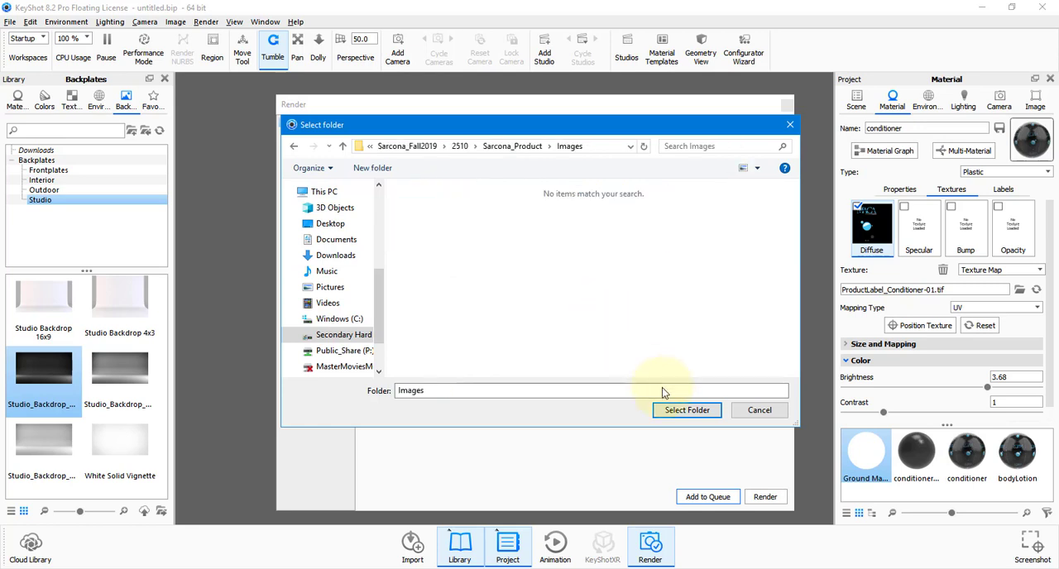
click(685, 409)
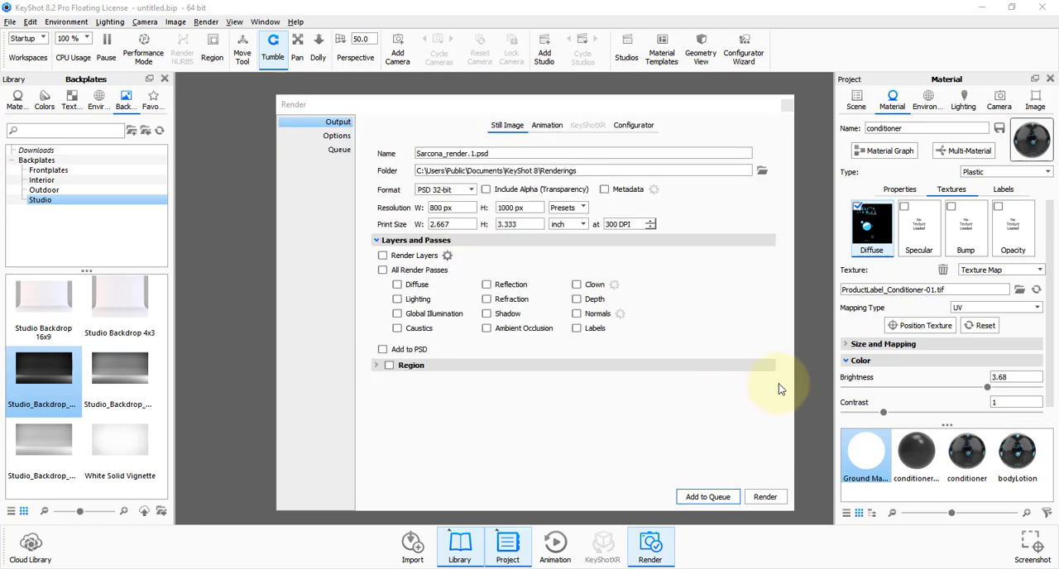
Set the output format to PSD 32-bit and enable adding the passes to the PSD, leaving All Render Passes off.
click(440, 189)
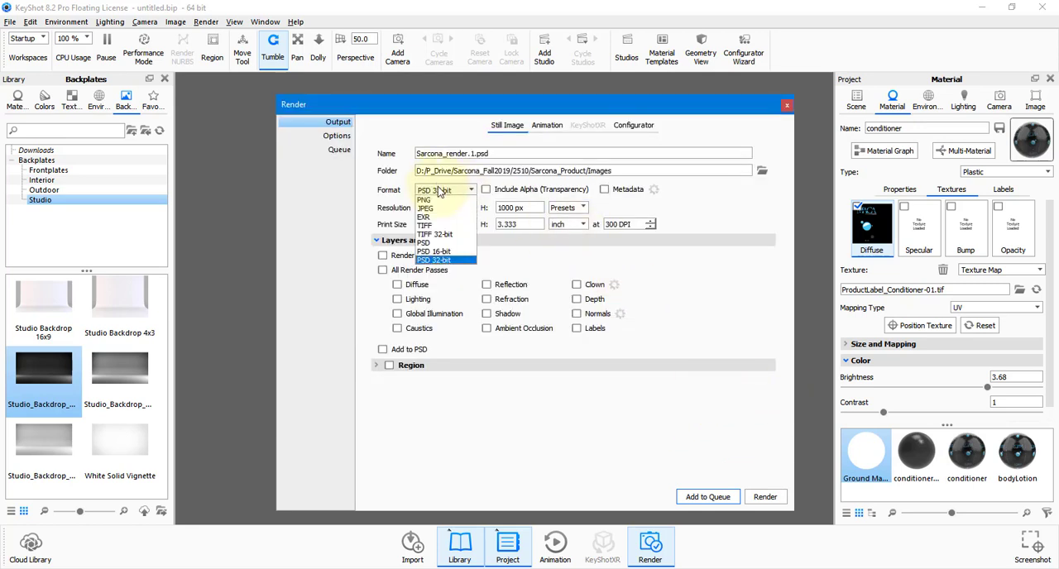
click(438, 260)
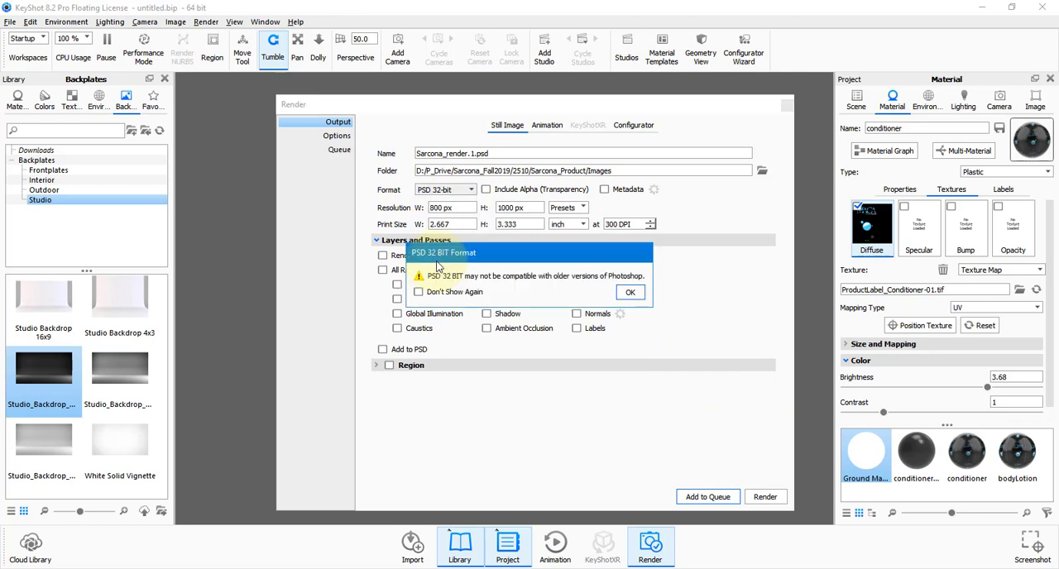
click(631, 296)
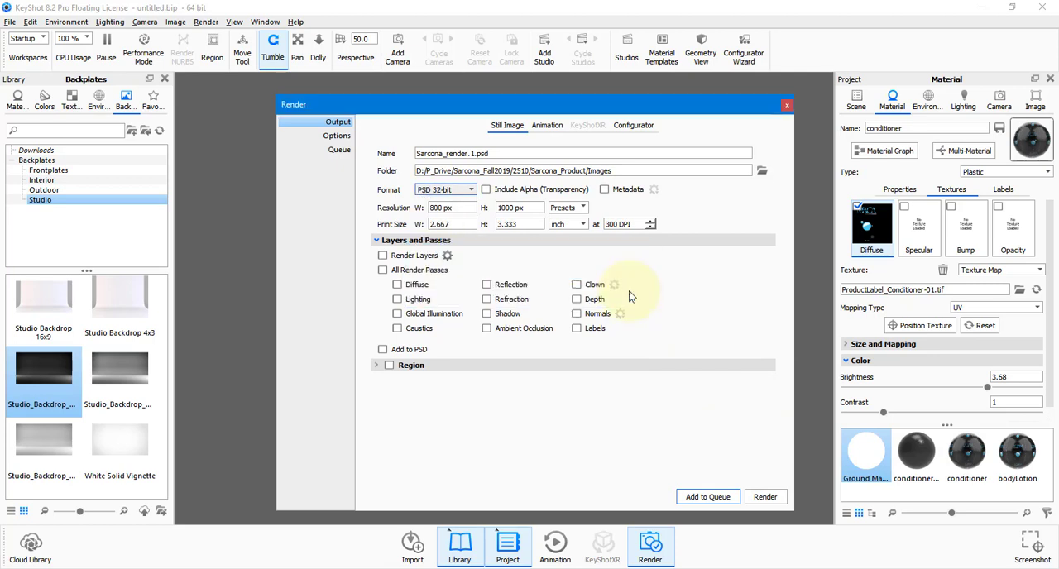
click(382, 270)
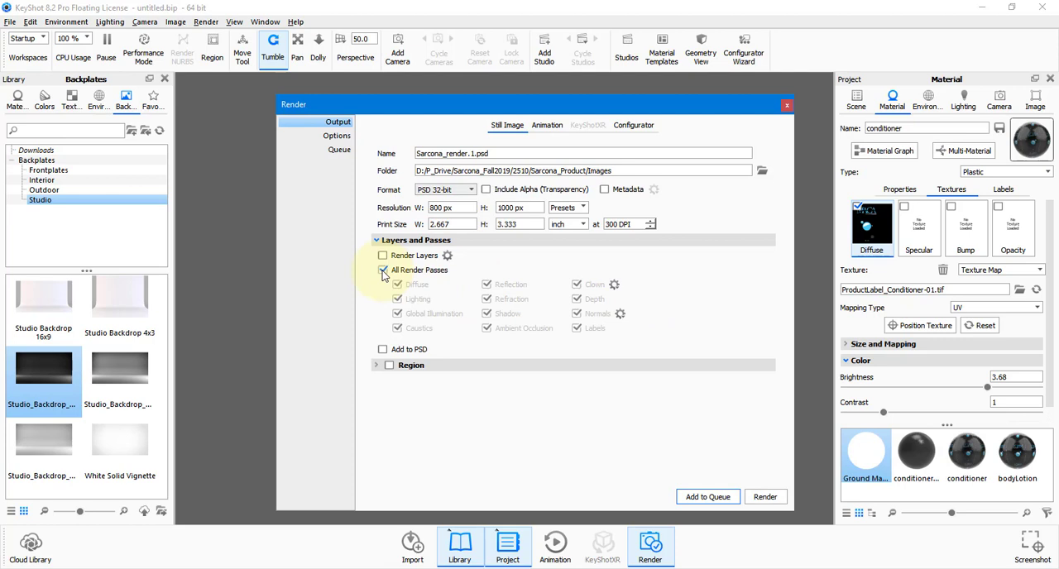
click(382, 349)
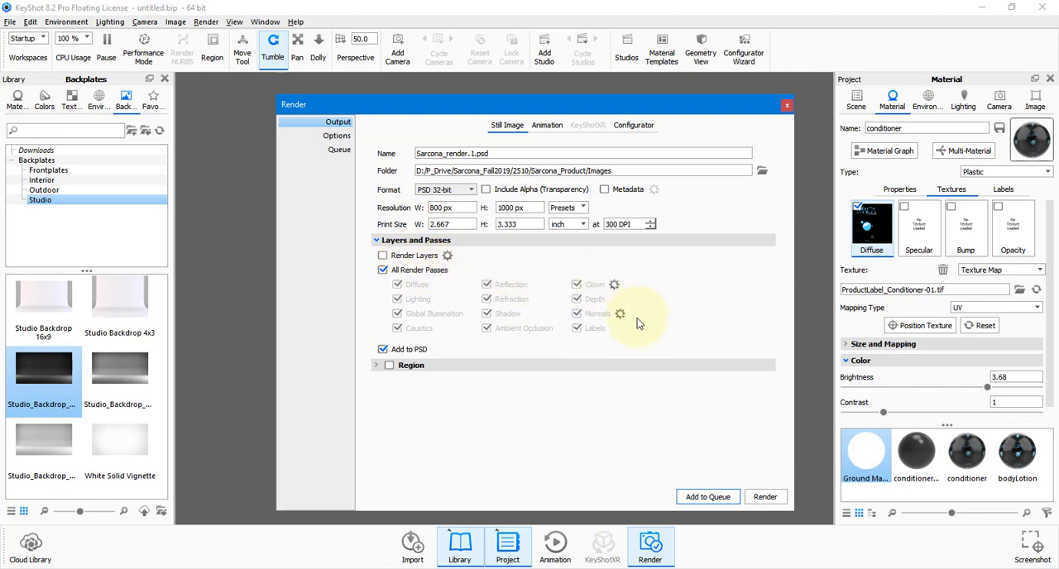
click(382, 270)
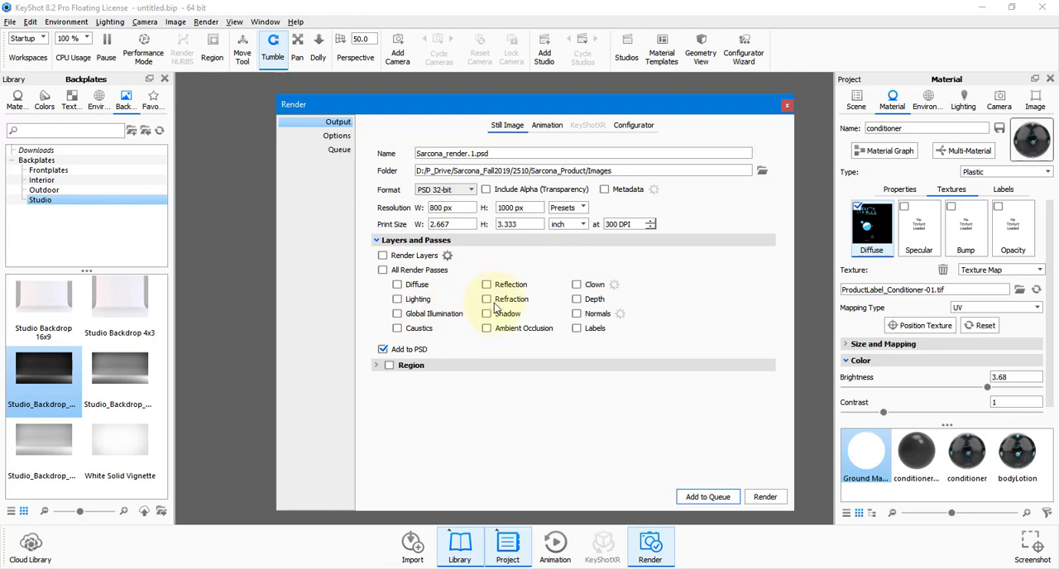
Enable the Ambient Occlusion, Clown, Diffuse, Lighting and Global Illumination render passes, leaving Caustics off.
click(487, 328)
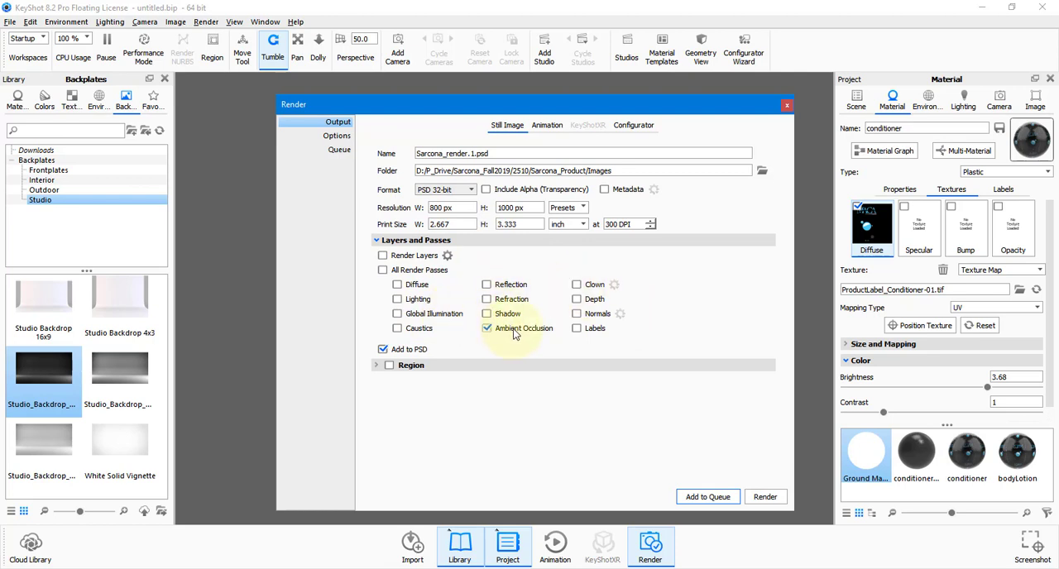
click(576, 286)
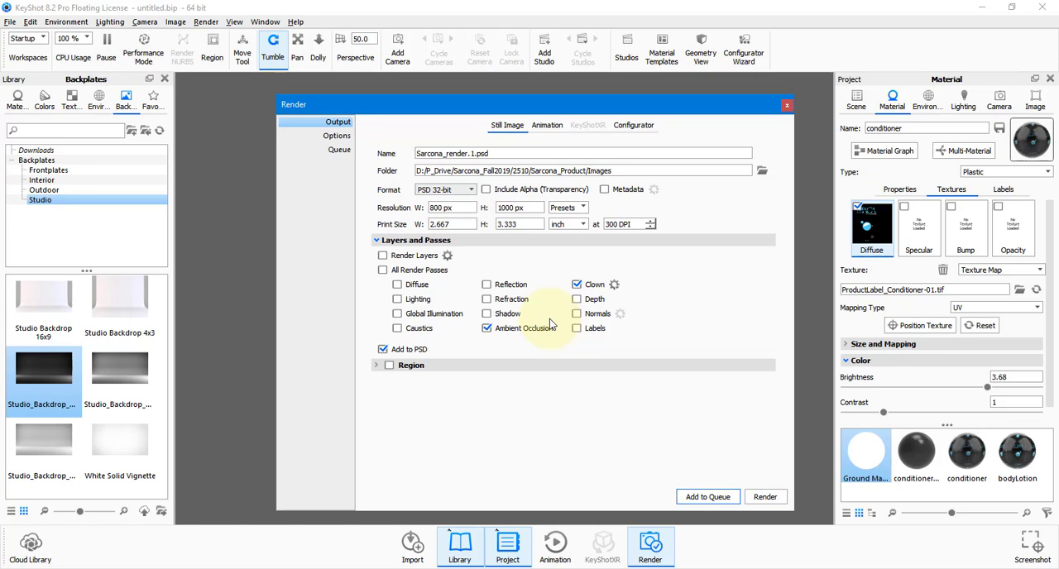
click(398, 285)
click(397, 299)
click(397, 313)
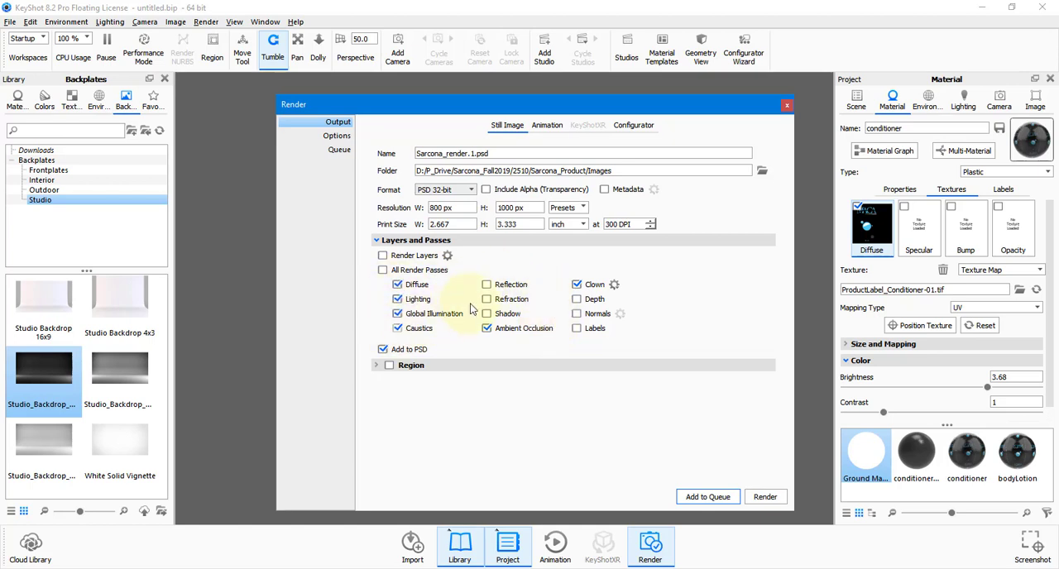
click(397, 328)
click(406, 328)
Enable the Reflection, Refraction, Shadow, Labels, Depth, Normals and Caustics render passes.
click(486, 285)
click(486, 299)
click(488, 315)
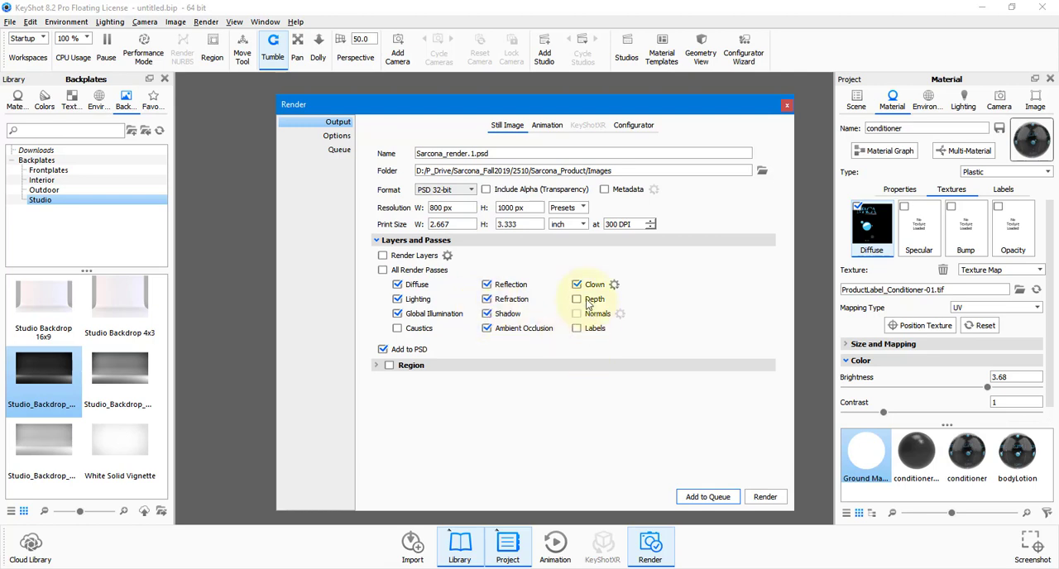
click(584, 328)
click(577, 298)
click(577, 314)
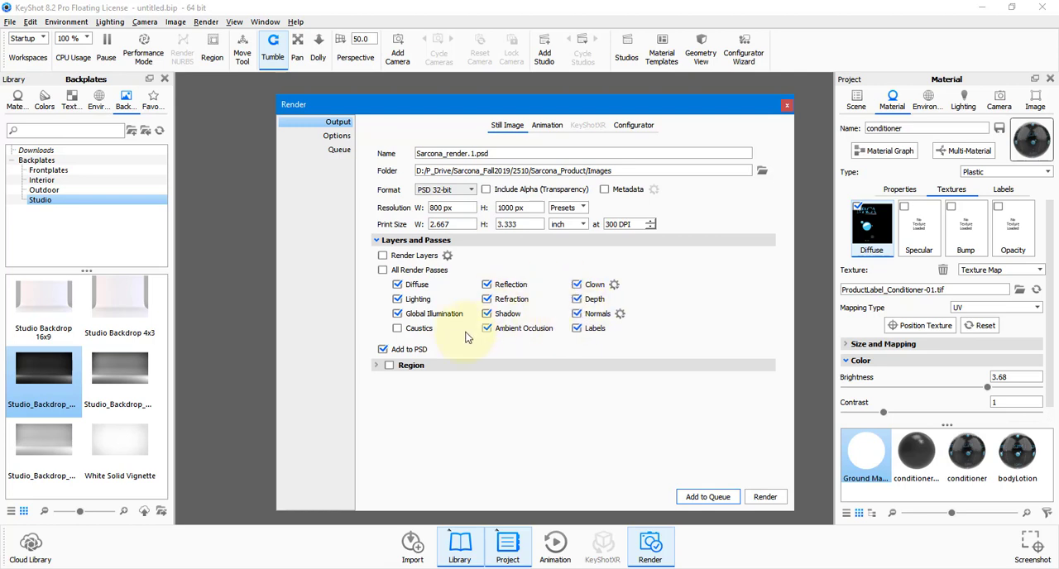
click(405, 328)
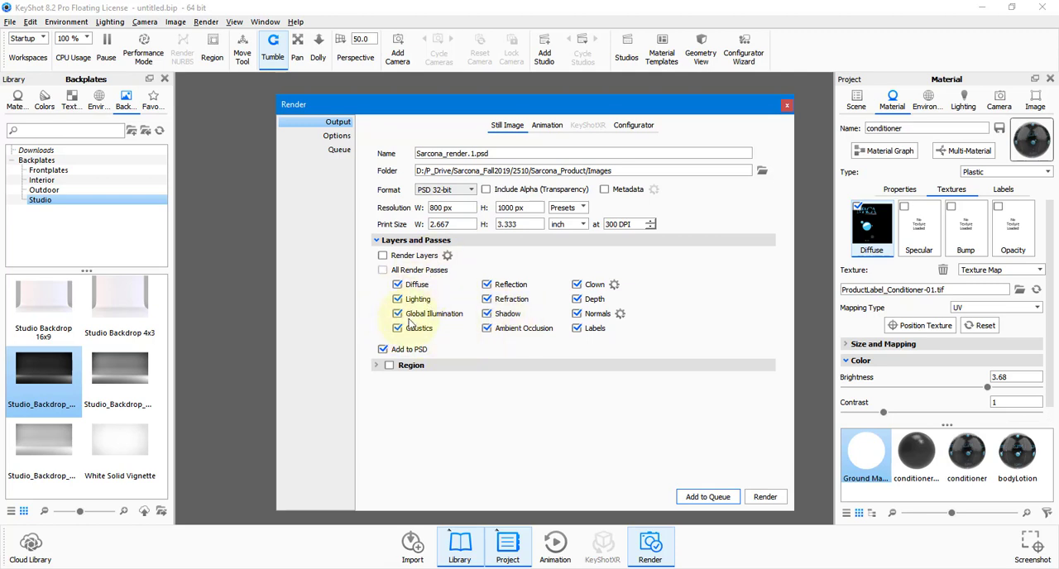
Set the render quality's maximum samples to 64.
click(337, 135)
drag(740, 198, 676, 207)
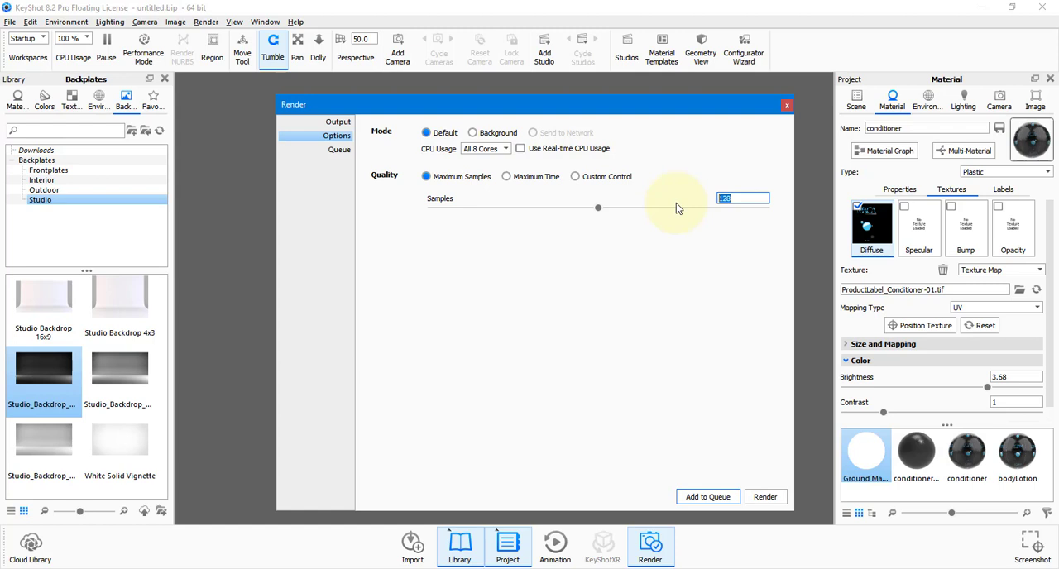
text(64)
key(Tab)
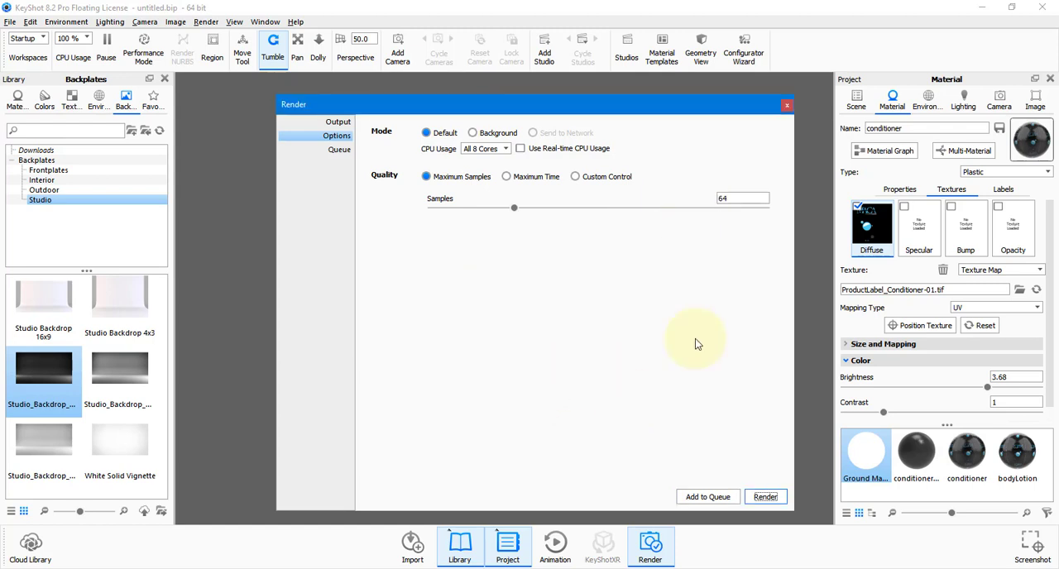
key(alt+Tab)
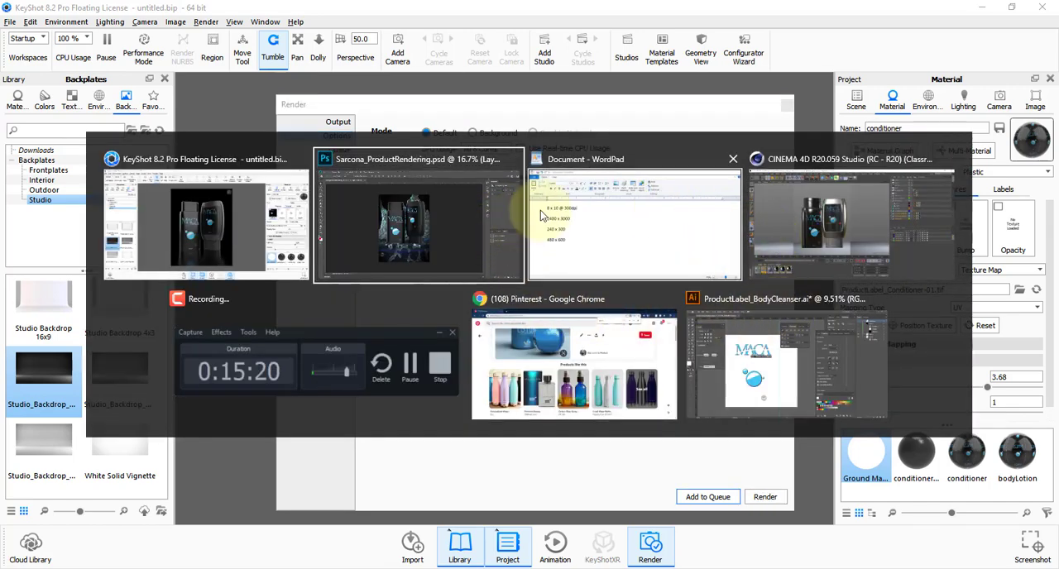
key(alt+shift+Tab)
Try 256 maximum samples for the render quality and settle on 128.
drag(727, 199, 644, 206)
text(256)
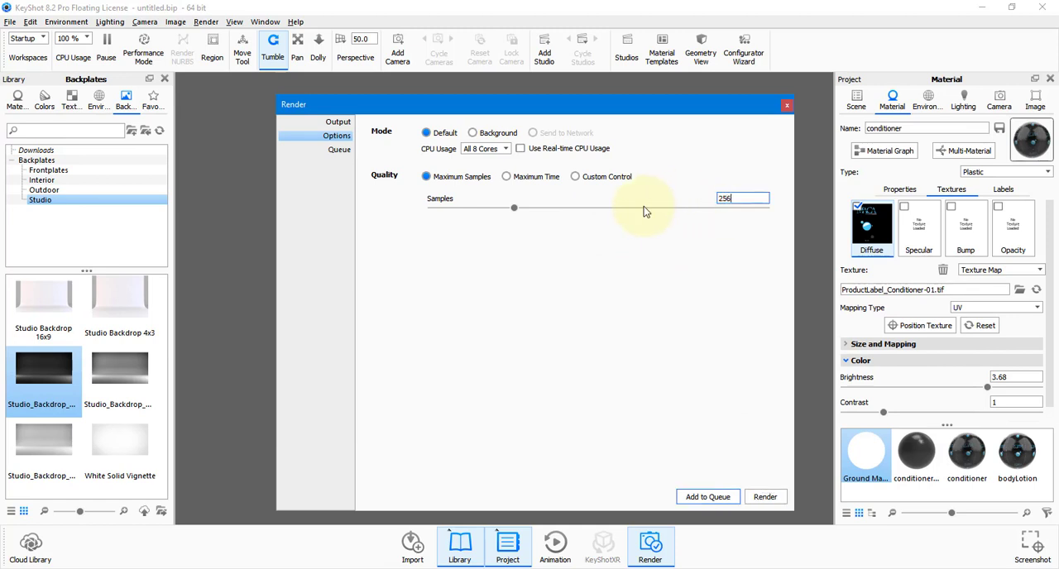
key(Return)
text(128)
key(Return)
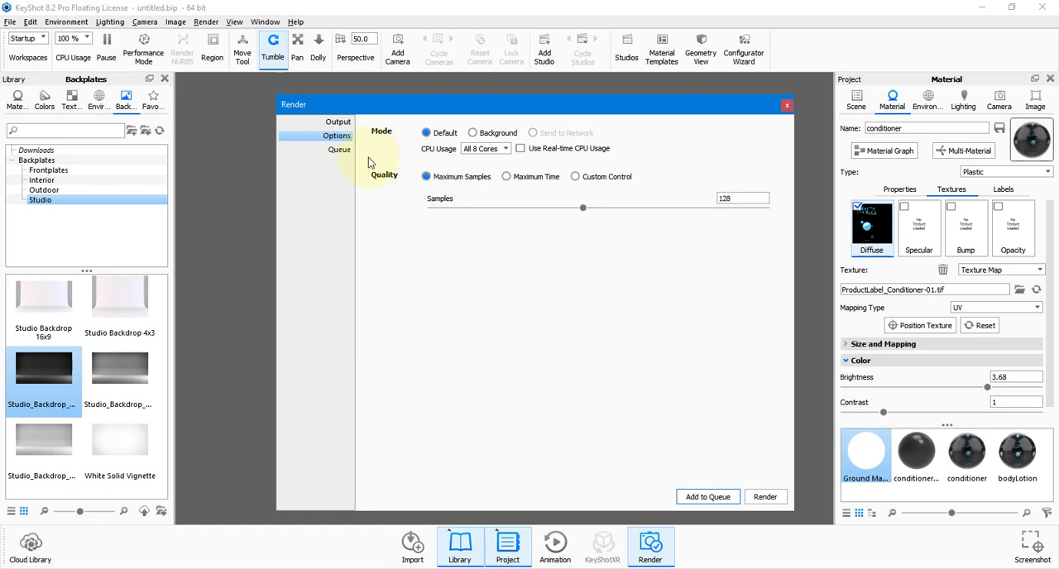
Set the output resolution to 2400 x 3000 px and start the render.
click(339, 123)
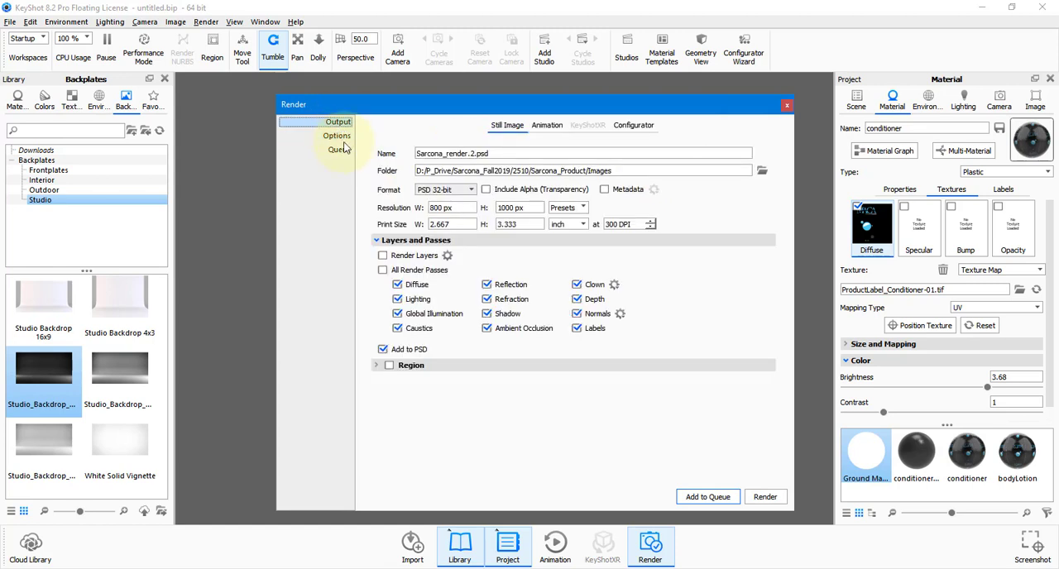
click(439, 208)
drag(454, 207, 384, 202)
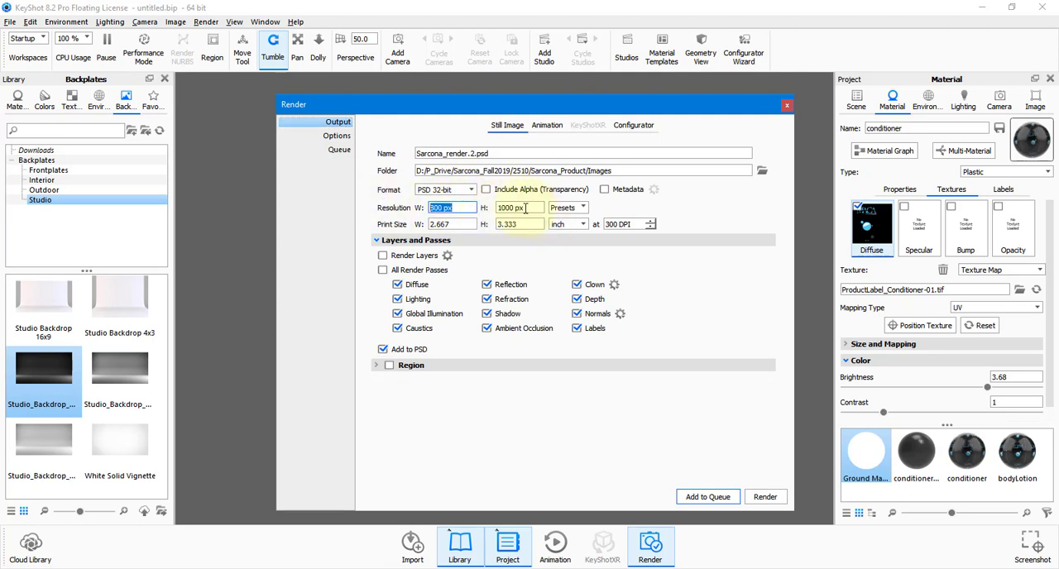
drag(530, 208, 410, 202)
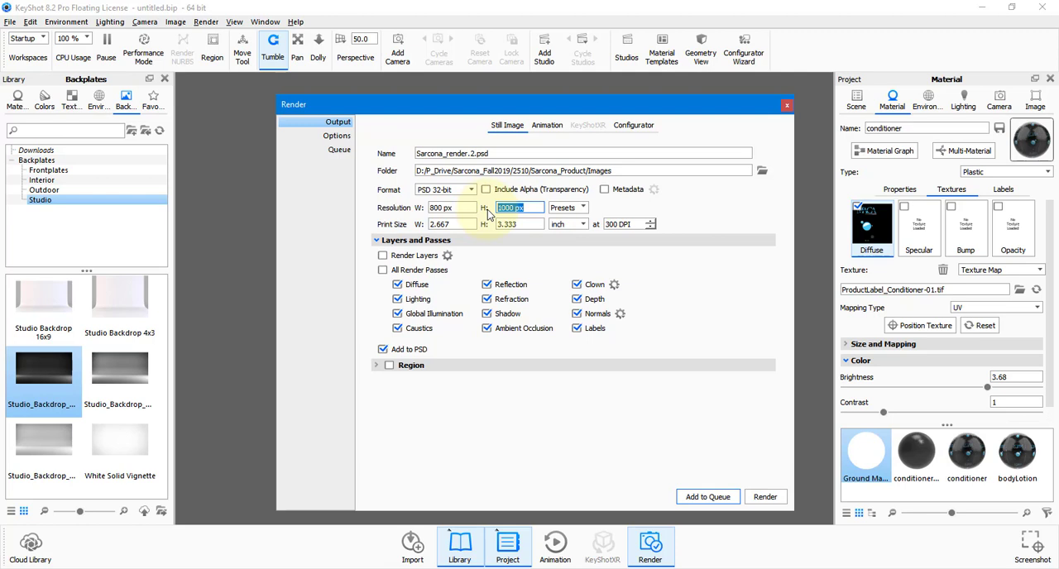
drag(477, 208, 371, 170)
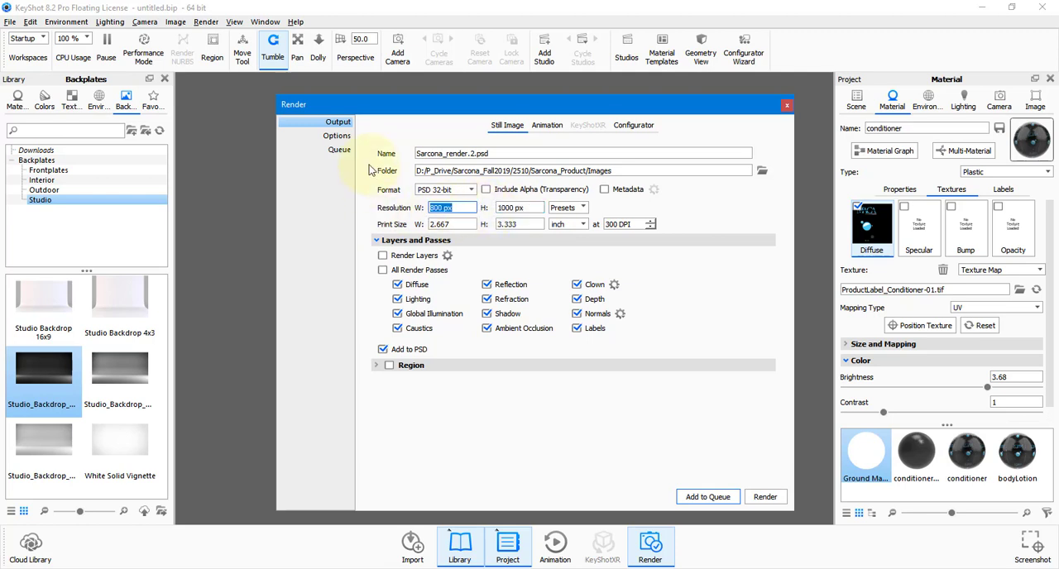
text(2400)
key(Tab)
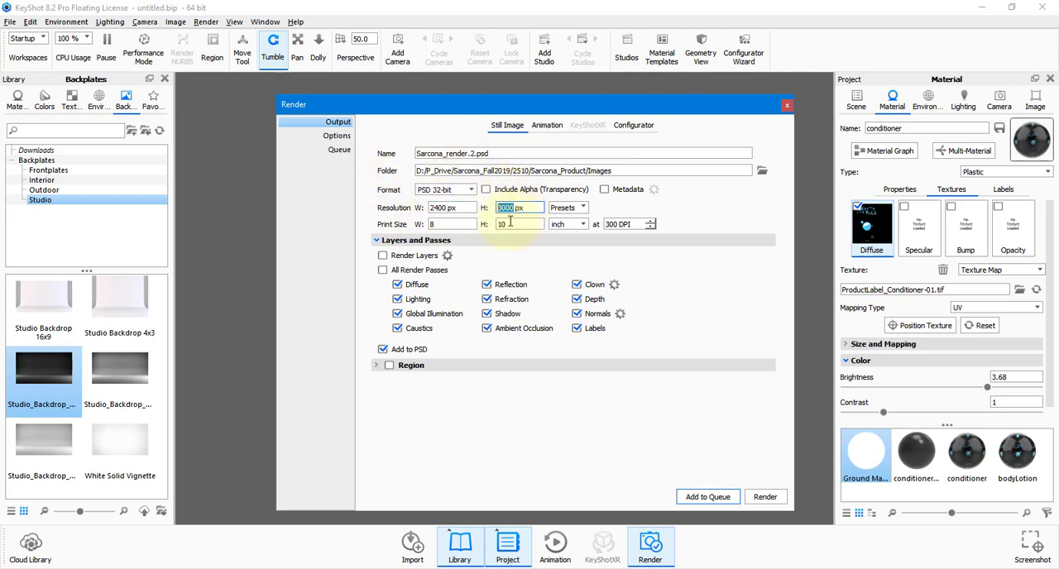
click(759, 500)
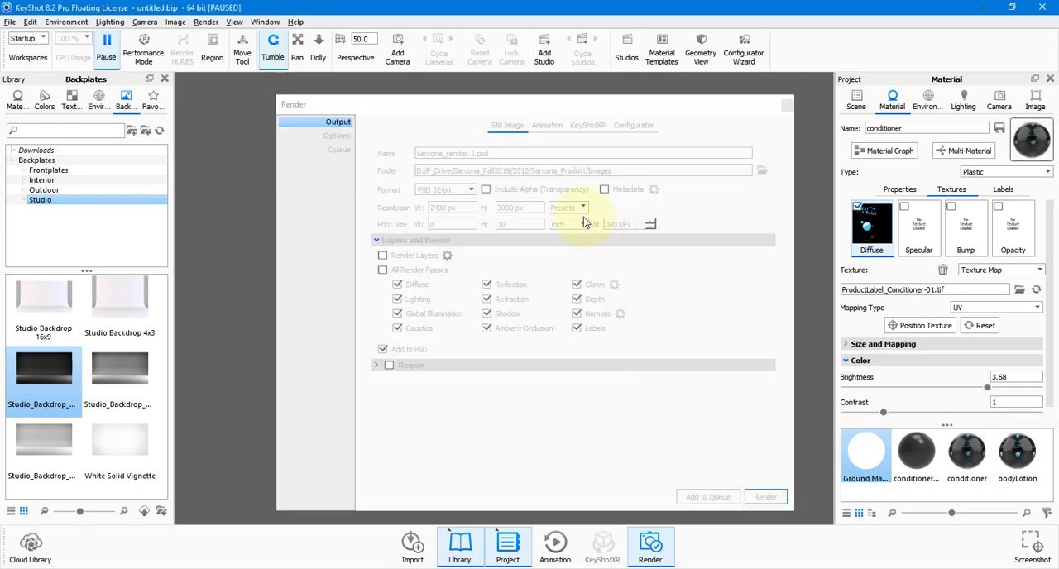
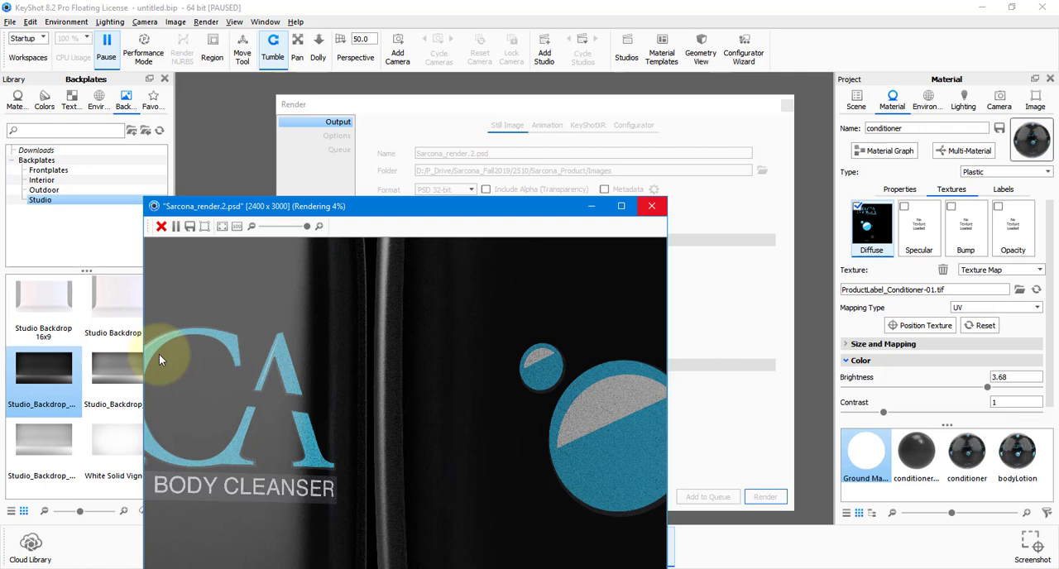
Stop the running render of Sarcona_render.2.psd.
key(Escape)
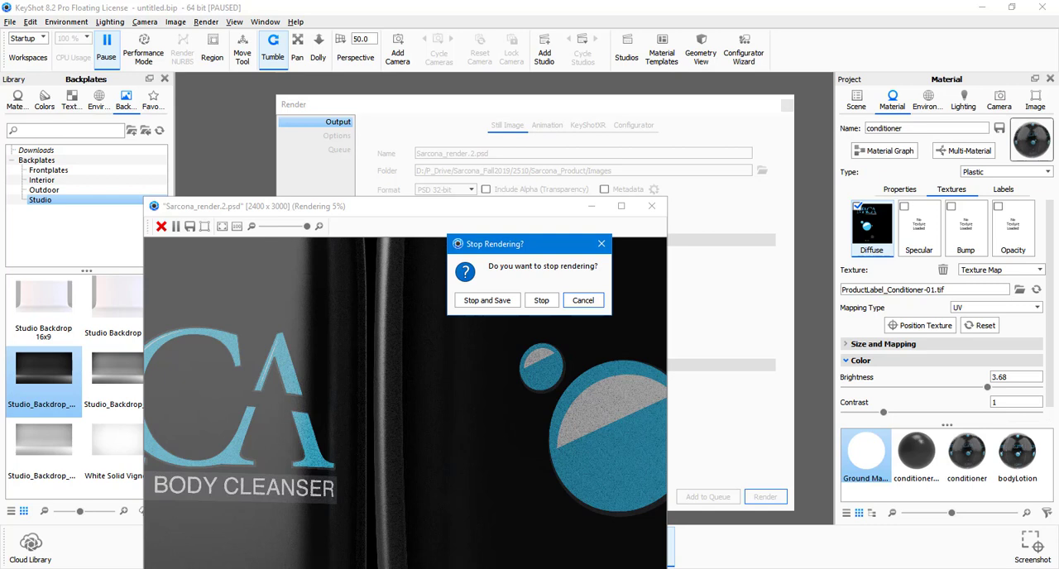
key(Tab)
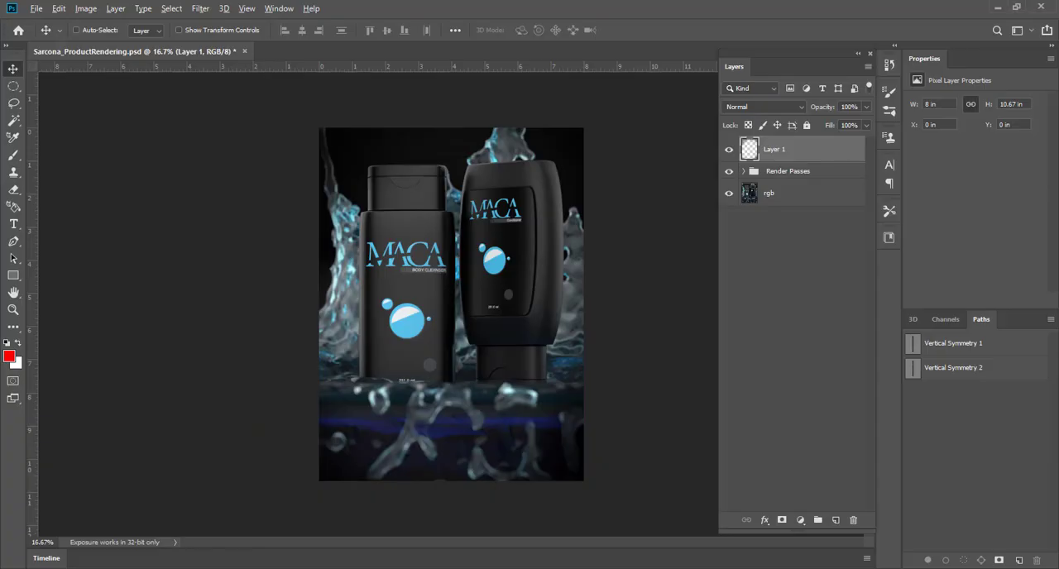
In Photoshop, close Sarcona_ProductRendering.psd and open KeyshotProducts.9.psd from the Sarcona_Product Images folder.
click(245, 51)
click(468, 221)
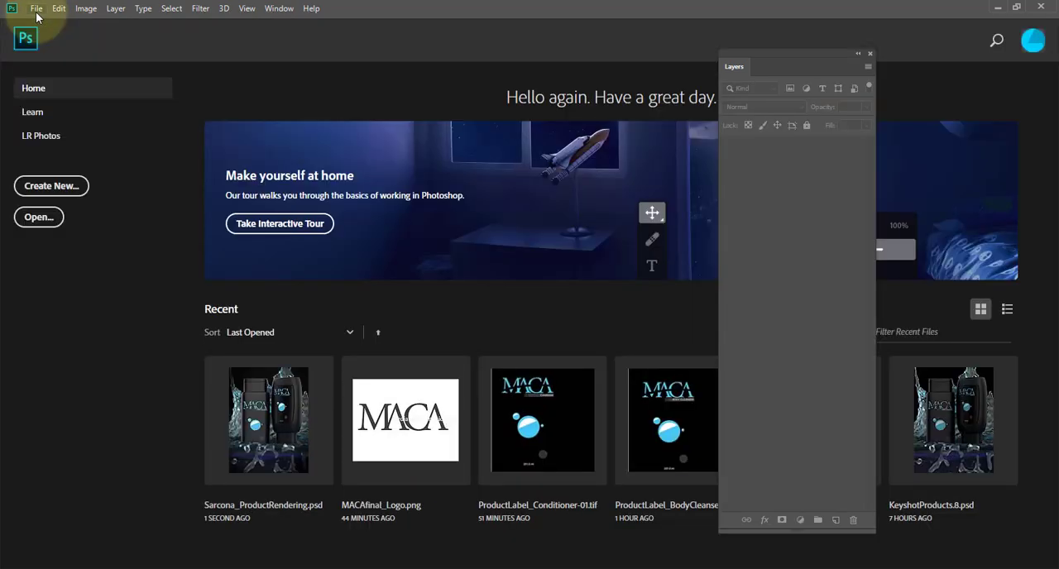
click(36, 8)
click(33, 33)
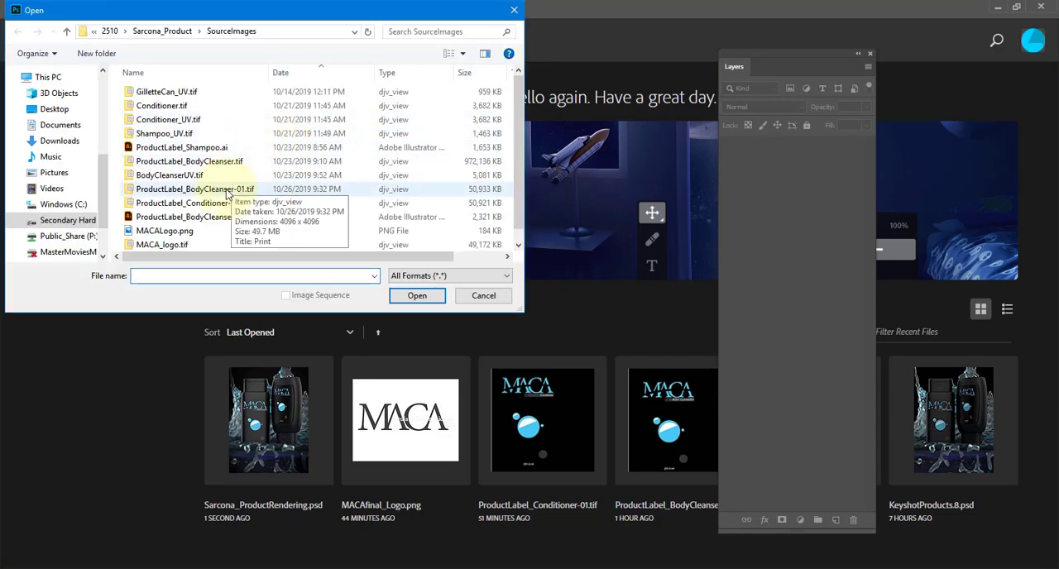
click(165, 31)
click(174, 97)
double_click(172, 97)
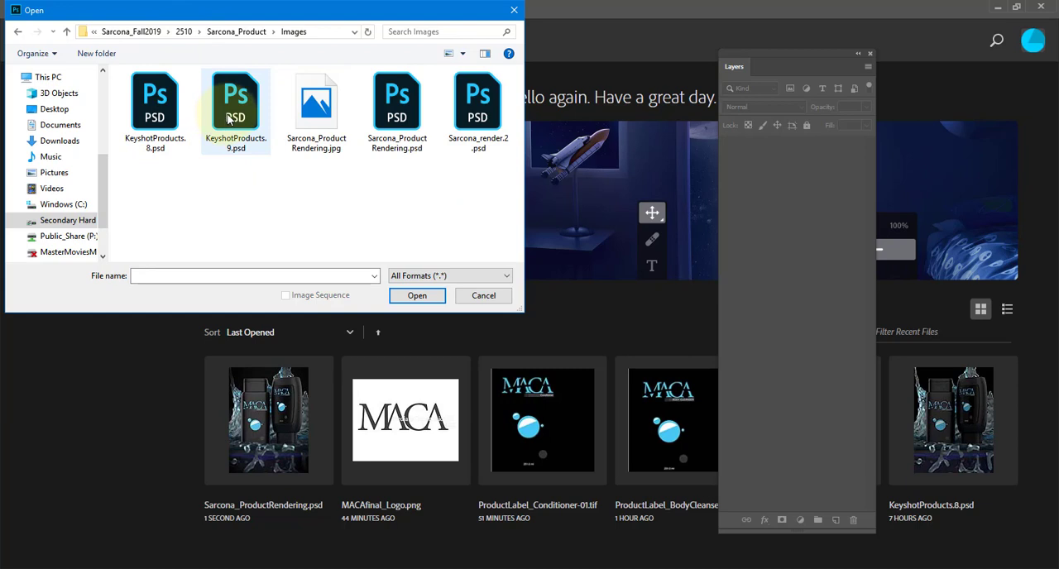
double_click(230, 120)
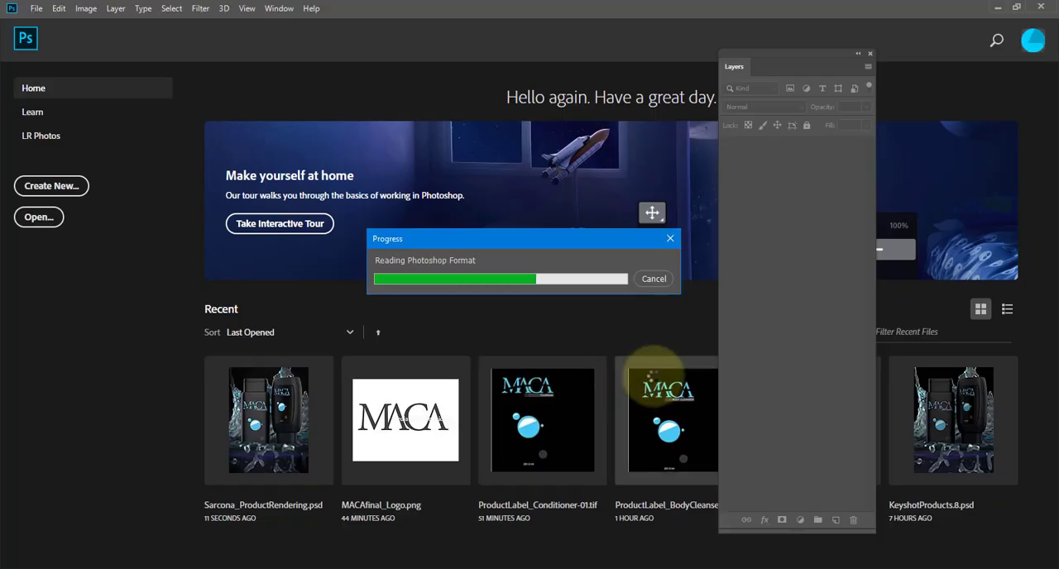
Switch to KeyShot, save the scene as the BIP file KeyshotProduct_001 in the Scenes folder, and close the program.
key(alt+Tab)
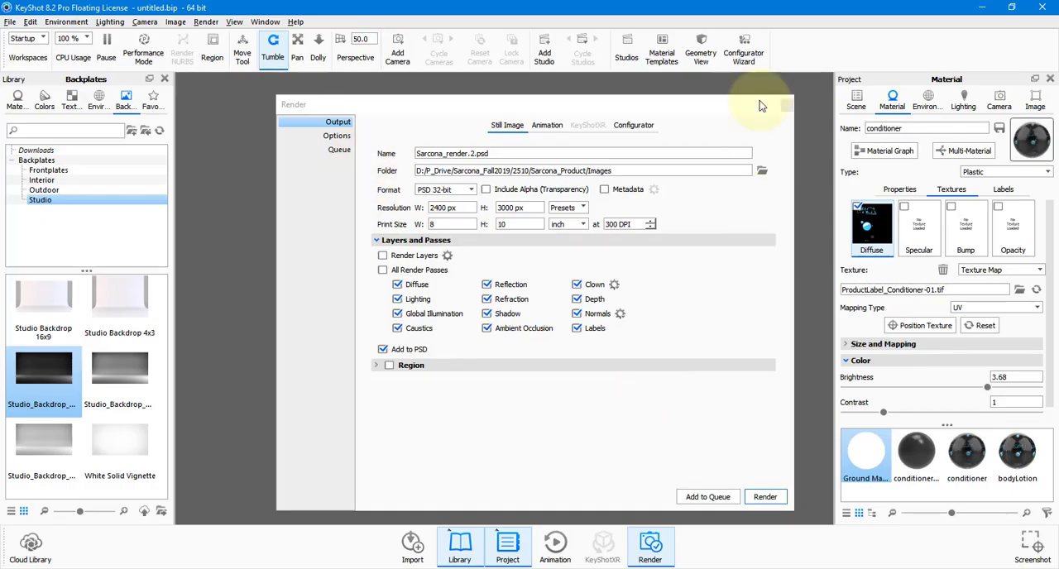
click(787, 105)
key(ctrl+s)
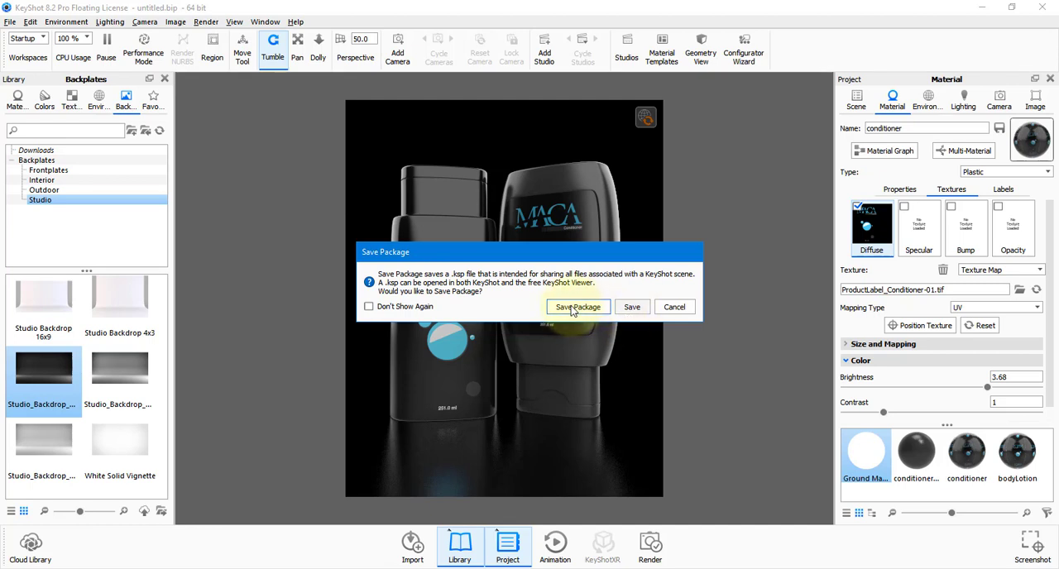
click(631, 309)
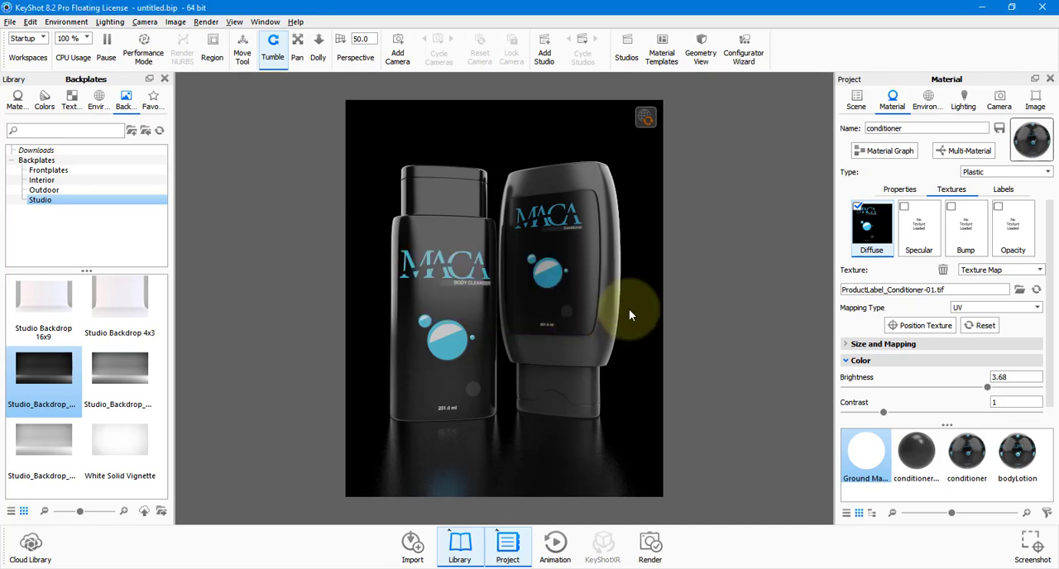
text(K)
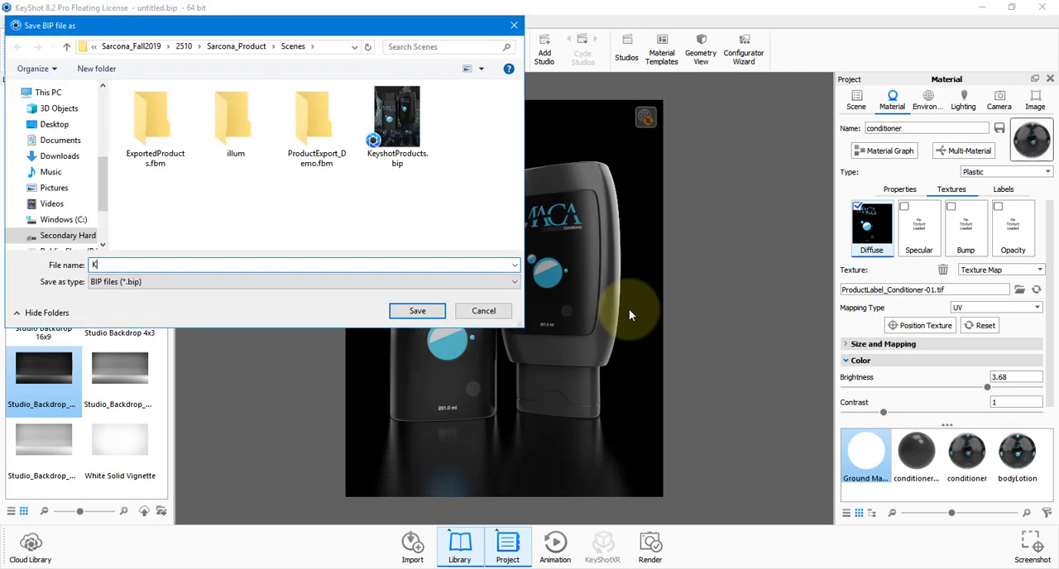
text(eyshotProduct_001)
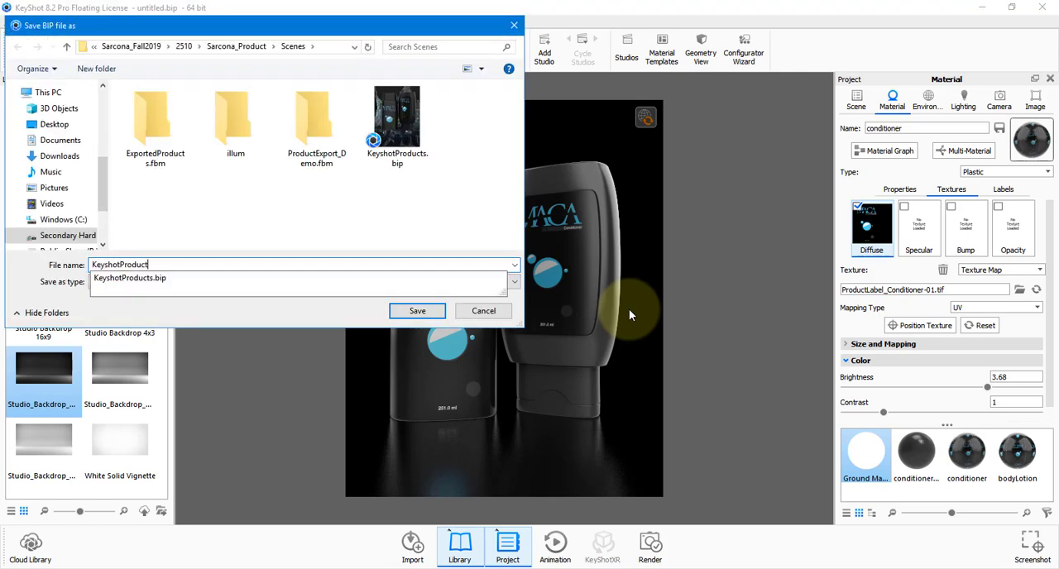
key(Return)
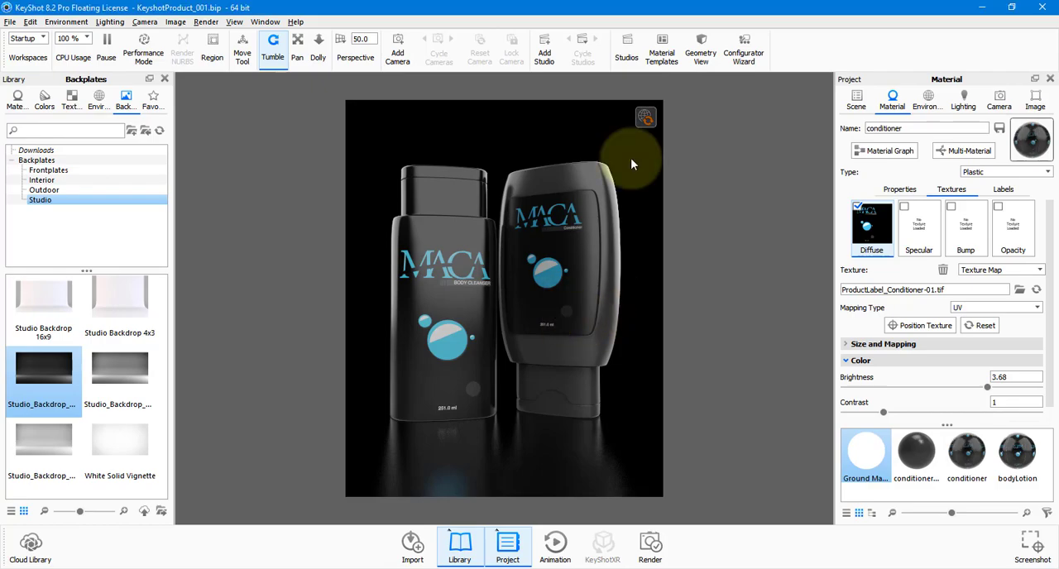
click(1044, 10)
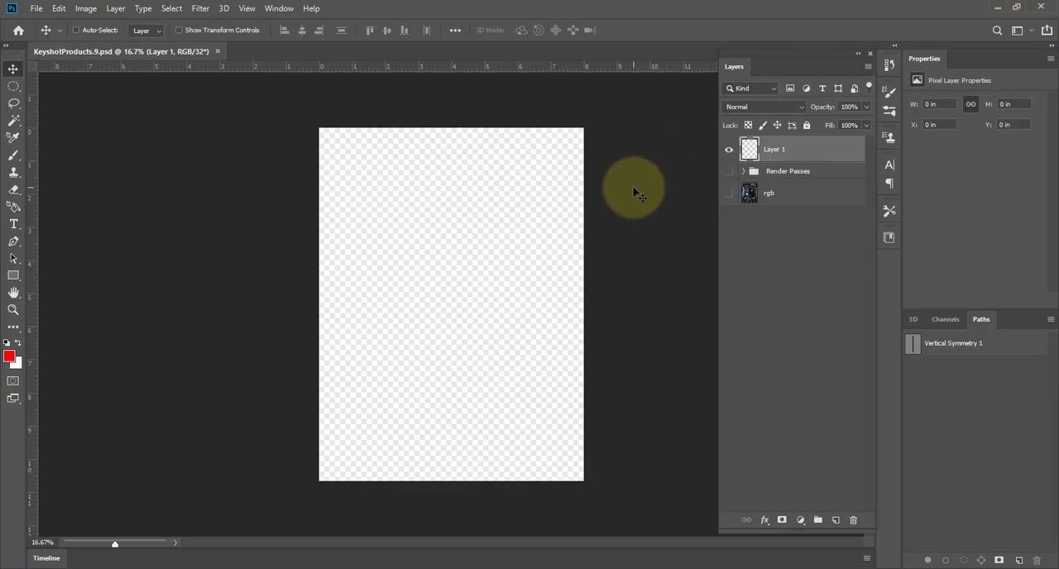
Hide Layer 1, show the rgb layer and select it.
click(779, 229)
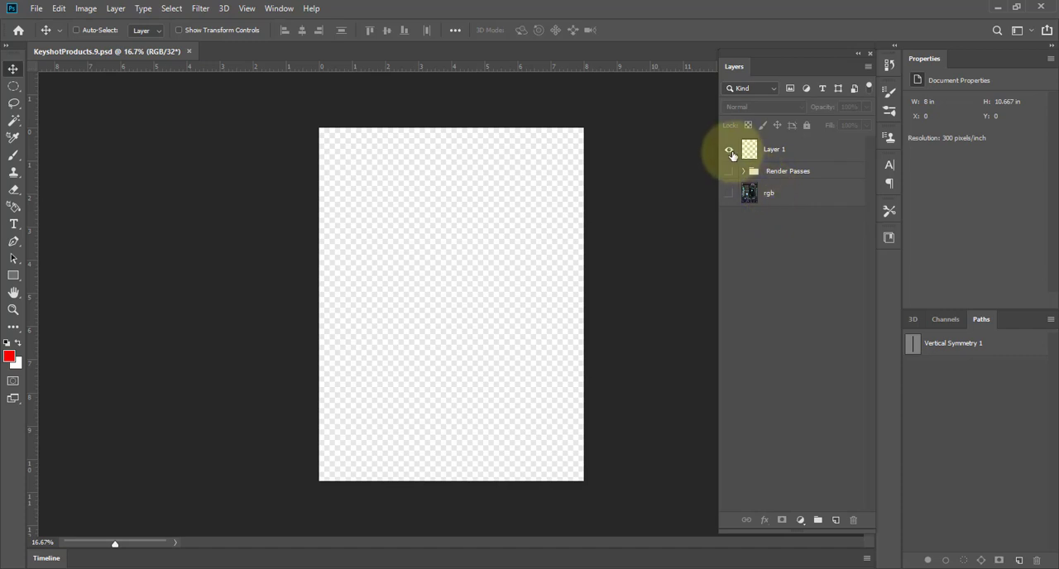
click(730, 193)
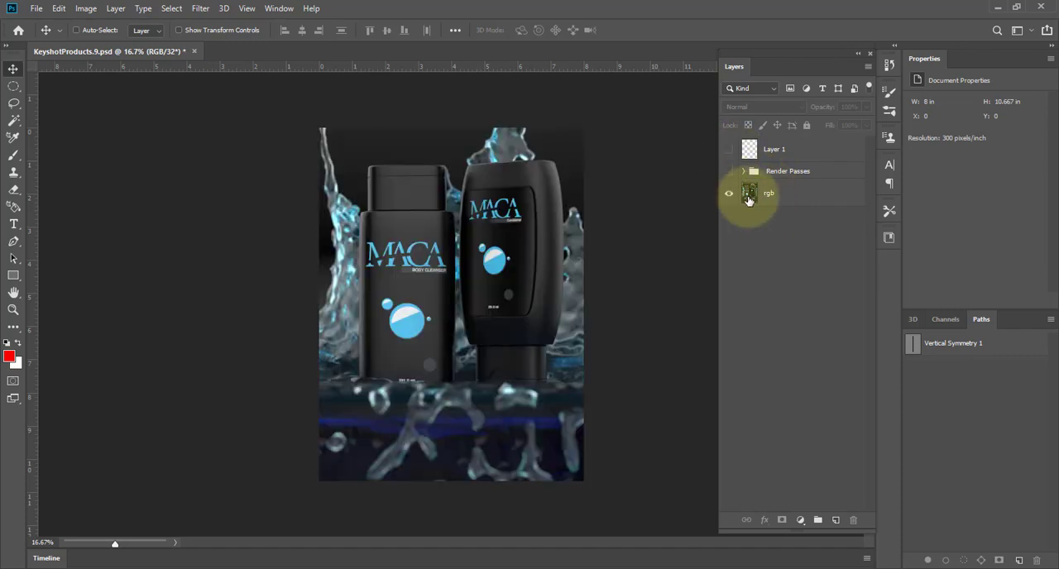
click(749, 197)
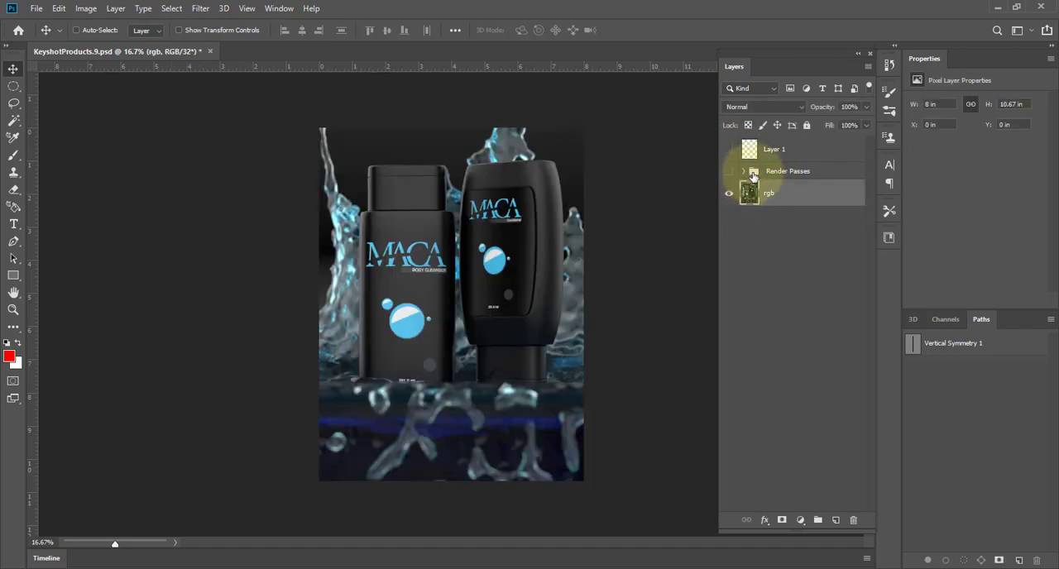
Expand and show the Render Passes group, and make all of its pass layers visible.
click(795, 172)
click(743, 172)
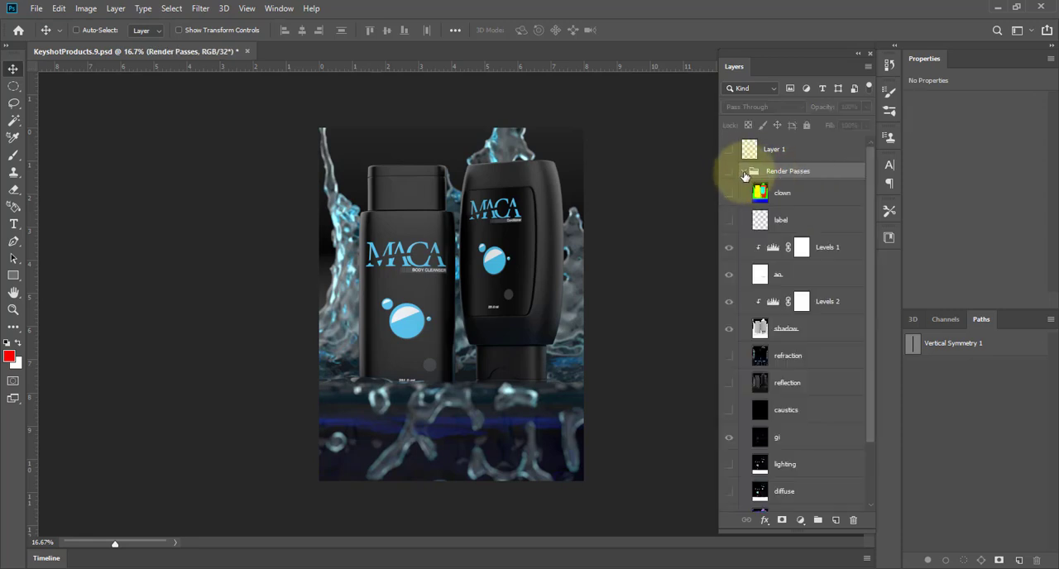
click(731, 173)
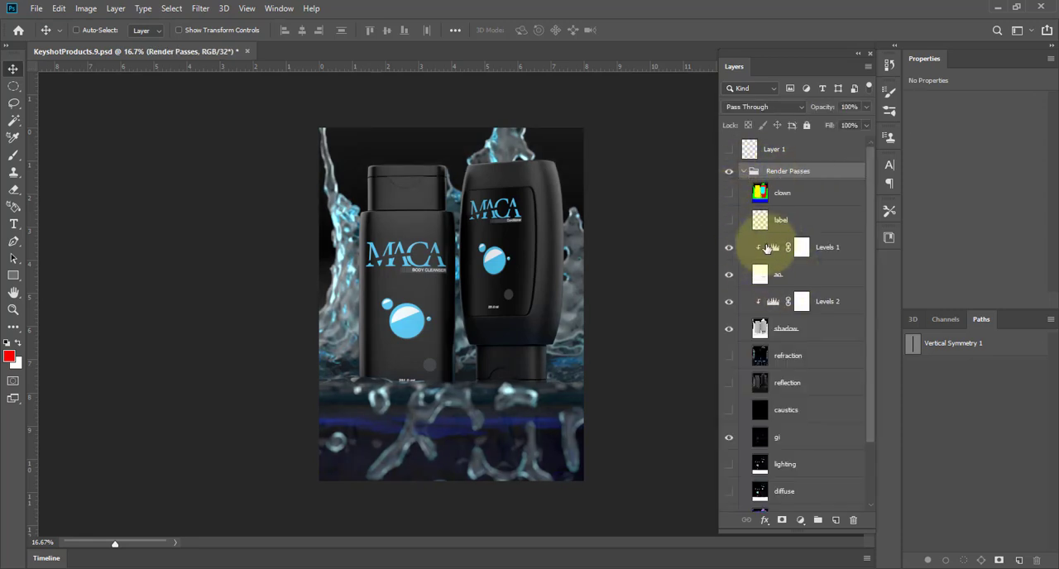
mouse_move(768, 247)
mouse_down()
mouse_move(843, 519)
mouse_move(755, 235)
mouse_move(752, 245)
mouse_up()
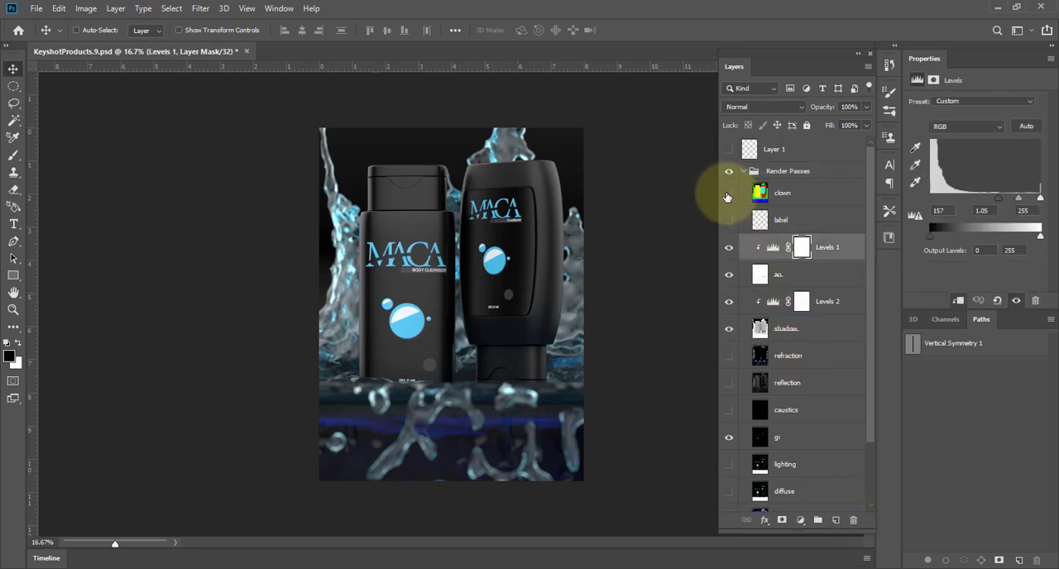
drag(727, 202, 729, 447)
drag(728, 502, 742, 201)
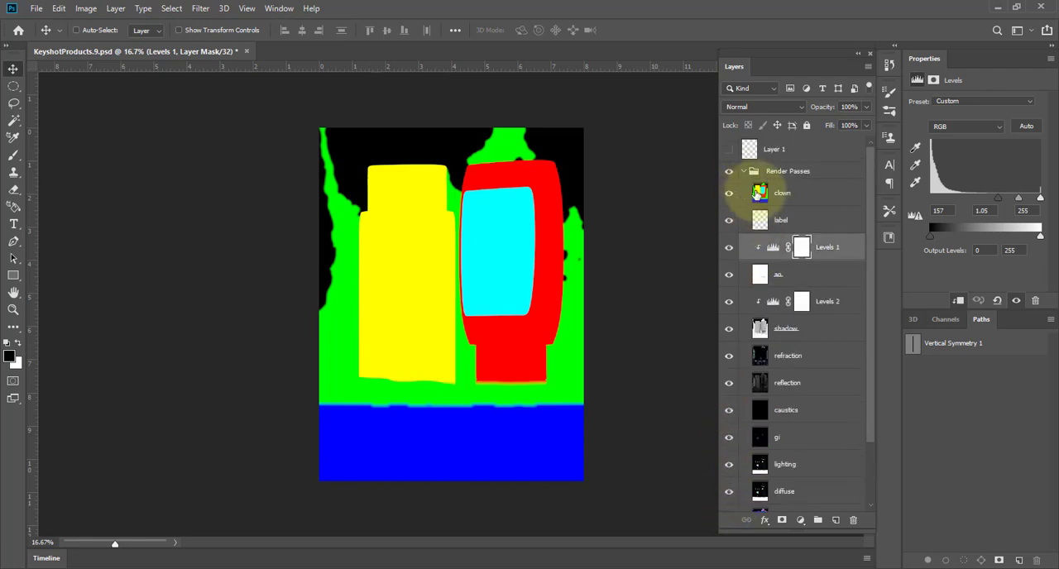
Select the clown pass layer and activate the Magic Wand tool.
click(758, 192)
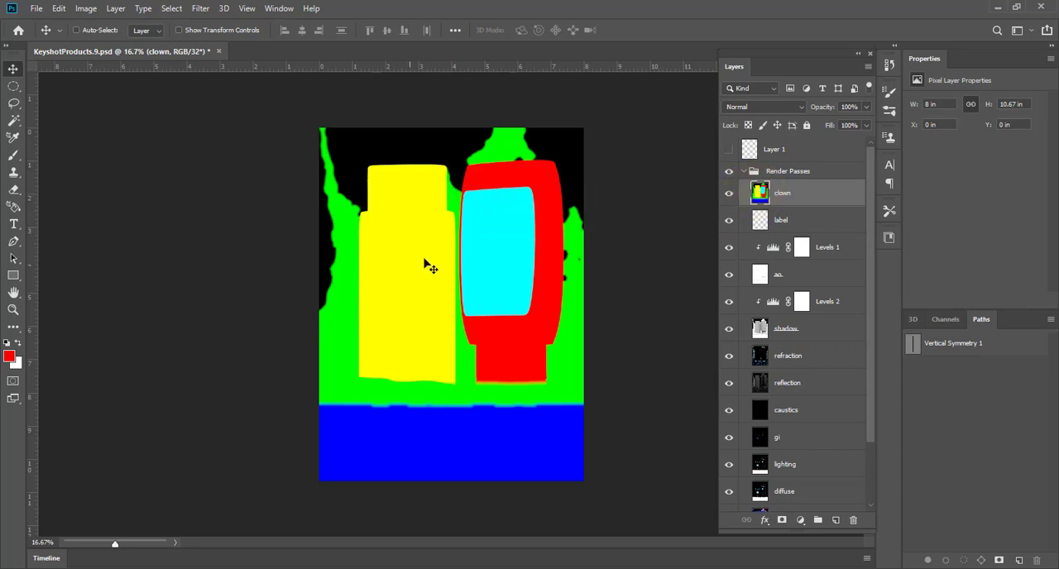
click(179, 12)
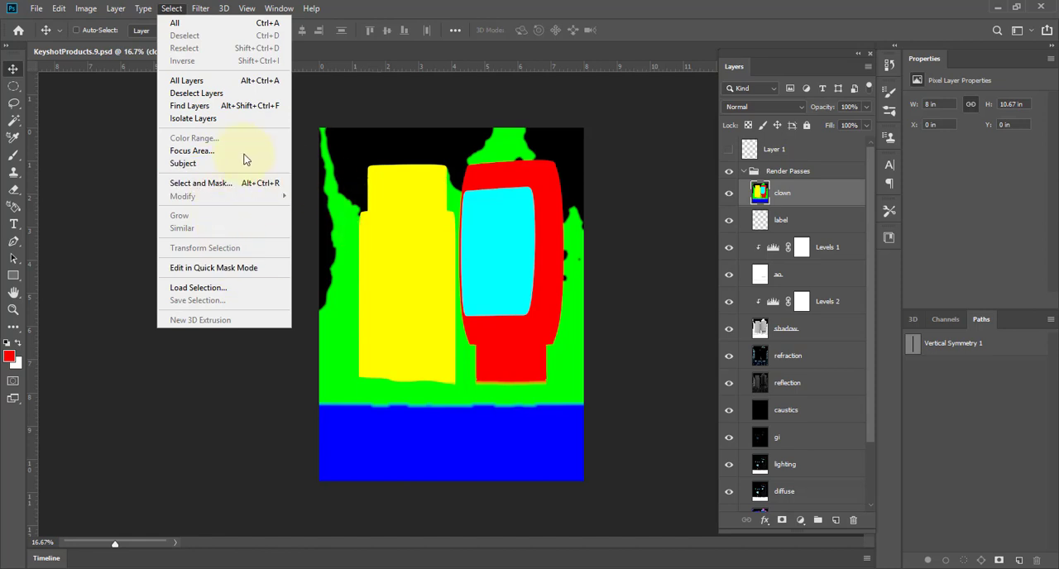
click(389, 227)
key(w)
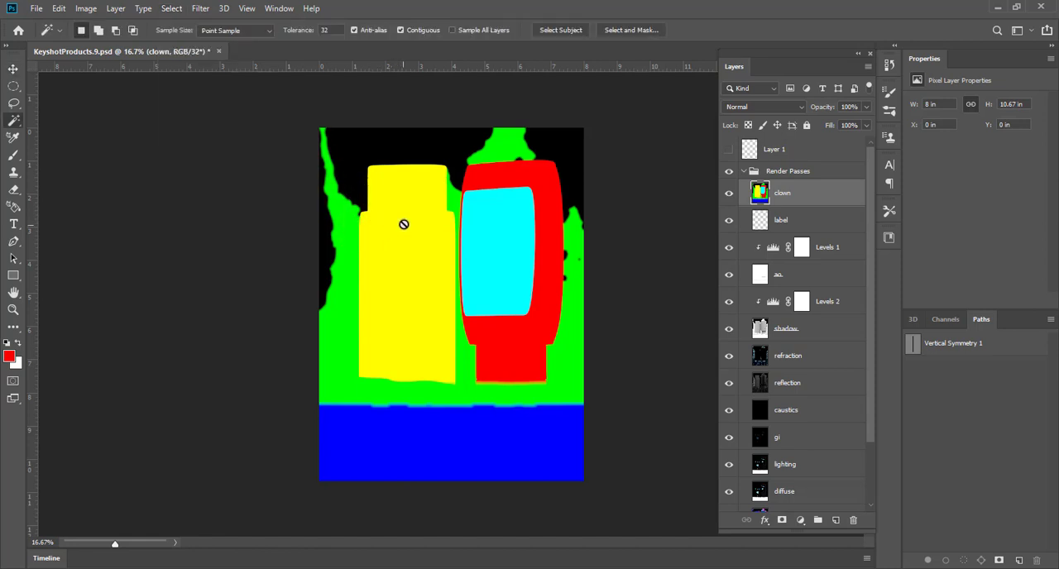
right_click(13, 121)
click(62, 133)
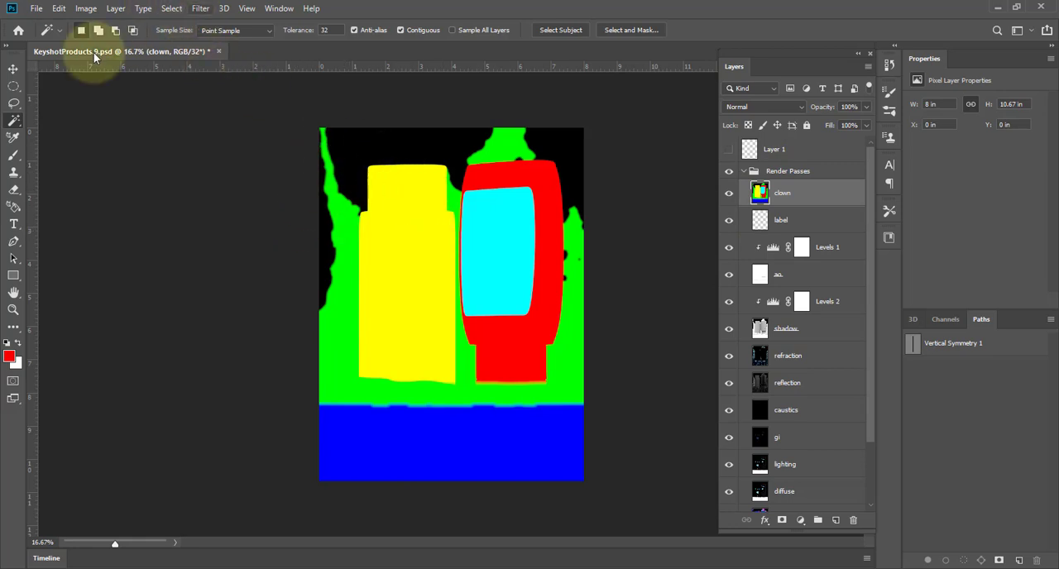
click(19, 122)
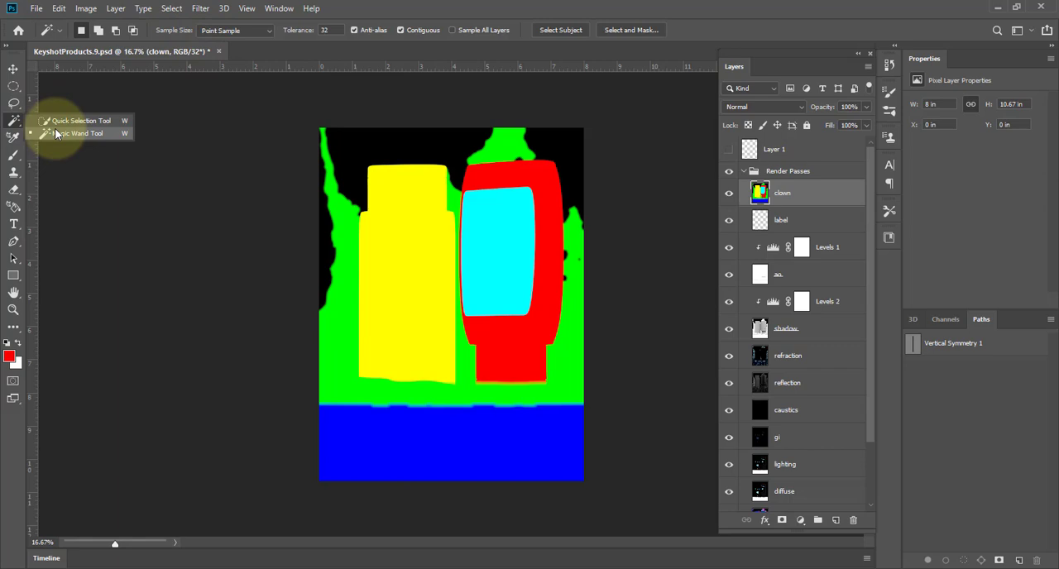
click(172, 8)
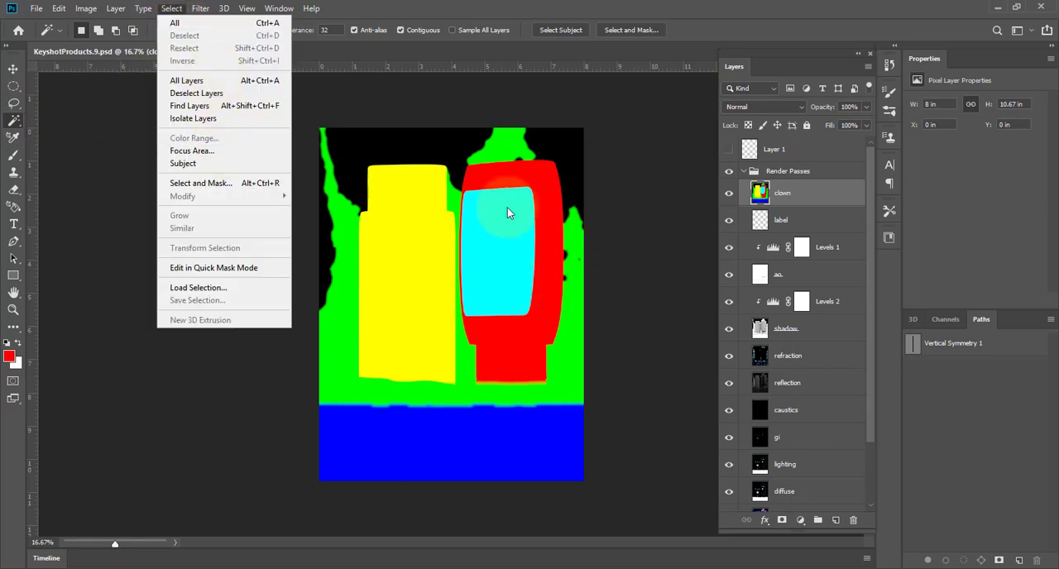
click(787, 196)
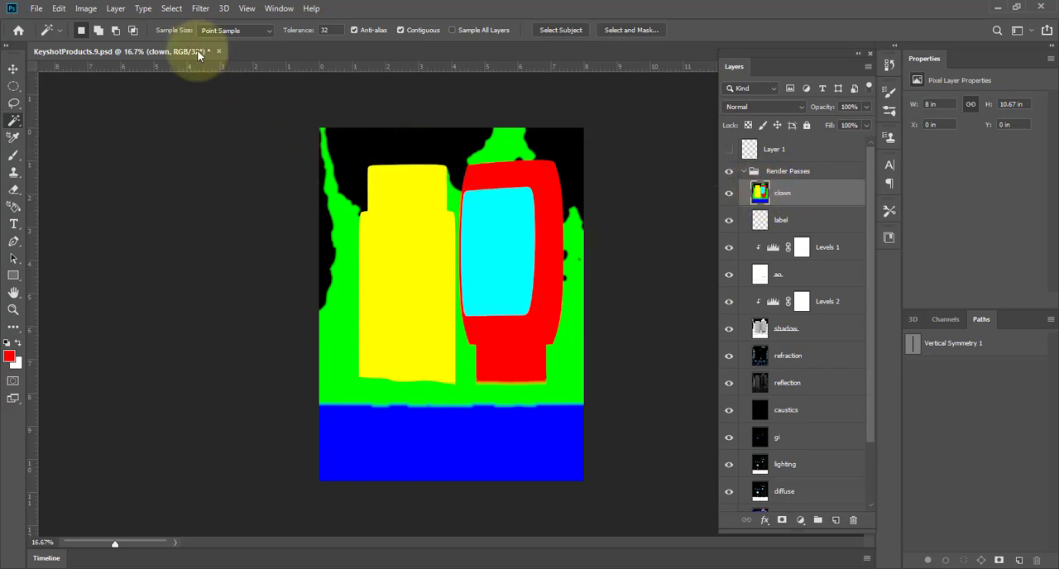
Convert the document to 8 bits per channel without merging layers, and select the clown pass's yellow bottle area with the Magic Wand.
click(116, 8)
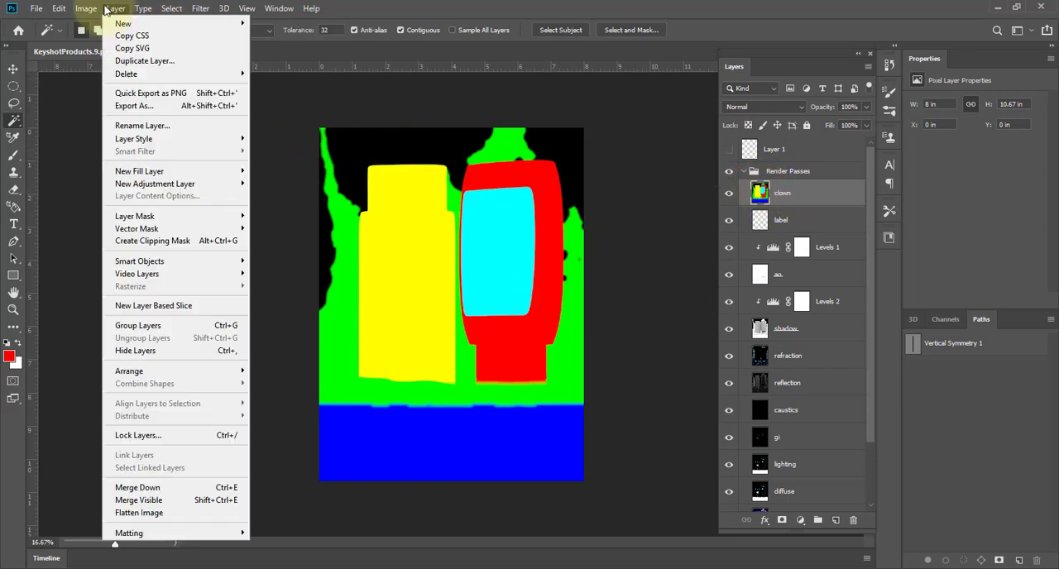
mouse_move(86, 9)
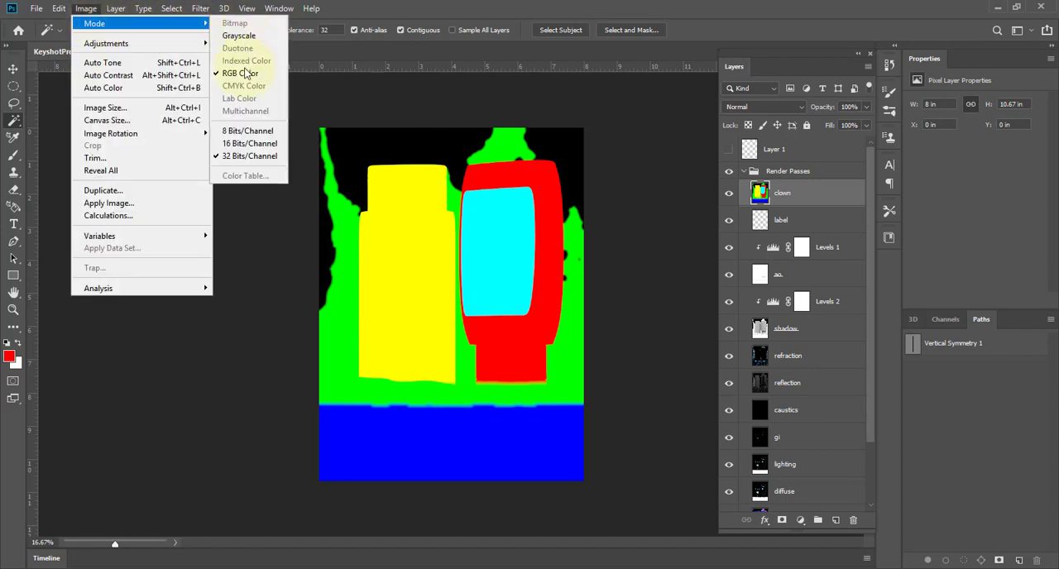
click(246, 131)
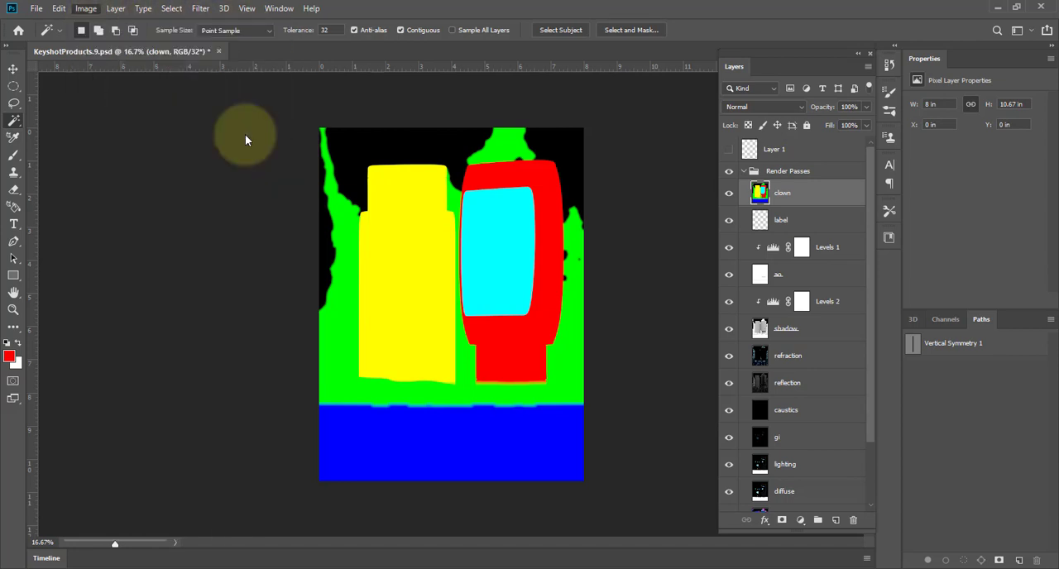
click(620, 221)
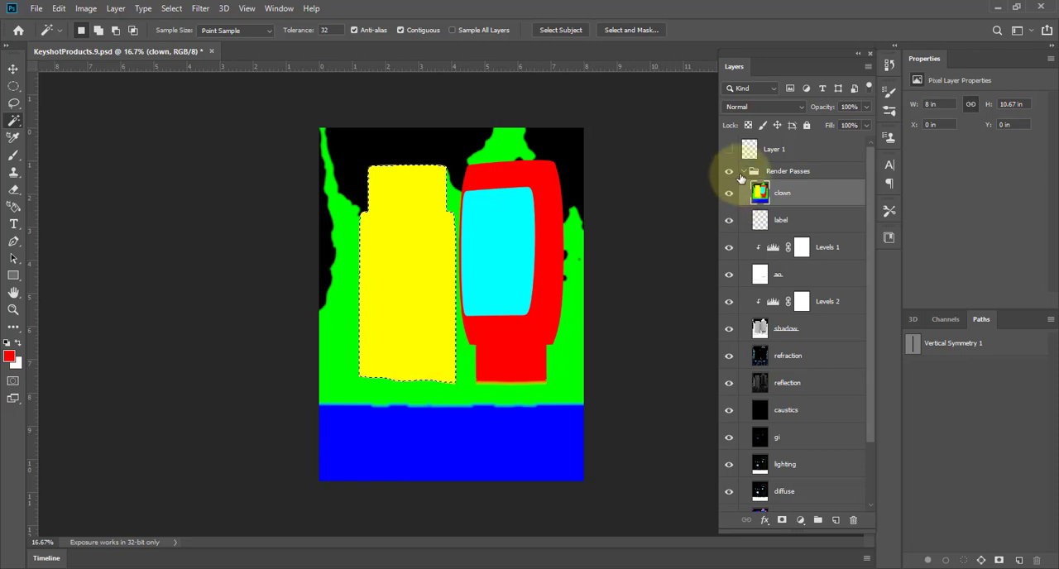
Collapse and hide the Render Passes group, and add a new layer directly above the rgb layer.
click(743, 173)
click(730, 173)
click(768, 197)
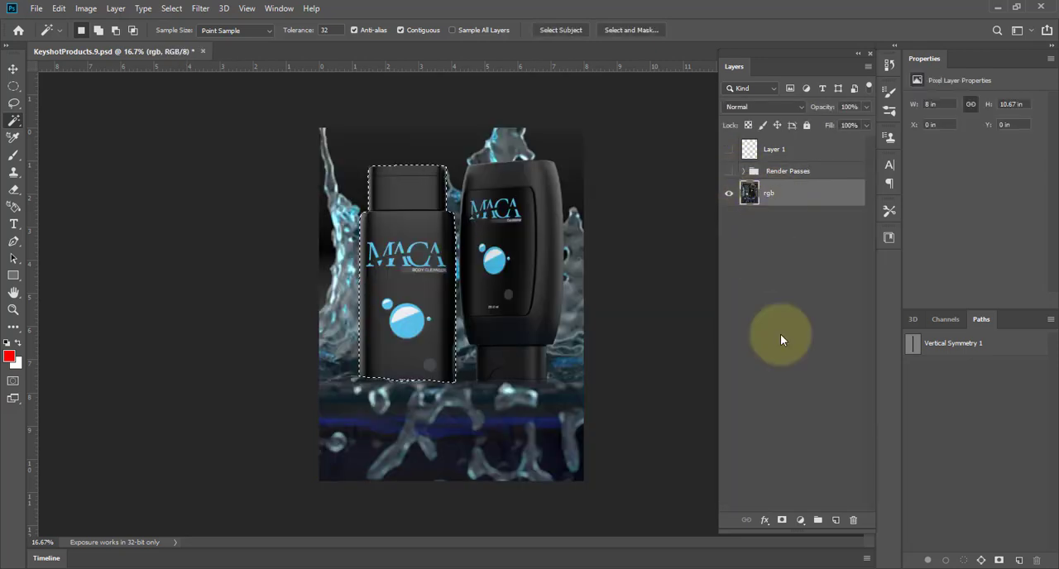
click(836, 521)
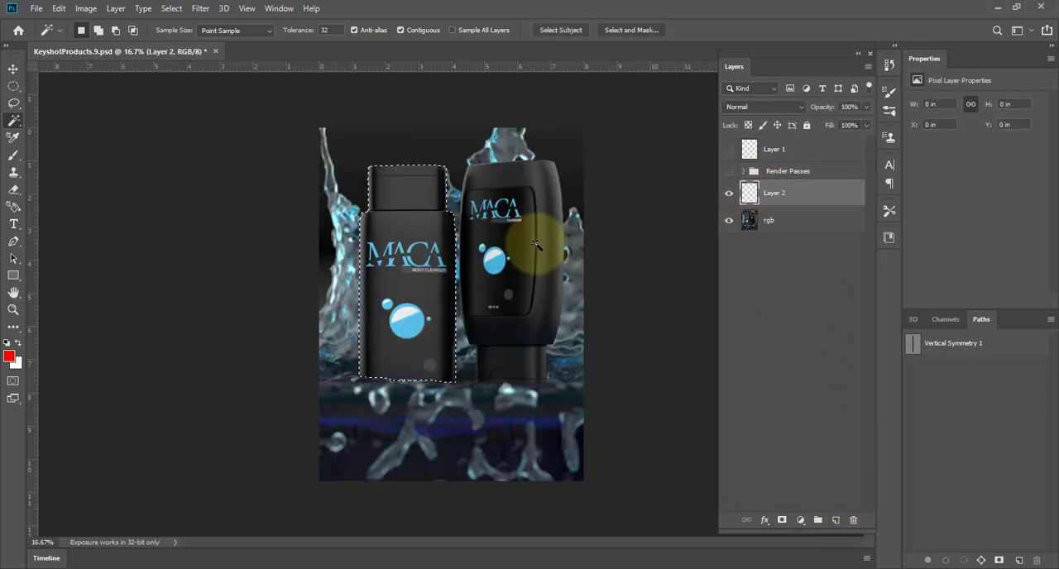
Paint the selected body cleanser bottle red with the Brush on the new layer and set the layer's blend mode to Screen.
key(b)
mouse_move(406, 193)
mouse_down()
mouse_move(574, 244)
mouse_move(419, 320)
mouse_up()
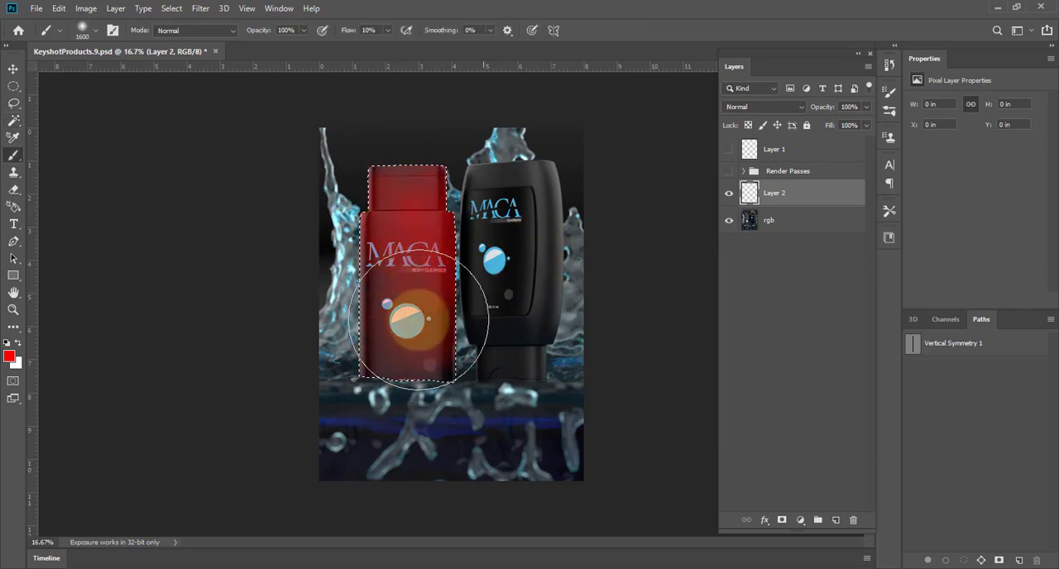
click(745, 107)
click(735, 217)
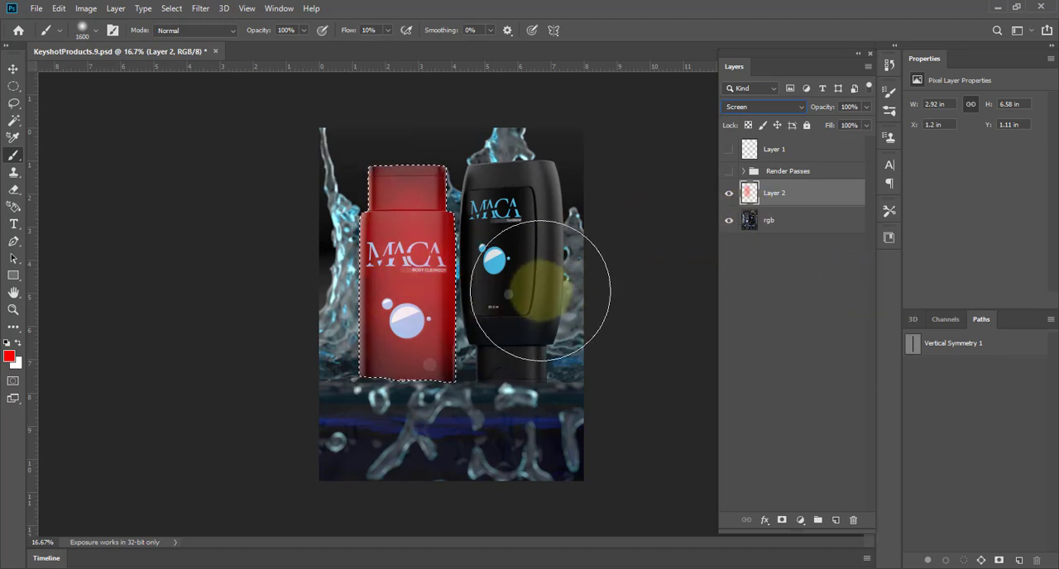
Clear the bottle selection, try the red paint layer at 34% opacity, and delete that layer.
click(742, 298)
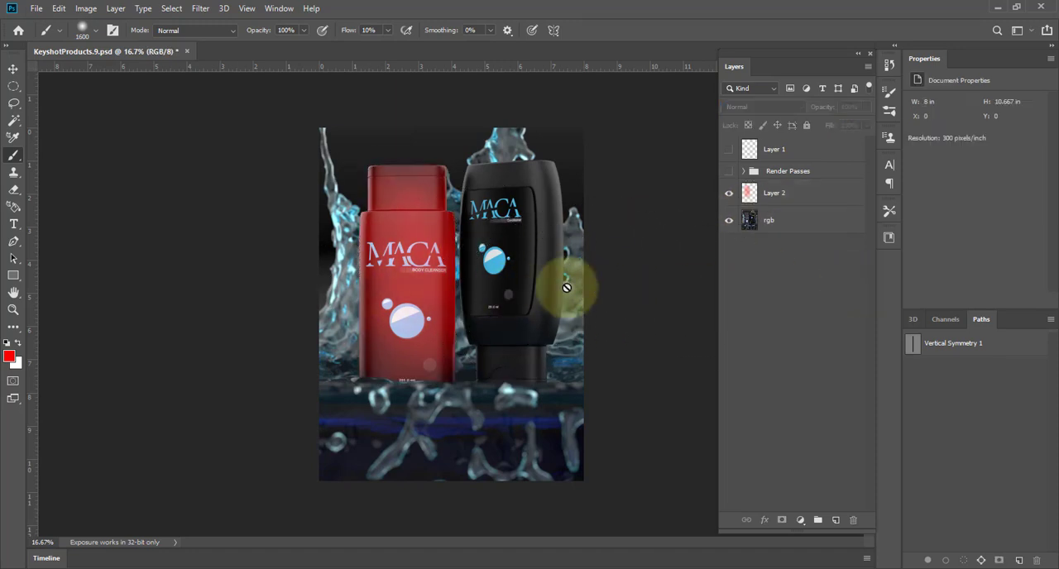
click(758, 198)
drag(833, 109, 778, 116)
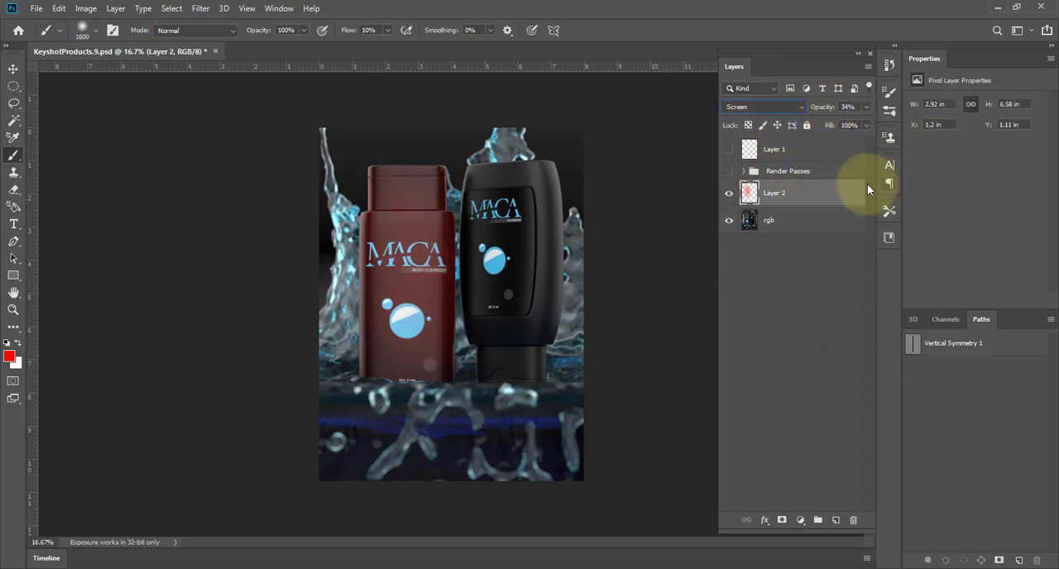
drag(839, 203, 853, 520)
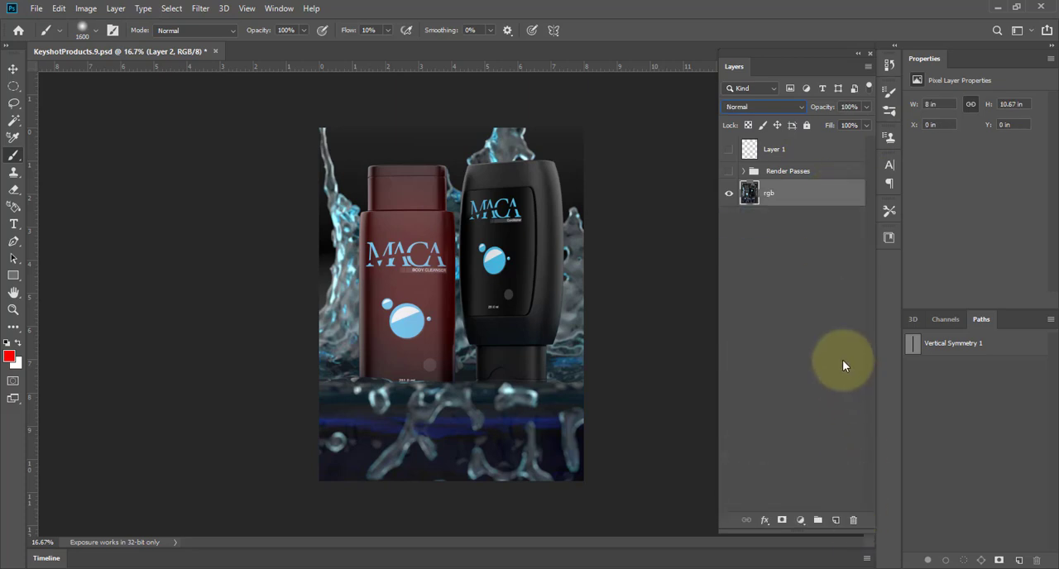
Show and expand the Render Passes group, and hide its clown and label layers.
click(729, 171)
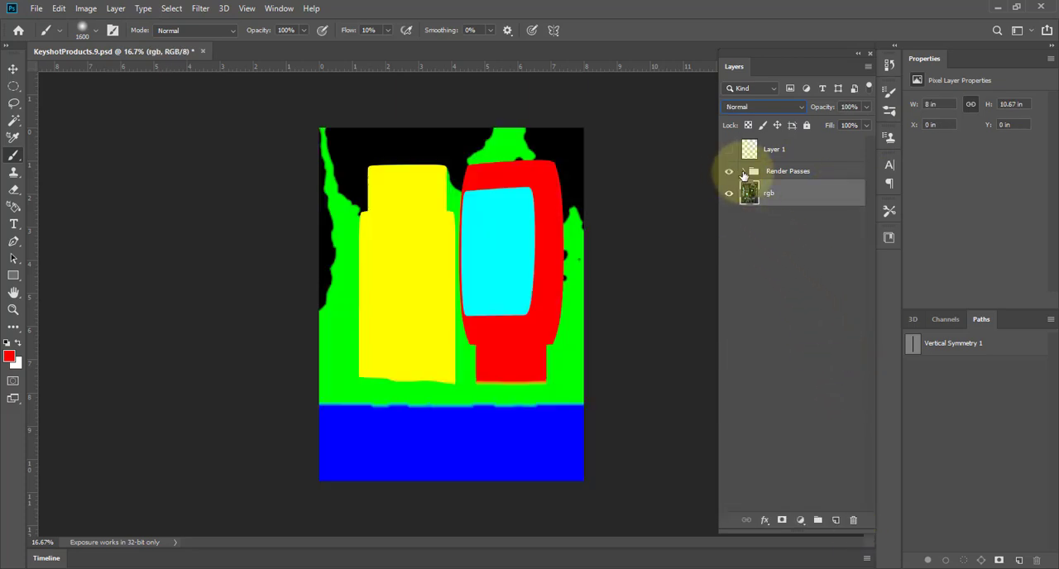
click(743, 171)
click(730, 195)
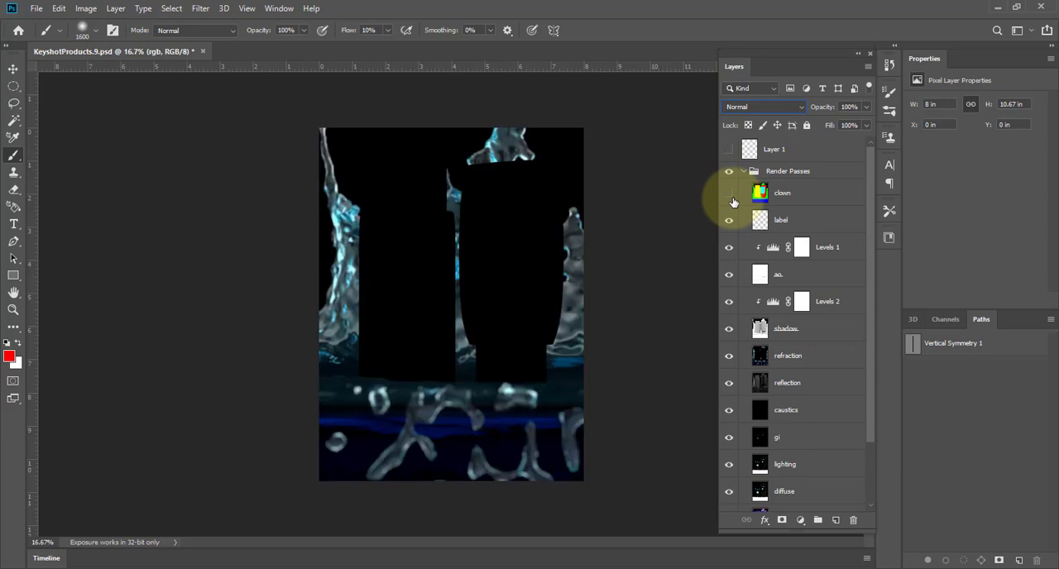
click(756, 220)
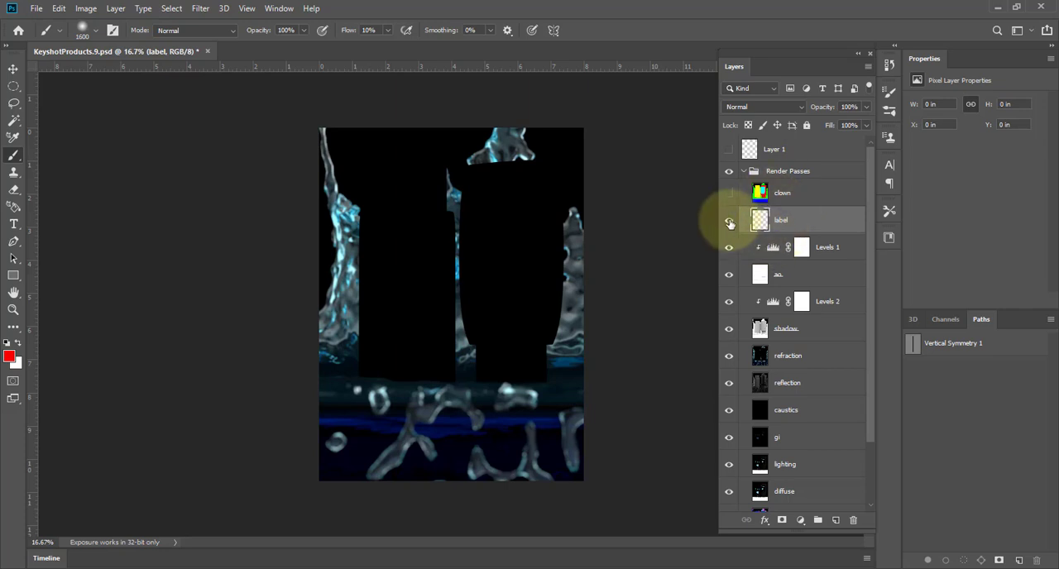
Set the ao layer's blend mode to Normal and compare the pass with its Levels 1 adjustment on and off.
click(759, 278)
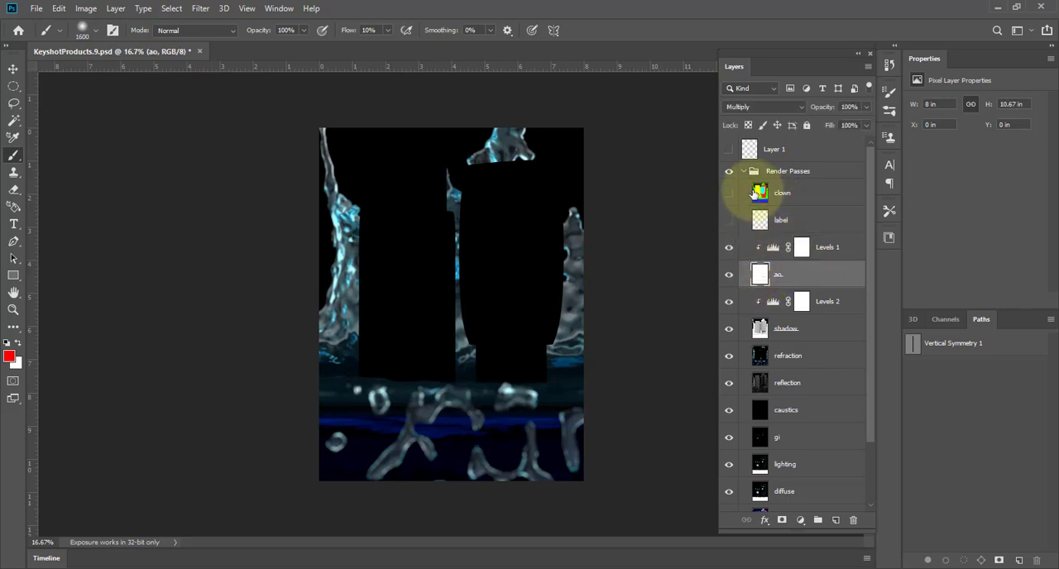
click(757, 107)
click(757, 120)
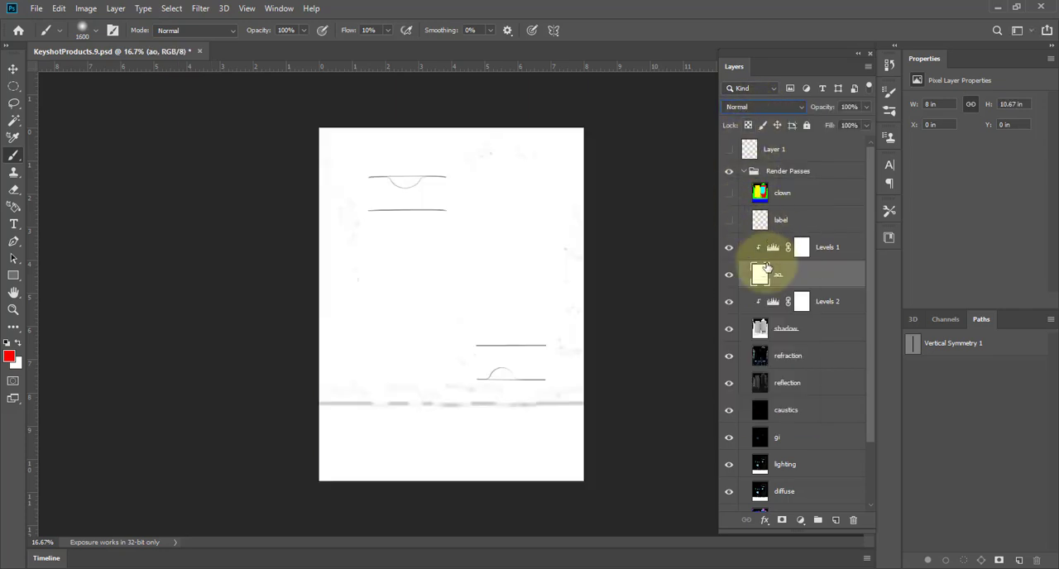
click(729, 249)
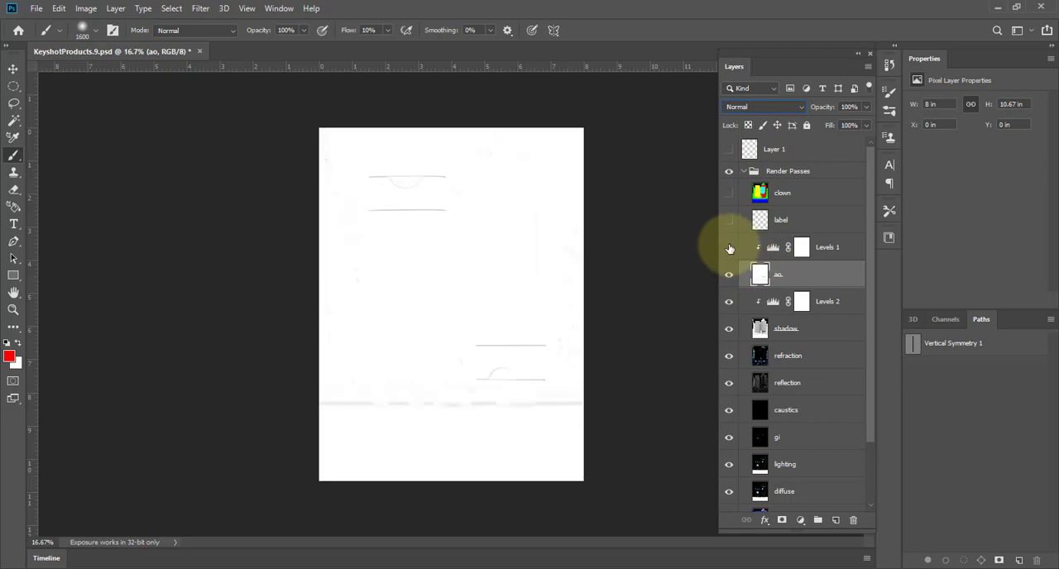
click(729, 247)
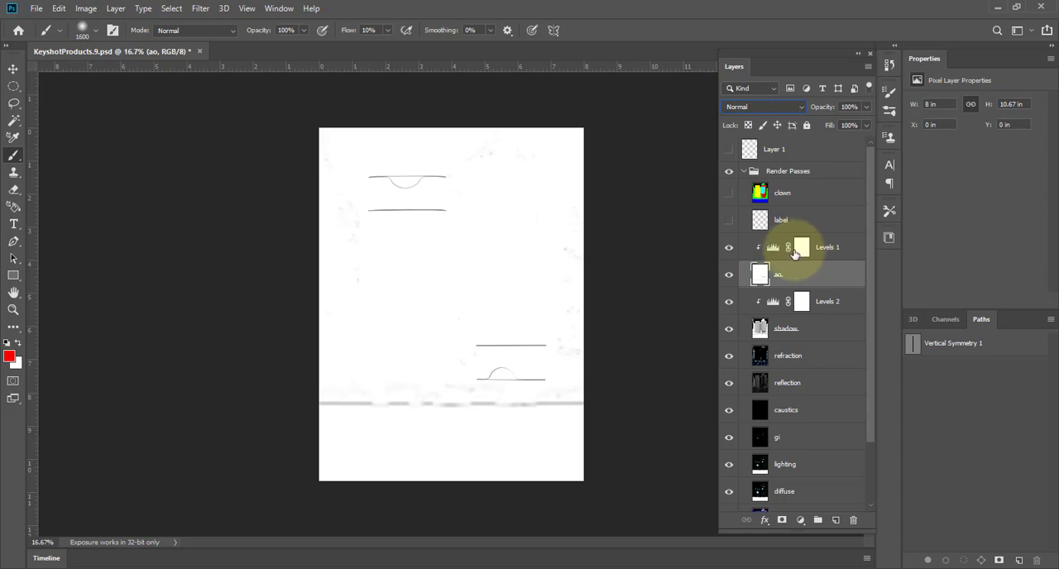
click(799, 521)
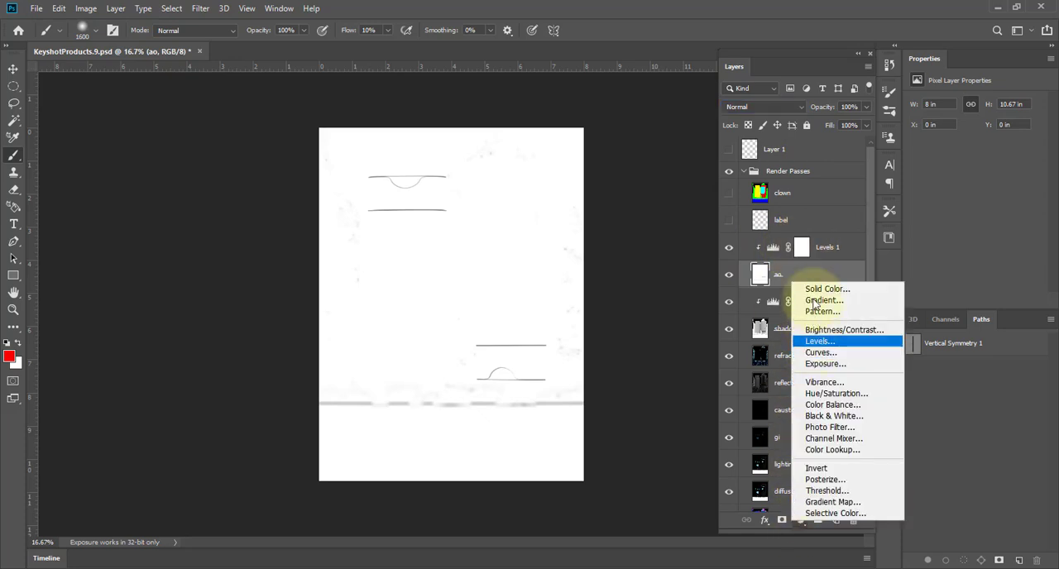
click(730, 250)
click(730, 251)
click(730, 250)
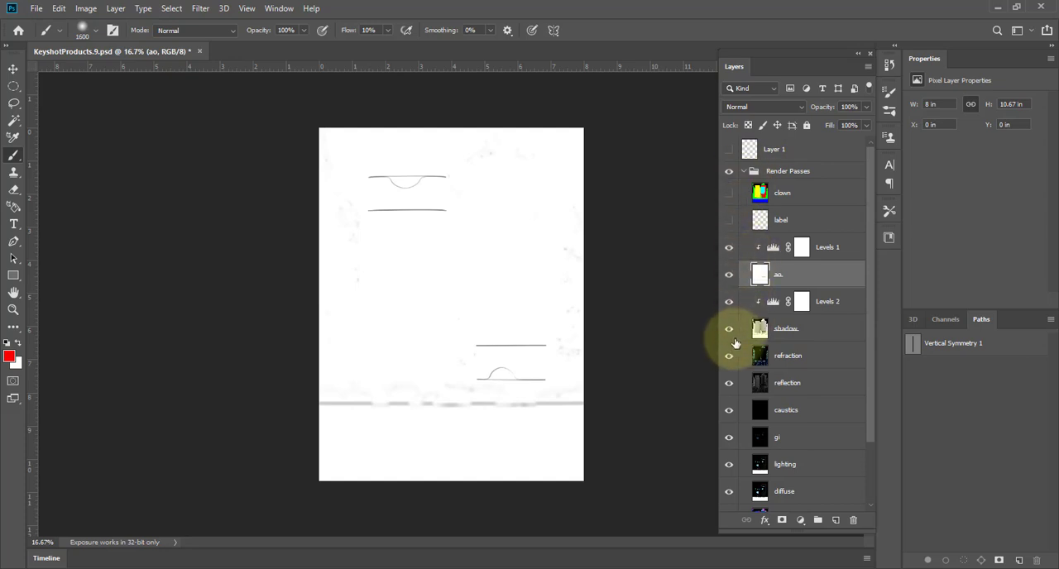
Hide all the render passes below the ao layer, from shadow down to depth, leaving only the rgb layer shown beneath.
drag(728, 411, 729, 502)
scroll(733, 445, down, 3)
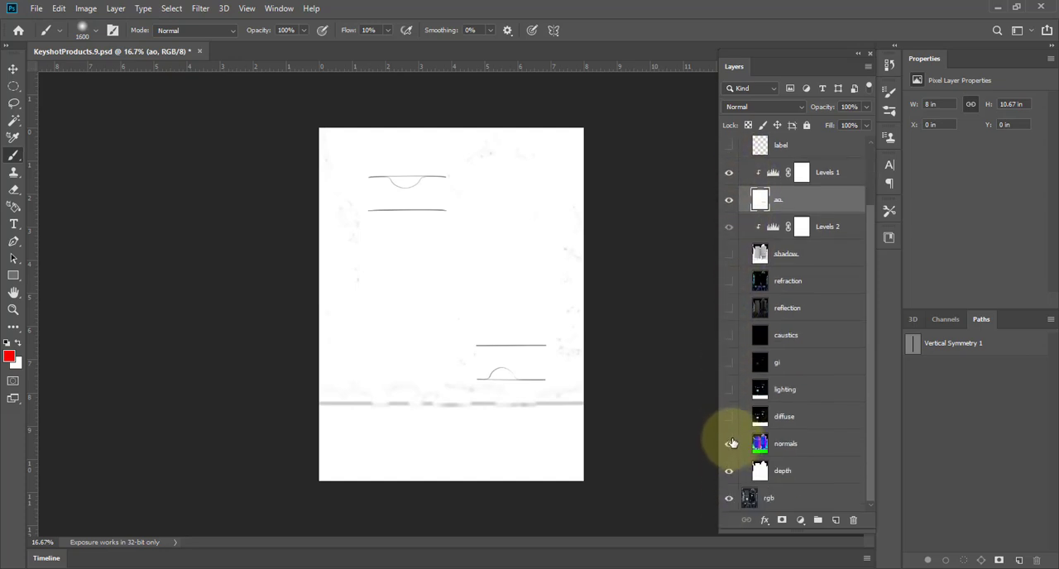
drag(733, 444, 729, 477)
scroll(739, 214, up, 3)
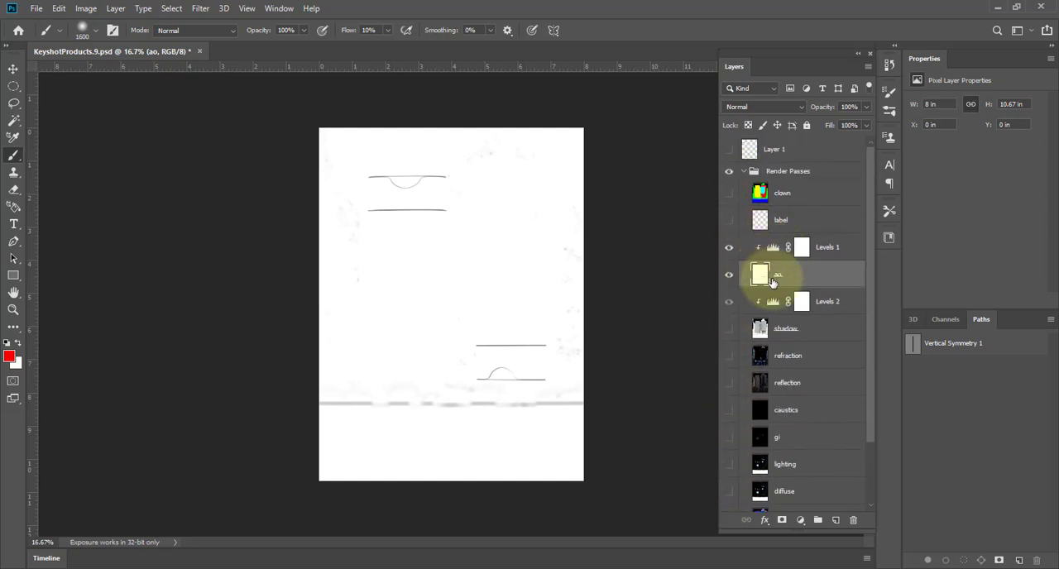
Set the ao layer's blend mode to Multiply and compare the body cleanser bottle's cap with the pass shown and hidden.
click(761, 108)
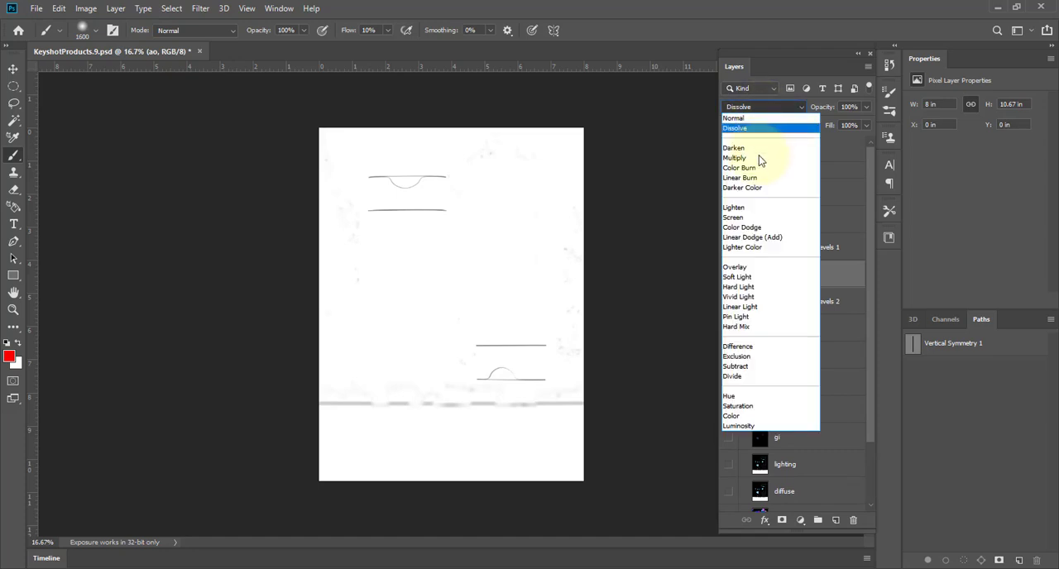
click(759, 159)
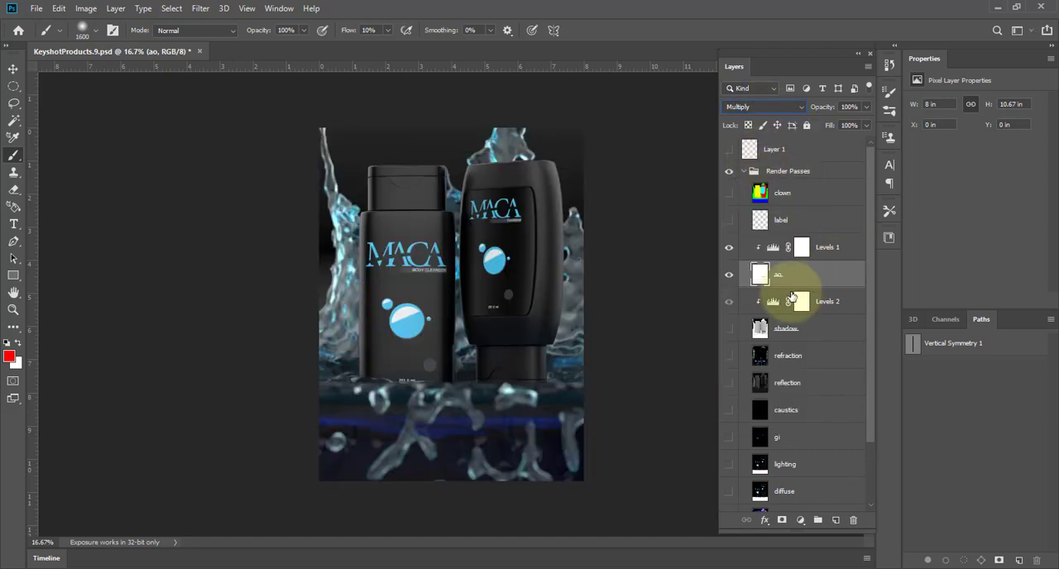
click(734, 277)
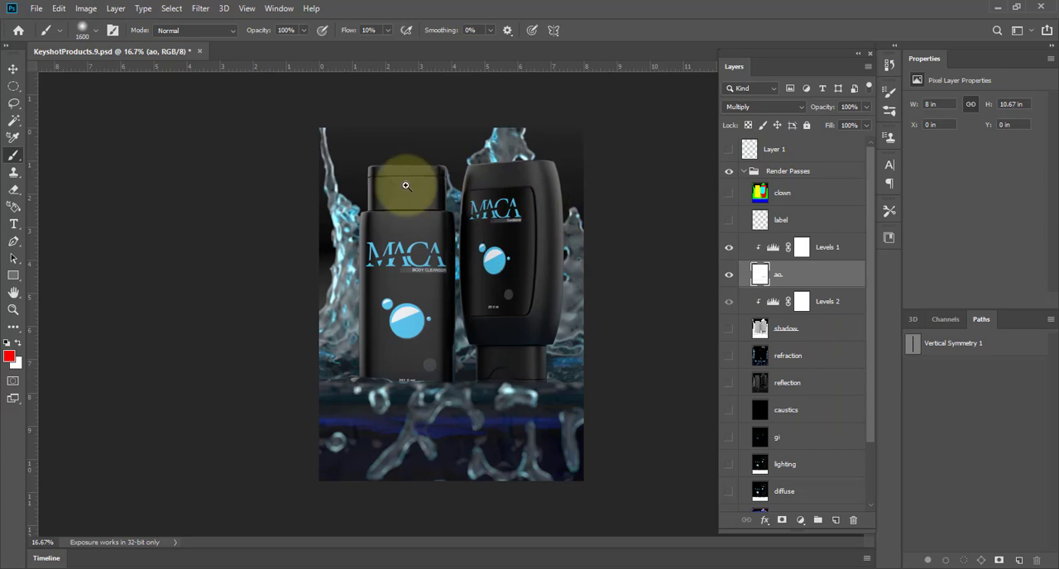
ctrl+drag(405, 185, 443, 229)
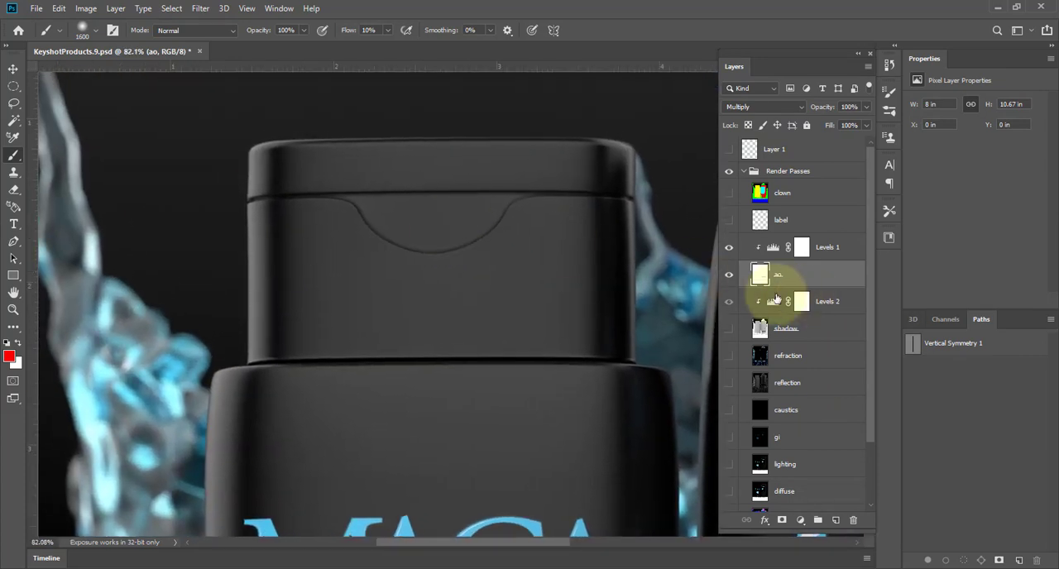
click(728, 275)
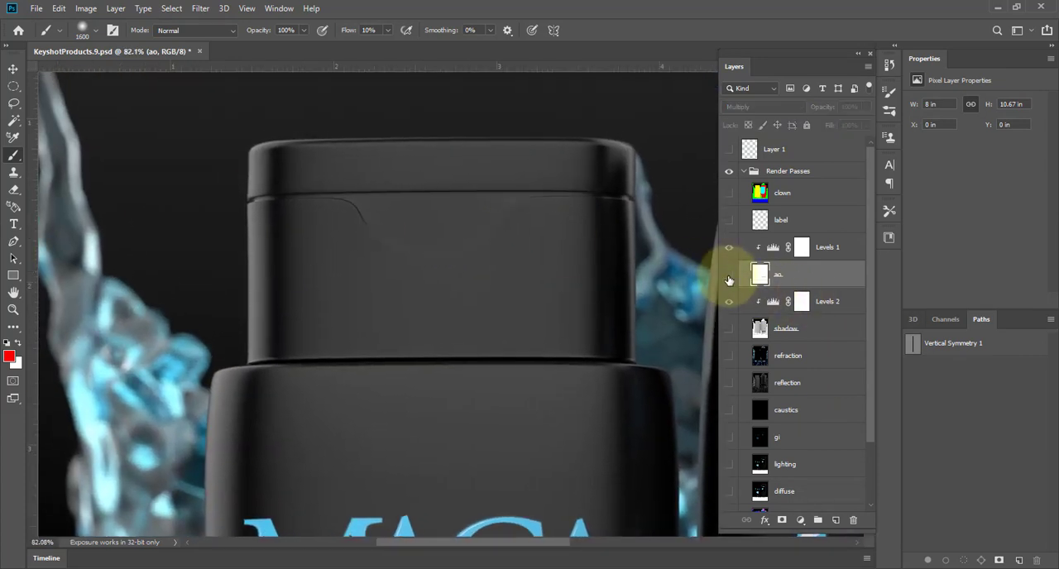
click(729, 278)
click(728, 278)
click(729, 279)
ctrl+drag(607, 300, 532, 307)
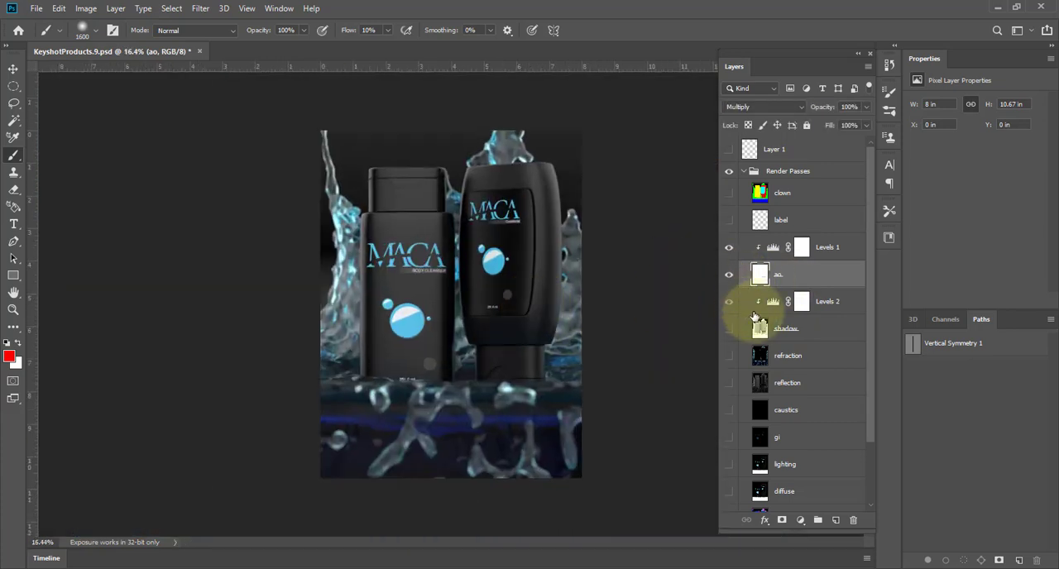
Show the shadow pass on its own at Normal blending and 100% opacity, with the ao and Levels 2 layers hidden.
click(729, 327)
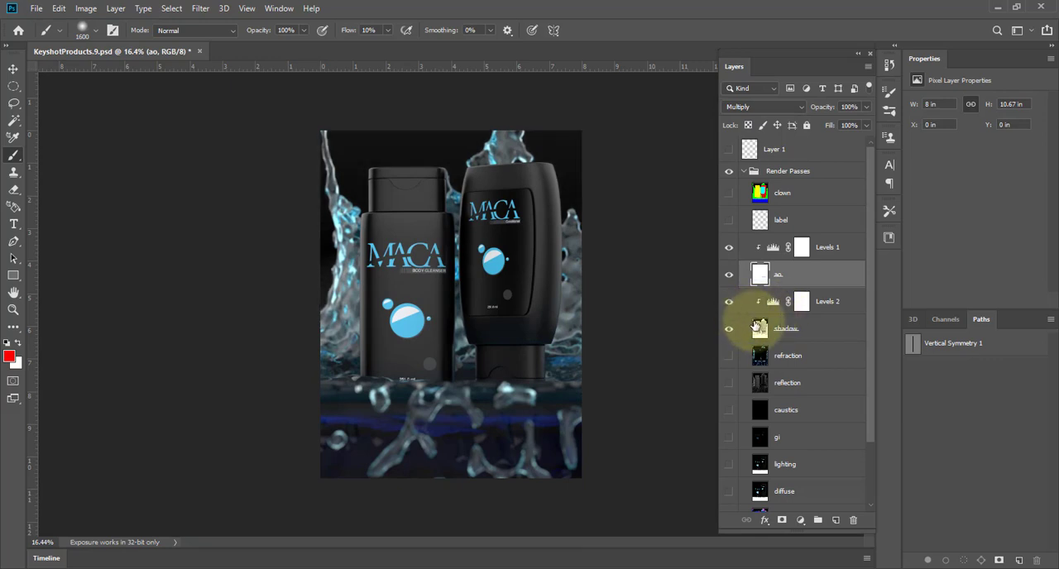
click(760, 328)
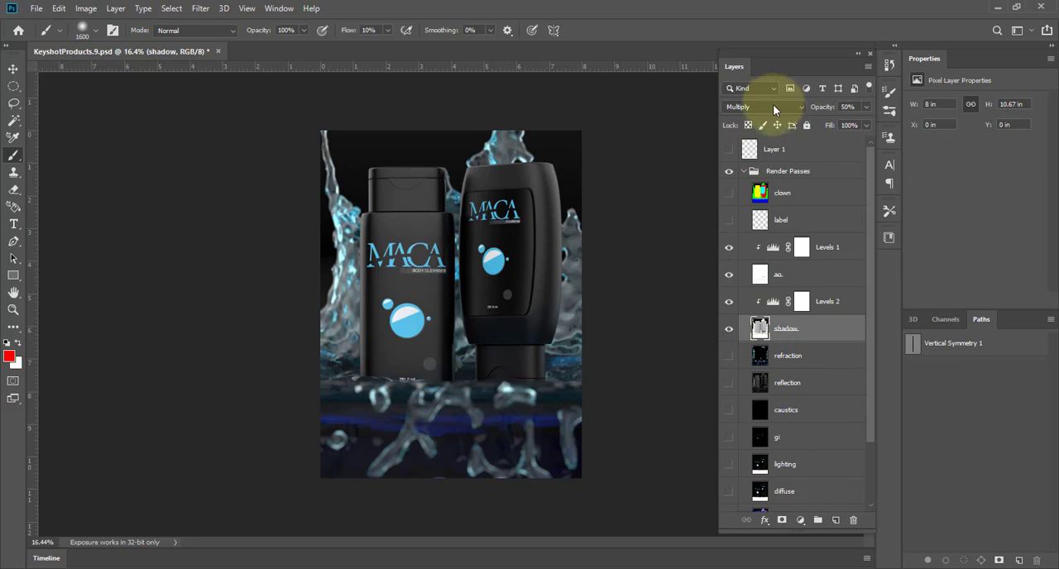
click(772, 107)
click(765, 117)
click(729, 274)
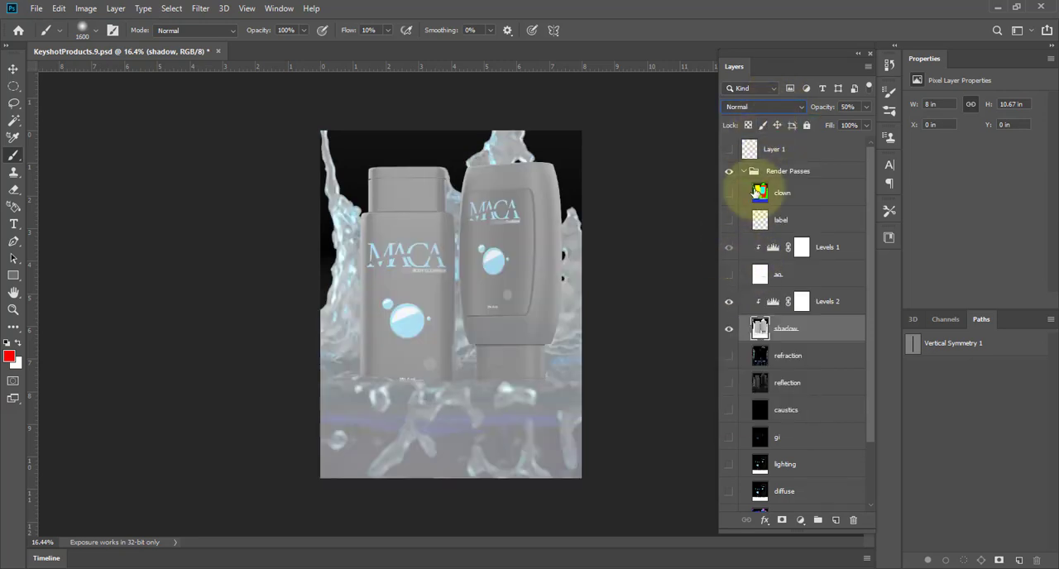
drag(825, 109, 934, 105)
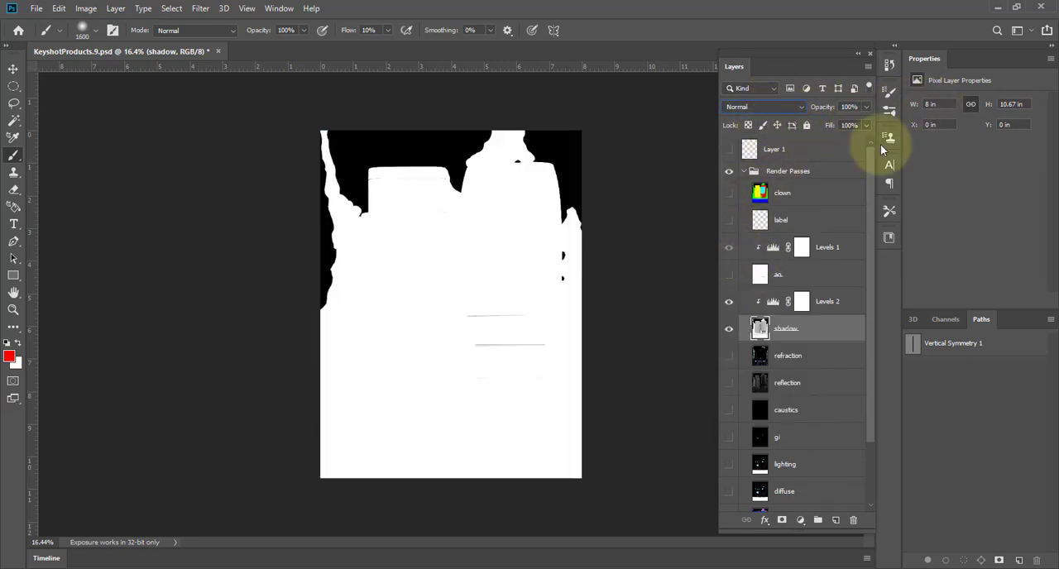
click(729, 302)
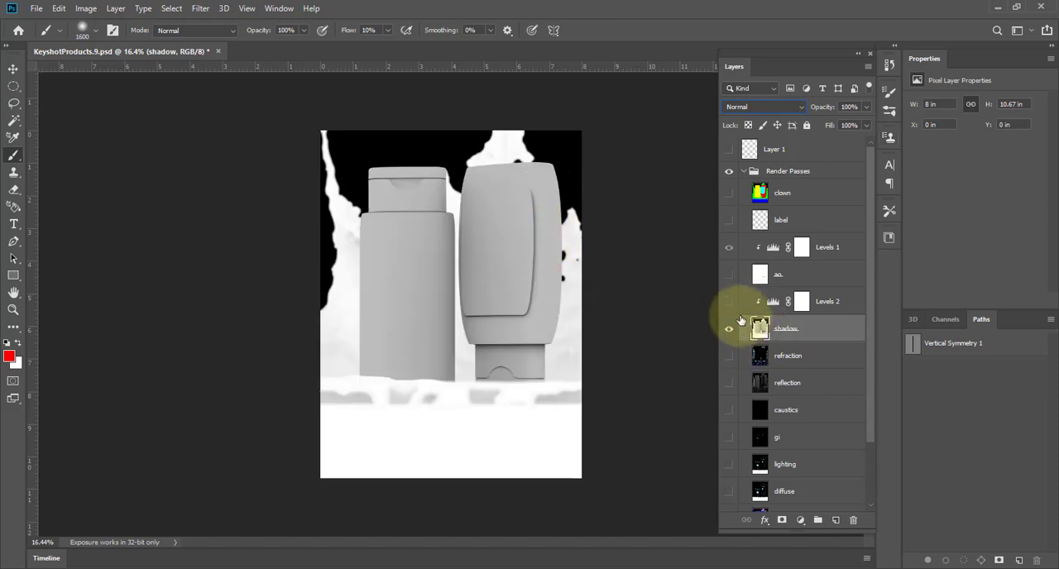
Set the shadow layer's blend mode to Multiply and compare the image with the pass shown and hidden.
click(789, 109)
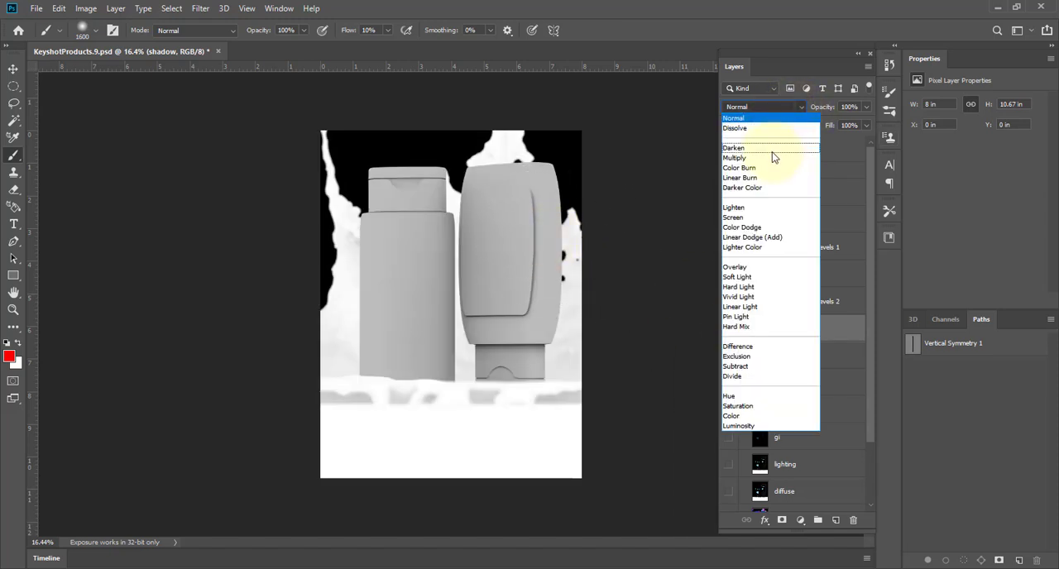
click(772, 159)
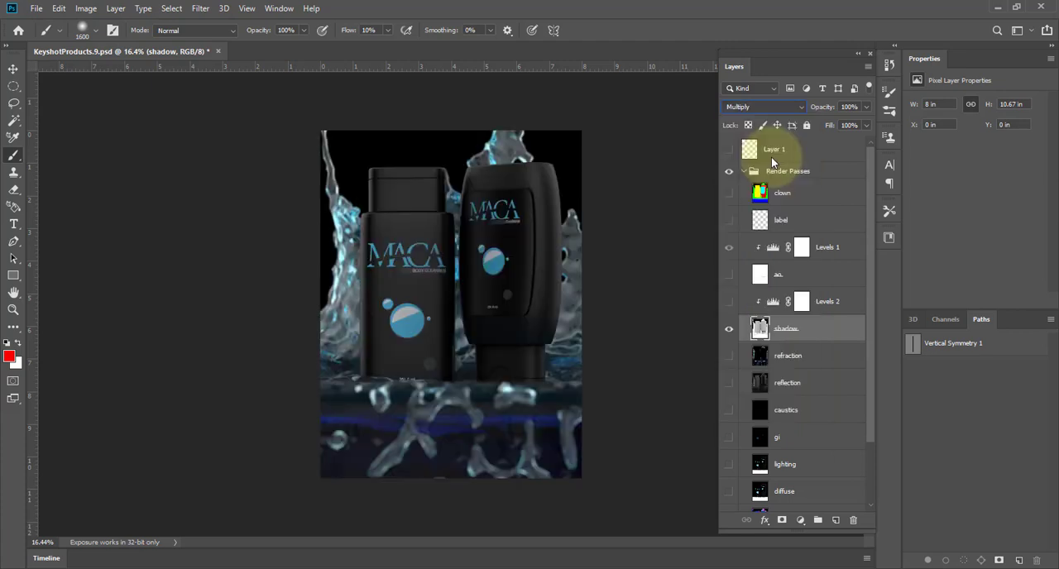
click(730, 329)
click(730, 331)
click(730, 330)
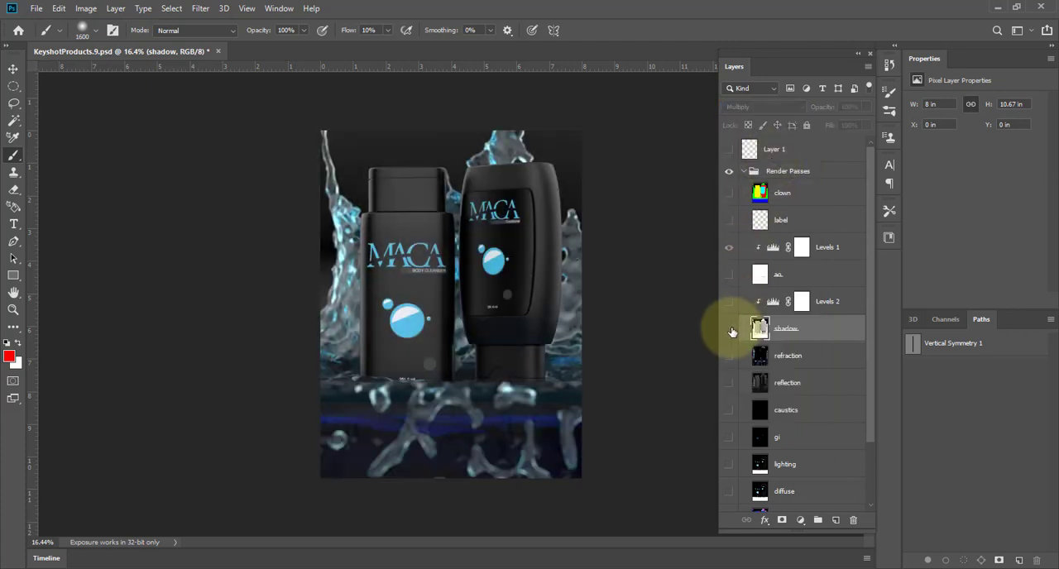
click(729, 330)
click(729, 329)
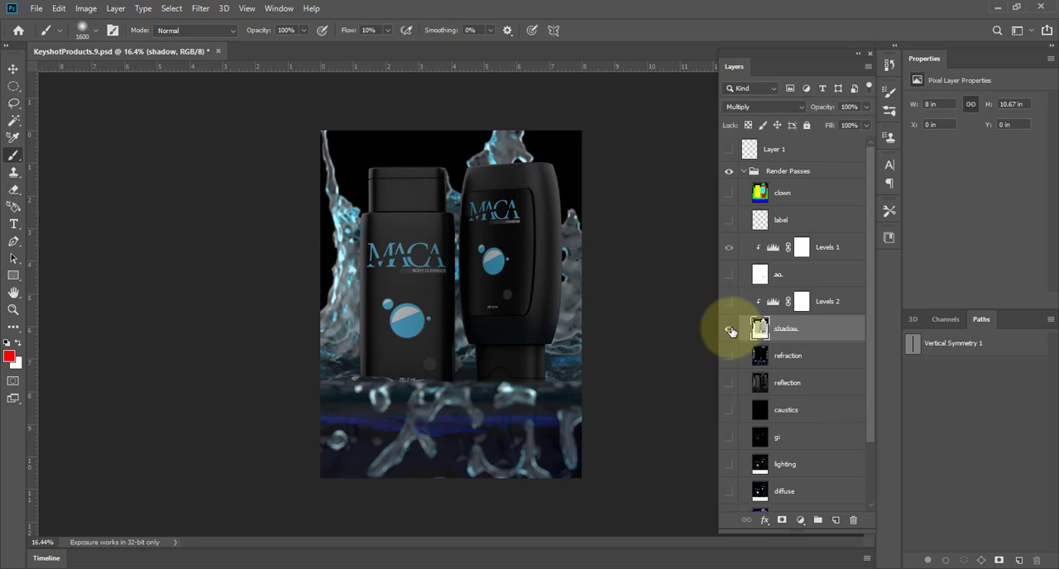
Show the Levels 2 and ao layers again, and set the Levels 2 midtone input to 0.74 and white input to 148.
click(728, 303)
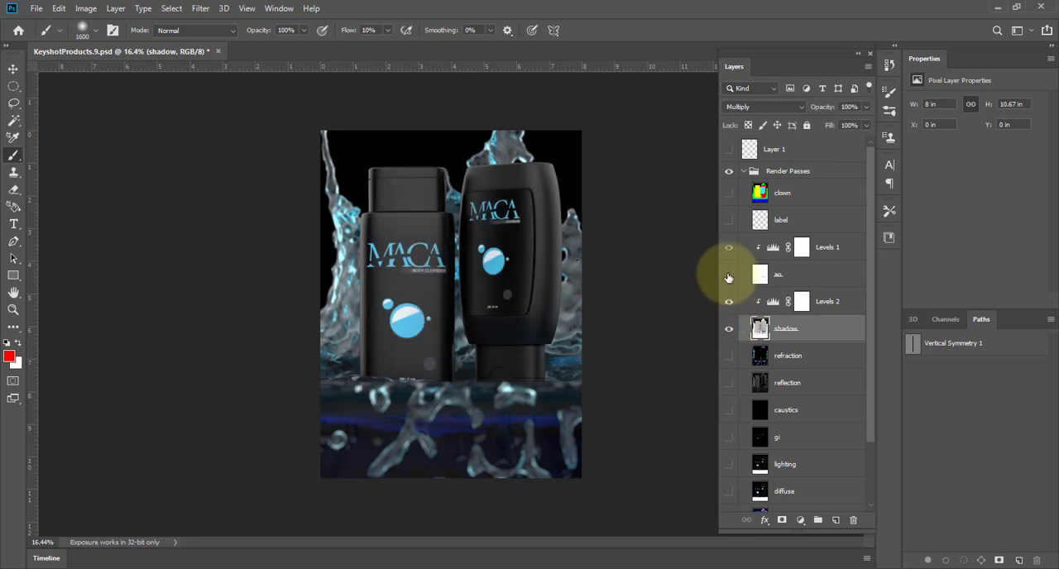
click(728, 276)
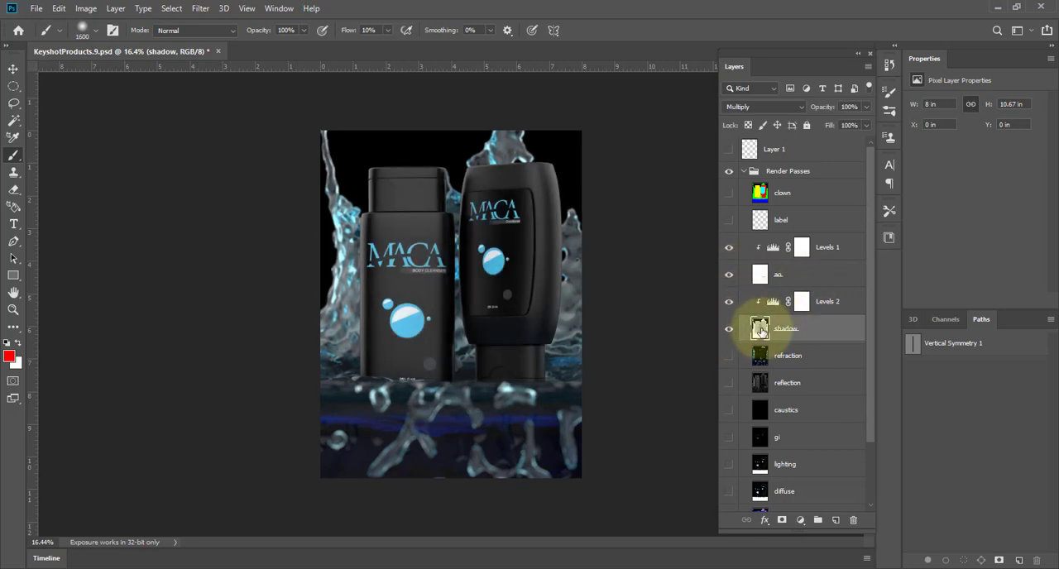
click(775, 303)
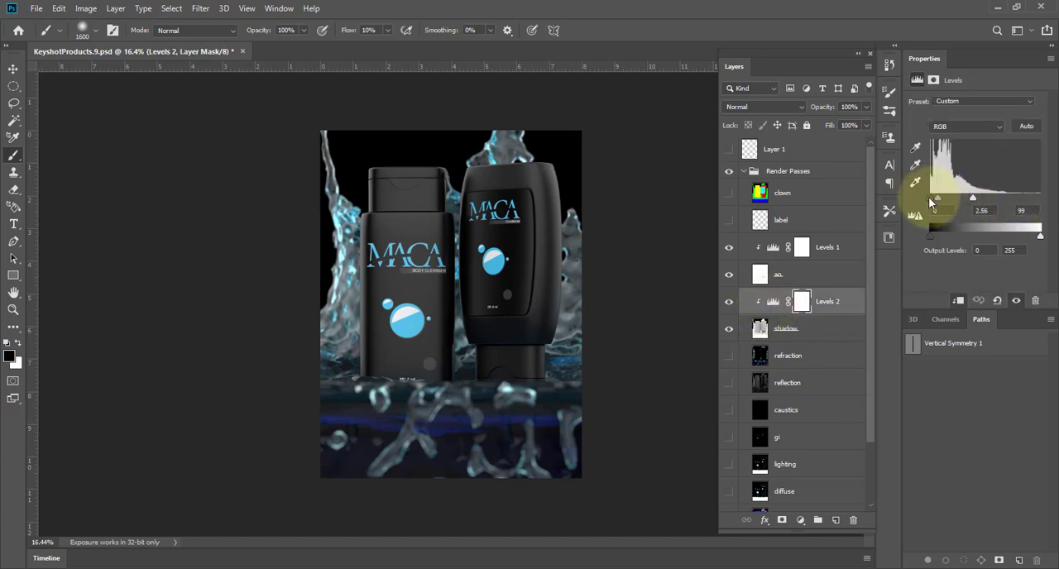
drag(956, 204, 905, 199)
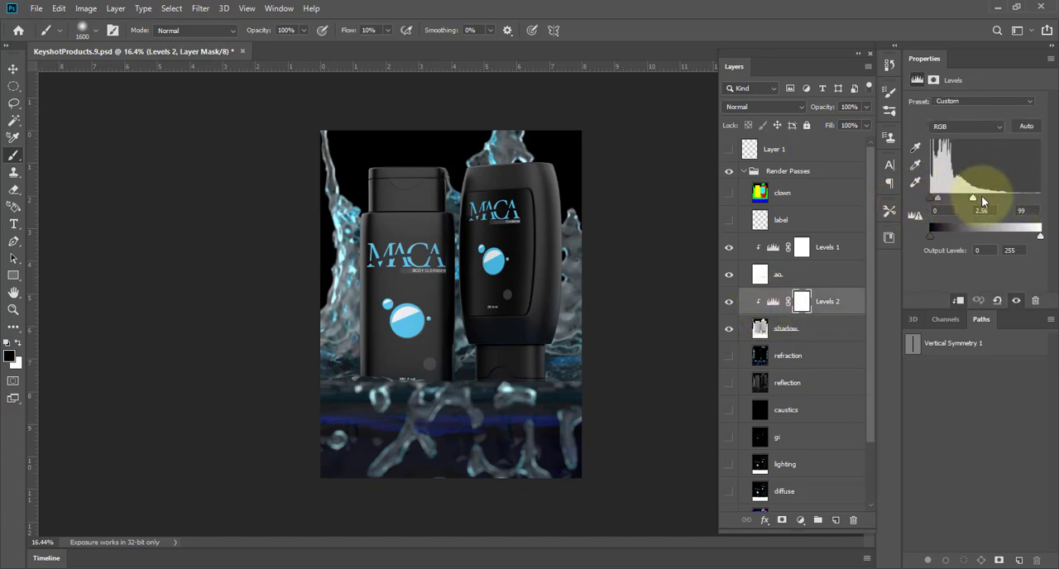
drag(973, 201, 1018, 199)
drag(941, 200, 966, 210)
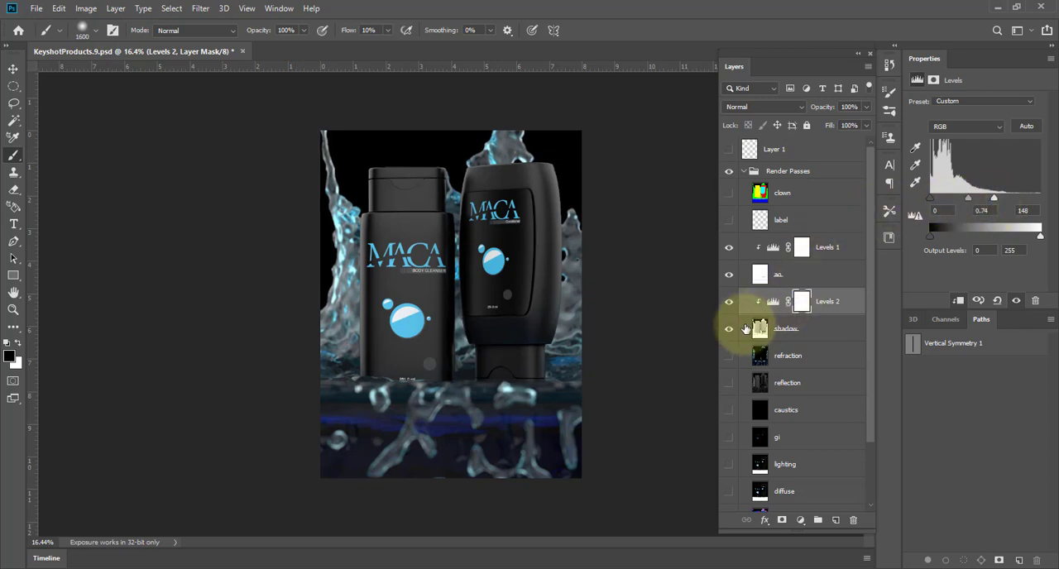
Show the refraction pass in the Render Passes group.
scroll(736, 310, down, 2)
click(729, 303)
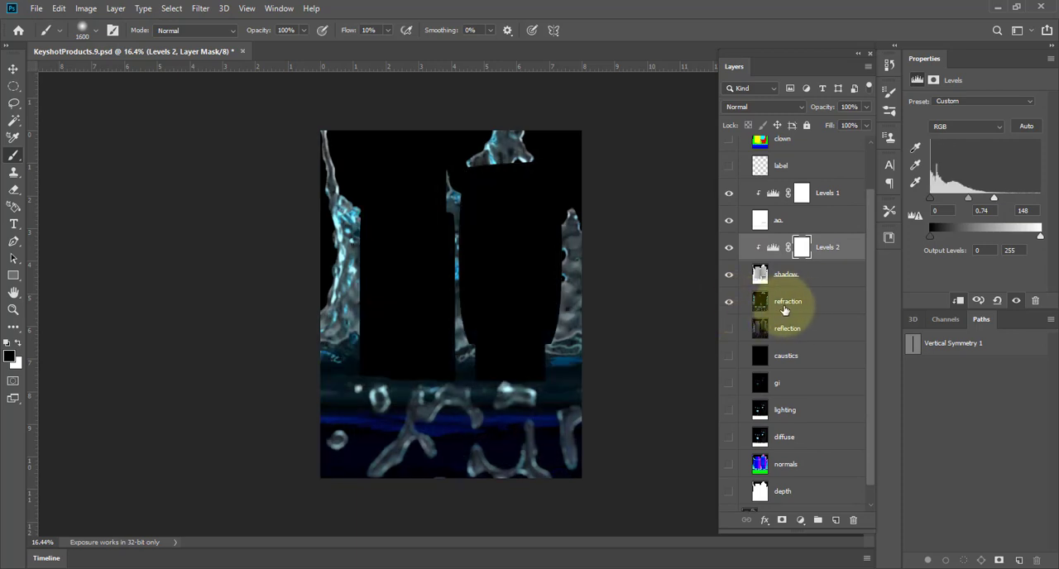
Hide the refraction pass and view the reflection and caustics passes one at a time.
click(729, 302)
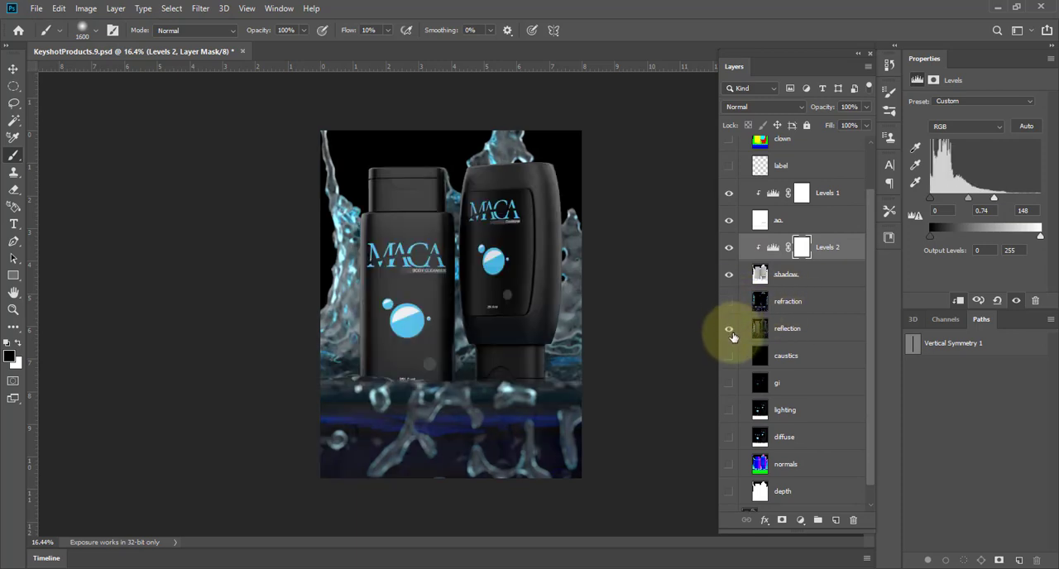
click(730, 331)
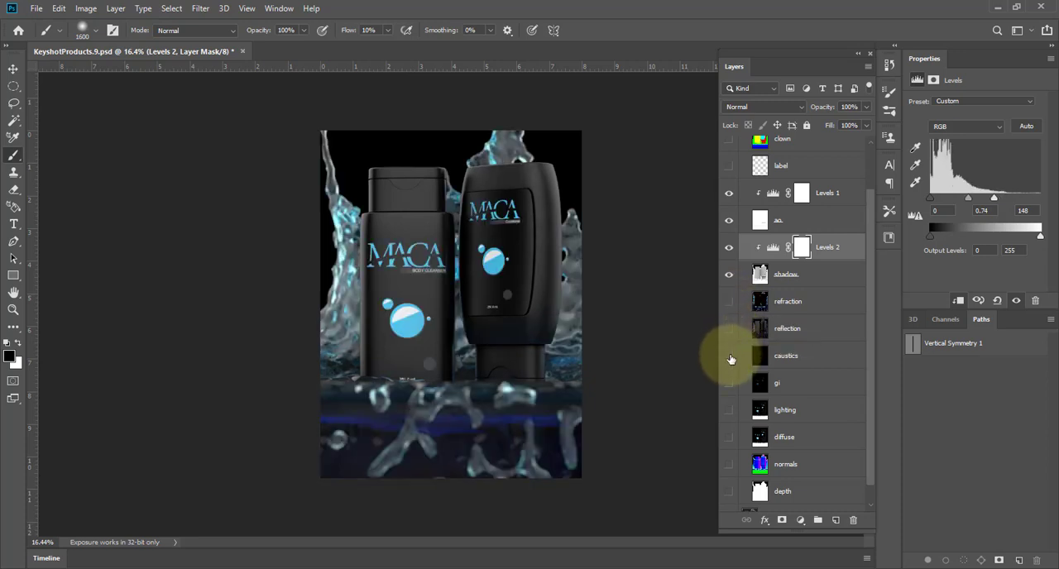
click(730, 357)
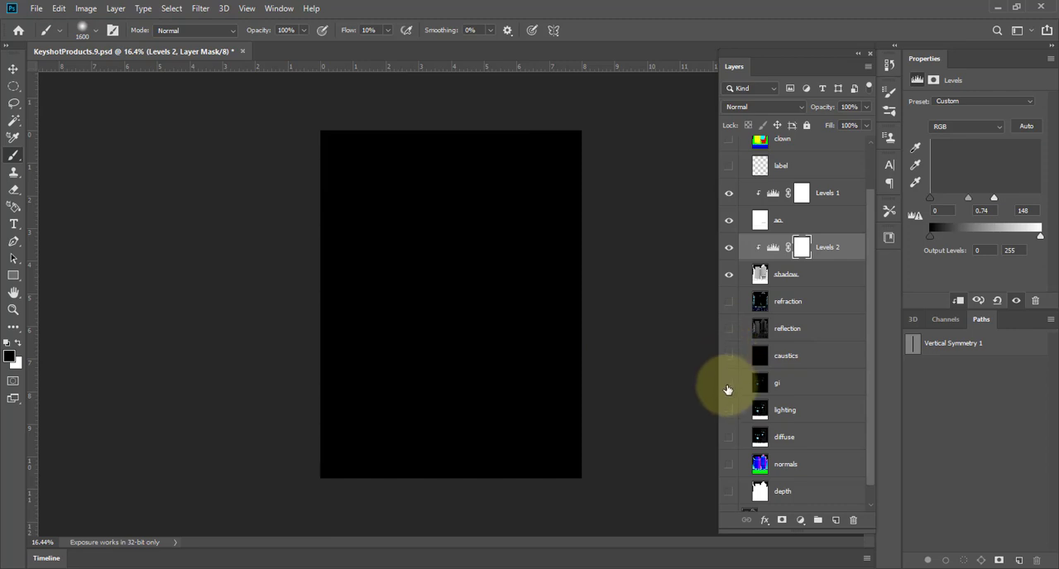
Show the gi pass and set its blend mode to Linear Dodge (Add).
click(728, 384)
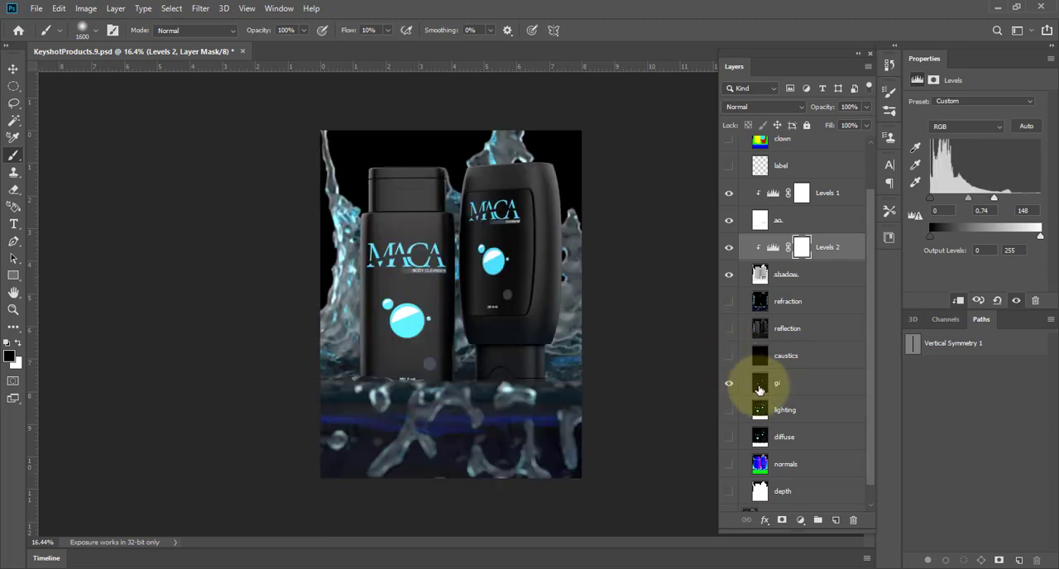
click(761, 385)
click(772, 106)
click(770, 120)
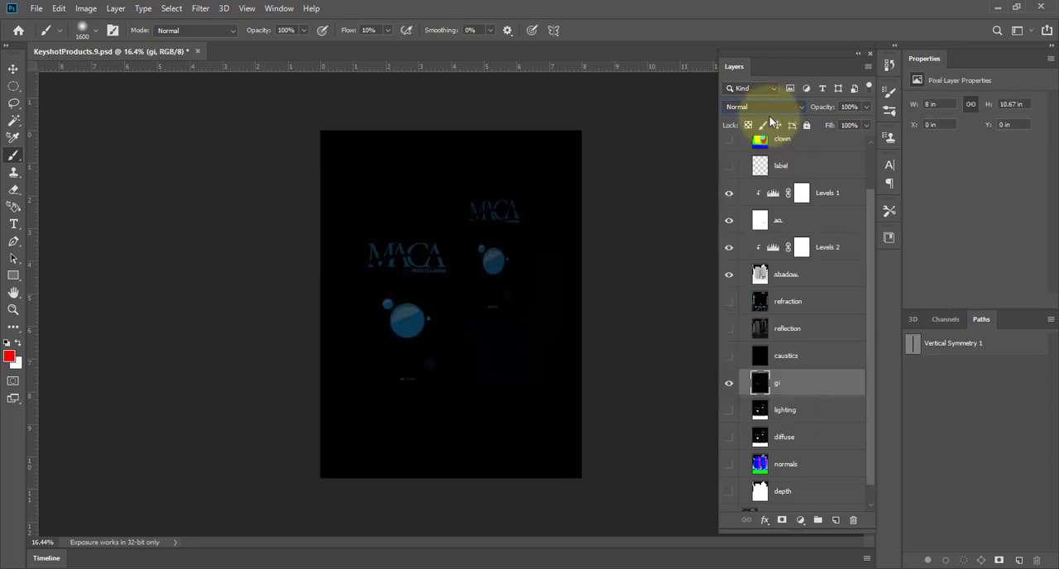
click(770, 108)
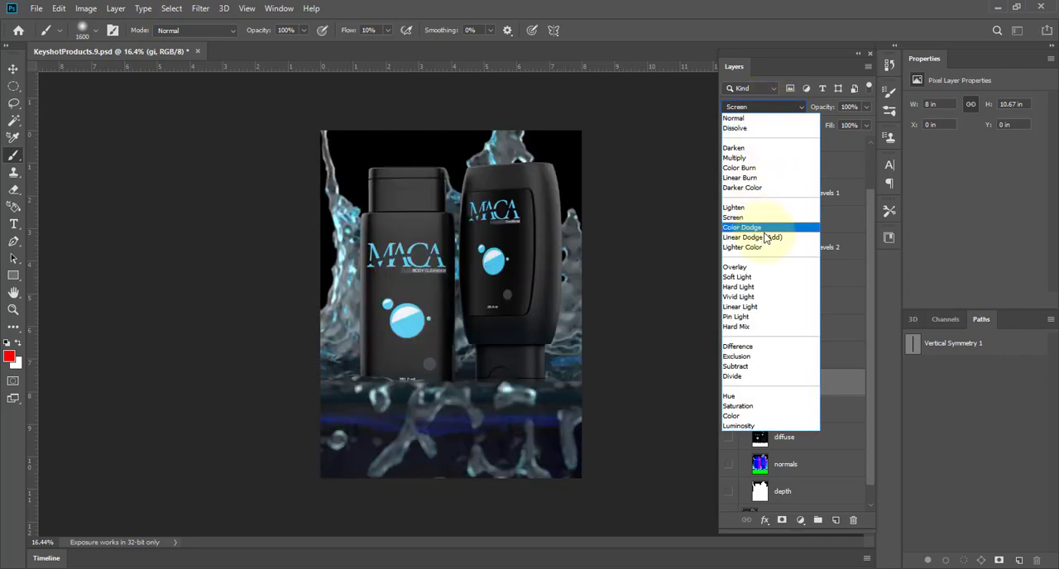
click(763, 237)
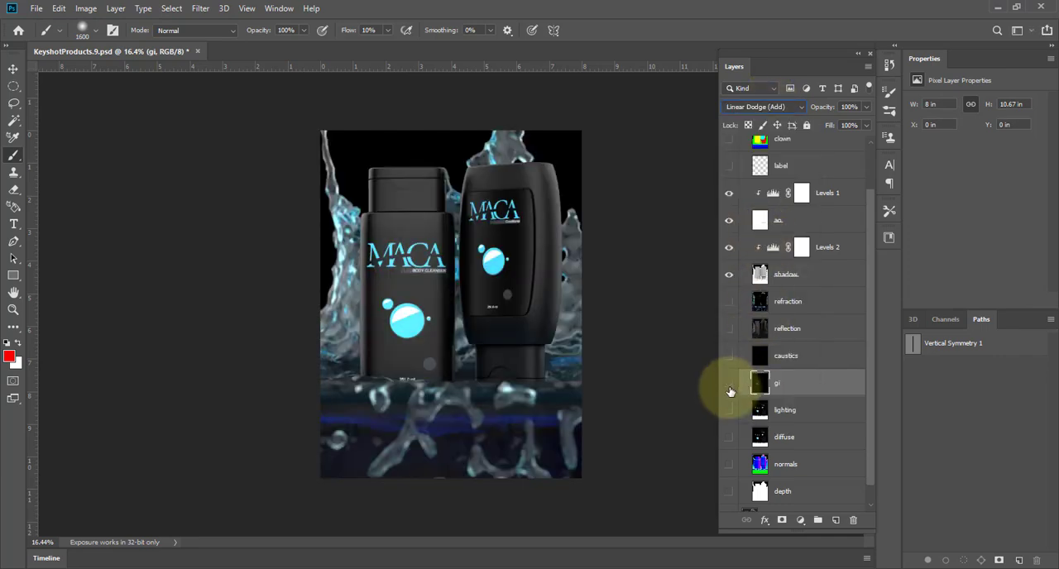
Compare the image with the gi pass hidden and shown, and reduce the layer's opacity to 42%.
click(729, 384)
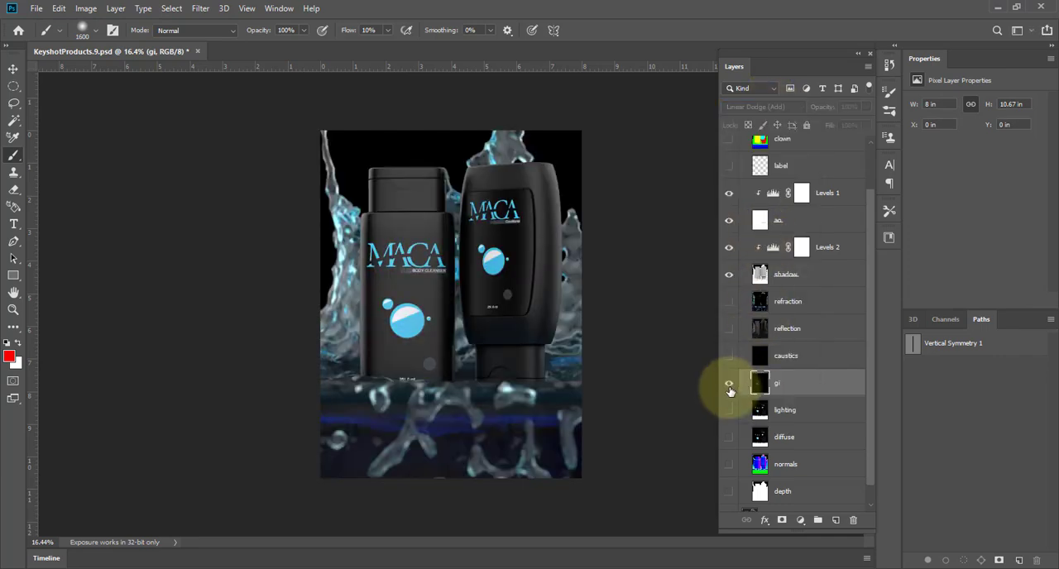
click(729, 384)
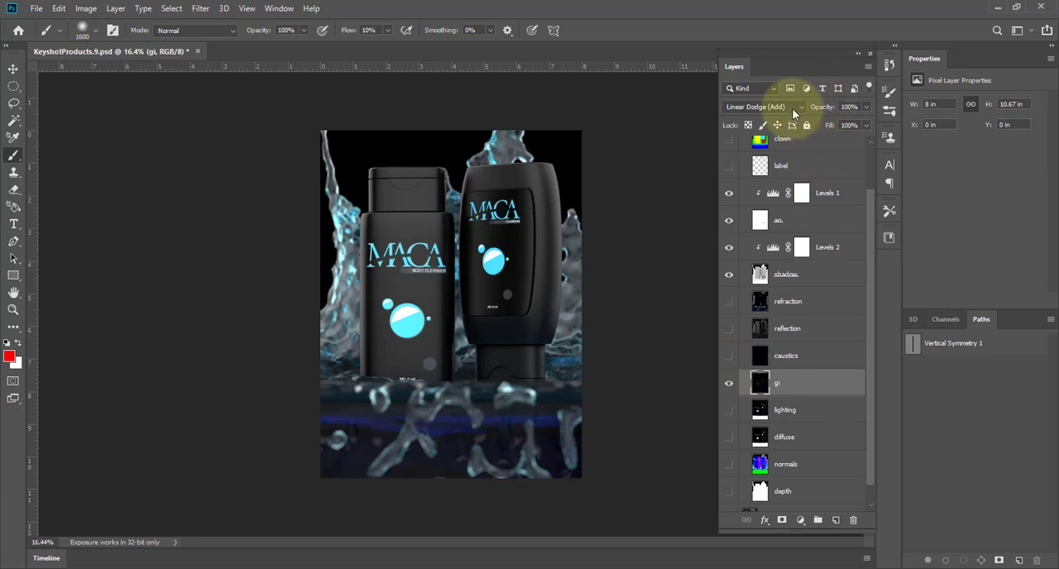
drag(790, 112, 781, 113)
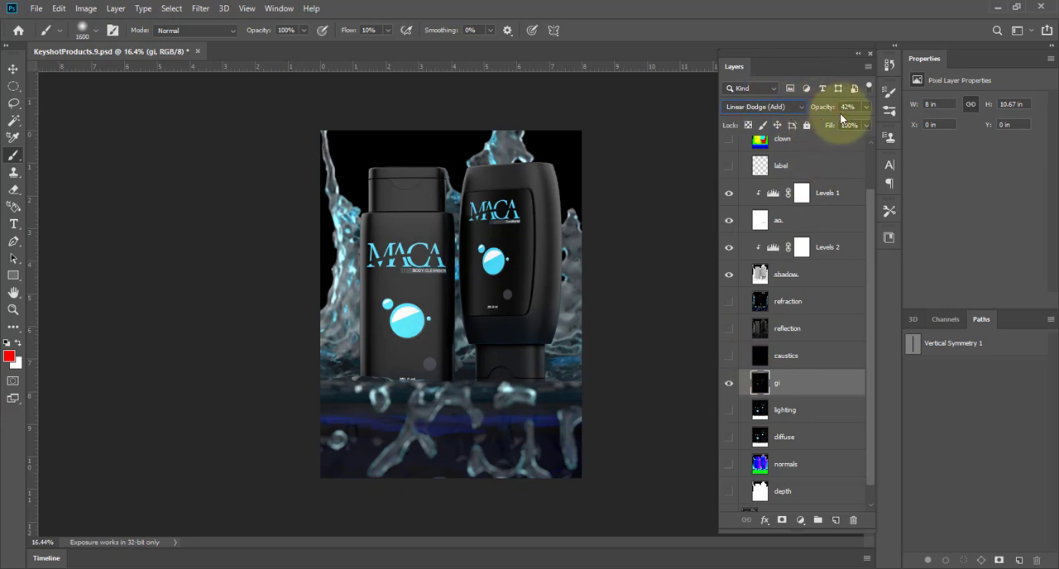
click(729, 385)
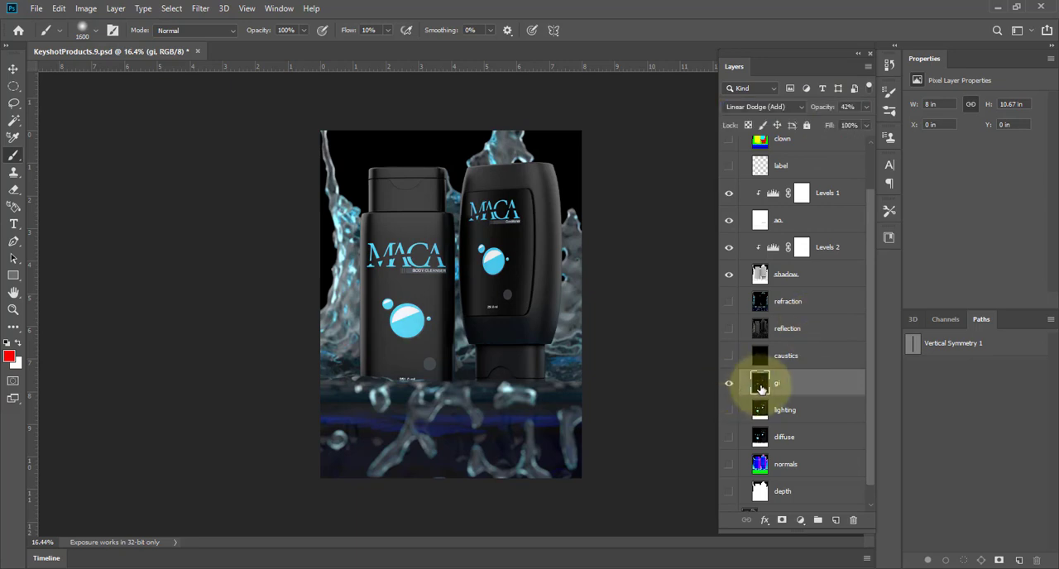
View the lighting, diffuse, normals and depth passes one at a time, hiding each again after viewing.
click(729, 413)
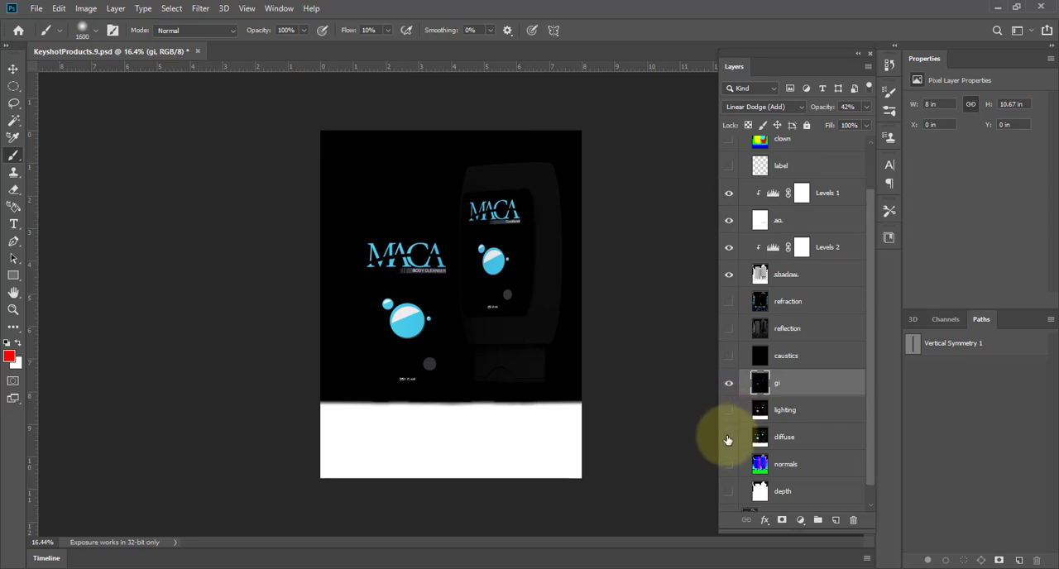
click(728, 438)
click(728, 438)
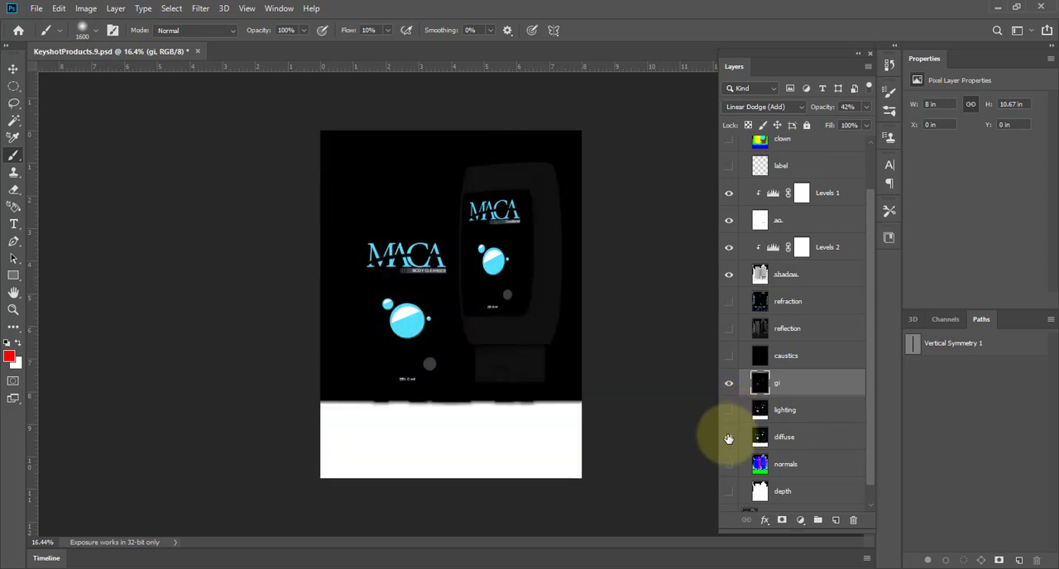
click(765, 439)
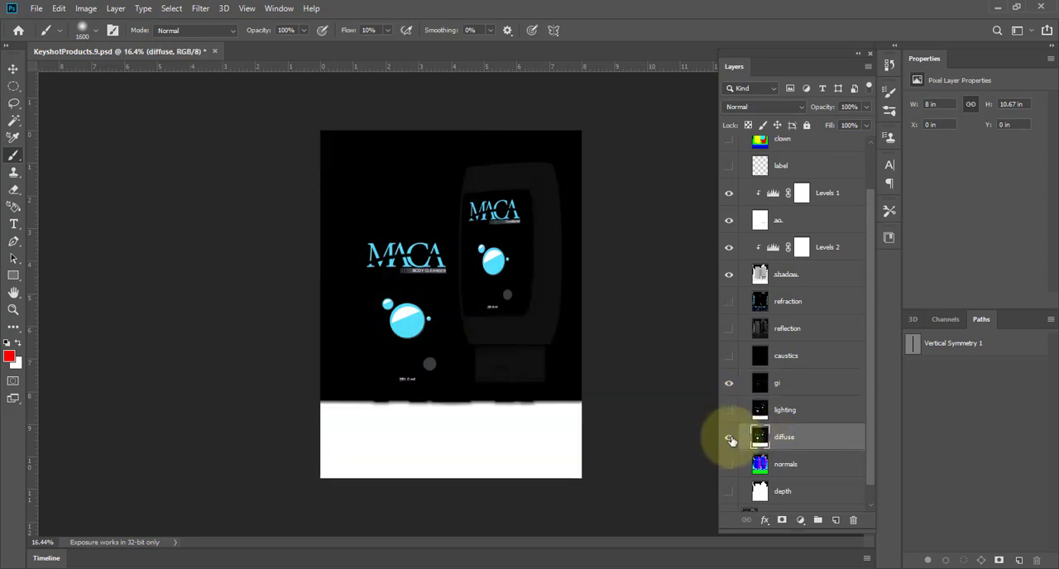
click(729, 438)
click(729, 467)
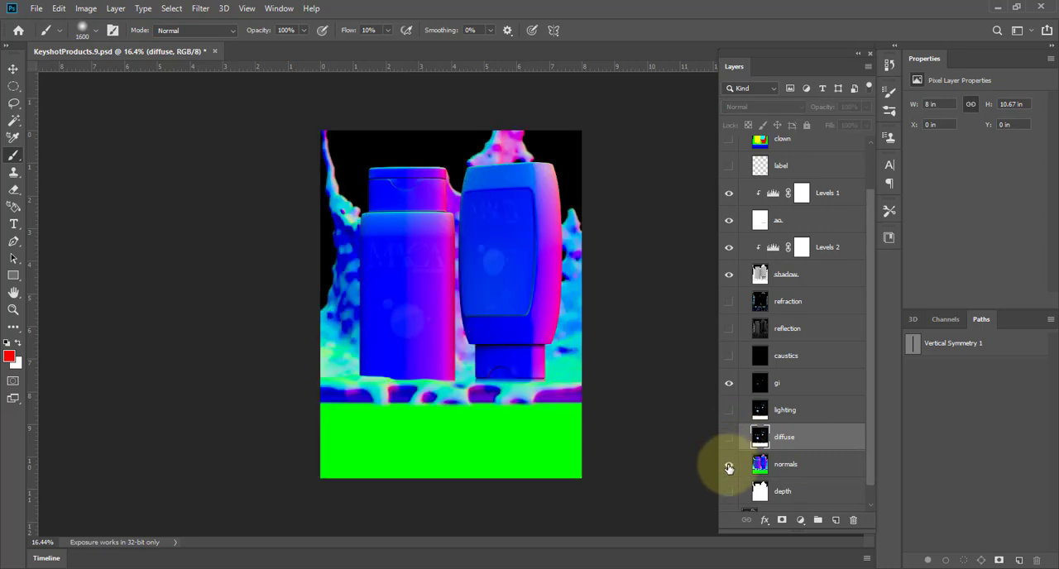
click(728, 465)
click(728, 491)
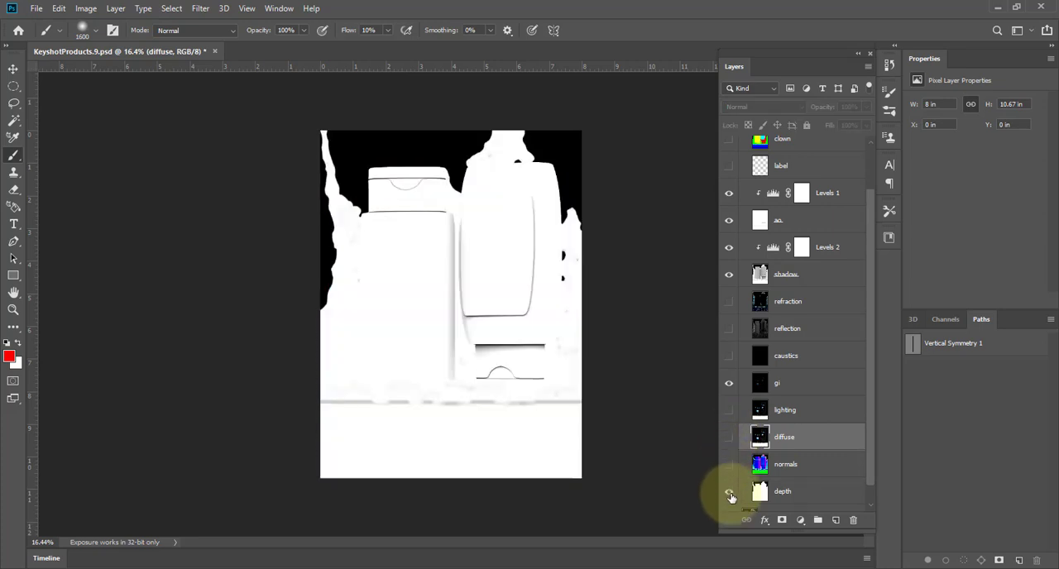
click(729, 493)
Collapse the Render Passes group and compare the image with the group hidden and shown.
scroll(732, 495, down, 1)
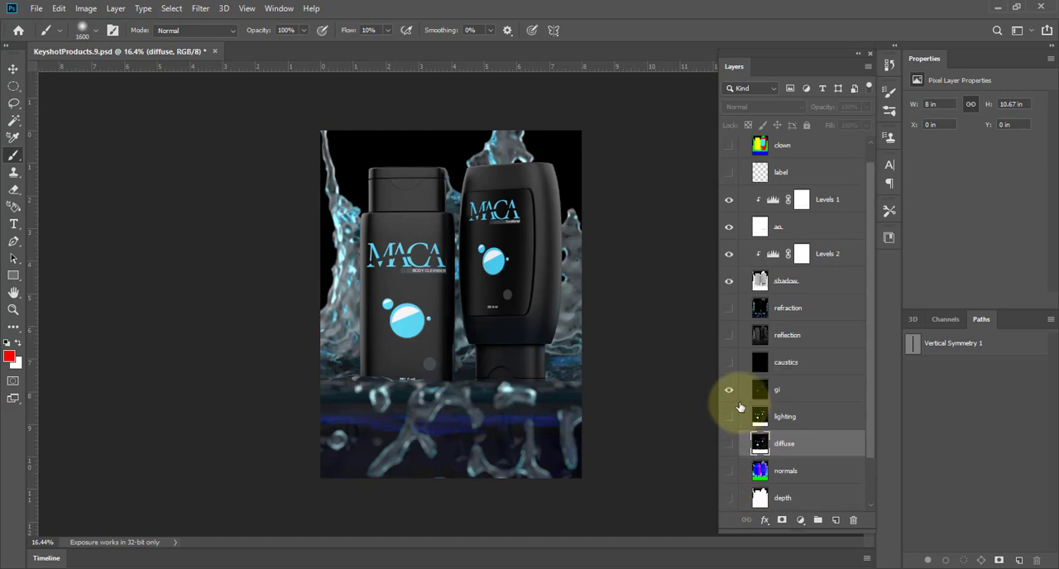
scroll(740, 407, up, 2)
click(743, 172)
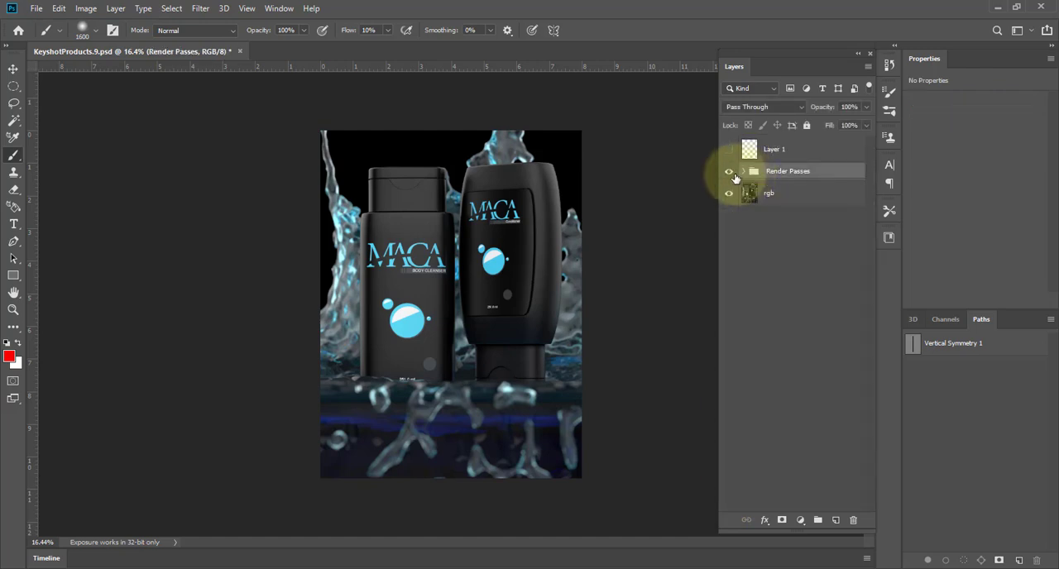
click(729, 172)
click(729, 172)
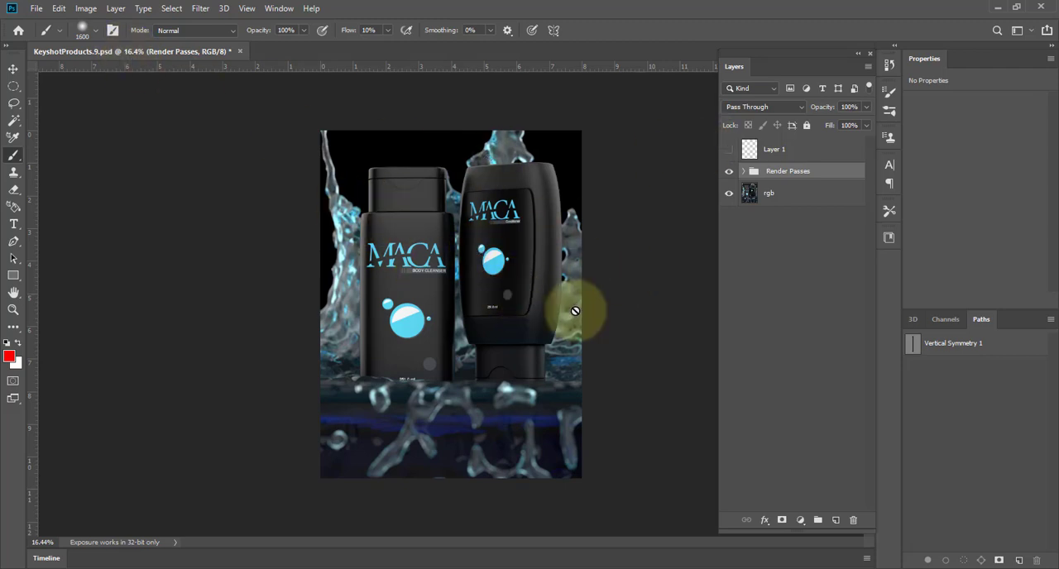
Examine the water splash and the bottle edges up close, then fit the whole image to the window.
ctrl+drag(446, 385, 550, 381)
drag(486, 382, 492, 170)
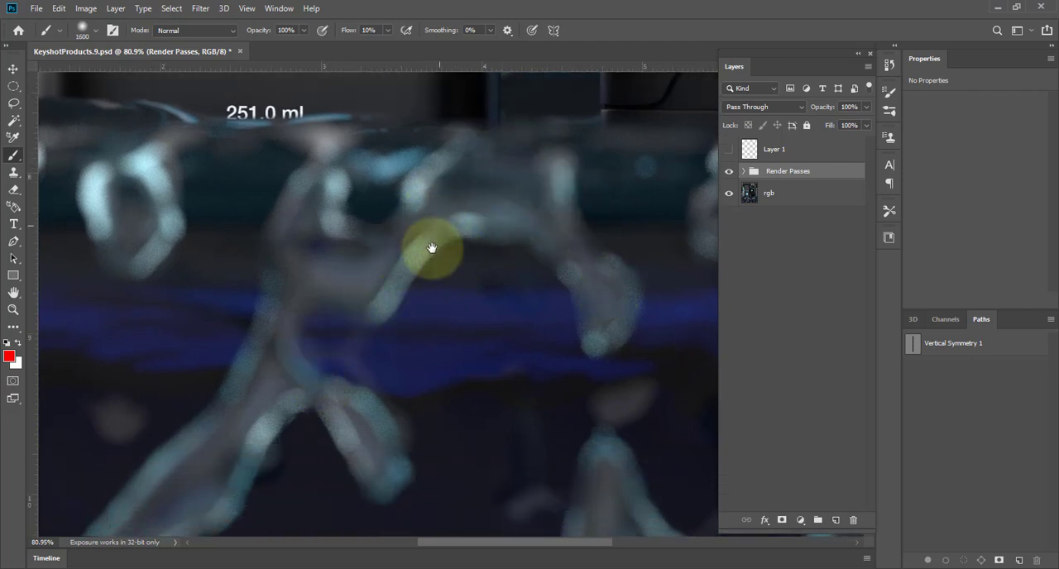
drag(430, 240, 463, 447)
drag(442, 179, 484, 430)
drag(459, 305, 496, 447)
drag(406, 191, 478, 469)
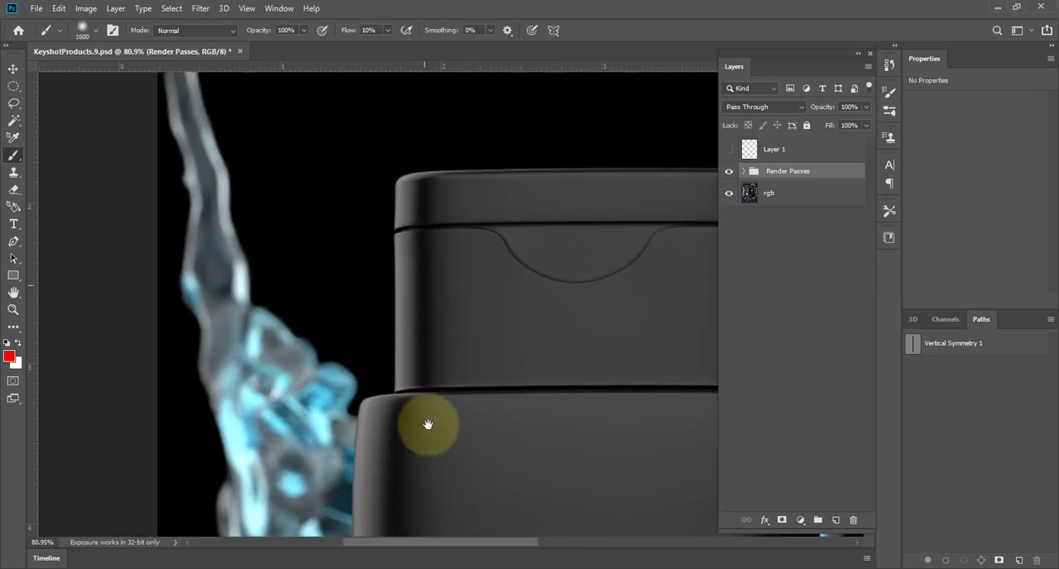
drag(490, 252, 287, 199)
drag(479, 286, 436, 330)
key(ctrl+0)
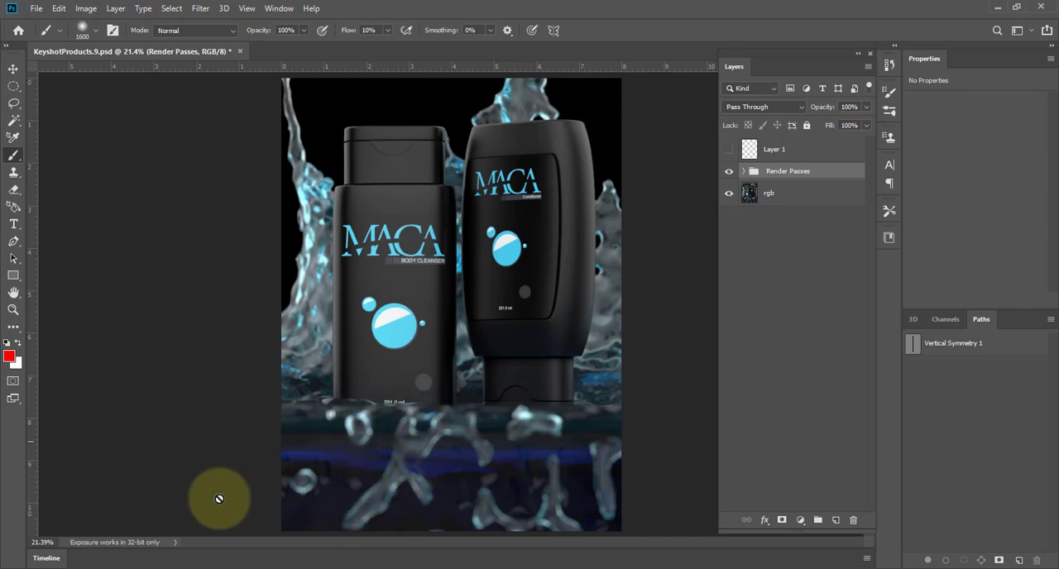
Switch to Pinterest in the browser, search for "realflow" and browse the liquid splash references.
click(87, 568)
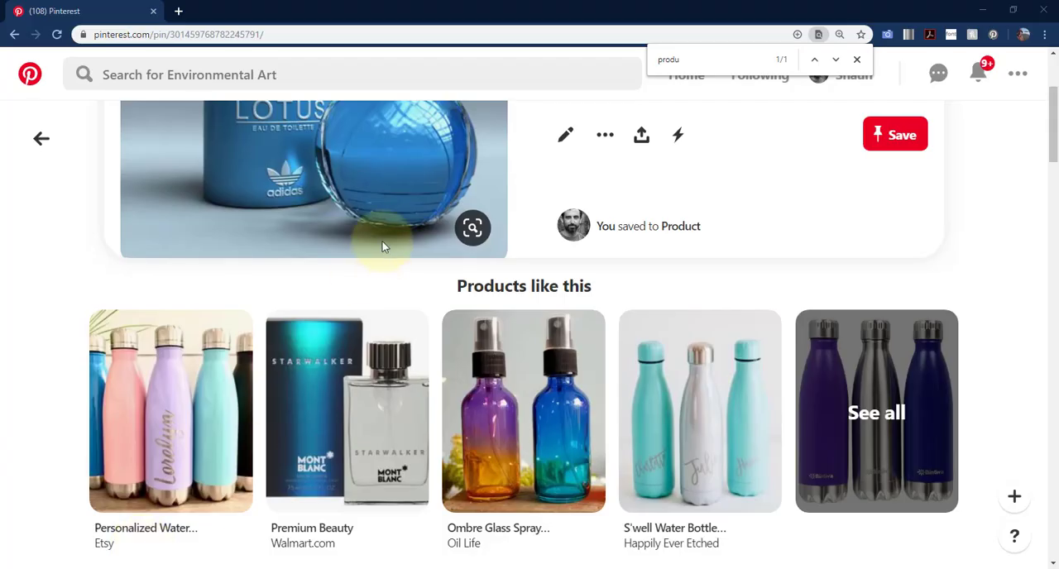
click(375, 72)
text(realflow)
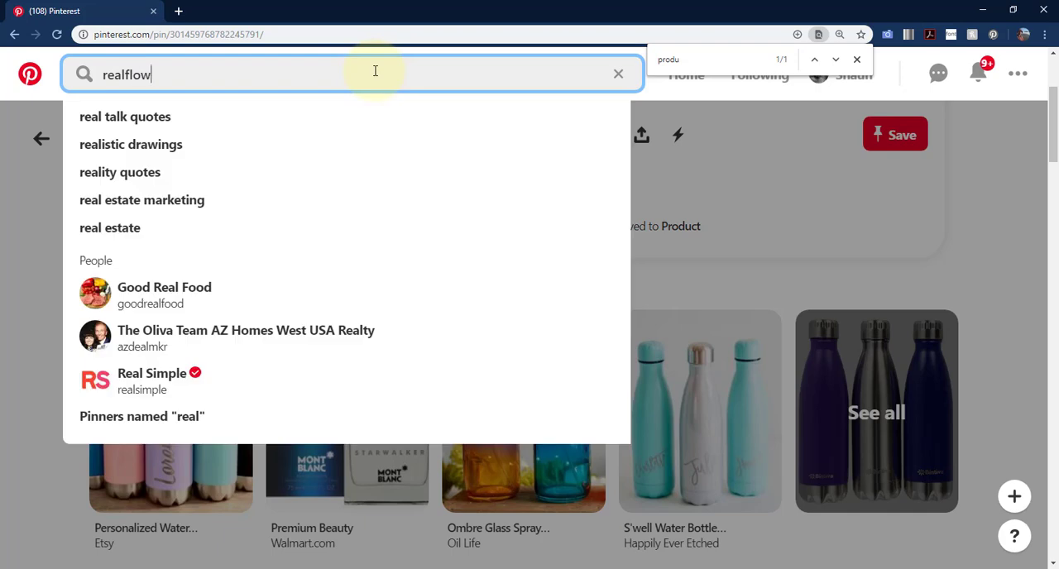
key(Return)
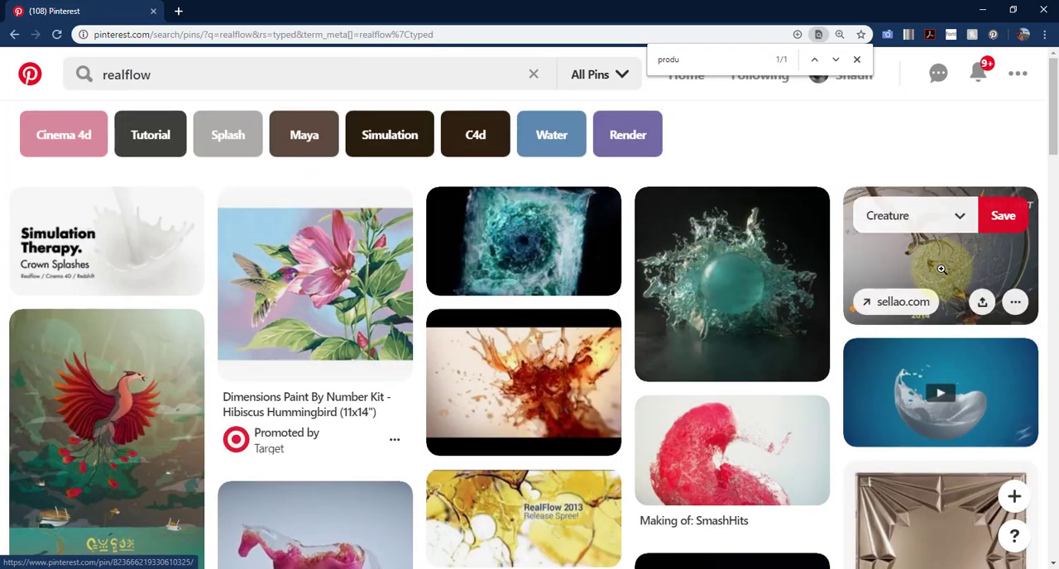
scroll(941, 269, down, 3)
scroll(416, 331, down, 5)
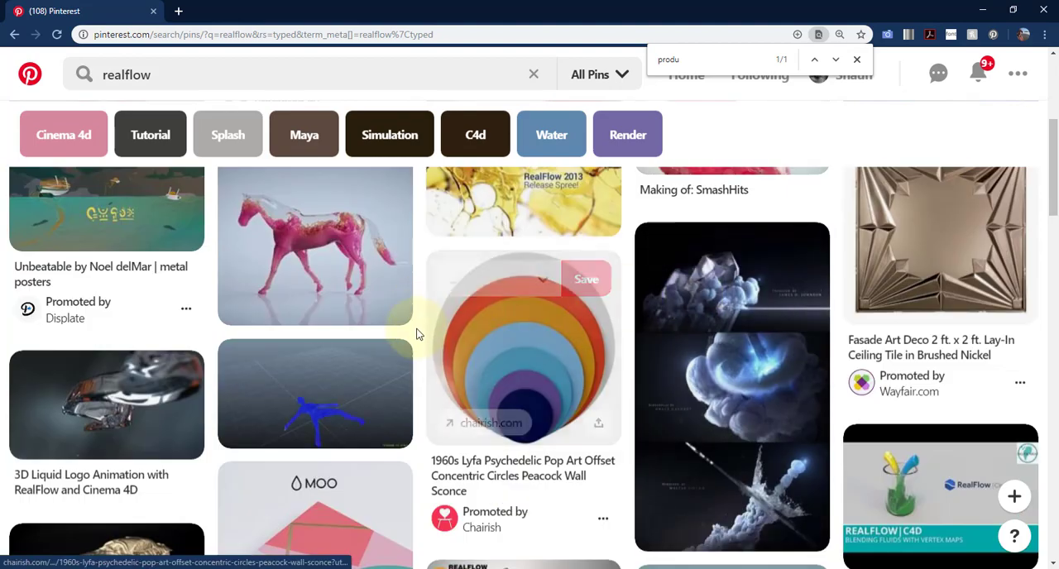
scroll(427, 286, up, 2)
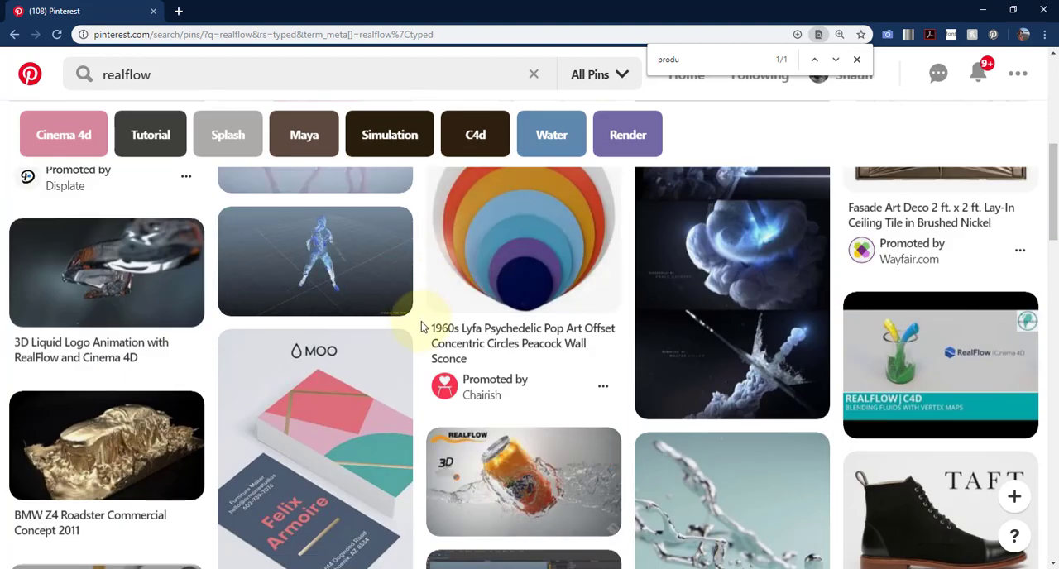
scroll(421, 321, down, 5)
scroll(421, 324, up, 2)
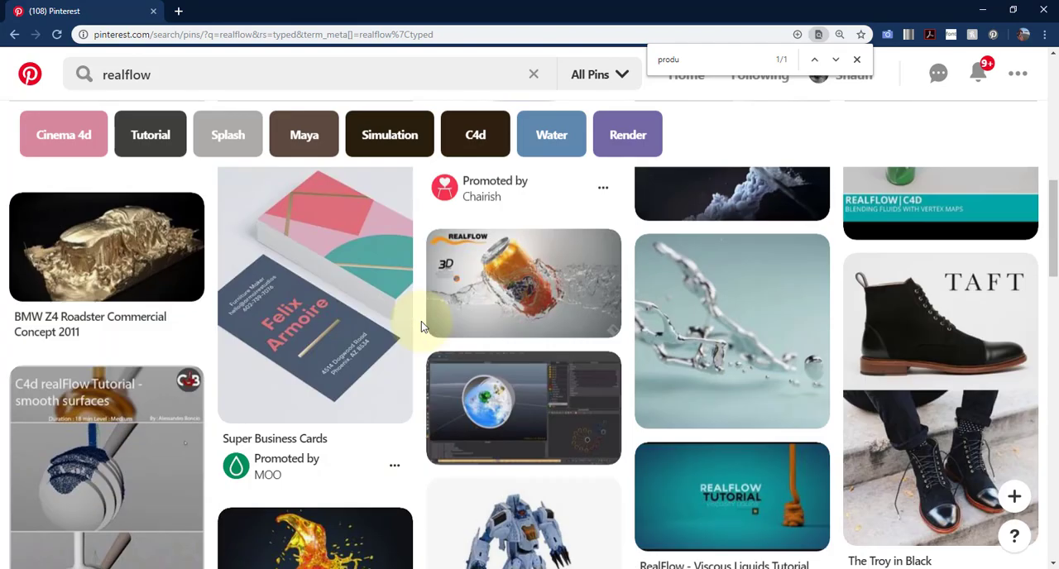
scroll(704, 339, down, 4)
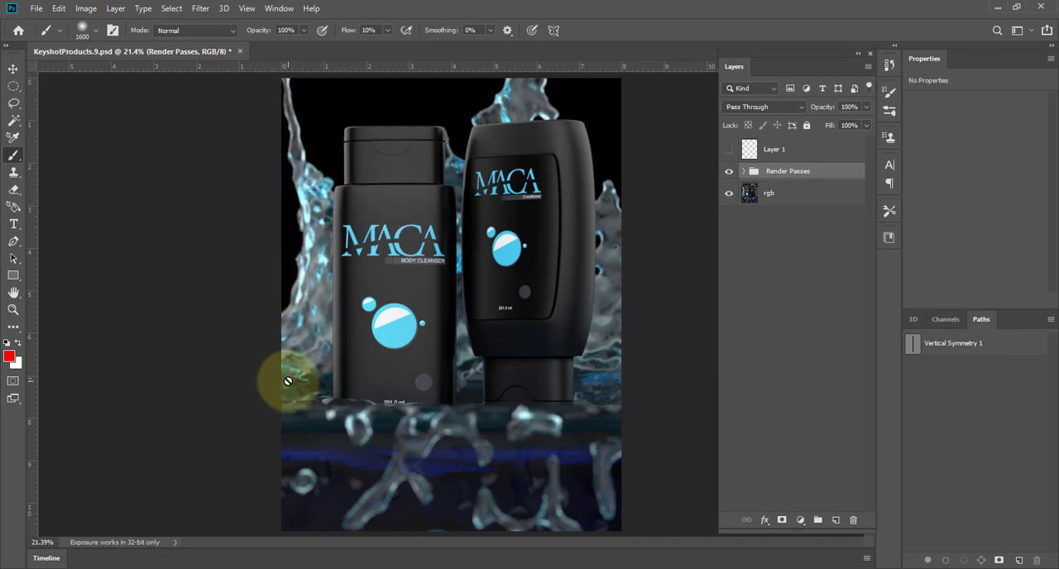
Return to Photoshop, select the clown pass's green water and blue floor regions with the Magic Wand, and hide the clown pass.
ctrl+drag(562, 285, 558, 284)
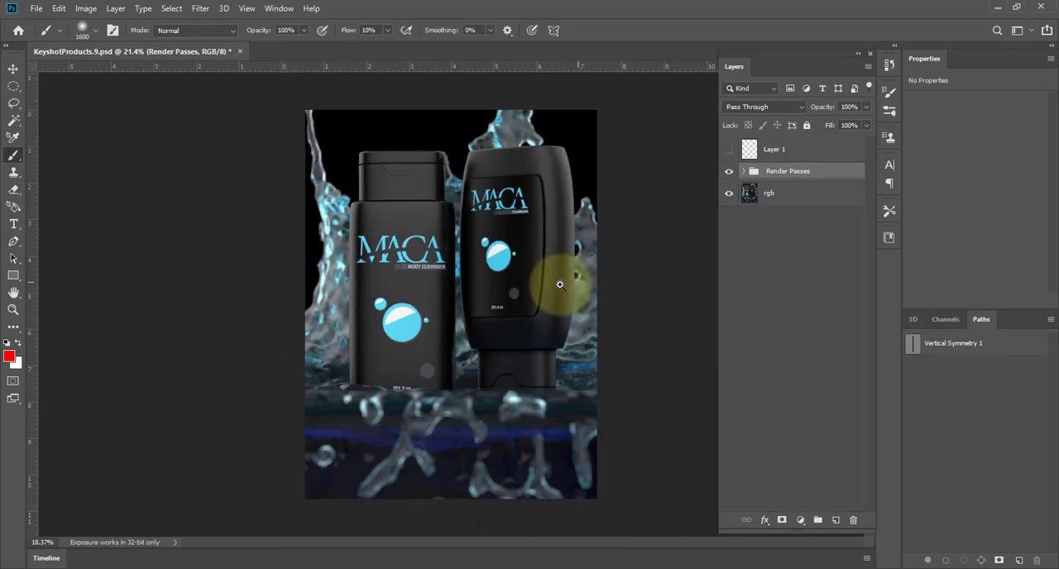
click(743, 171)
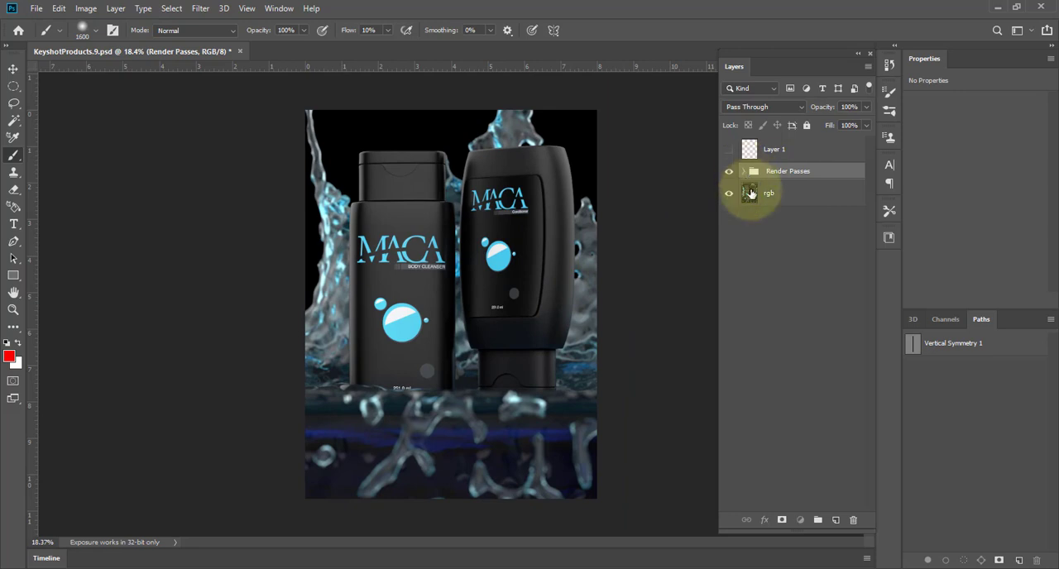
click(760, 197)
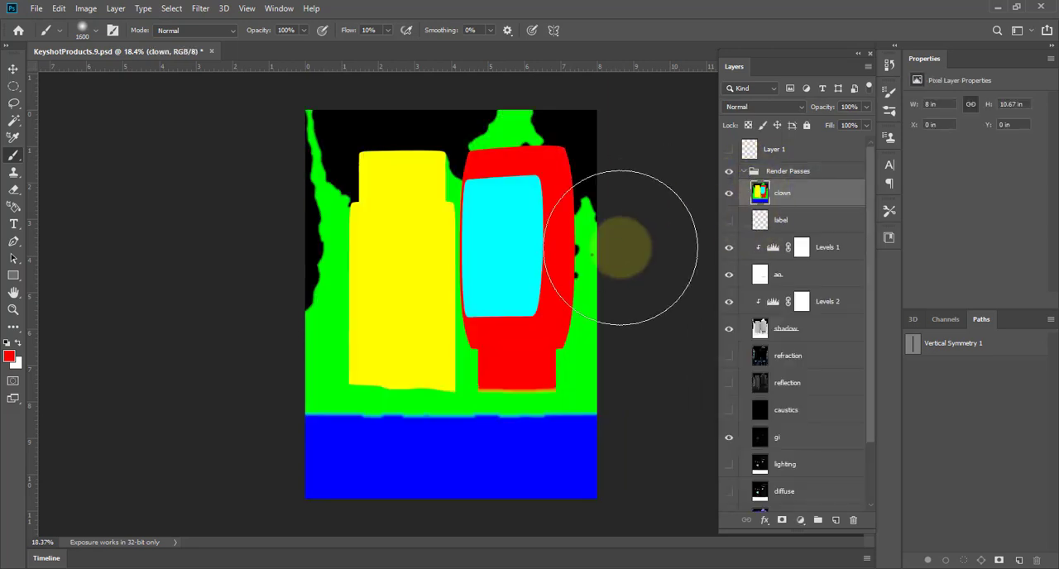
key(w)
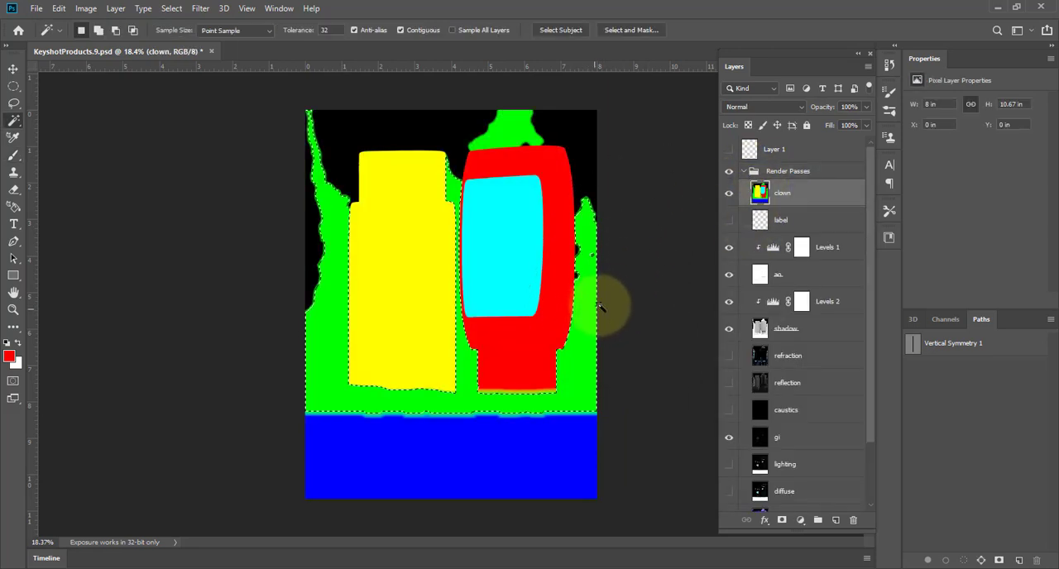
shift+click(563, 451)
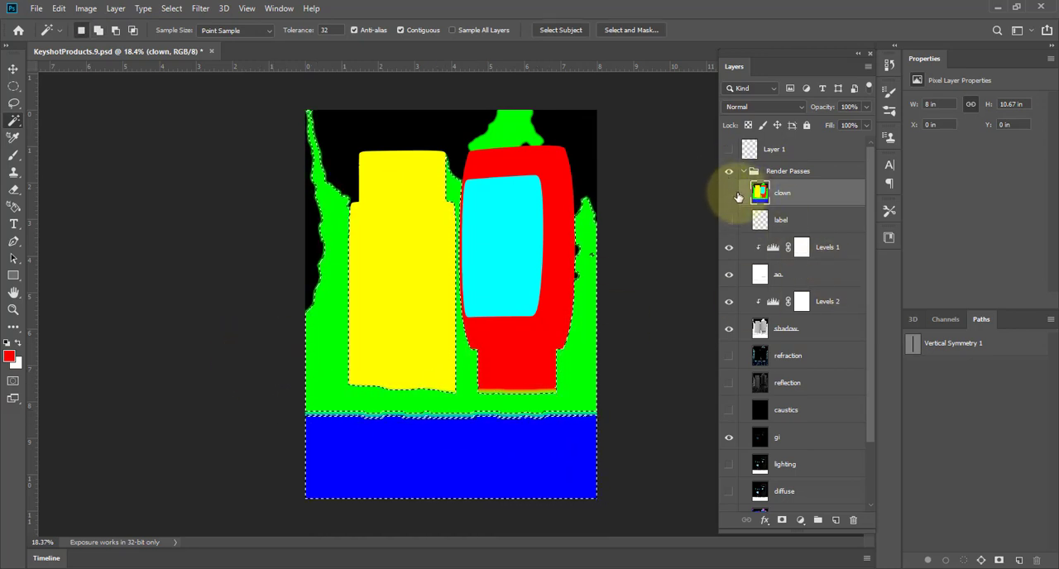
click(729, 171)
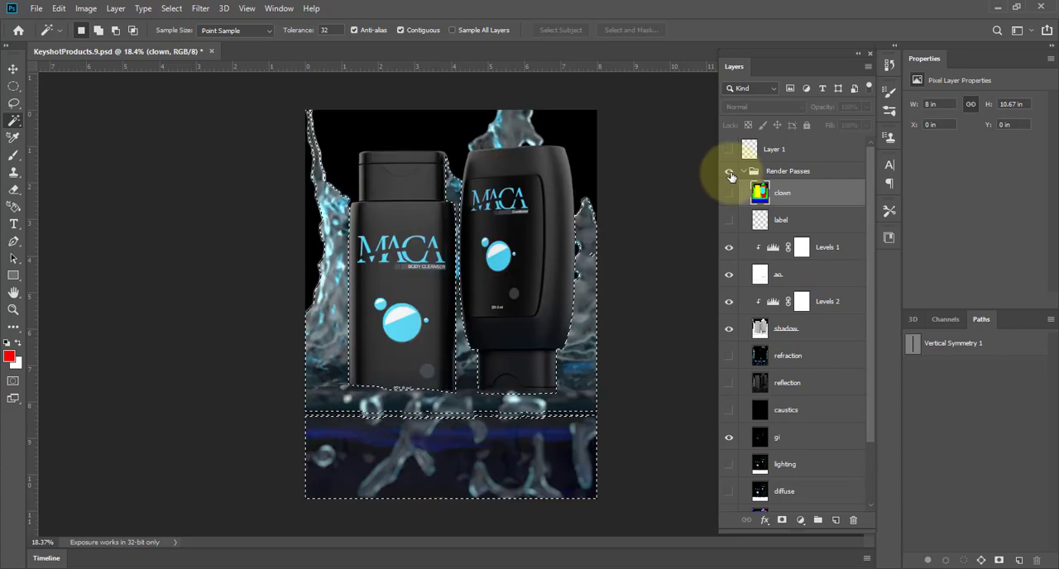
Clear the current selection and compare the image with the Render Passes group hidden and shown.
key(ctrl+d)
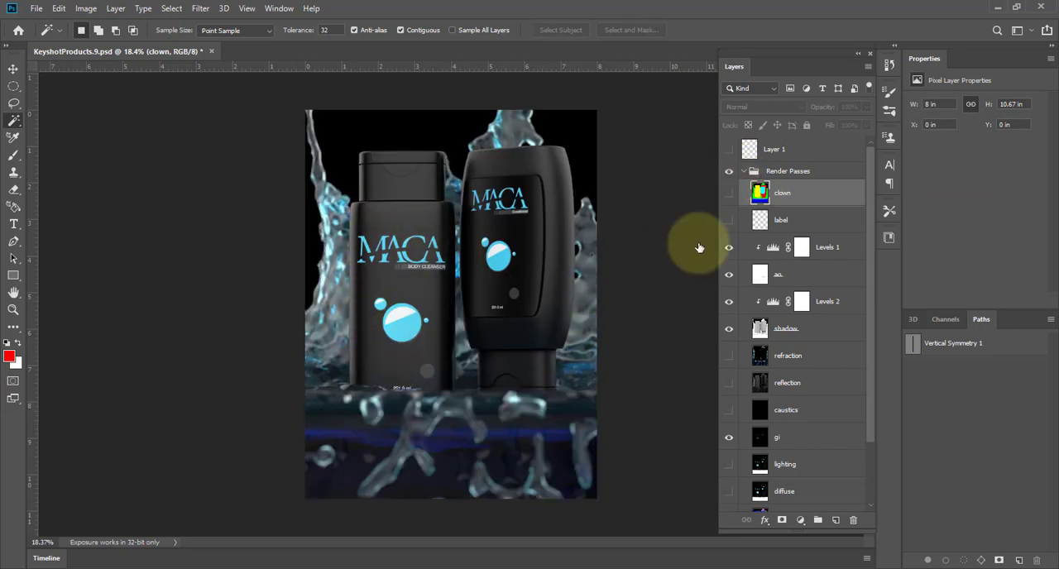
click(36, 9)
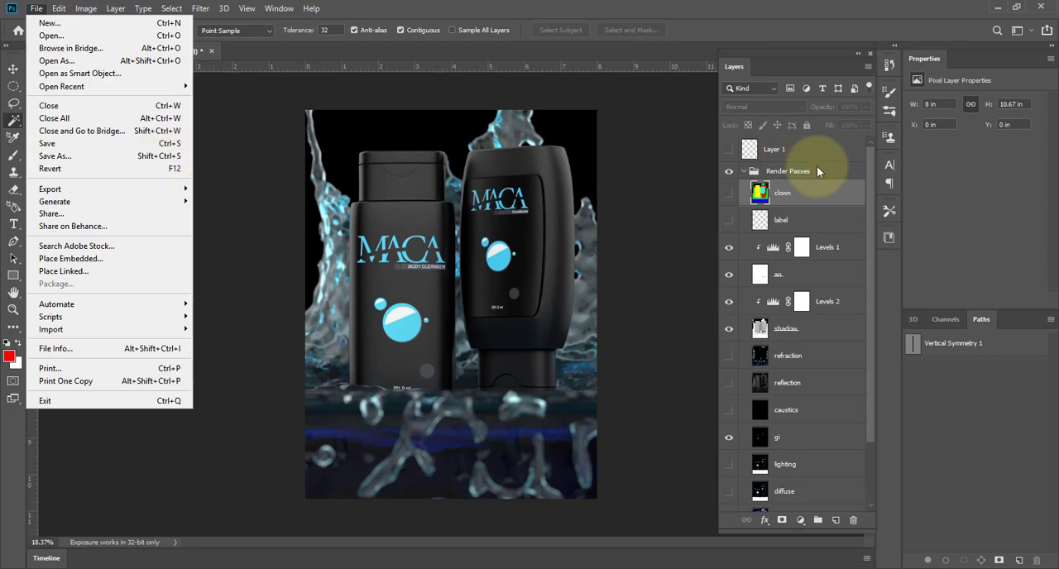
click(717, 176)
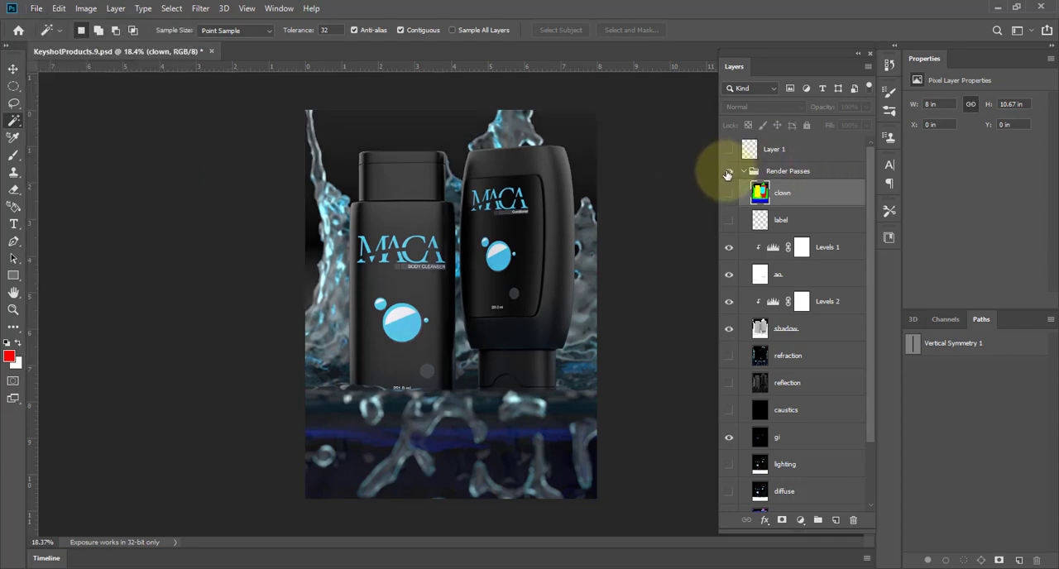
click(727, 174)
click(727, 174)
click(727, 174)
click(728, 175)
click(727, 175)
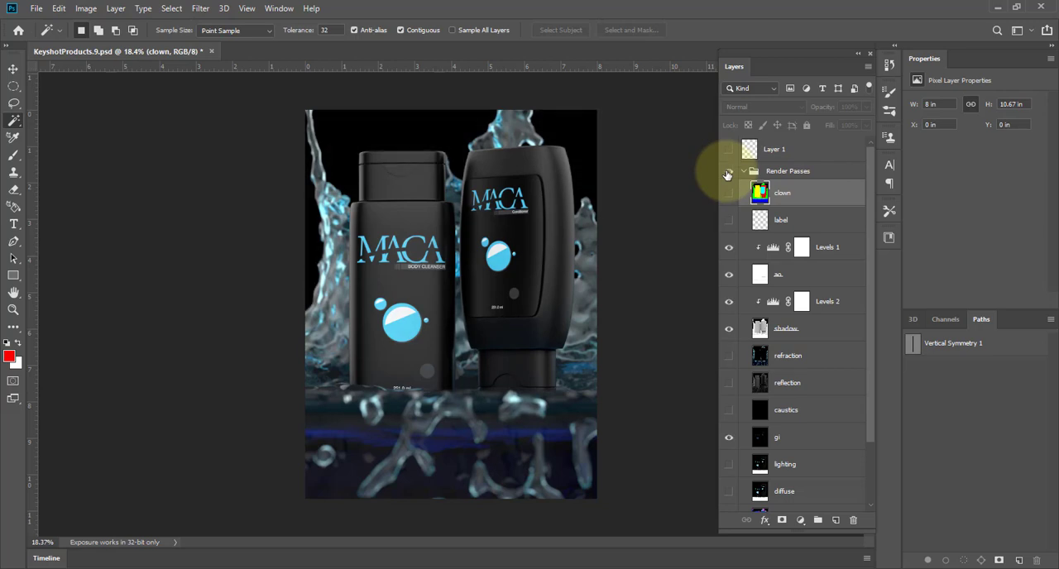
Add a Curves adjustment above Layer 1 with points at input 32, output 19 and input 218, output 237, and compare its effect.
click(743, 171)
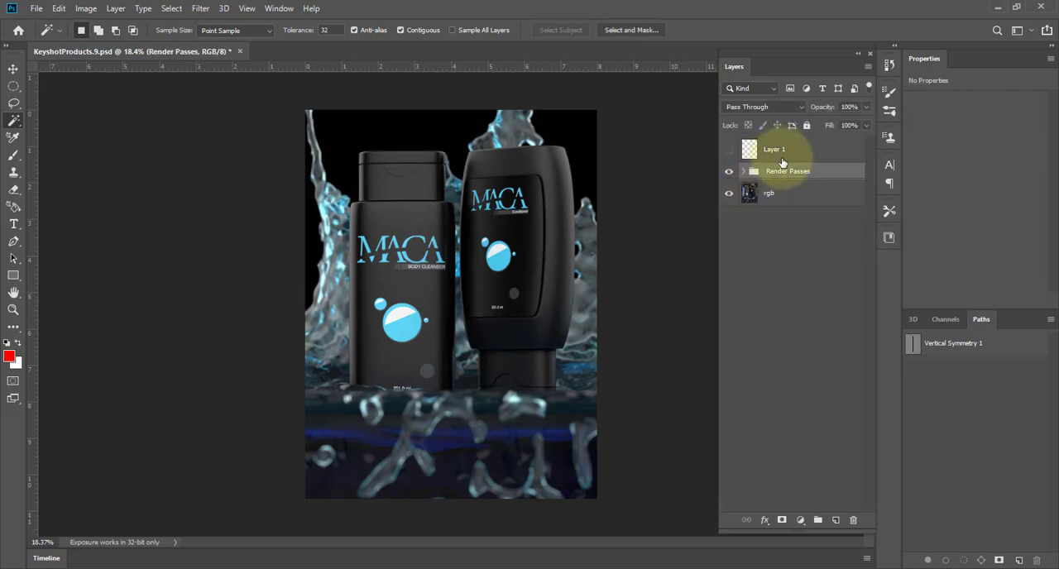
click(778, 149)
click(802, 520)
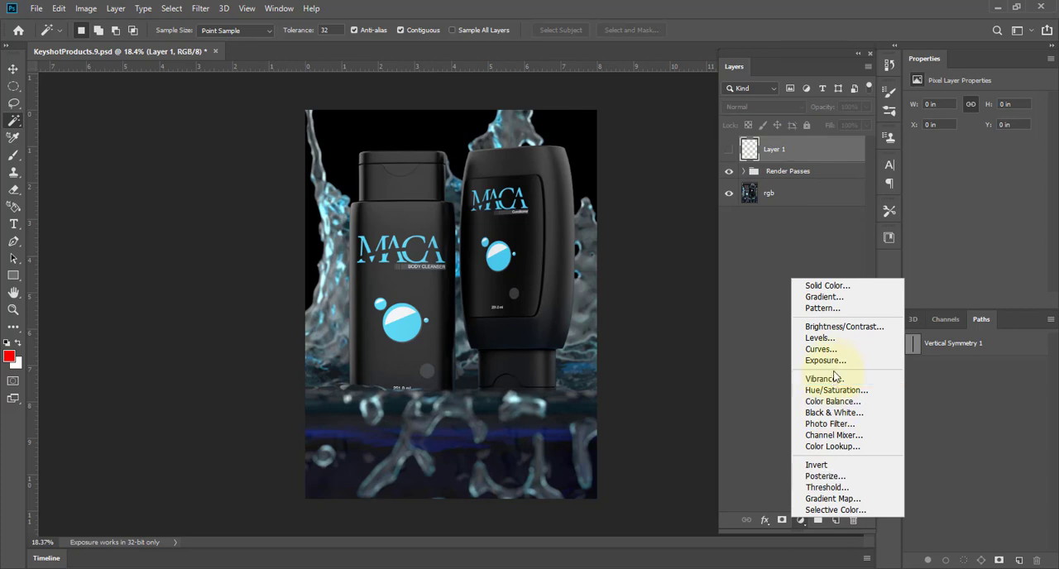
click(817, 349)
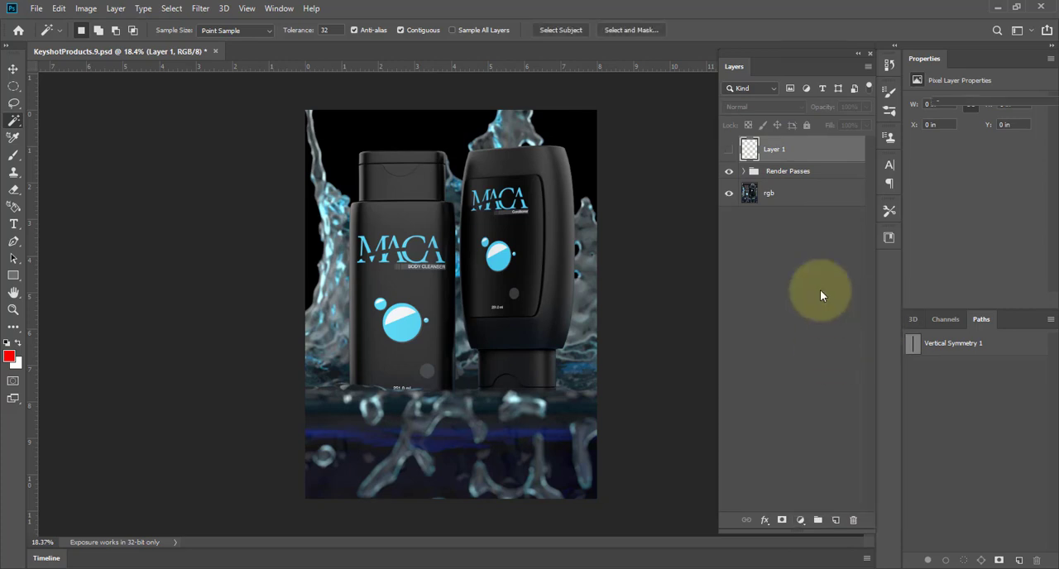
drag(949, 221, 954, 224)
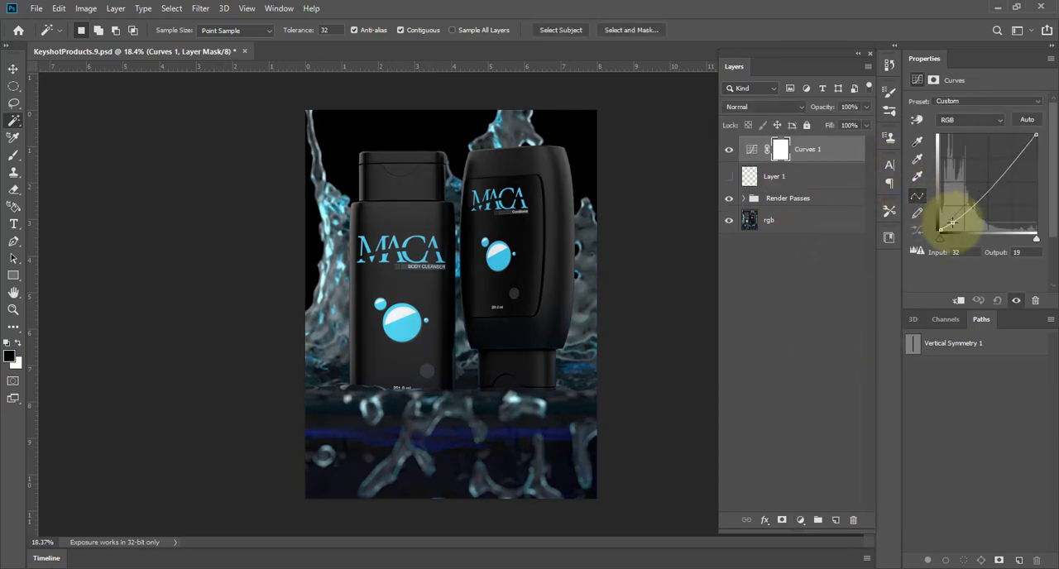
drag(1023, 145, 1022, 142)
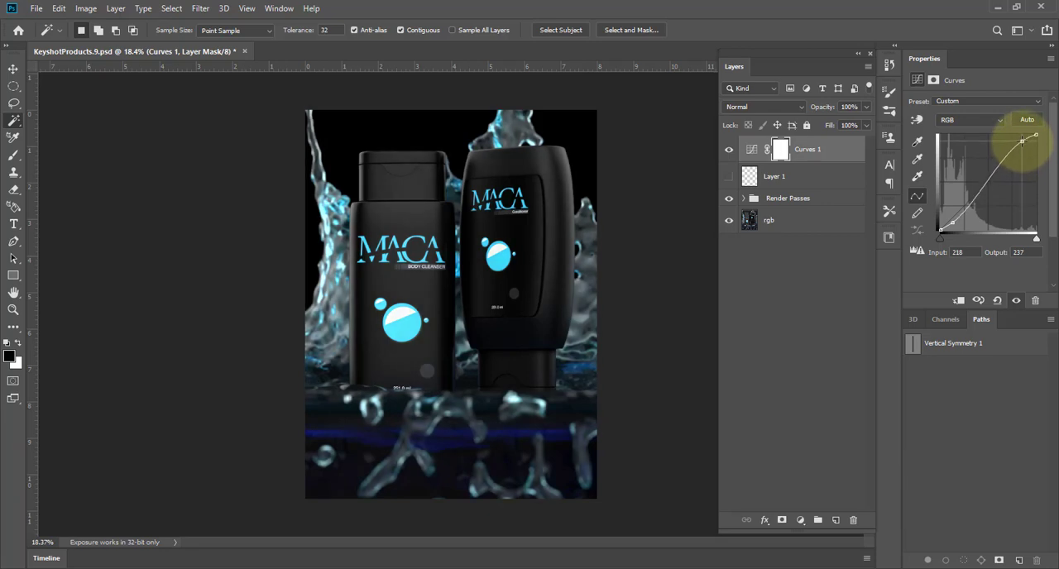
click(726, 152)
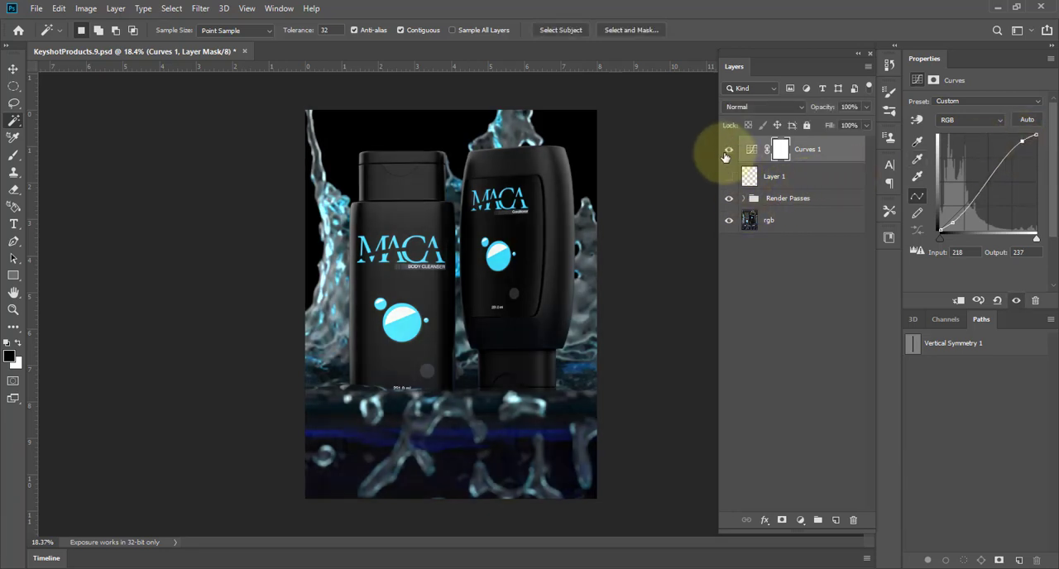
click(727, 152)
click(727, 152)
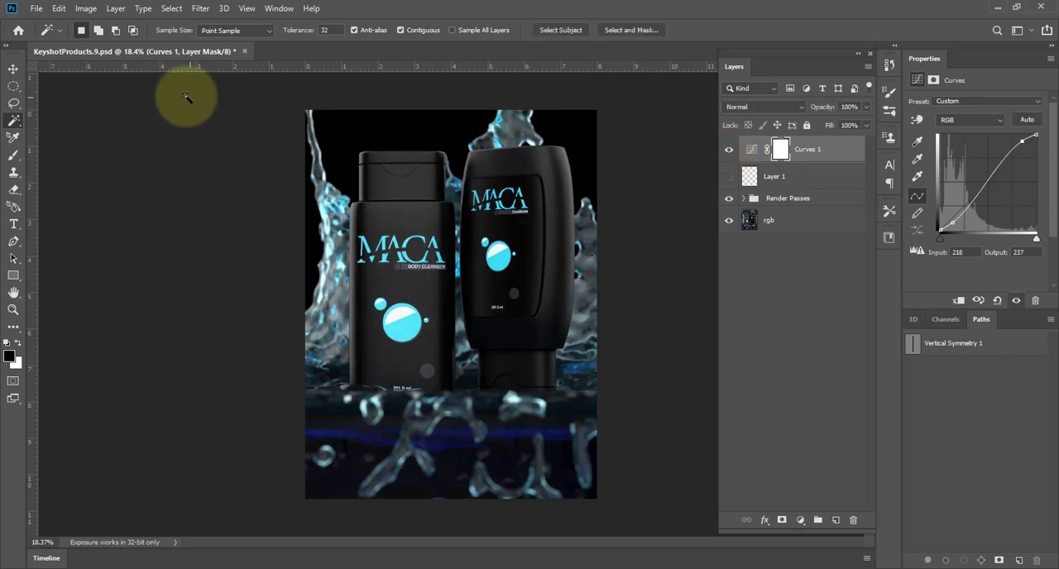
Darken the image edges on a new top layer with a soft black 1600 px brush at 10% flow, and compare the result.
click(833, 521)
key(b)
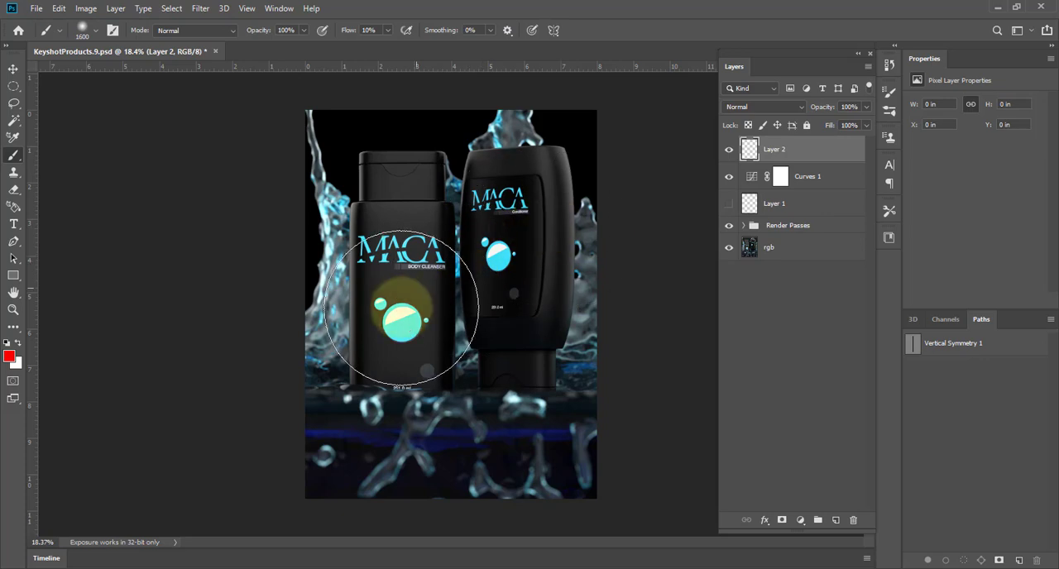
key(d)
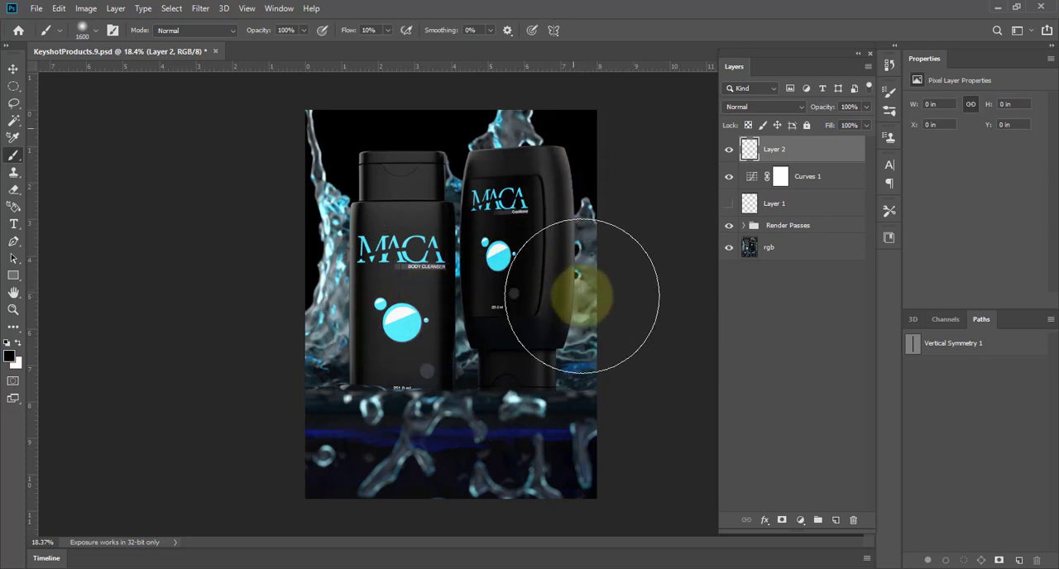
mouse_move(581, 295)
mouse_down()
mouse_move(532, 489)
mouse_move(288, 466)
mouse_move(297, 501)
mouse_move(268, 326)
mouse_move(306, 118)
mouse_move(397, 59)
mouse_move(209, 235)
mouse_move(312, 481)
mouse_move(314, 464)
mouse_move(598, 504)
mouse_move(563, 509)
mouse_up()
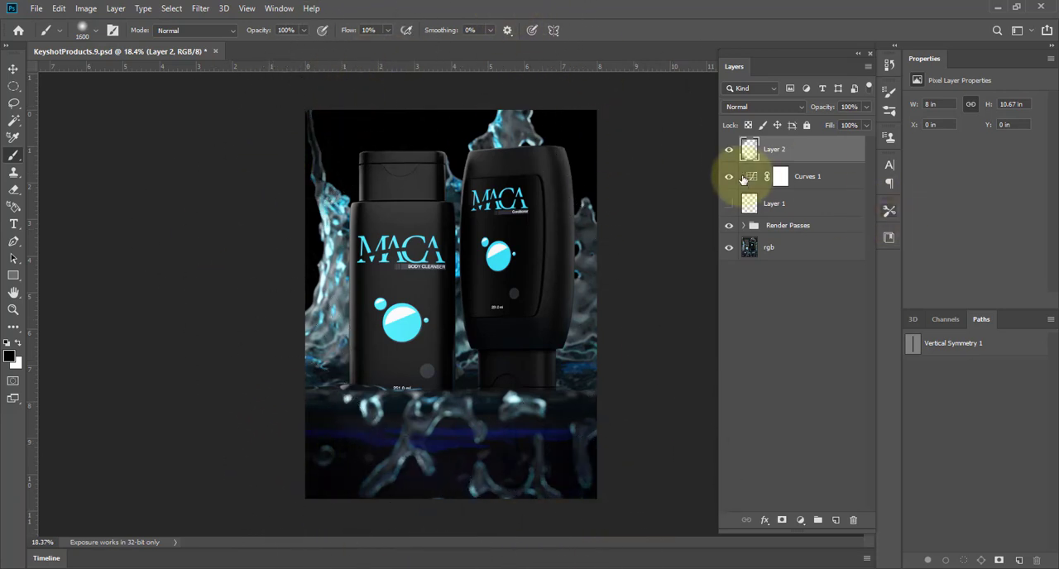
click(729, 149)
click(729, 149)
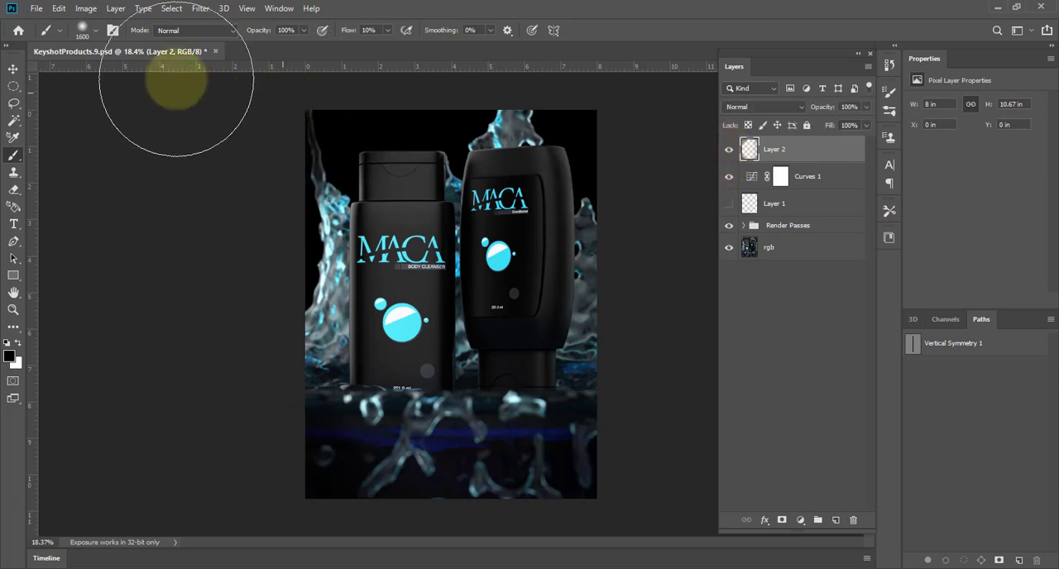
Try setting up a JPEG copy in the Images folder, switch the save format back to Photoshop, and cancel saving.
click(36, 10)
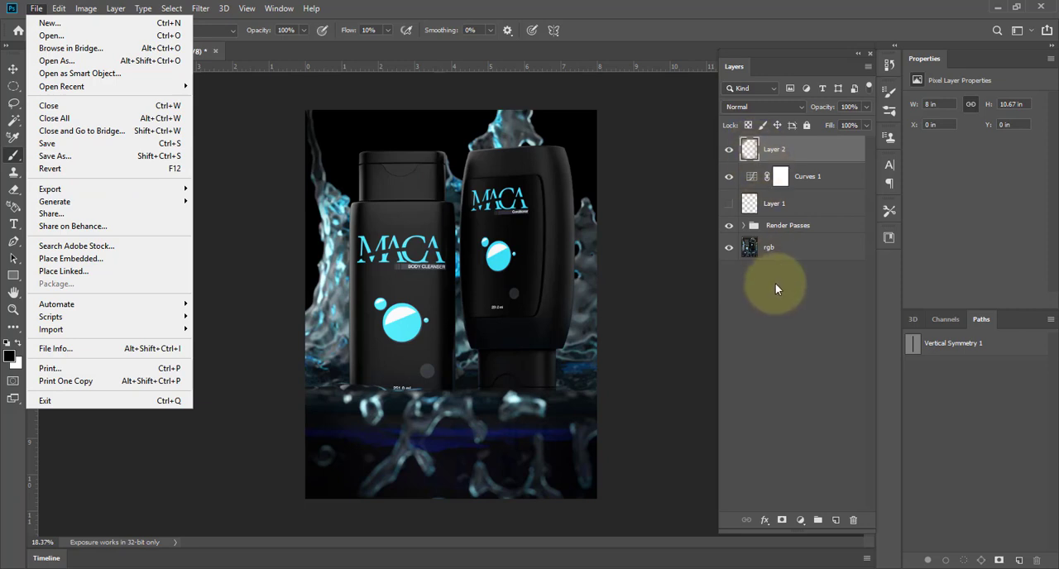
click(171, 157)
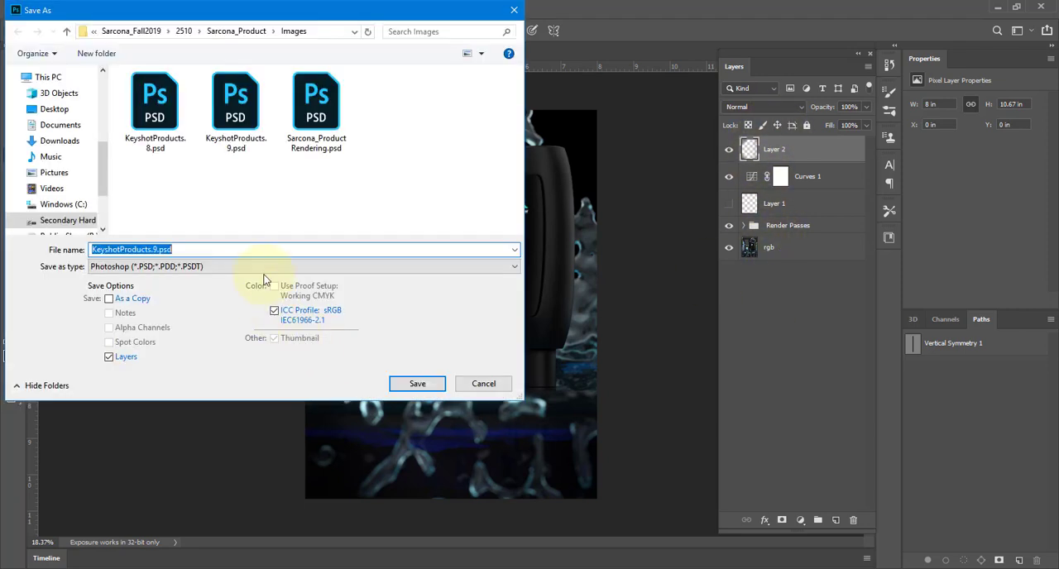
click(265, 268)
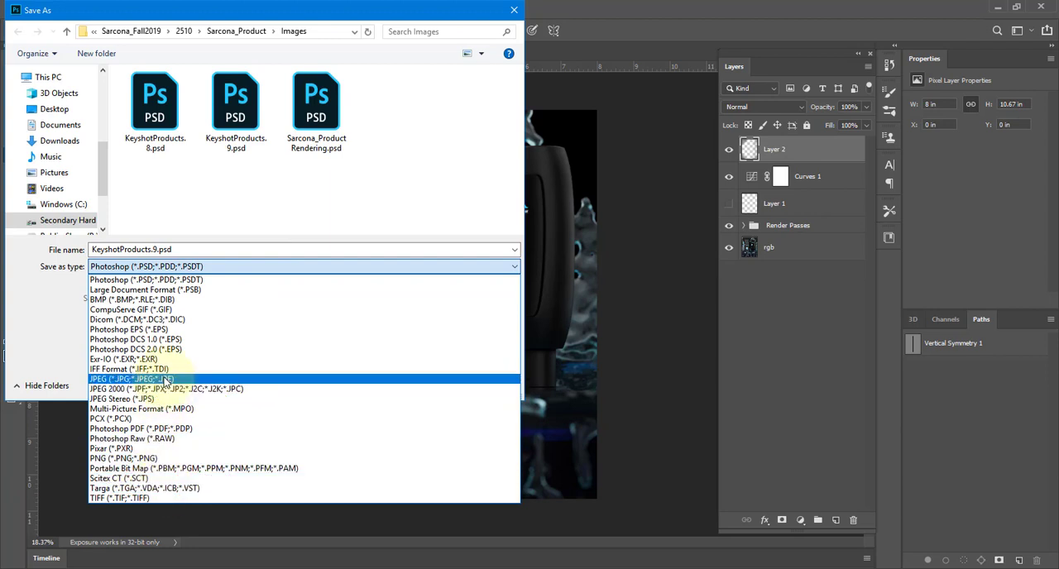
click(165, 380)
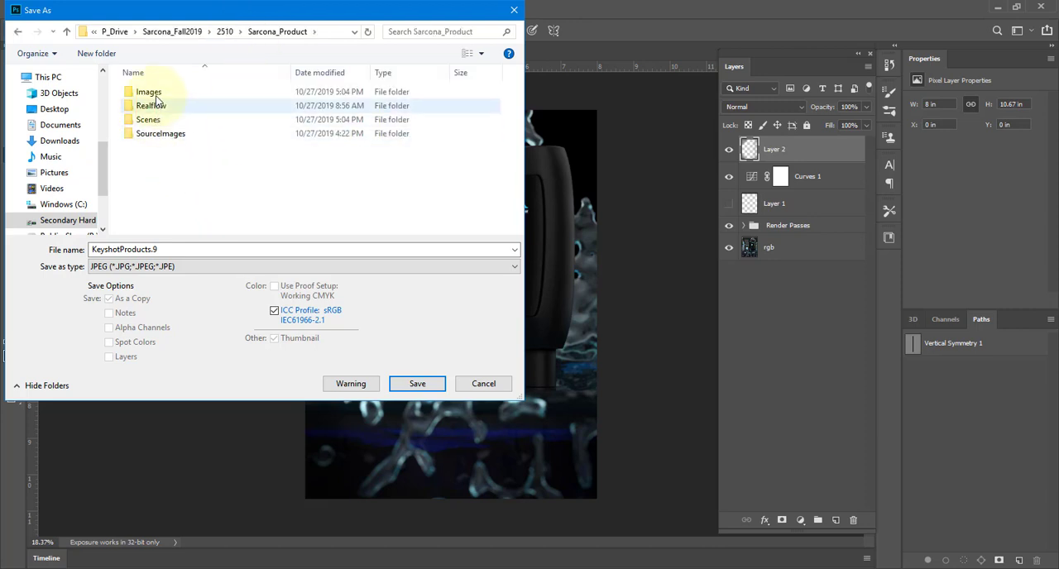
double_click(145, 90)
click(184, 270)
click(166, 280)
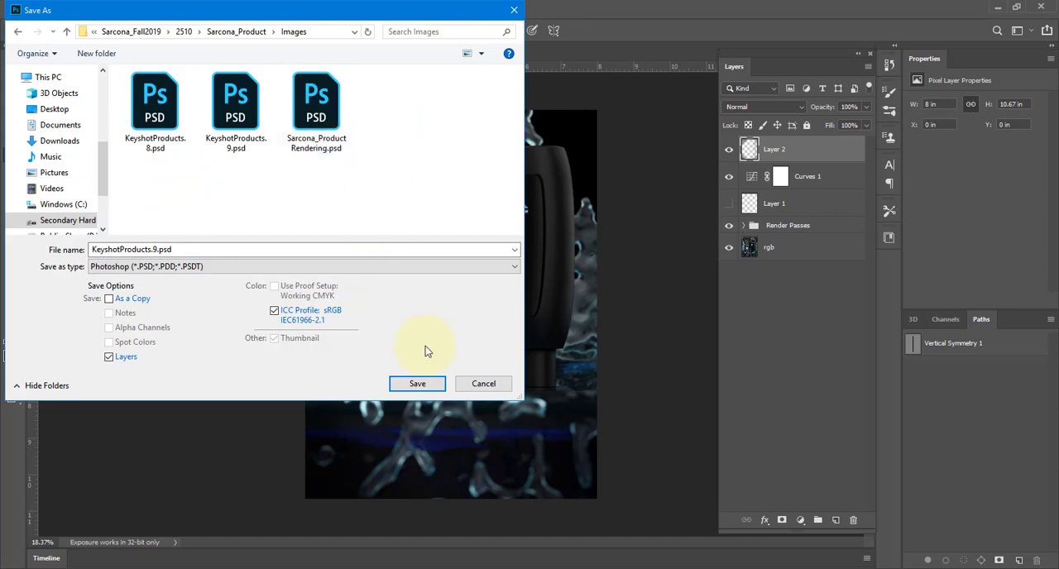
click(484, 384)
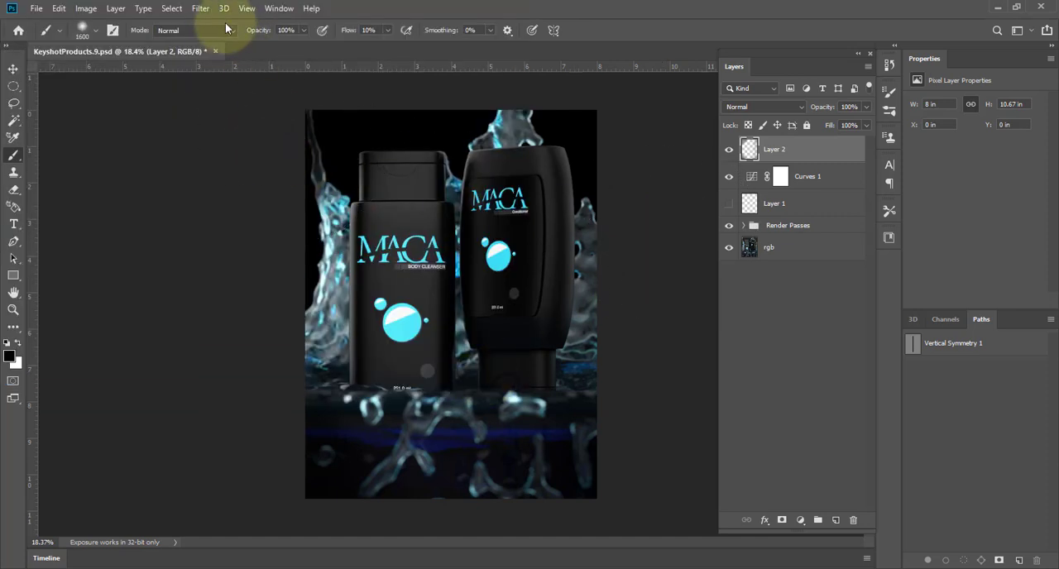
Close KeyshotProducts.9.psd without saving the changes and quit Photoshop.
click(214, 51)
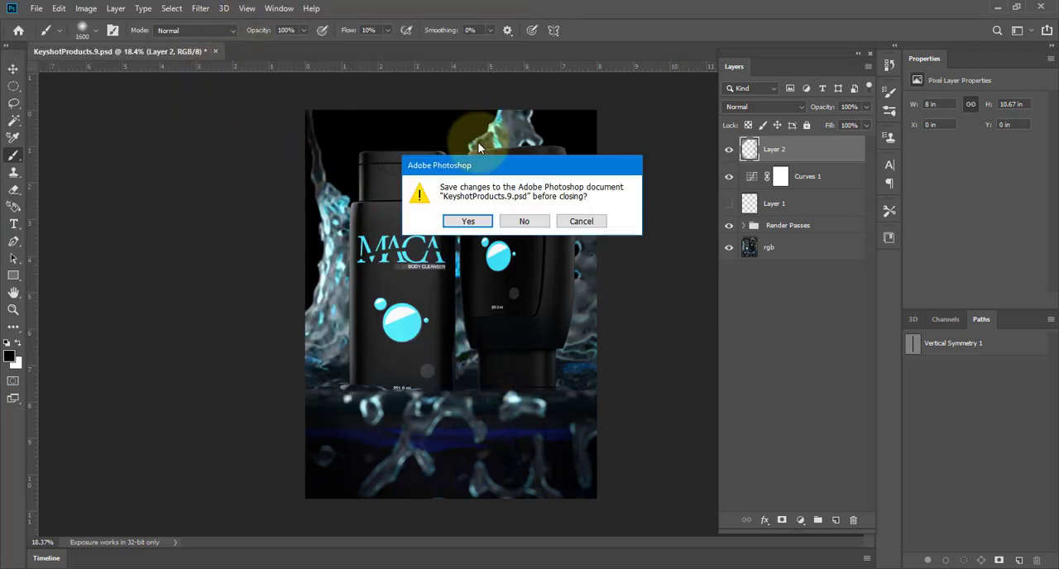
click(523, 222)
click(1042, 8)
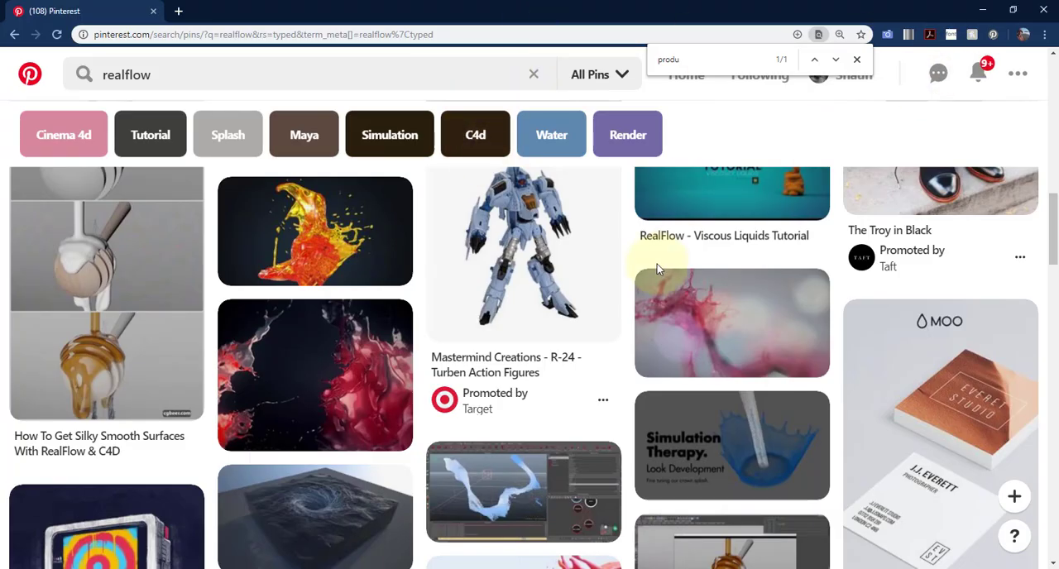
Switch to Cinema 4D and quit it without saving the changes to Sarcona_Product_01_Demo.c4d.
key(alt+Tab)
key(alt+Tab)
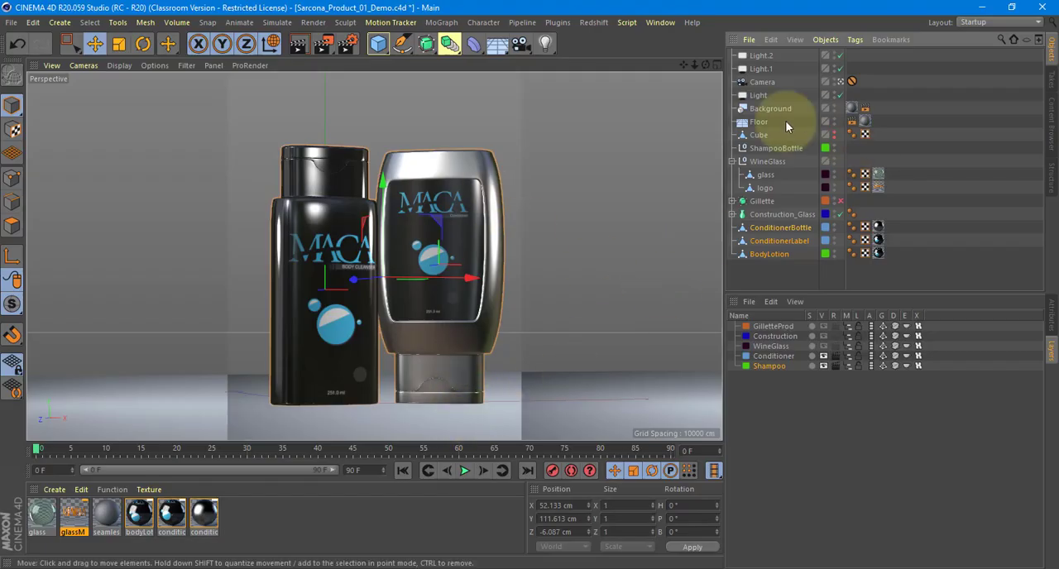
click(1038, 9)
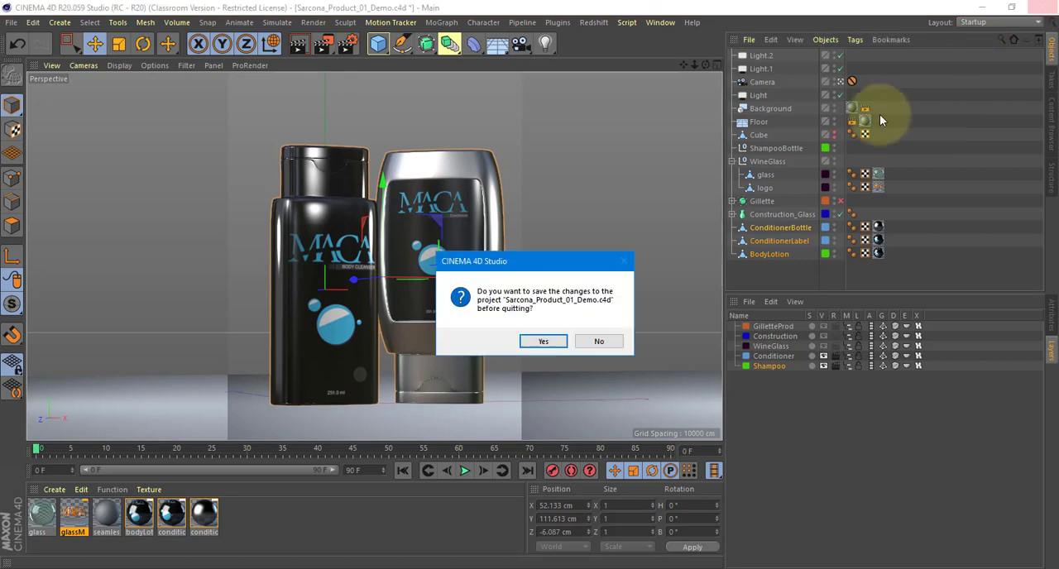
click(597, 339)
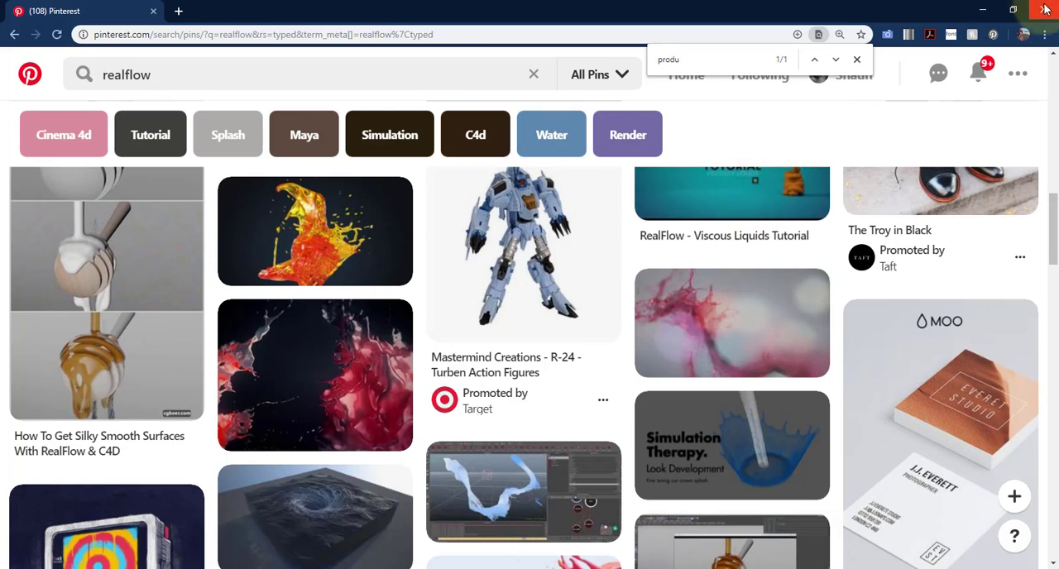